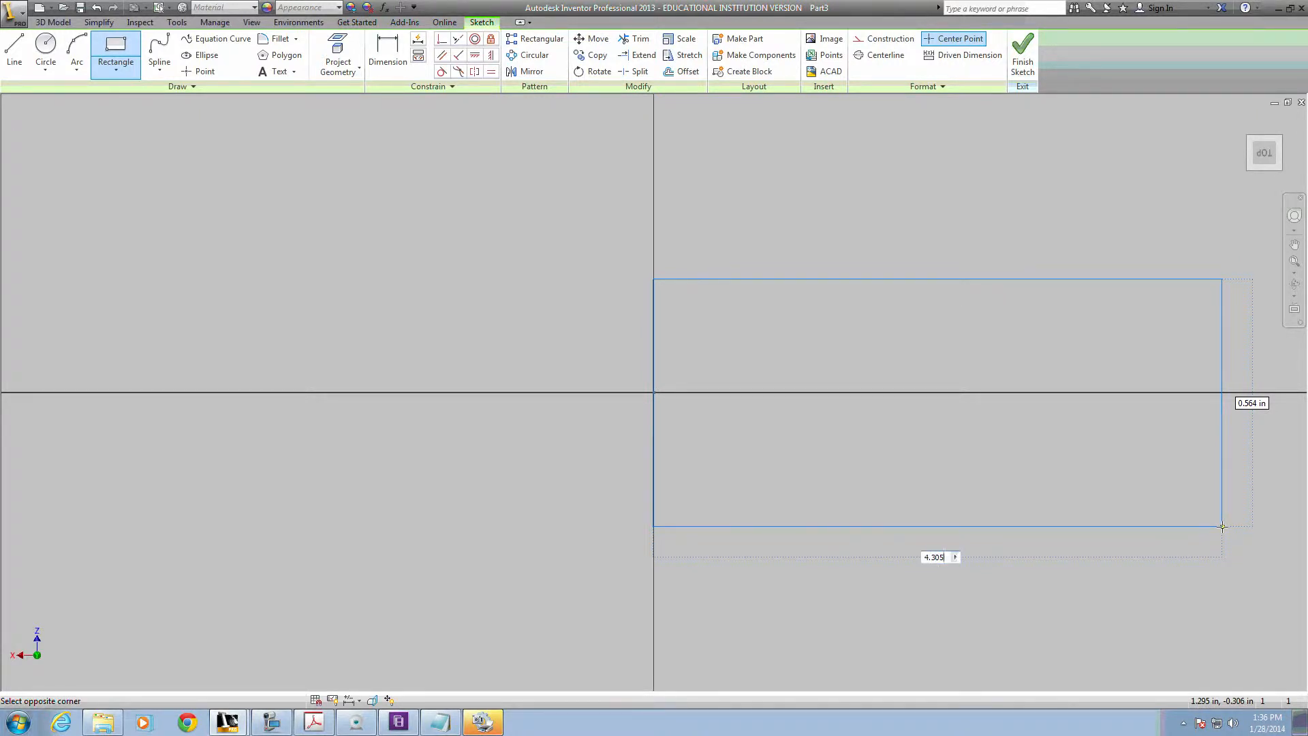
# Complete the rectangle in the sketch with a length of 4.305 in and a height of 1.565 in.
pyautogui.press('Tab')
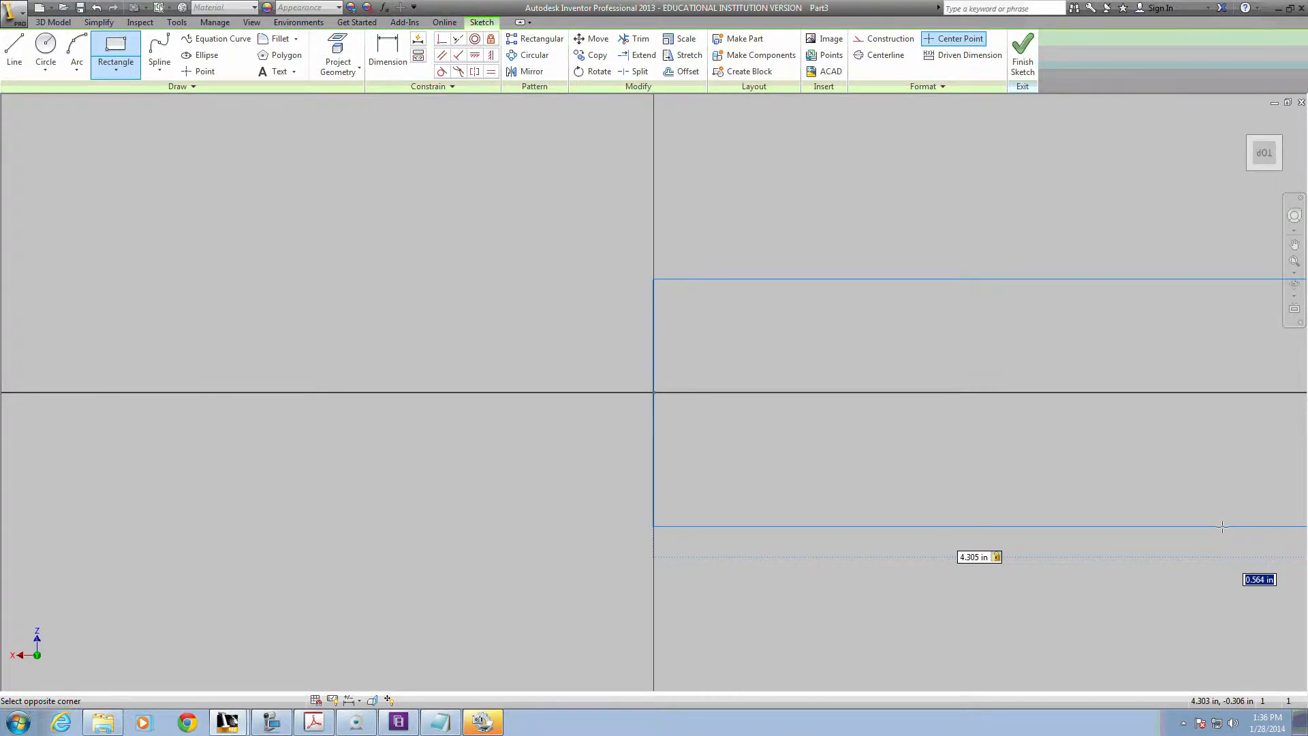
pyautogui.press('Return')
pyautogui.scroll(3, 1065, 410)
pyautogui.moveTo(1115, 440); pyautogui.dragTo(533, 222, button='middle')
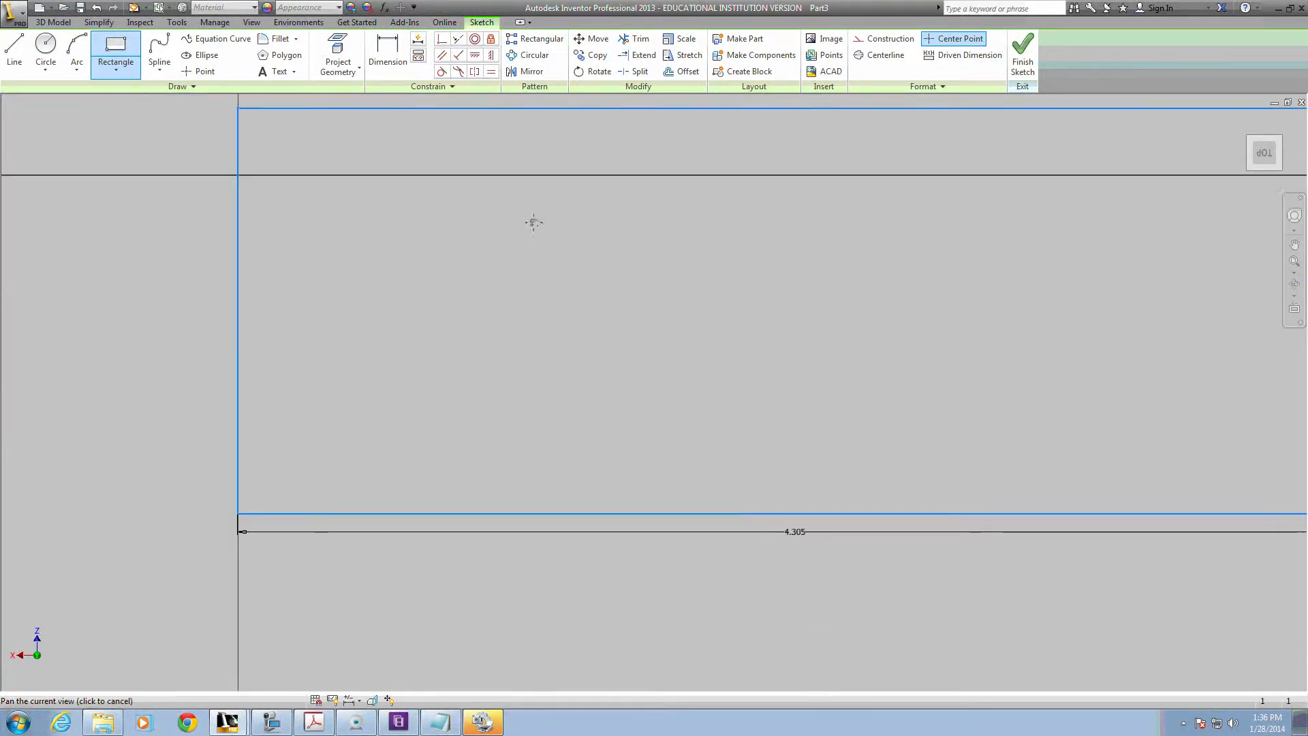
pyautogui.scroll(3, 729, 389)
pyautogui.moveTo(730, 388); pyautogui.dragTo(715, 398, button='middle')
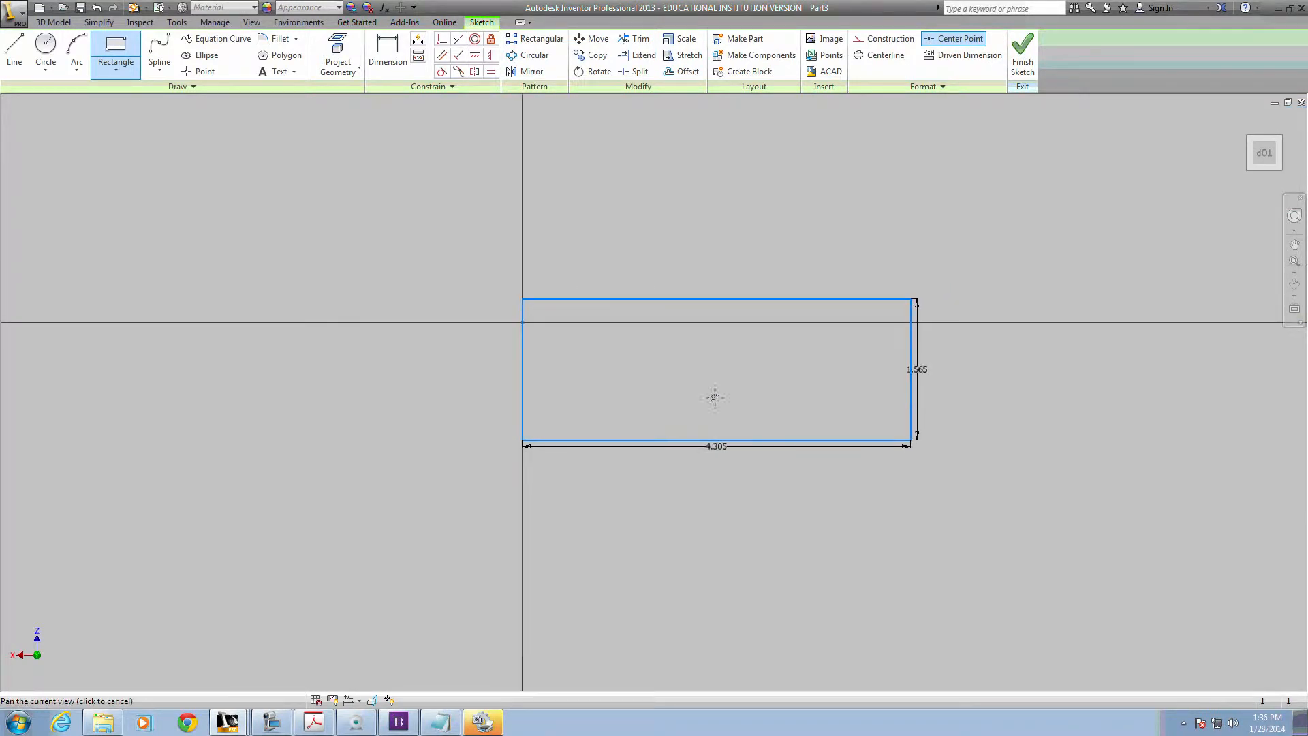
pyautogui.scroll(-3, 666, 375)
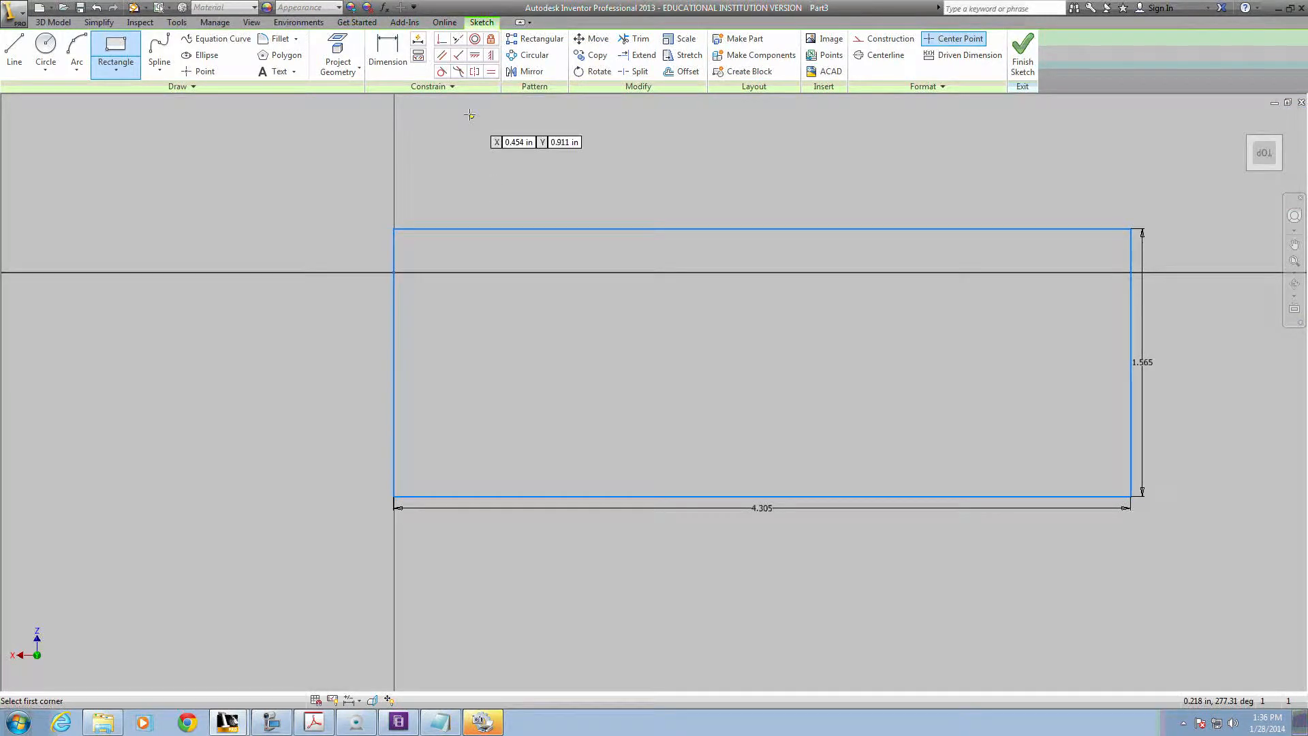
# Make the midpoint of the rectangle's left vertical edge coincident with the sketch origin and finish the sketch.
pyautogui.click(441, 41)
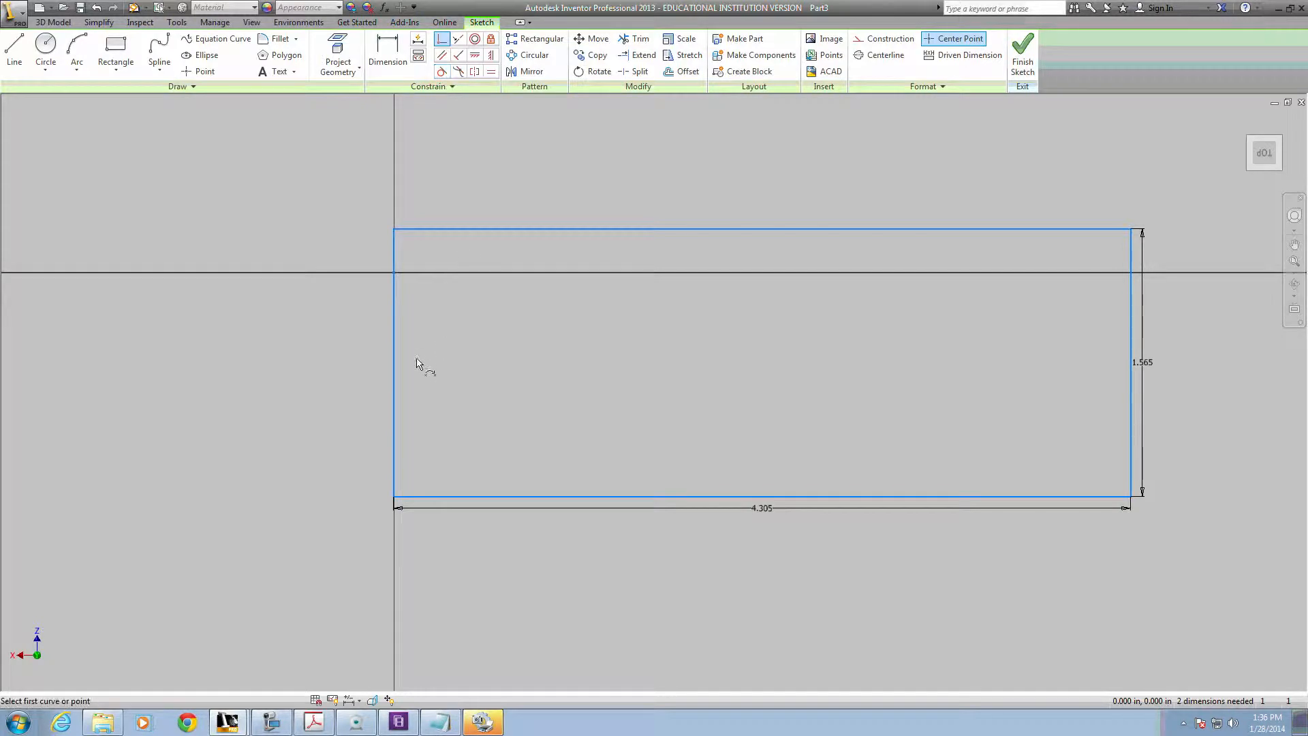
pyautogui.click(394, 363)
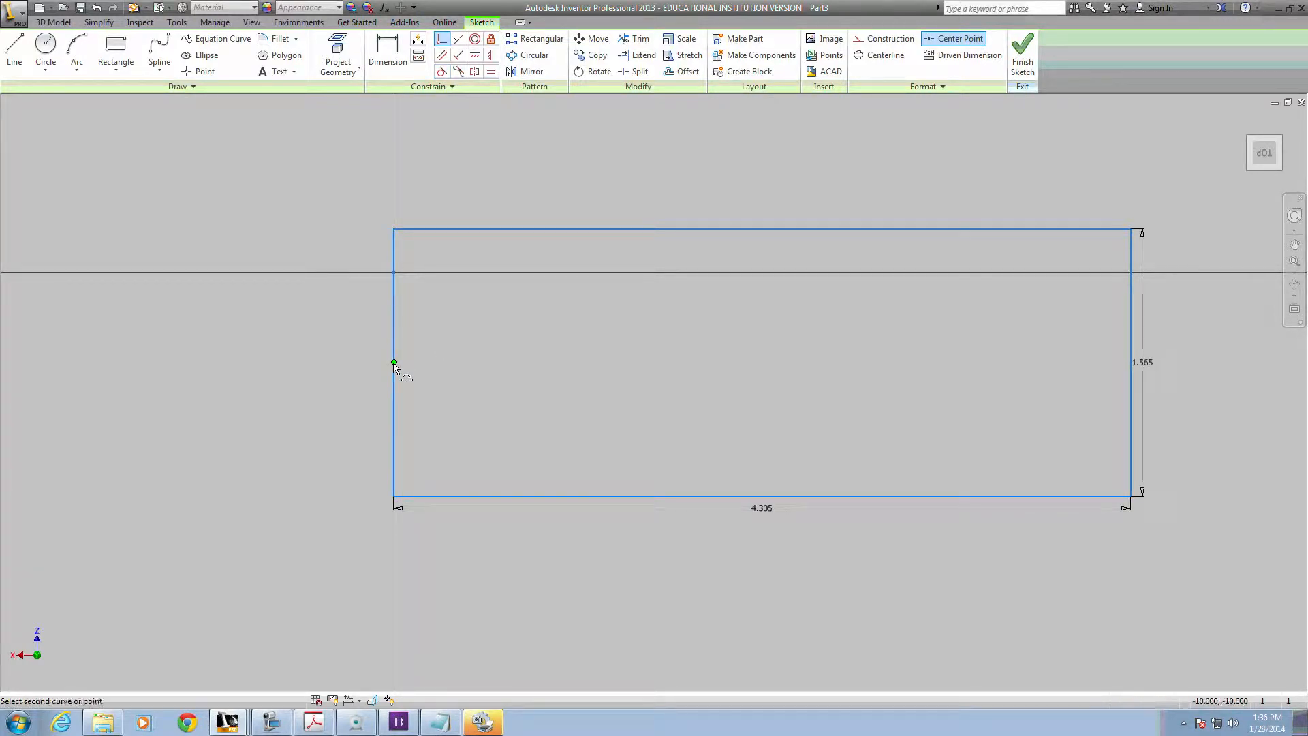
pyautogui.click(394, 273)
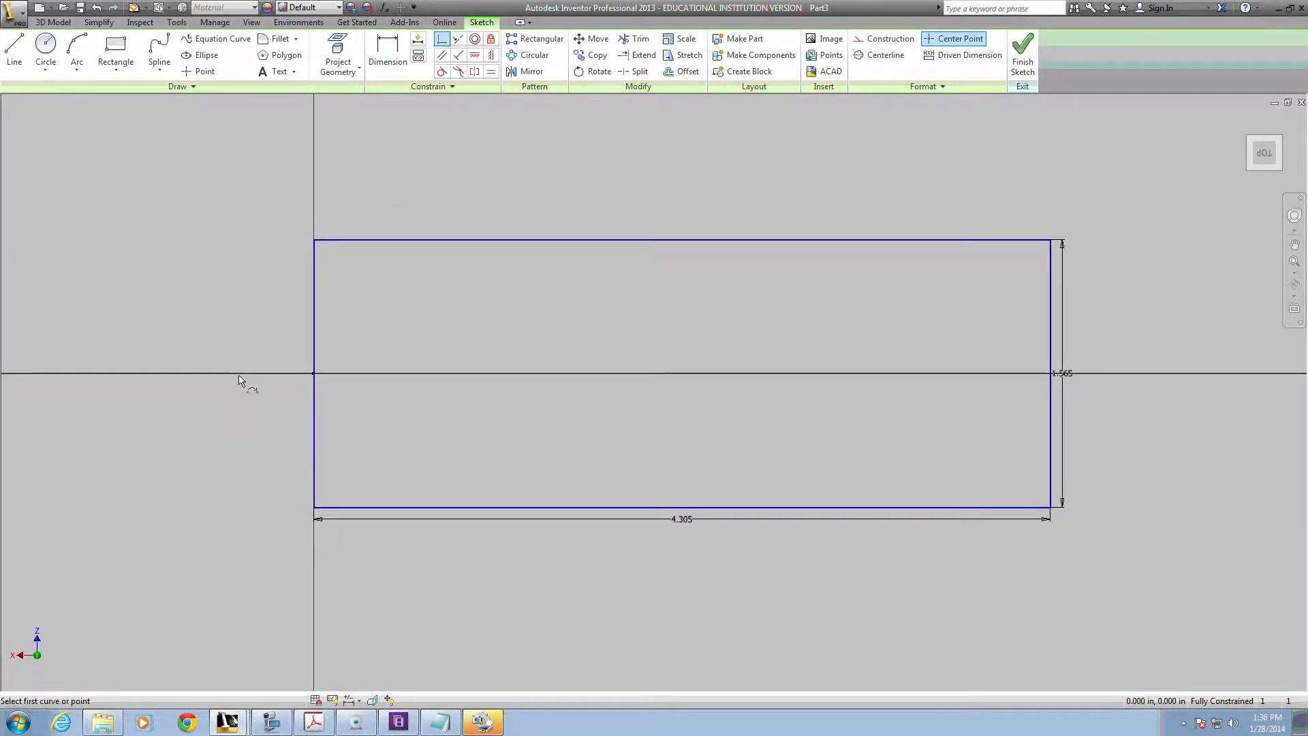
pyautogui.click(1022, 51)
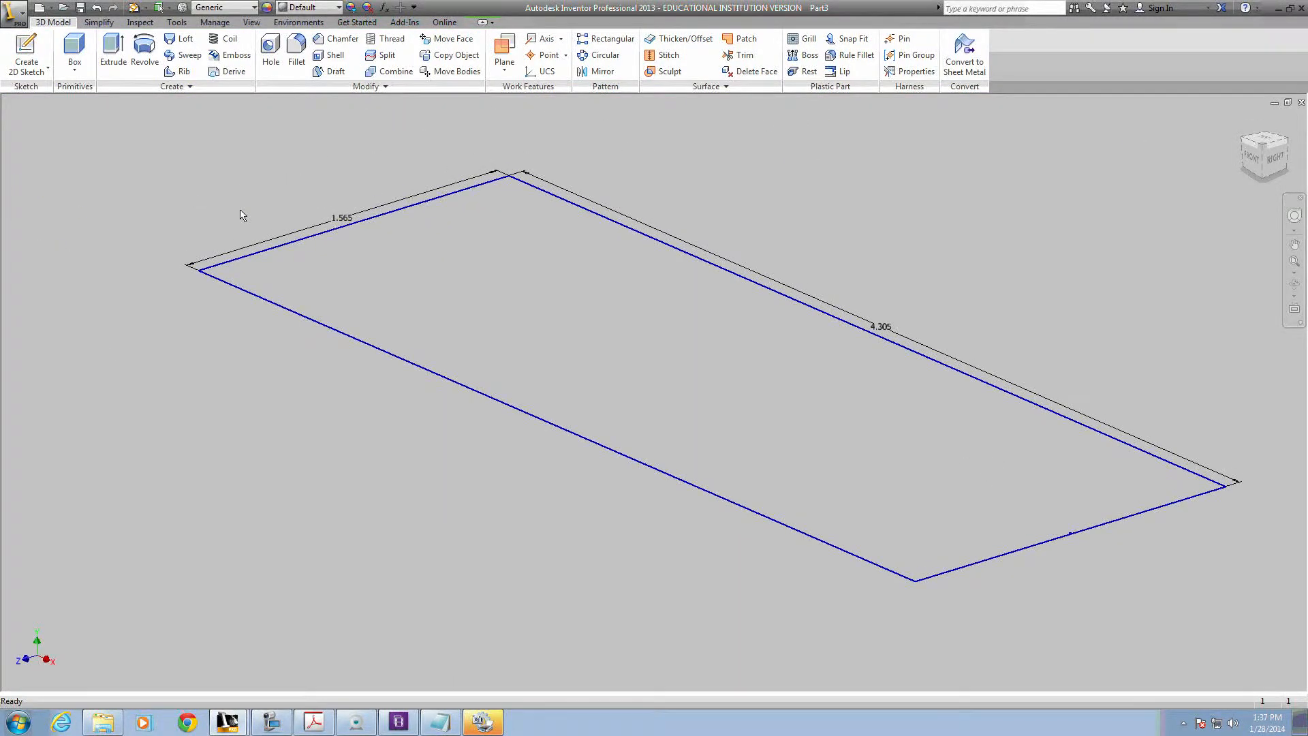
# Extrude the rectangular profile upward by 0.31 in.
pyautogui.click(113, 51)
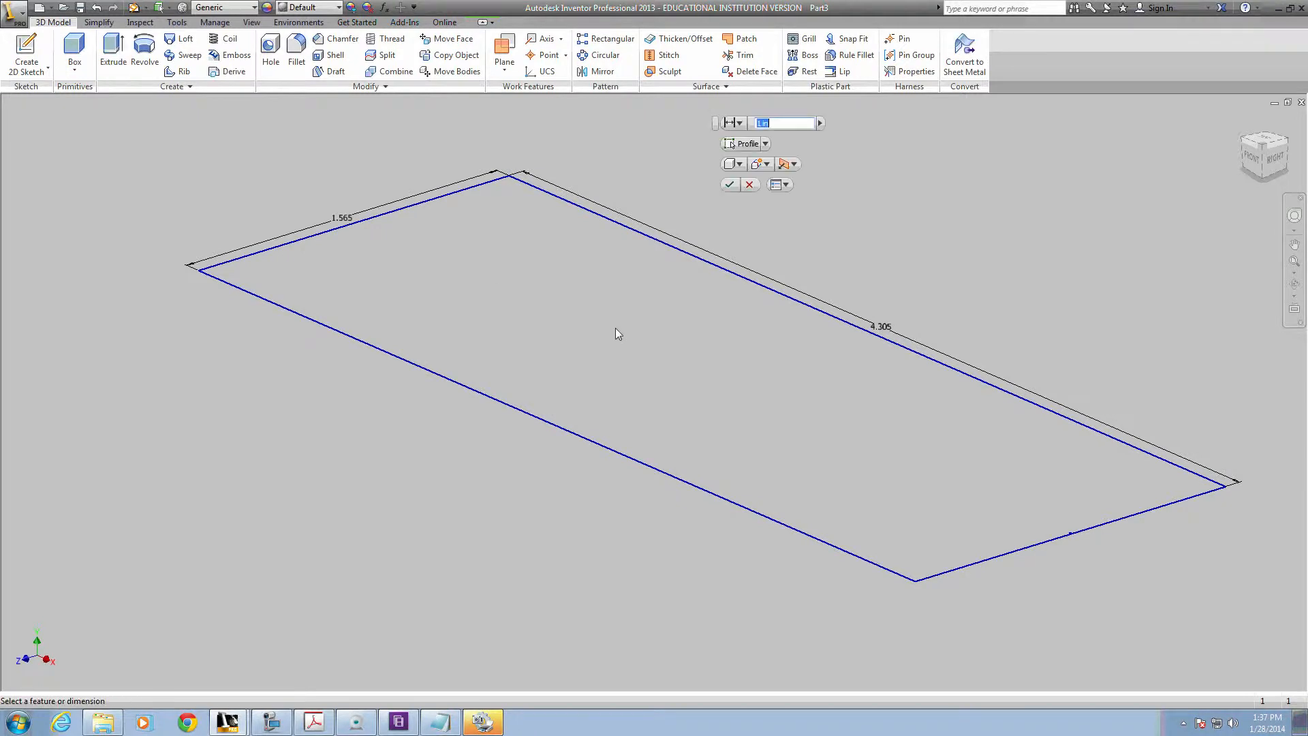
pyautogui.moveTo(717, 410); pyautogui.dragTo(683, 483, button='middle')
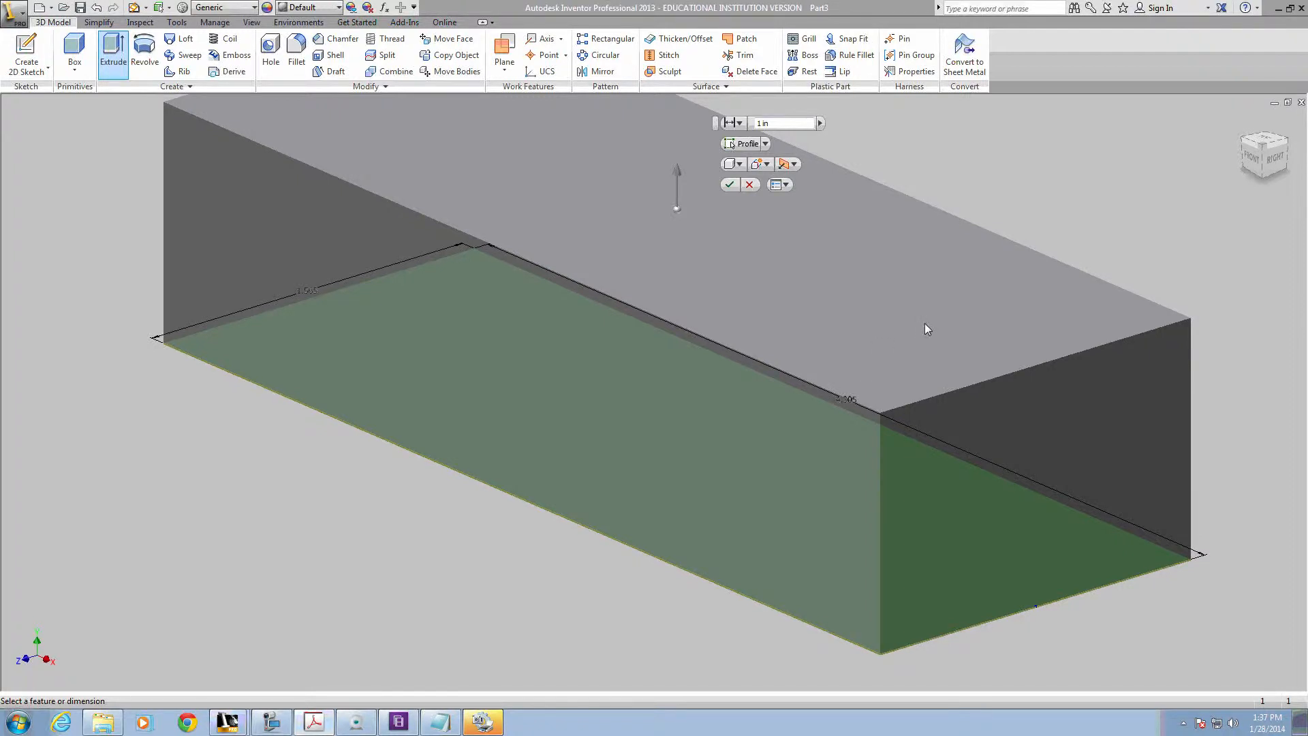
pyautogui.click(781, 124)
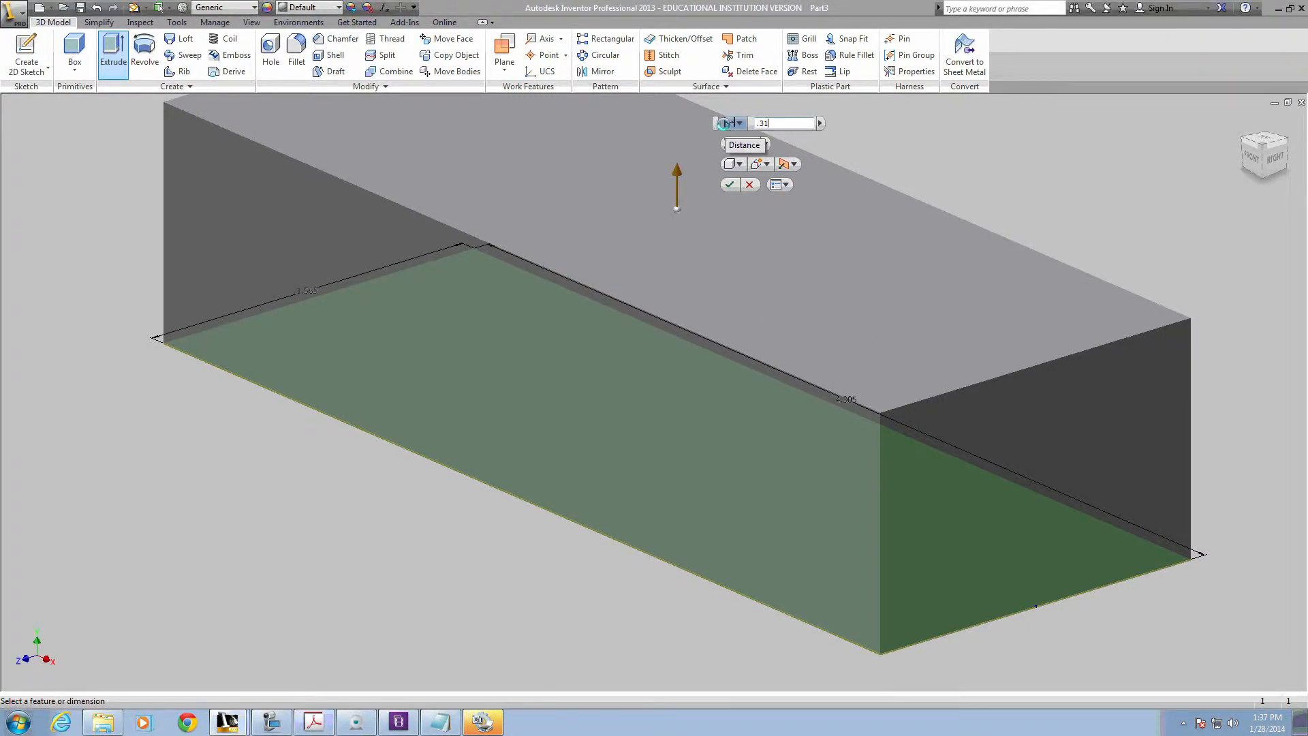
pyautogui.write('.31')
pyautogui.press('Return')
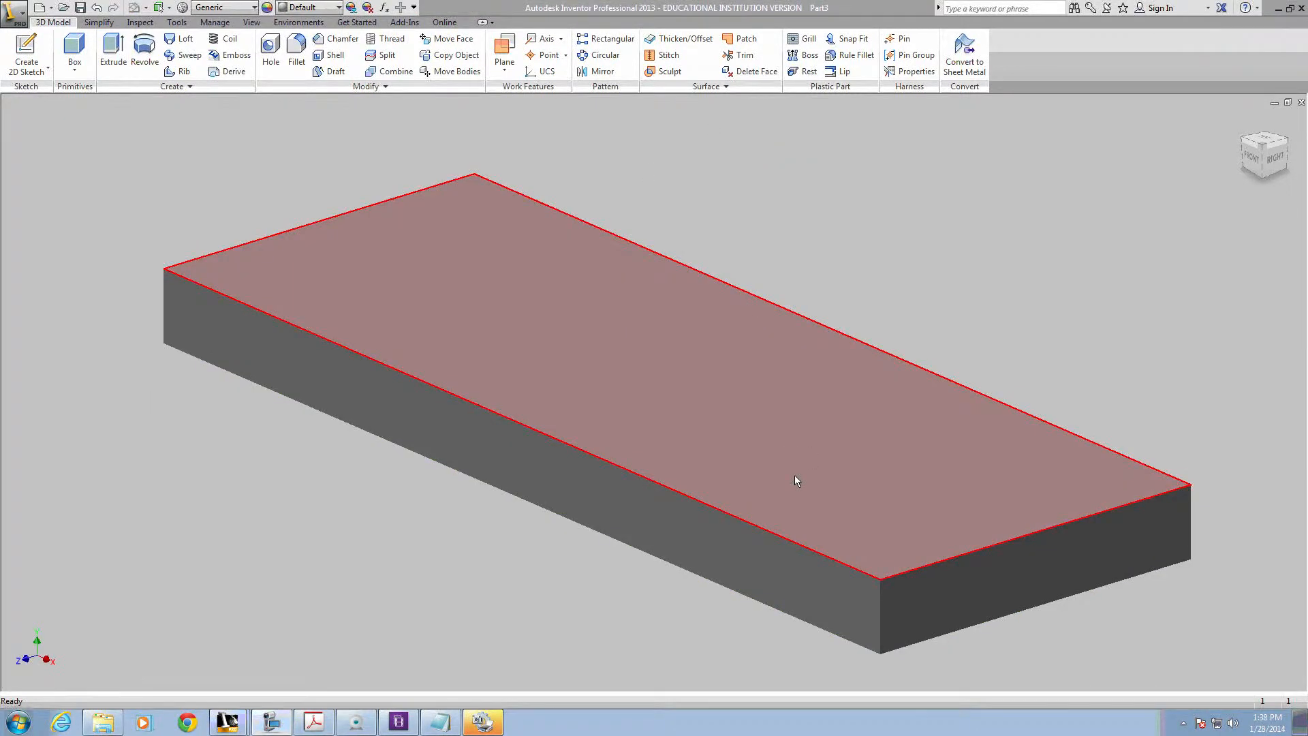
# Fillet the upper short edge at the block's right-hand end with a 0.31 in radius.
pyautogui.moveTo(777, 472); pyautogui.dragTo(779, 421, button='middle')
pyautogui.moveTo(942, 574); pyautogui.dragTo(919, 585, button='middle')
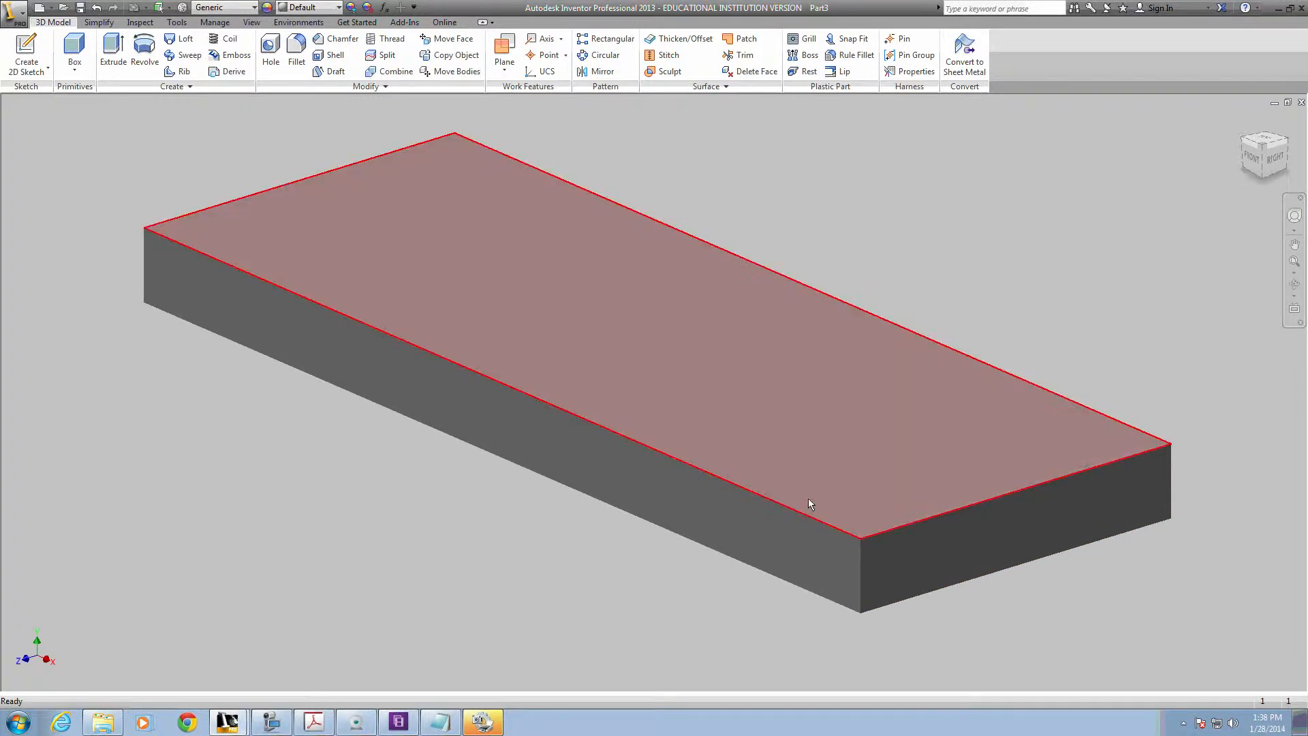
pyautogui.moveTo(927, 533); pyautogui.dragTo(908, 531, button='middle')
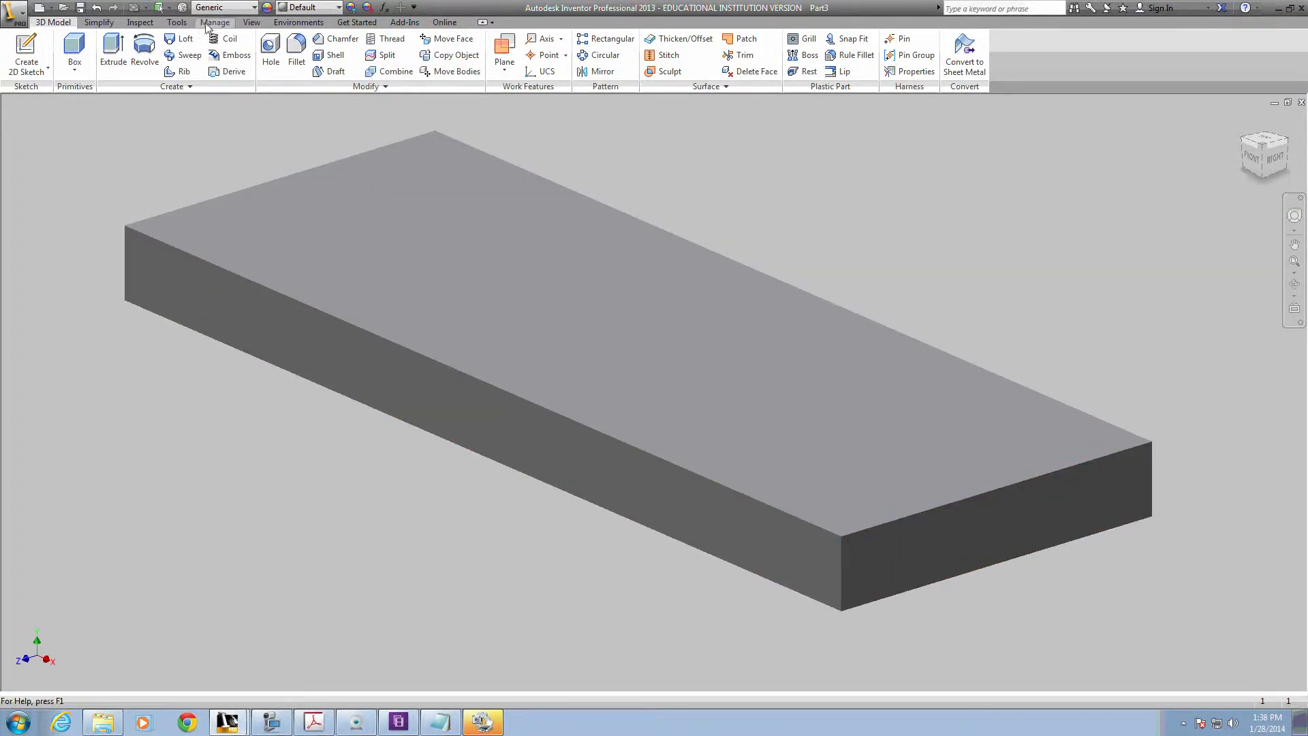
pyautogui.click(297, 51)
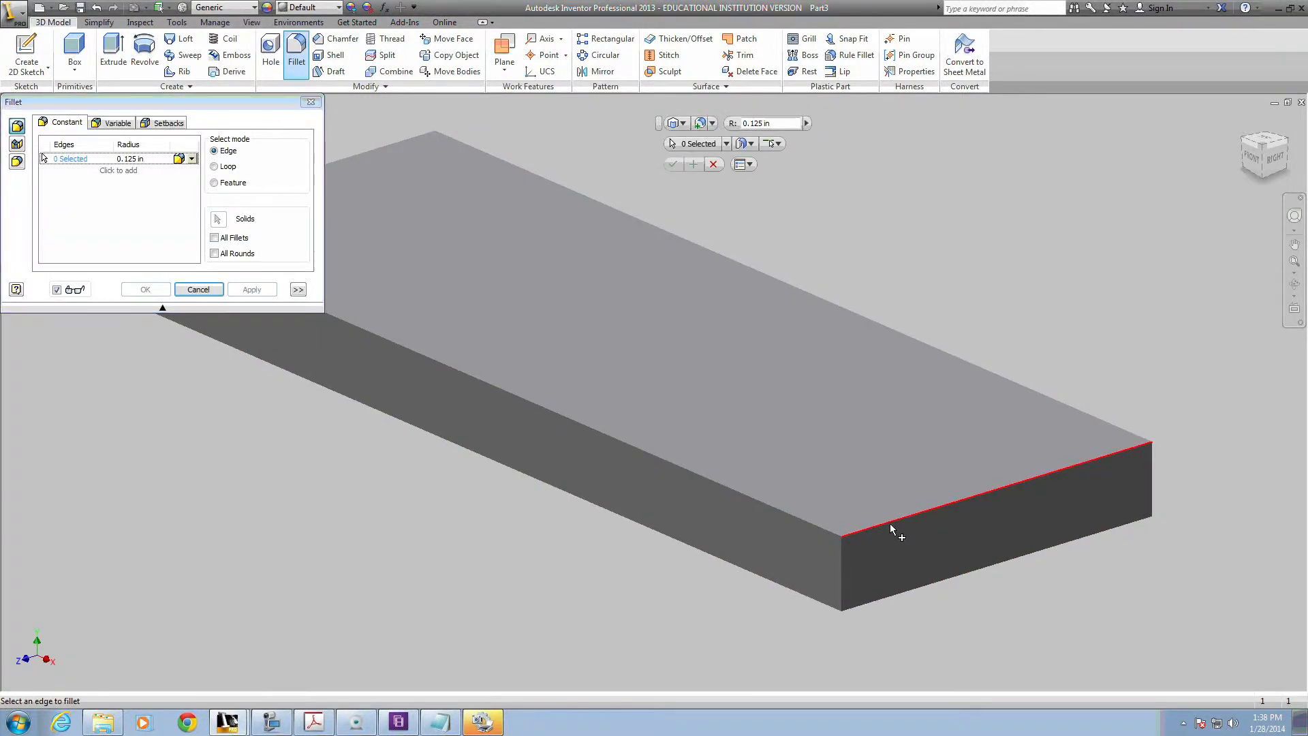
pyautogui.click(890, 523)
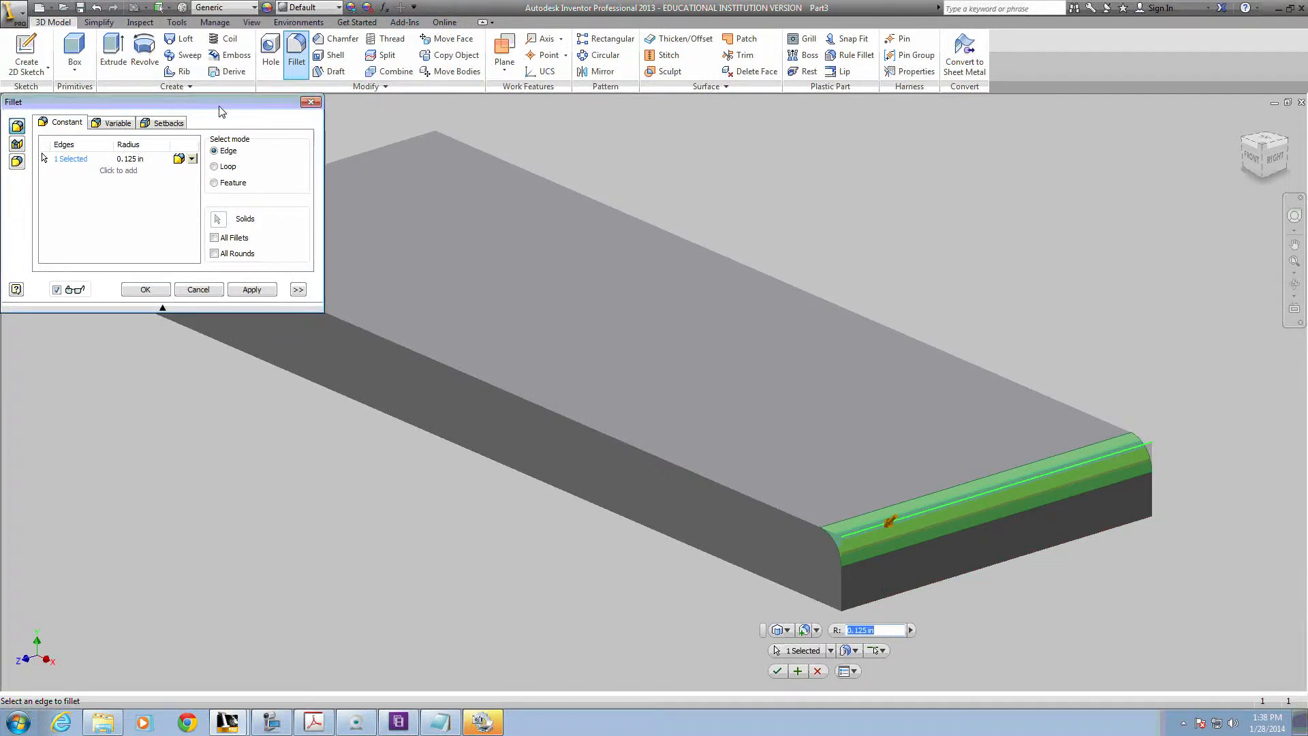
pyautogui.moveTo(219, 105); pyautogui.dragTo(389, 142)
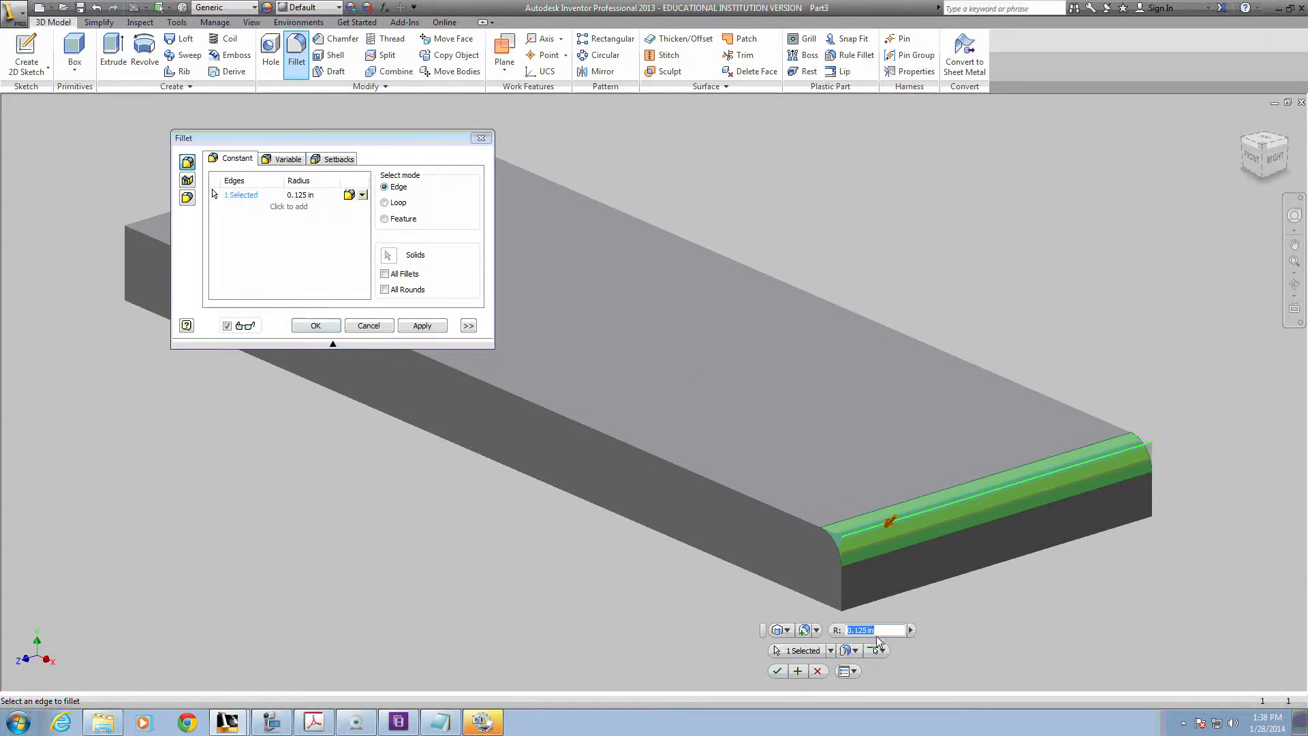
pyautogui.write('.31')
pyautogui.press('Return')
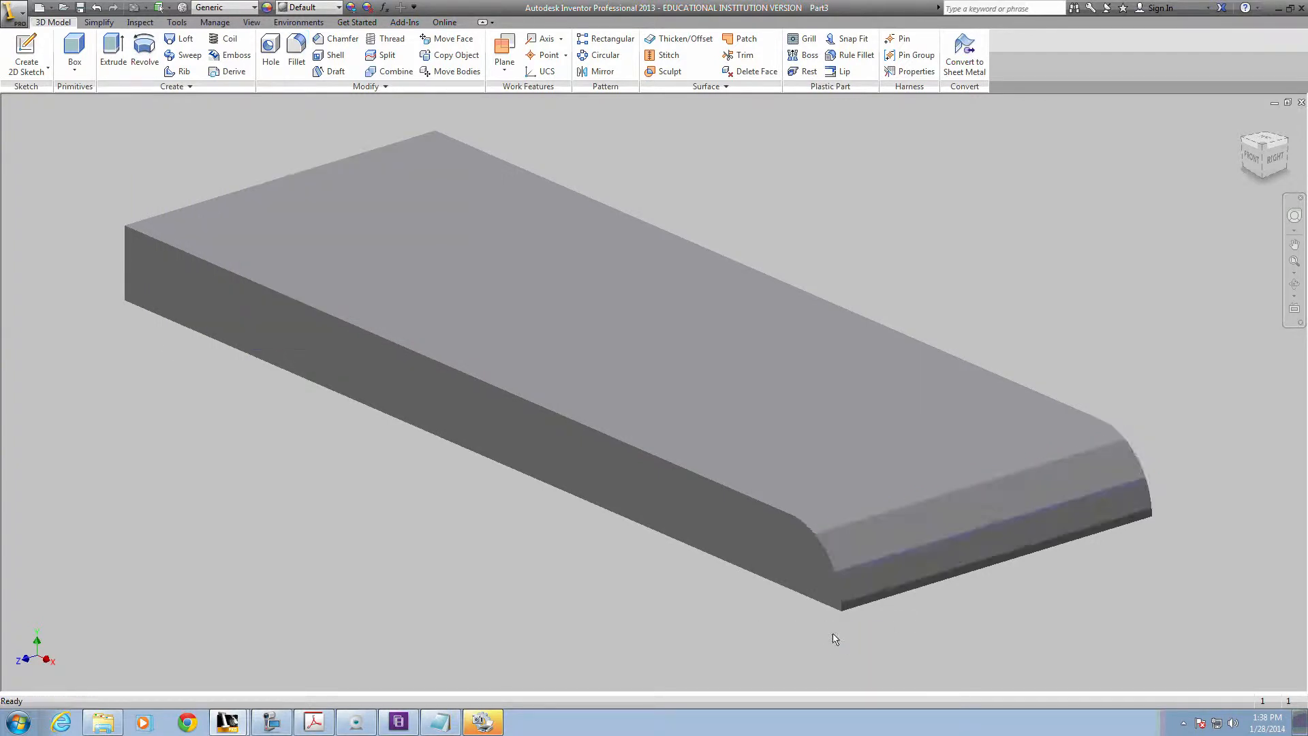
# Shell the block with a wall thickness of 0.1 in, removing its bottom face.
pyautogui.moveTo(951, 542); pyautogui.dragTo(945, 558, button='middle')
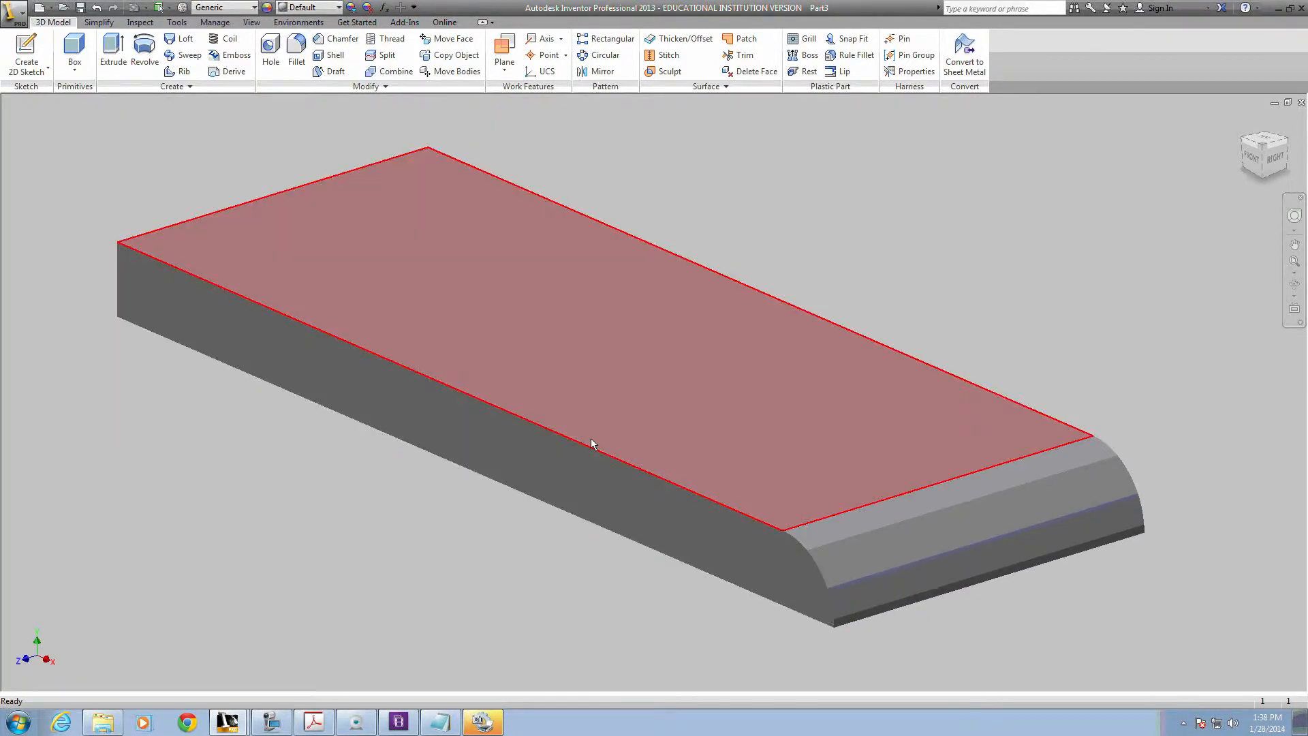
pyautogui.moveTo(601, 475); pyautogui.dragTo(629, 494, button='middle')
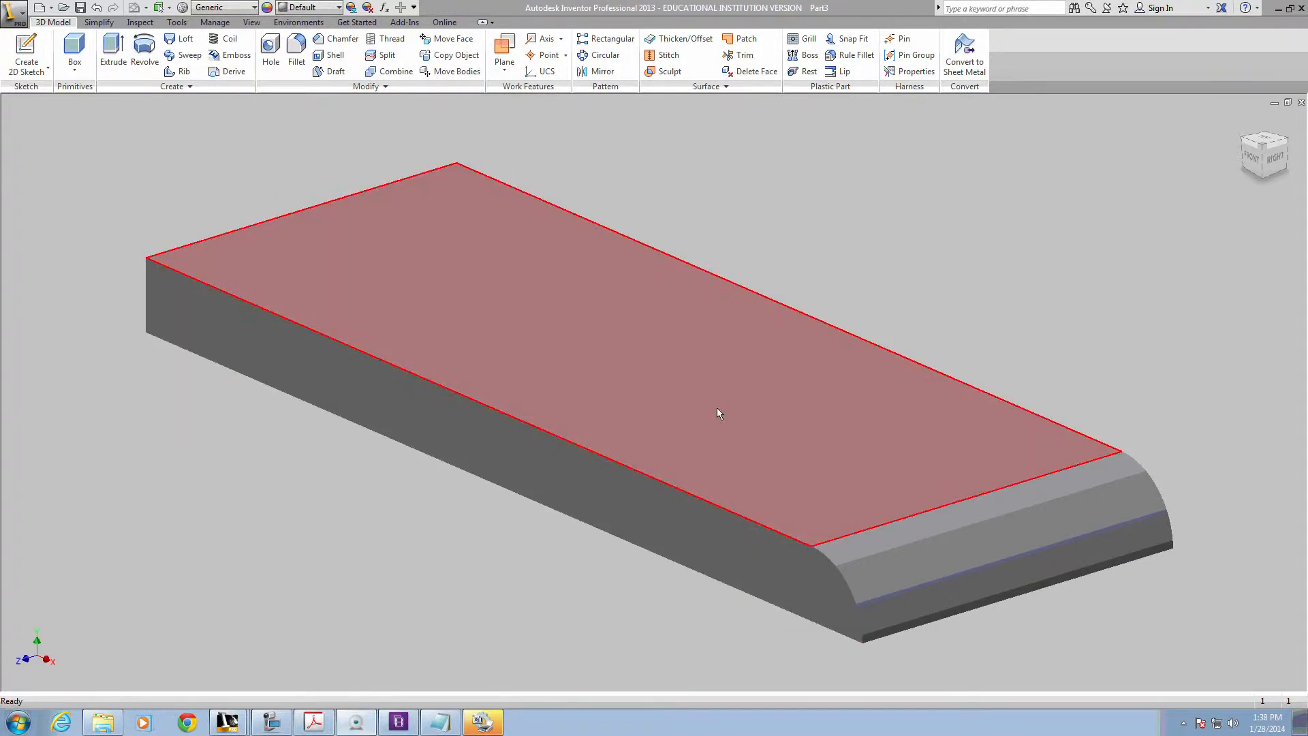
pyautogui.keyDown('shift'); pyautogui.moveTo(628, 499); pyautogui.dragTo(652, 476, button='middle'); pyautogui.keyUp('shift')
pyautogui.moveTo(657, 521); pyautogui.dragTo(671, 188, button='middle')
pyautogui.moveTo(628, 440); pyautogui.dragTo(698, 488, button='middle')
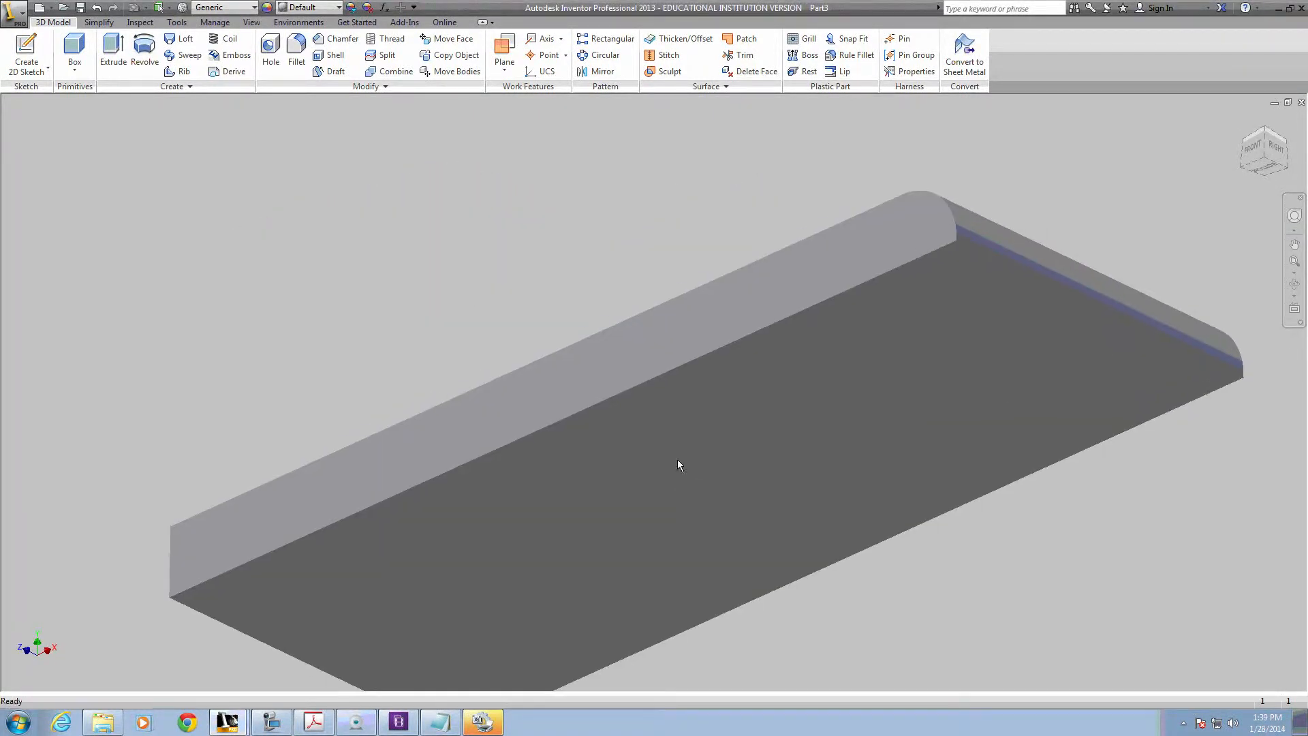
pyautogui.click(331, 57)
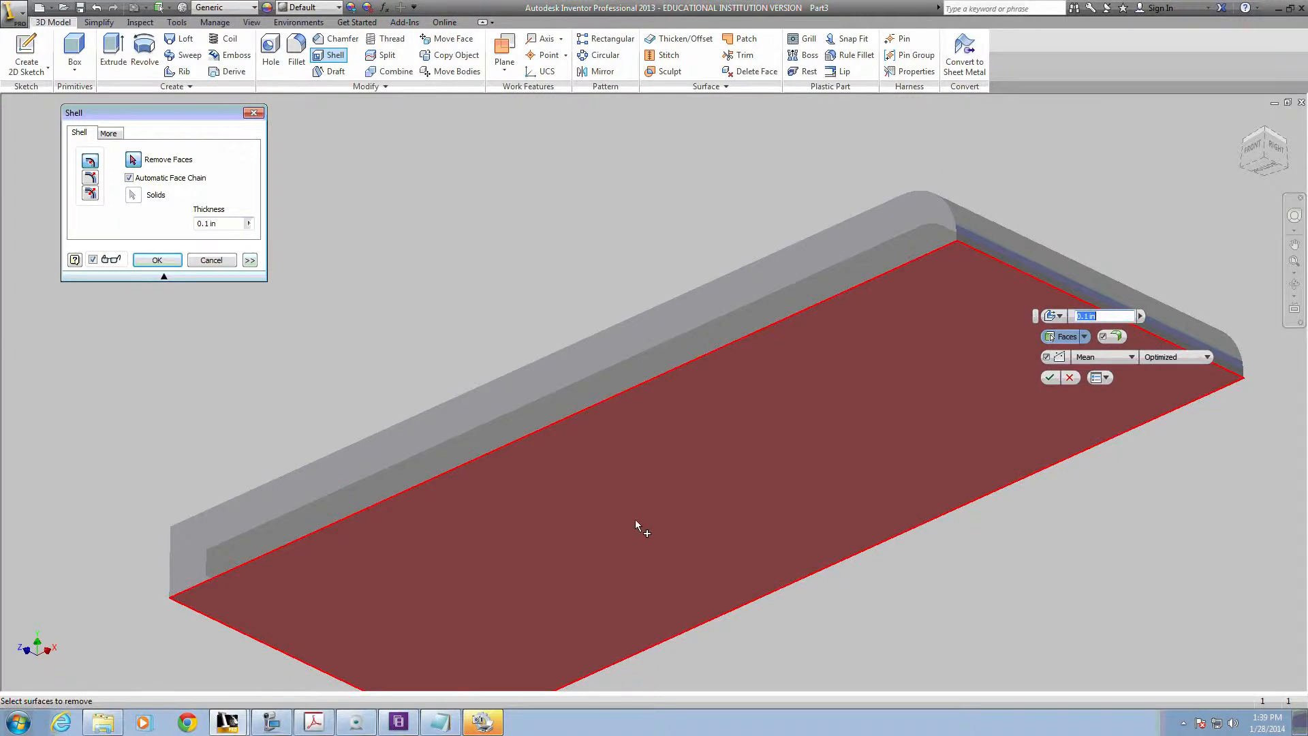
pyautogui.click(786, 469)
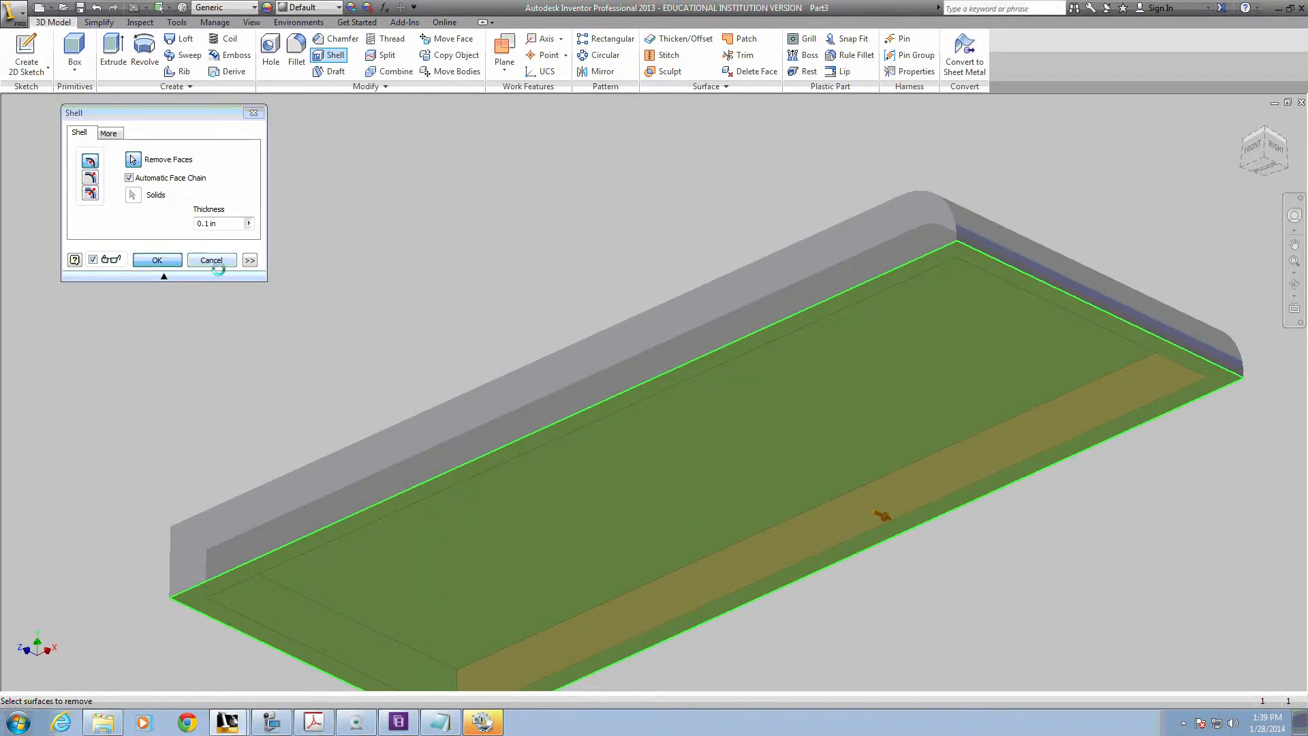
pyautogui.click(157, 260)
pyautogui.scroll(-2, 882, 549)
pyautogui.scroll(2, 854, 580)
pyautogui.keyDown('shift'); pyautogui.moveTo(836, 545); pyautogui.dragTo(771, 420, button='middle'); pyautogui.keyUp('shift')
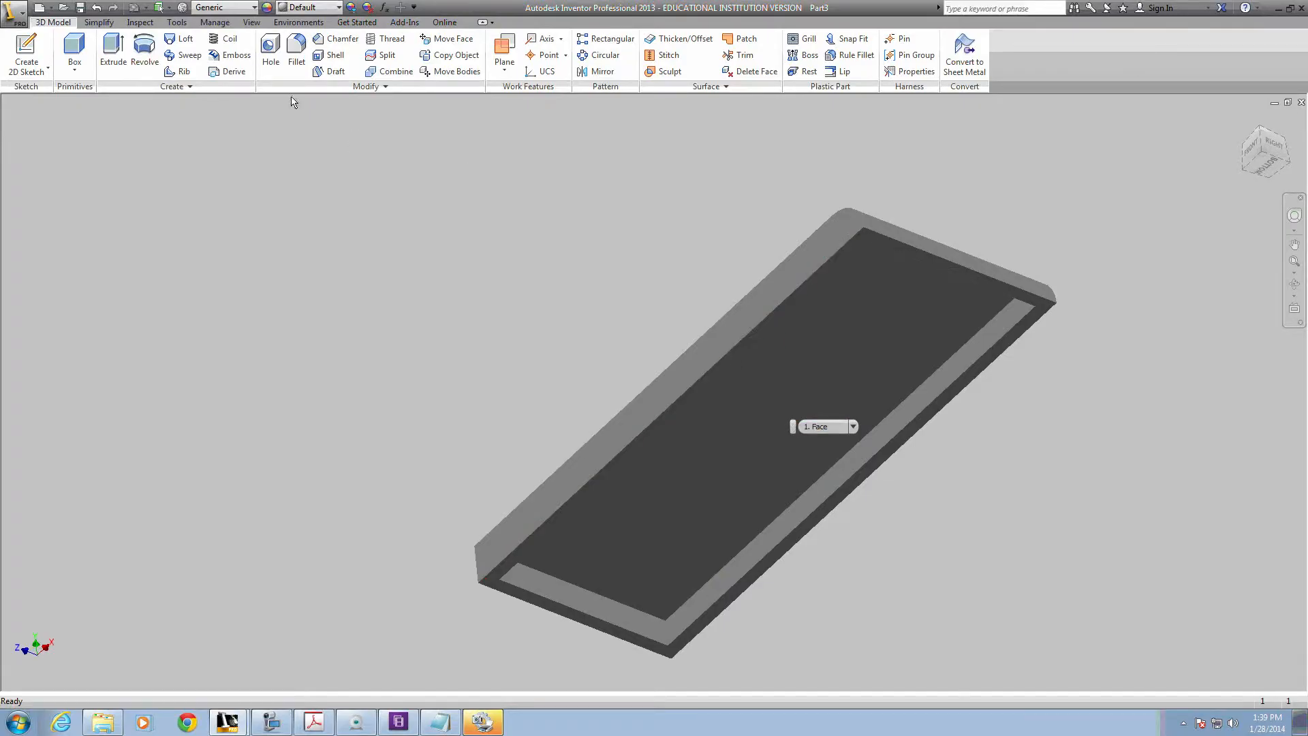
# Save the part as RED PLASTIC BASE in the IKEA Car folder.
pyautogui.click(39, 7)
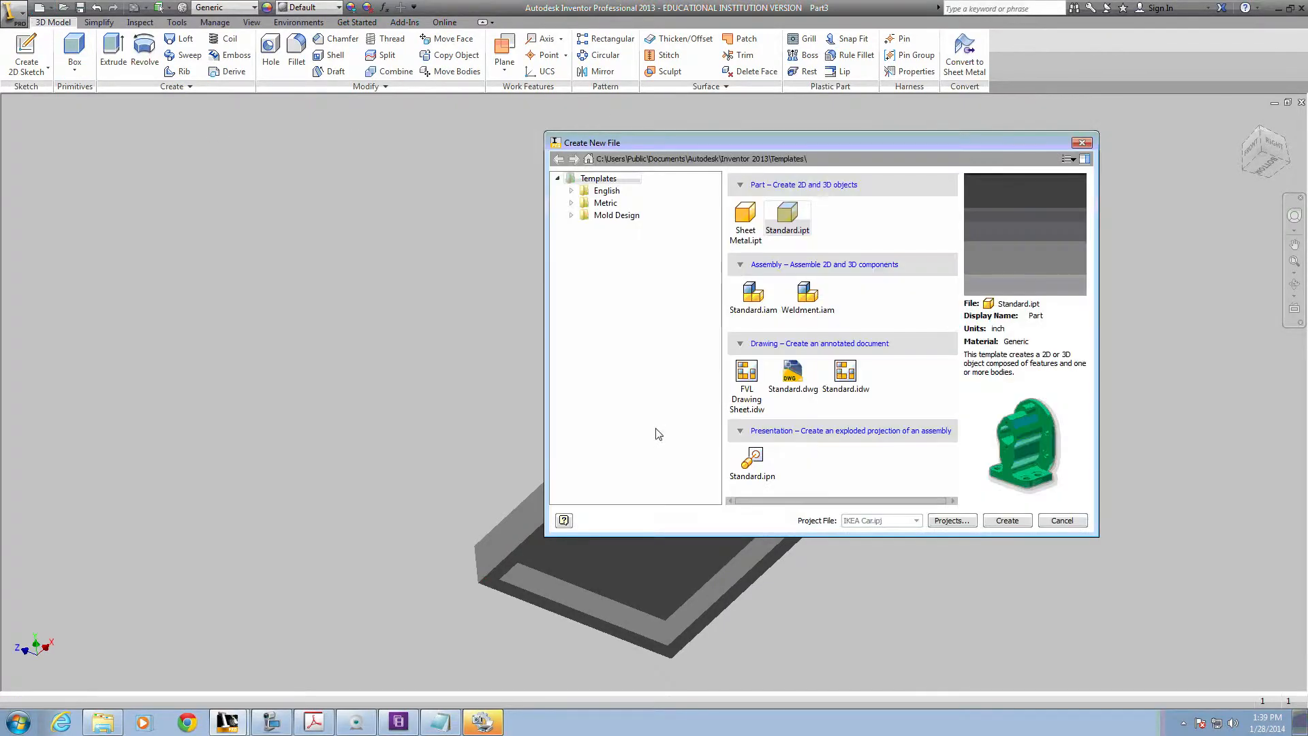
pyautogui.click(1075, 523)
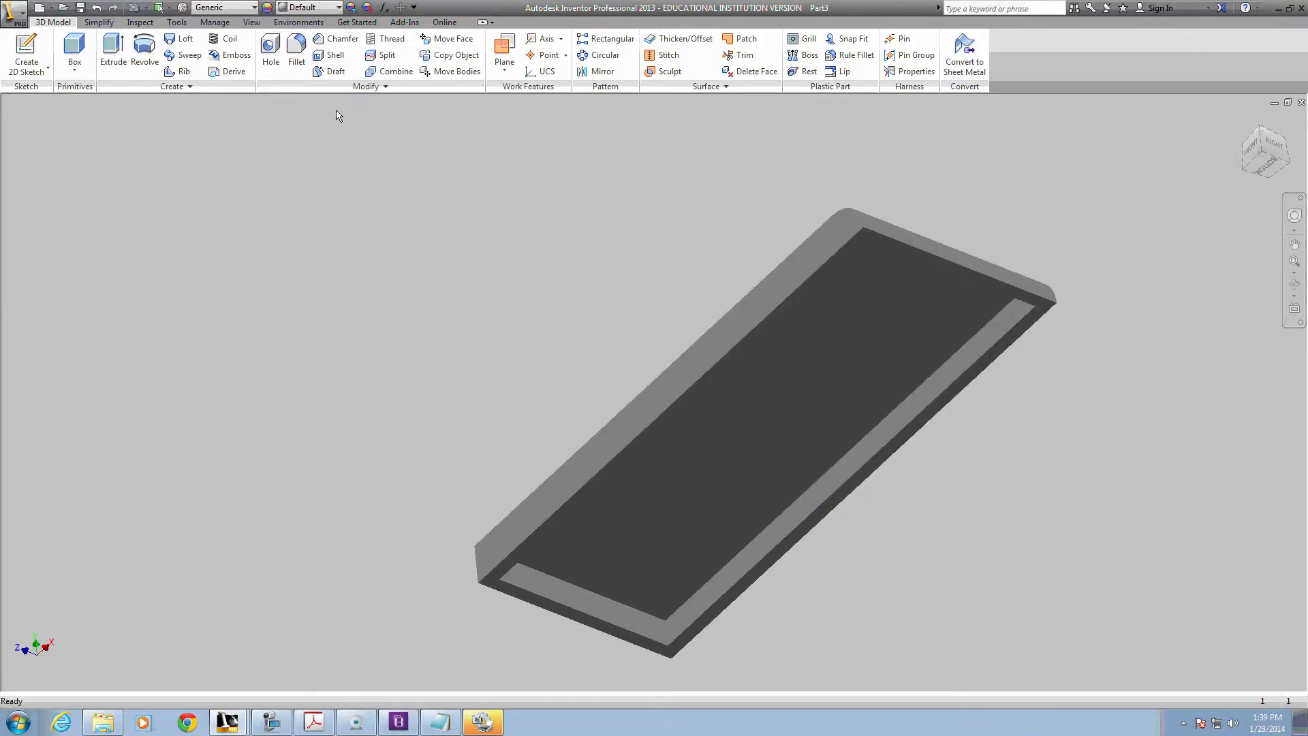
pyautogui.click(80, 7)
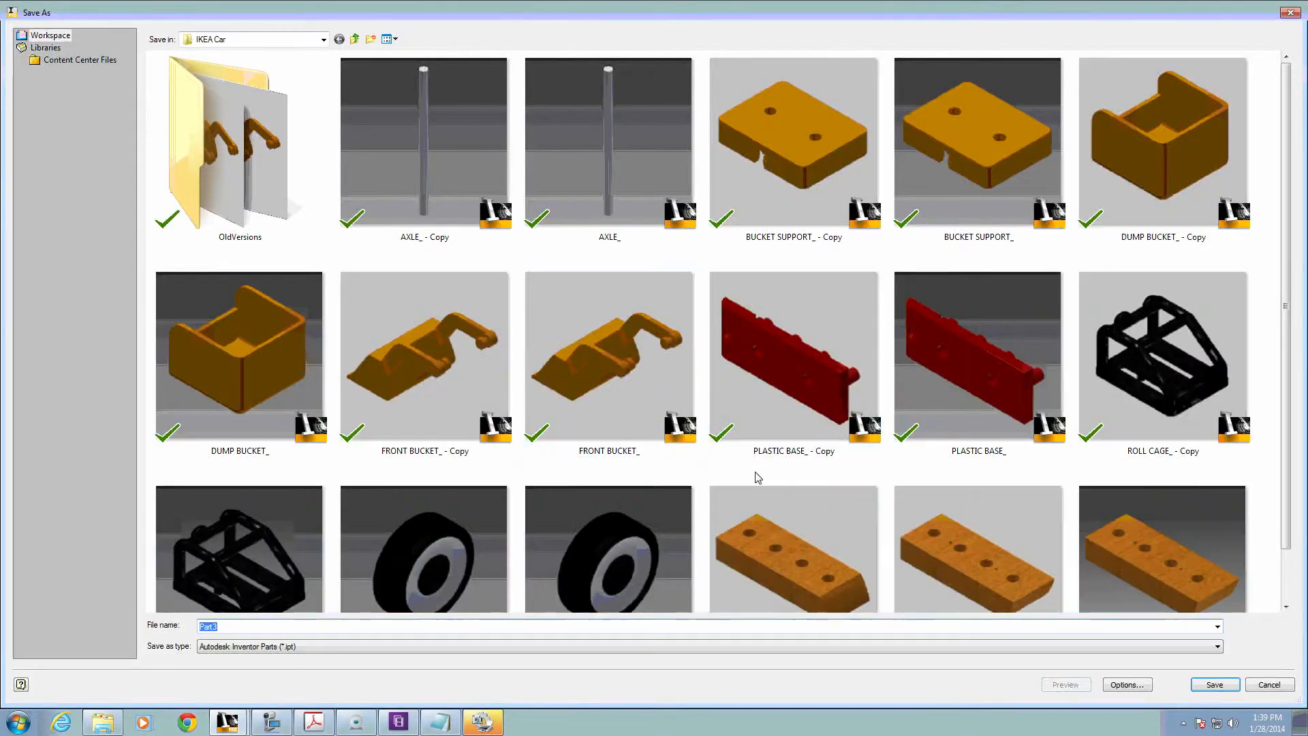
pyautogui.write('RED P')
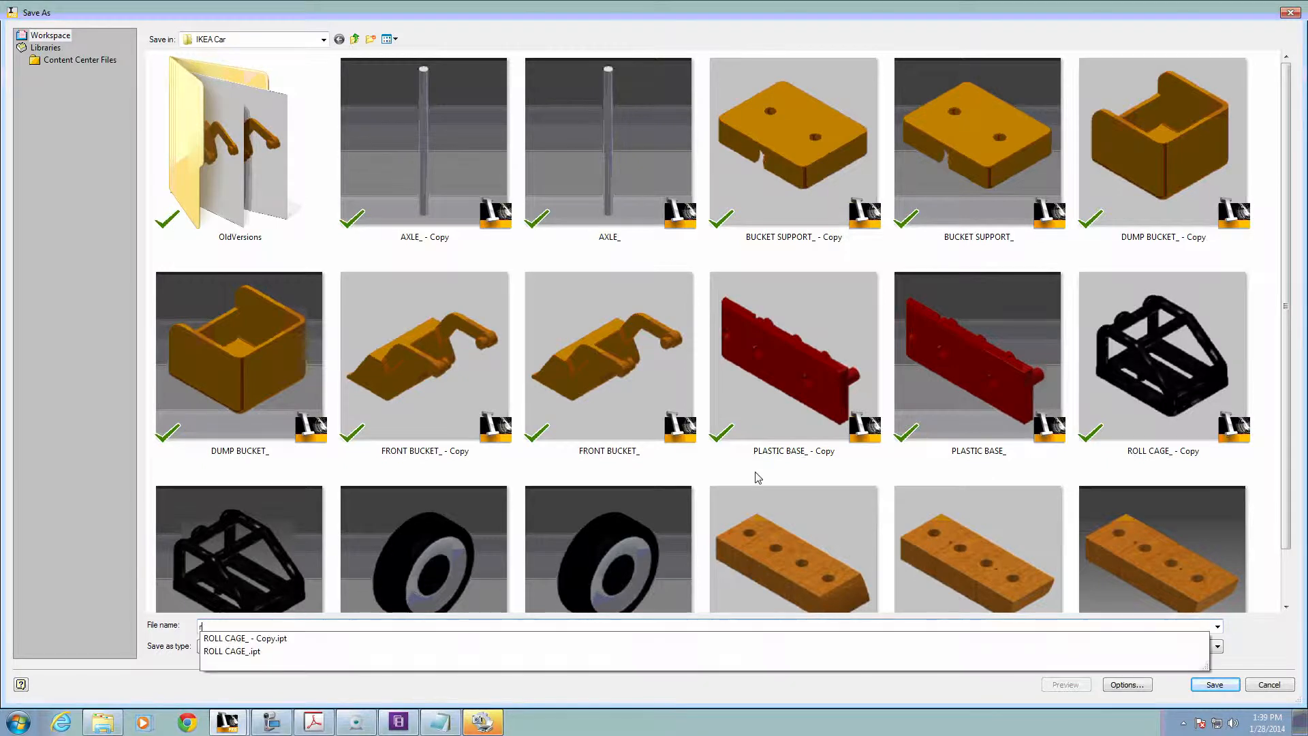
pyautogui.write('LASTIC BASE')
pyautogui.press('Return')
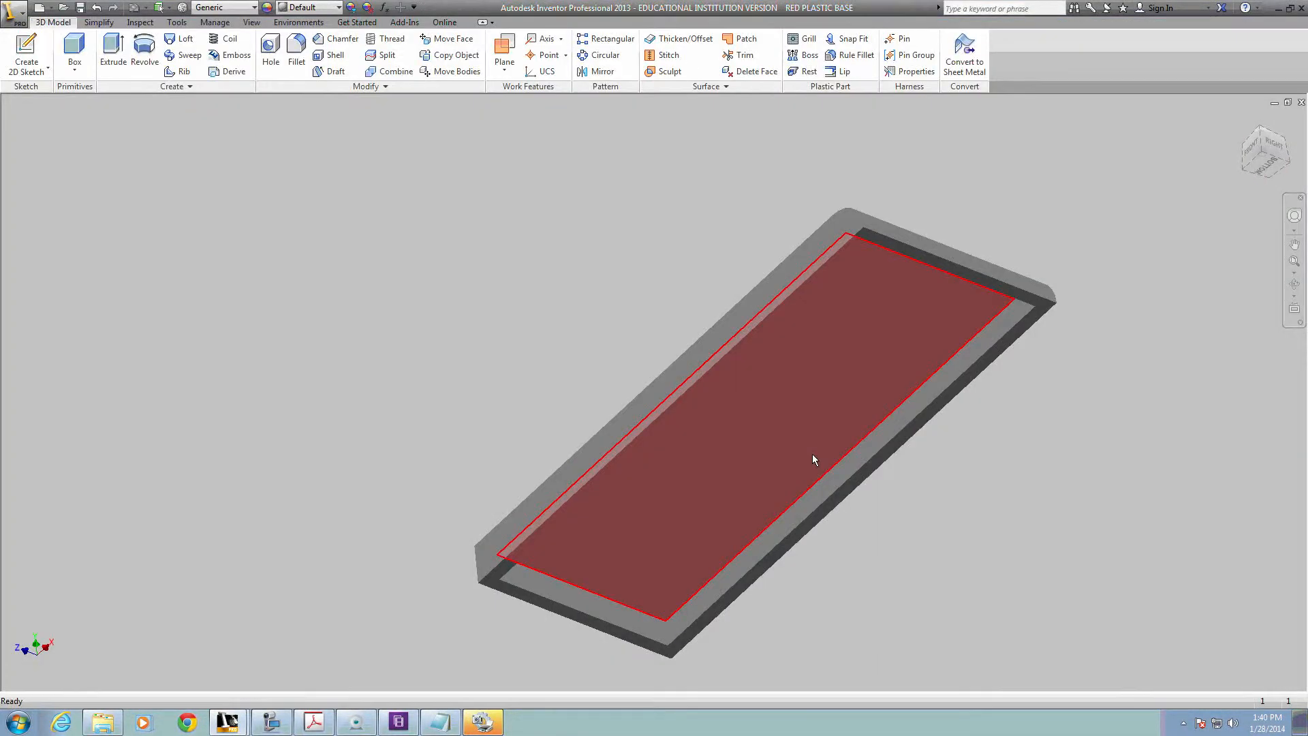
# Close the part and create a new assembly from the Standard.iam template.
pyautogui.moveTo(958, 362); pyautogui.dragTo(861, 358, button='middle')
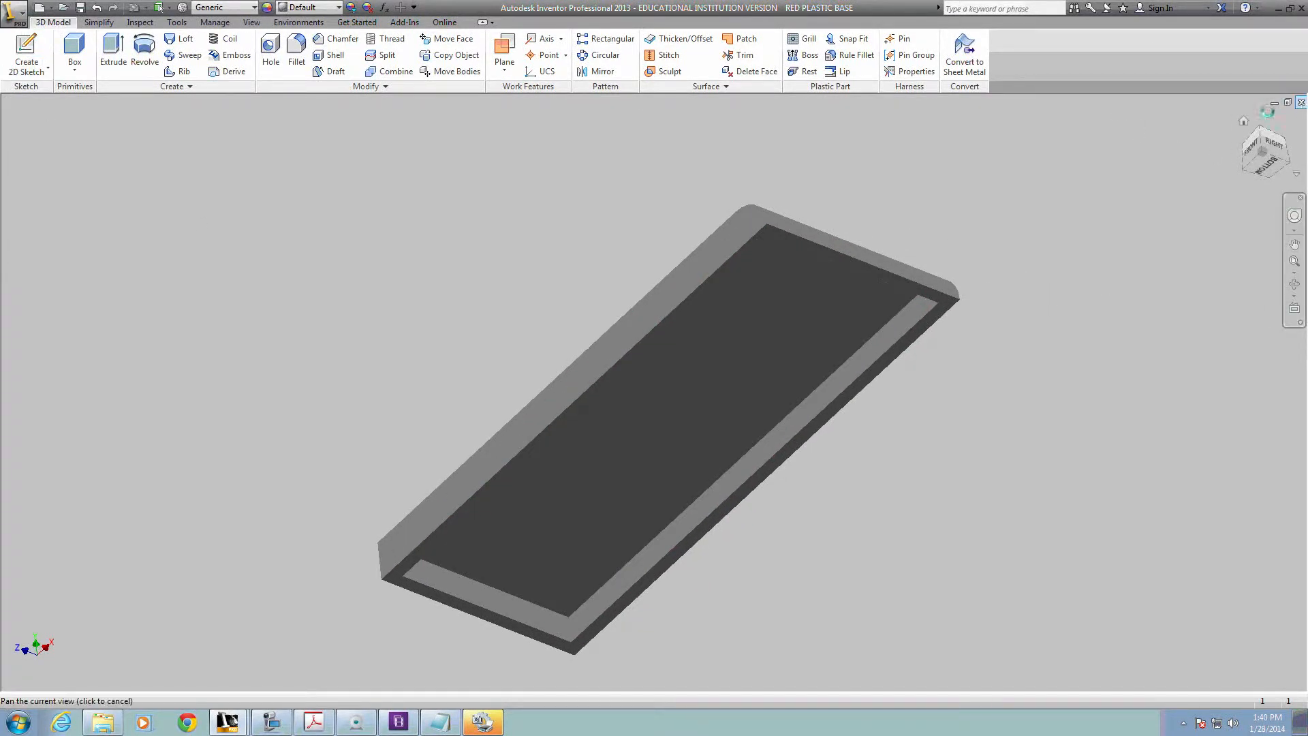
pyautogui.click(1301, 102)
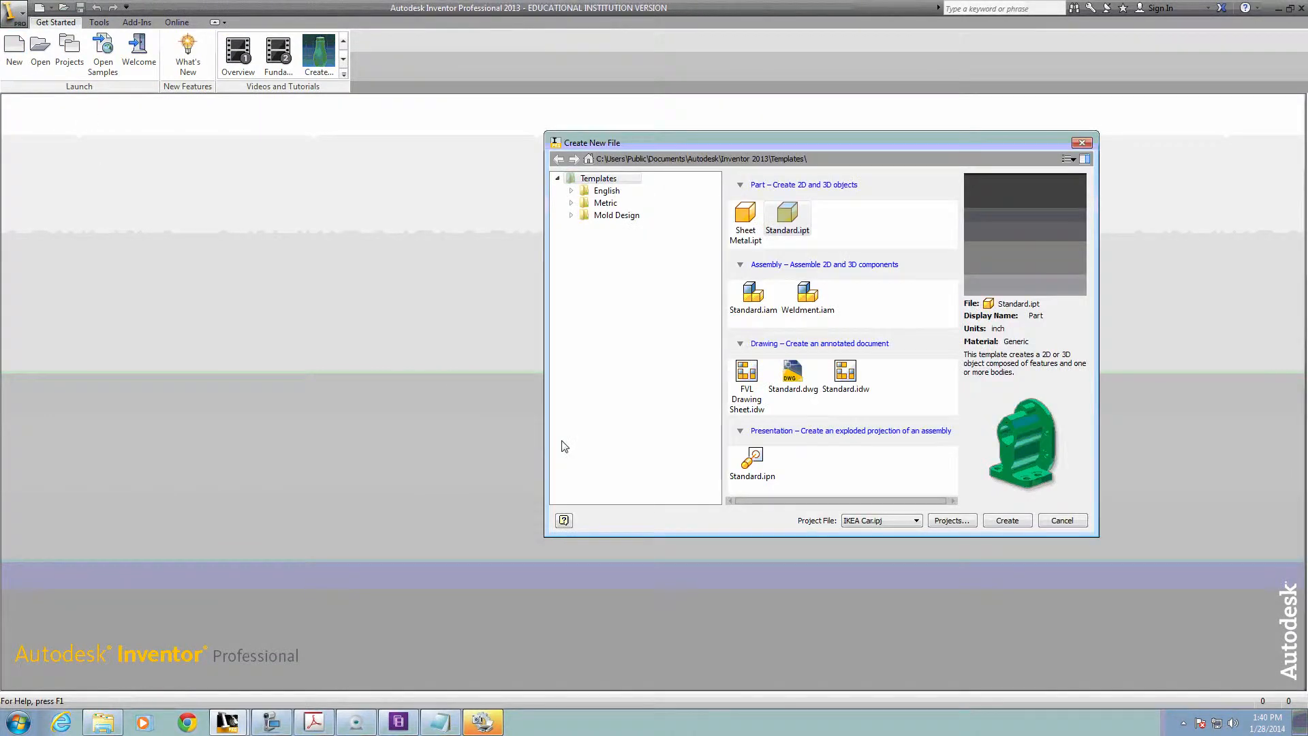
pyautogui.click(754, 294)
pyautogui.click(1013, 526)
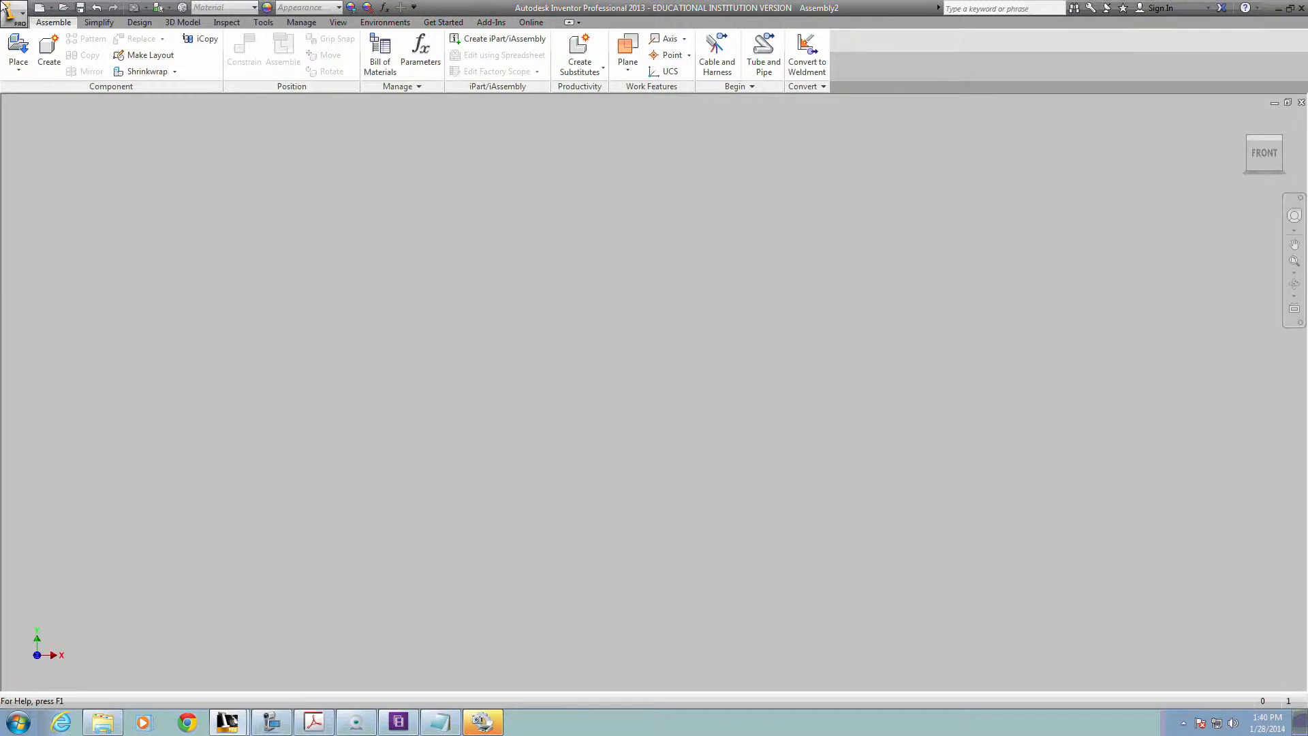
# Place the WOOD BASE part from the IKEA Car folder into the assembly.
pyautogui.click(28, 49)
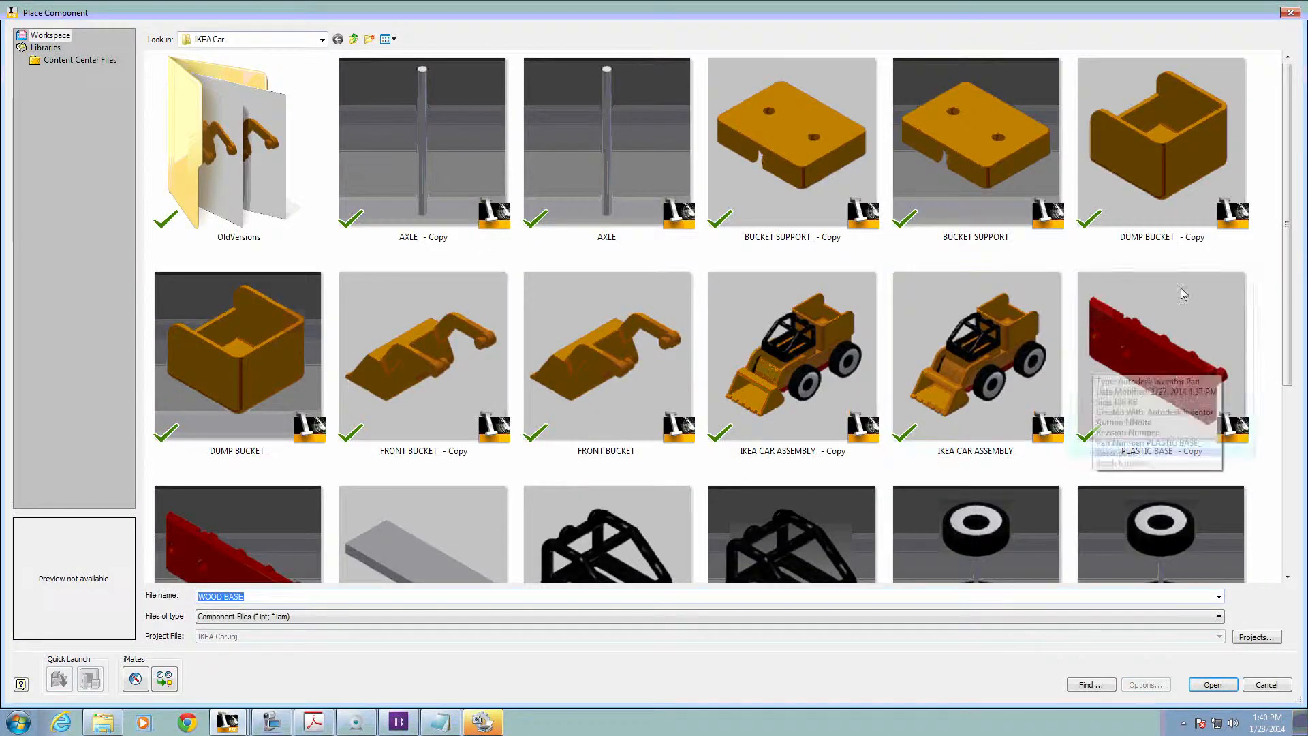
pyautogui.moveTo(1296, 228); pyautogui.dragTo(1303, 524)
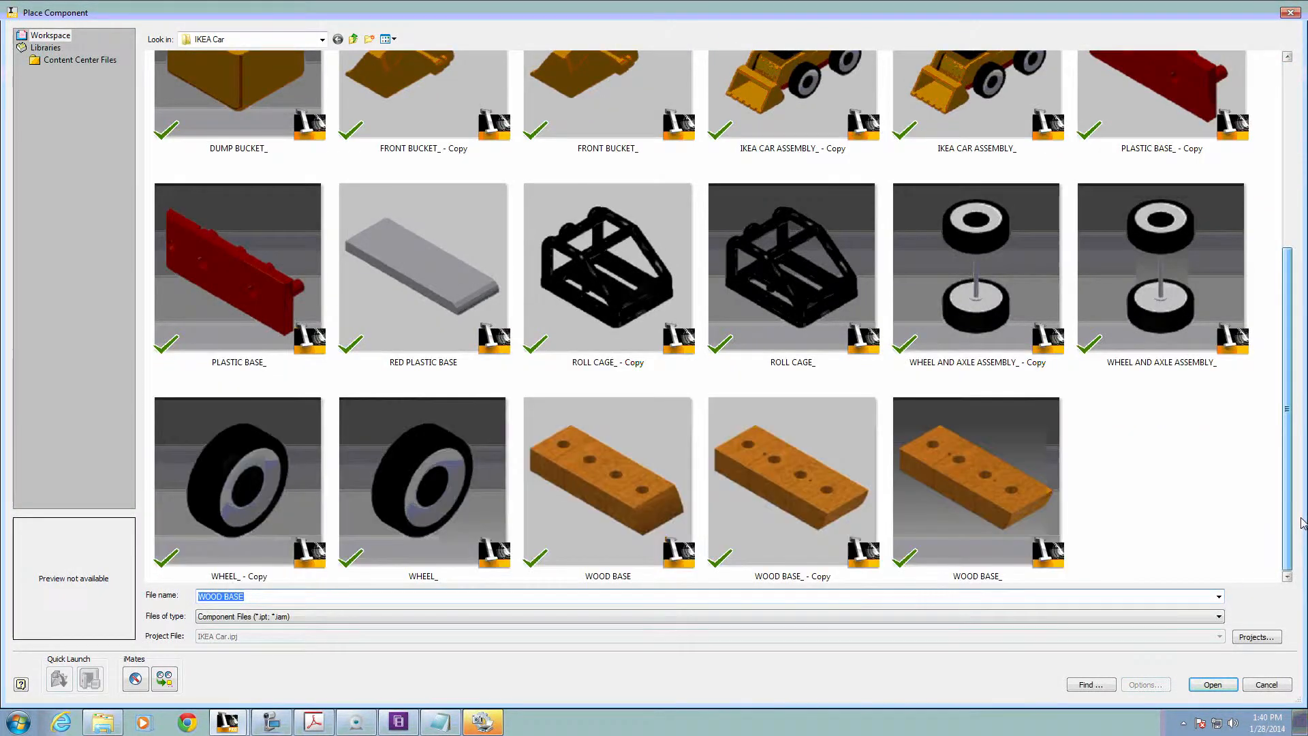
pyautogui.doubleClick(616, 491)
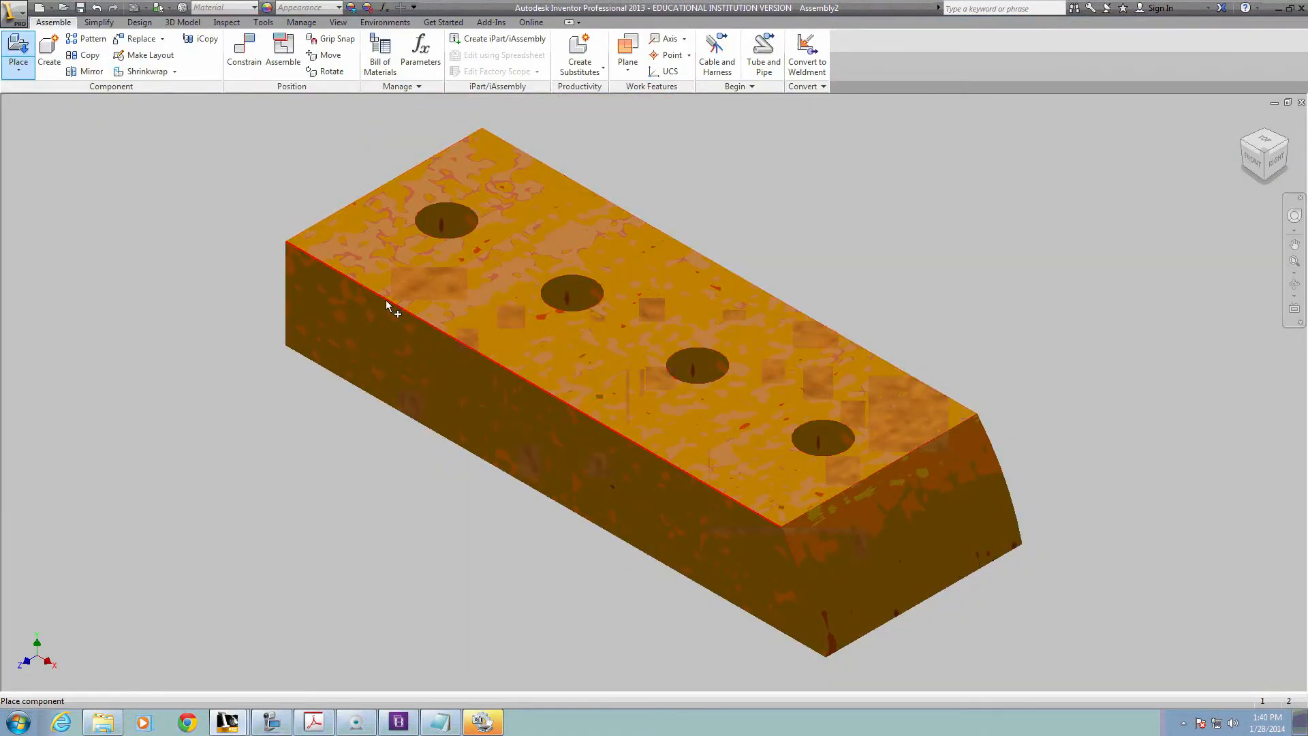
# Finish placing the wood base and place one RED PLASTIC BASE part from the IKEA Car folder into the assembly.
pyautogui.rightClick(383, 300)
pyautogui.click(434, 298)
pyautogui.scroll(-4, 450, 388)
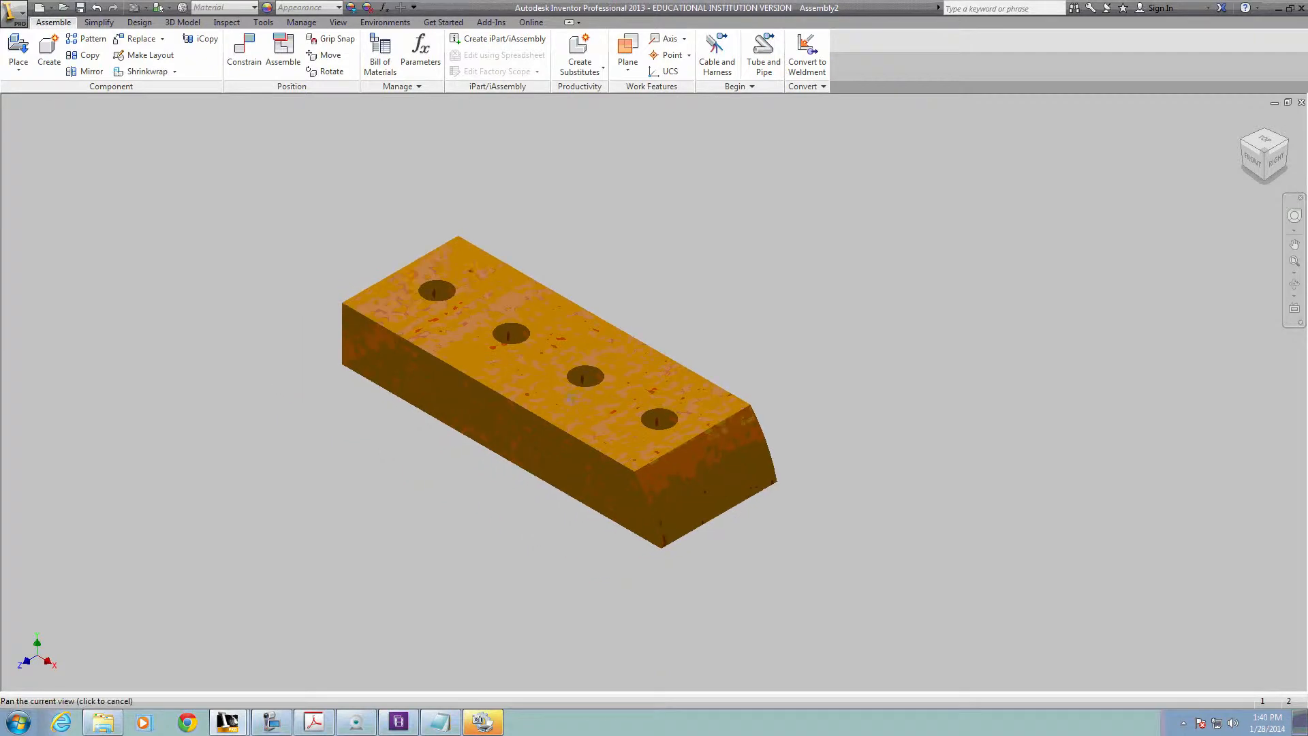
pyautogui.click(18, 51)
pyautogui.click(790, 368)
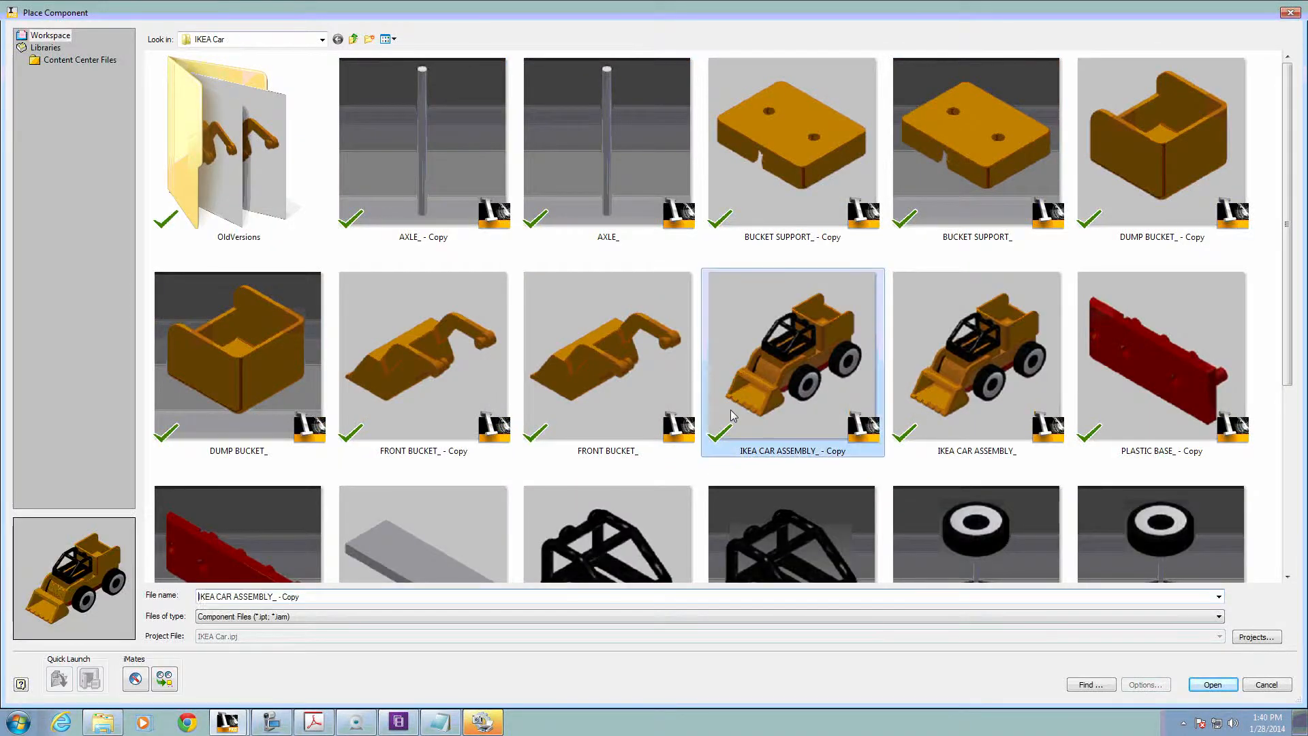
pyautogui.scroll(-3, 733, 412)
pyautogui.click(353, 322)
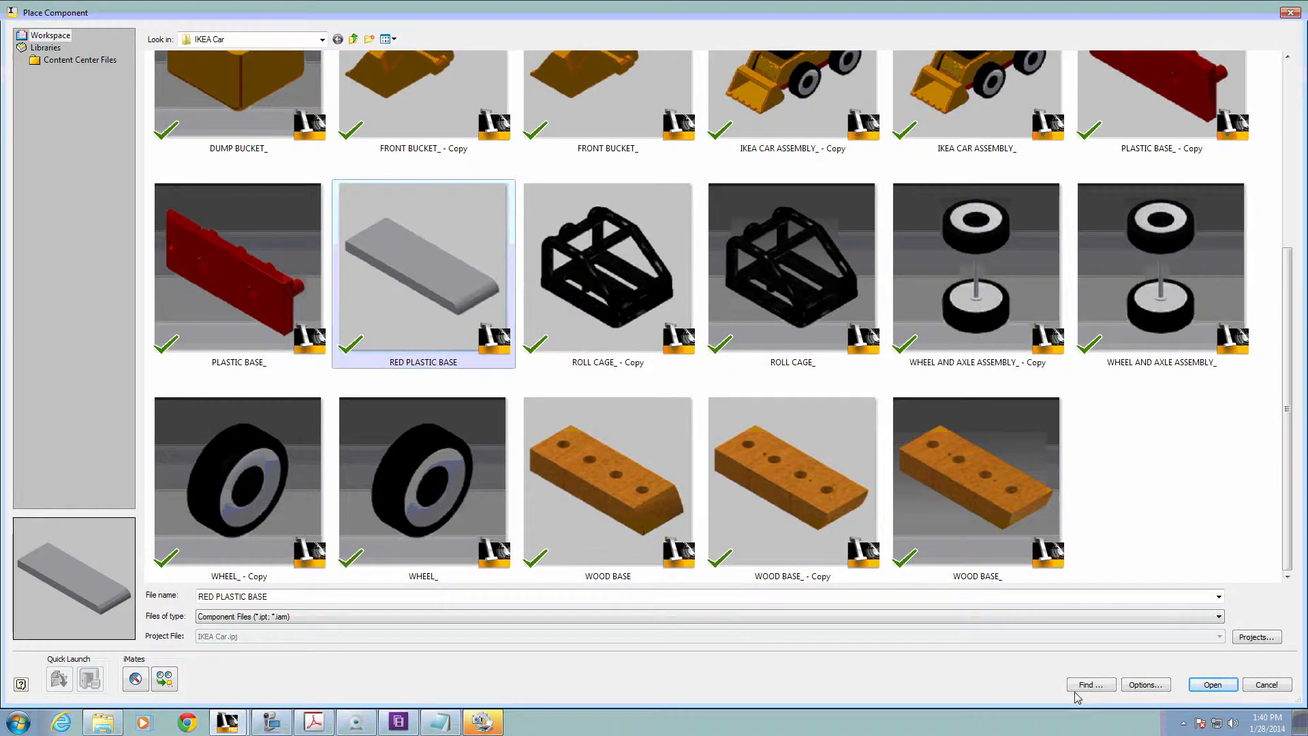
pyautogui.click(1208, 686)
pyautogui.click(345, 456)
pyautogui.rightClick(372, 445)
pyautogui.click(438, 446)
# Mate the open rim face of the plastic base to the bottom face of the wood base with zero offset.
pyautogui.keyDown('shift'); pyautogui.moveTo(592, 552); pyautogui.dragTo(631, 509, button='middle'); pyautogui.keyUp('shift')
pyautogui.click(244, 49)
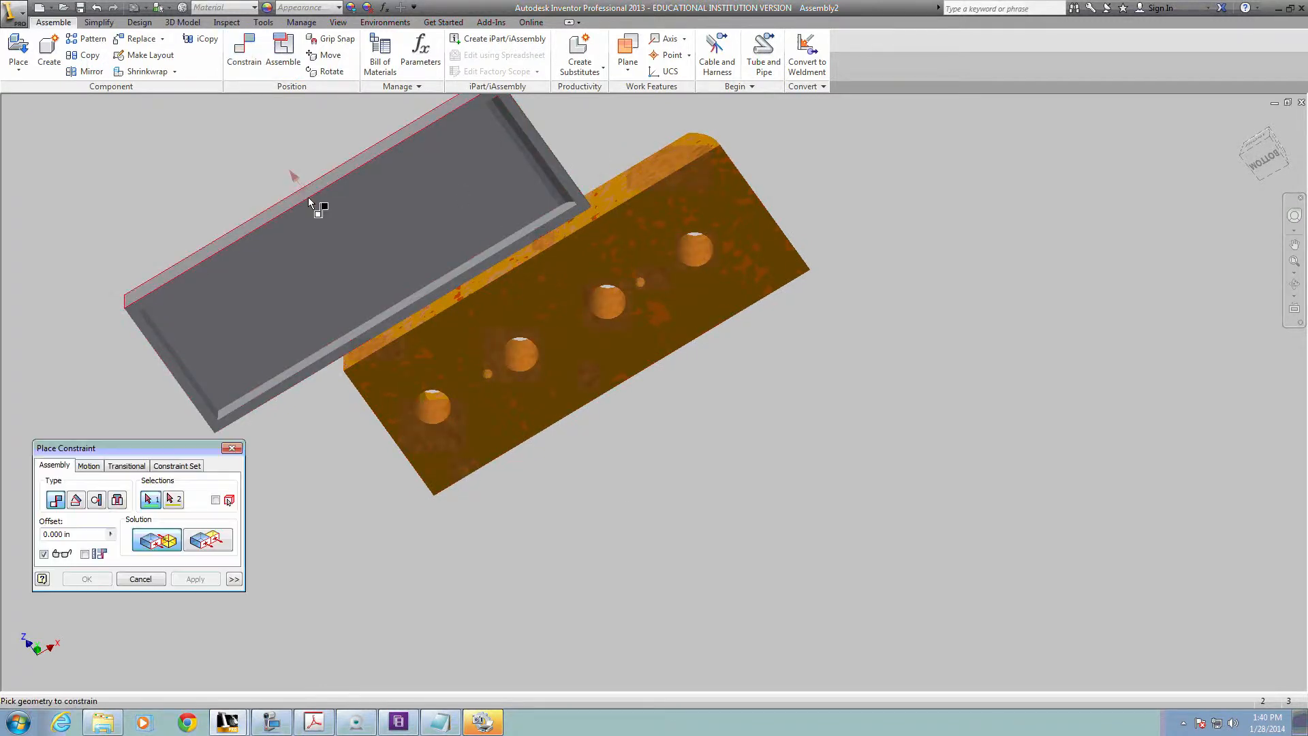
pyautogui.scroll(5, 211, 273)
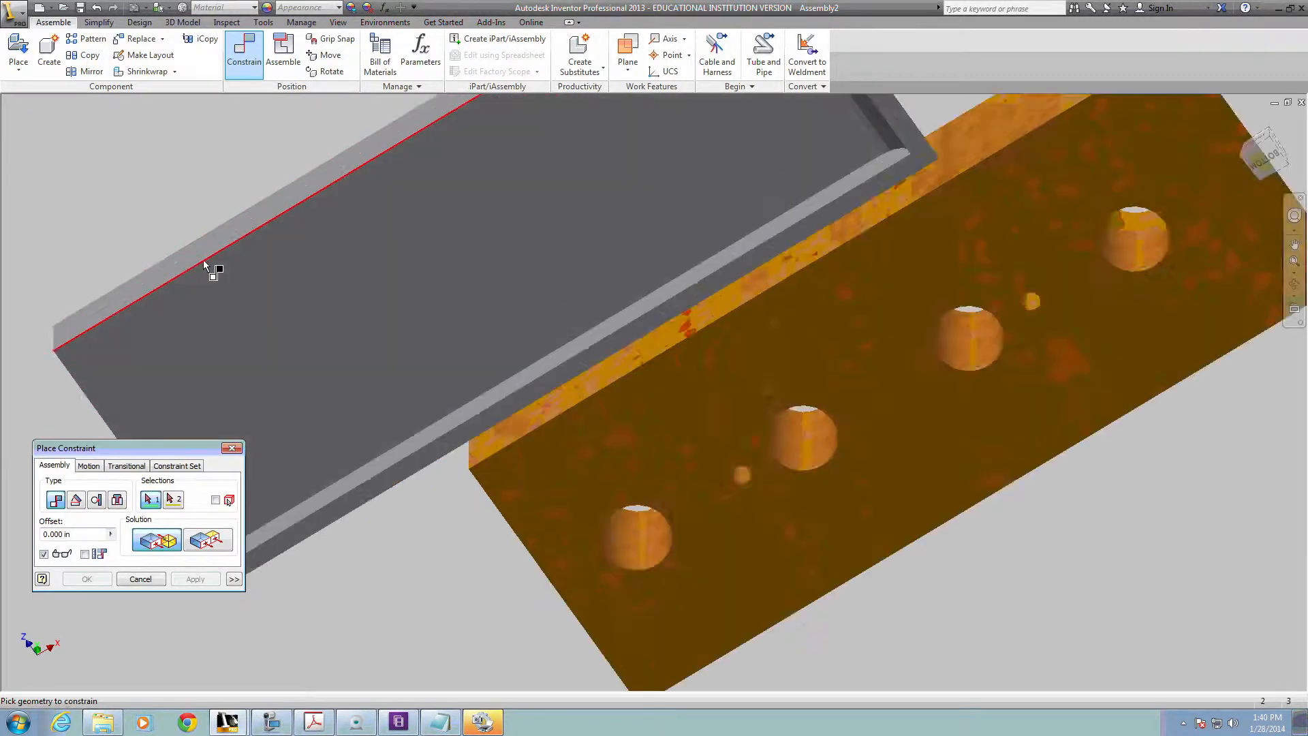
pyautogui.click(205, 268)
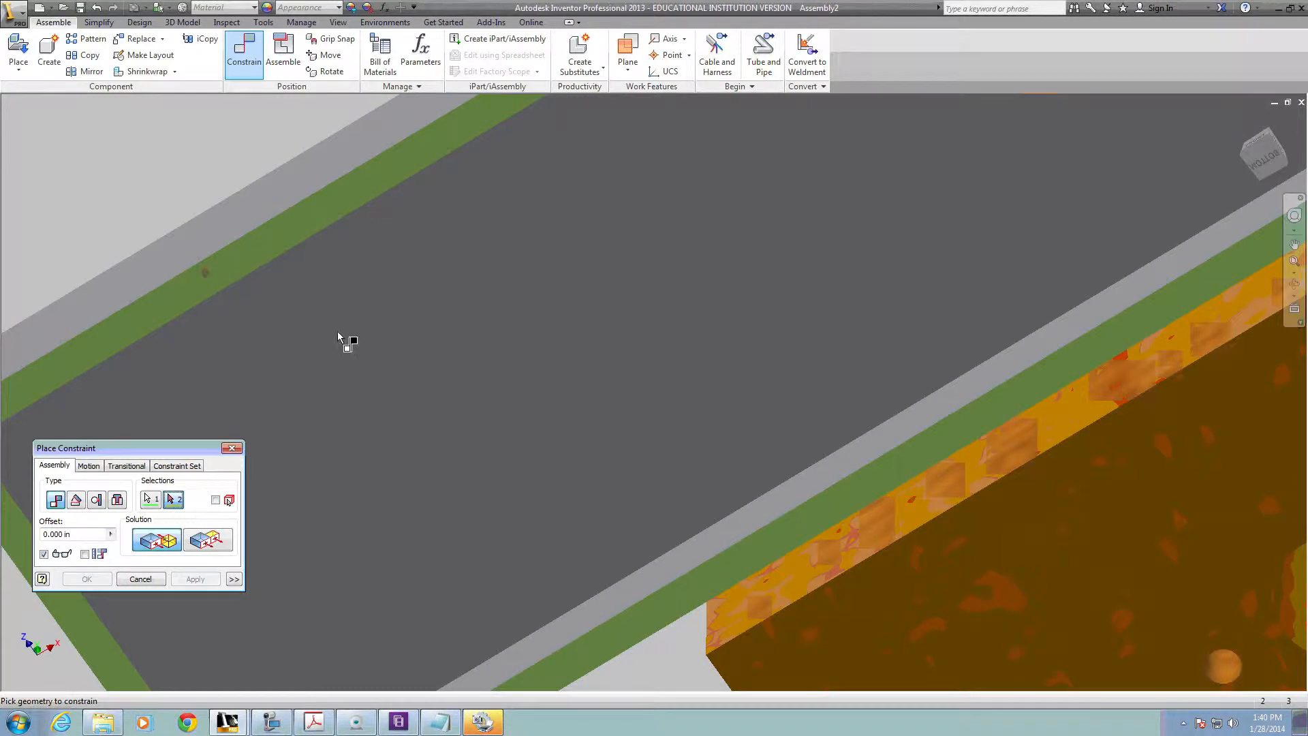
pyautogui.scroll(-8, 337, 331)
pyautogui.click(741, 373)
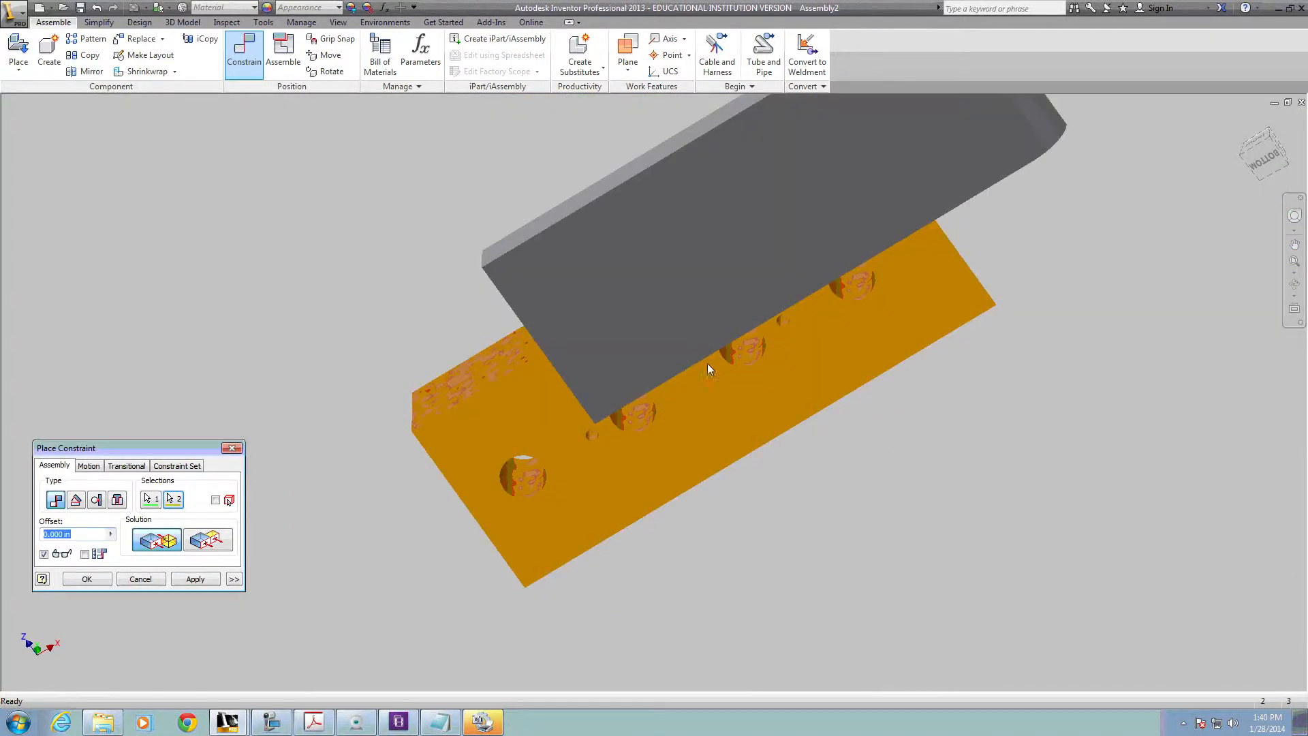
pyautogui.click(197, 579)
# Add a flush constraint with zero offset between the flat end faces of the plastic base and wood base.
pyautogui.keyDown('shift'); pyautogui.moveTo(543, 534); pyautogui.dragTo(542, 366, button='middle'); pyautogui.keyUp('shift')
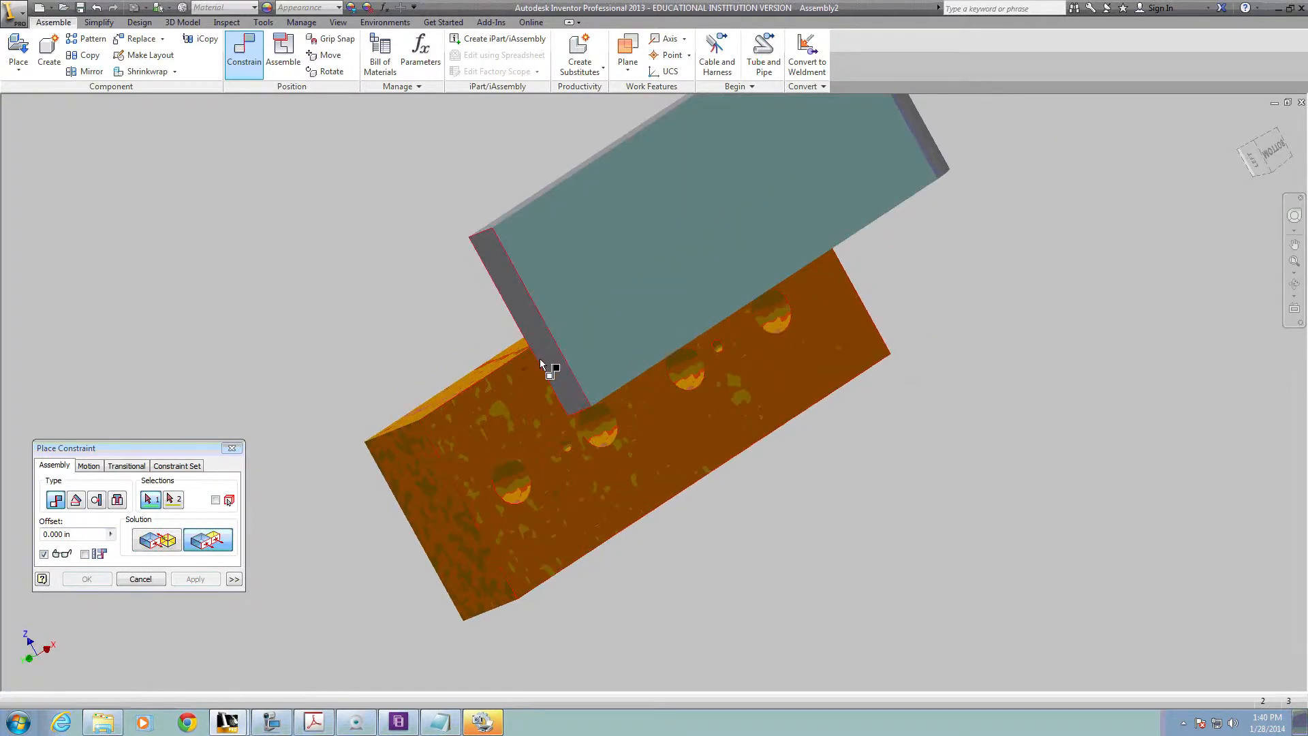
pyautogui.click(540, 360)
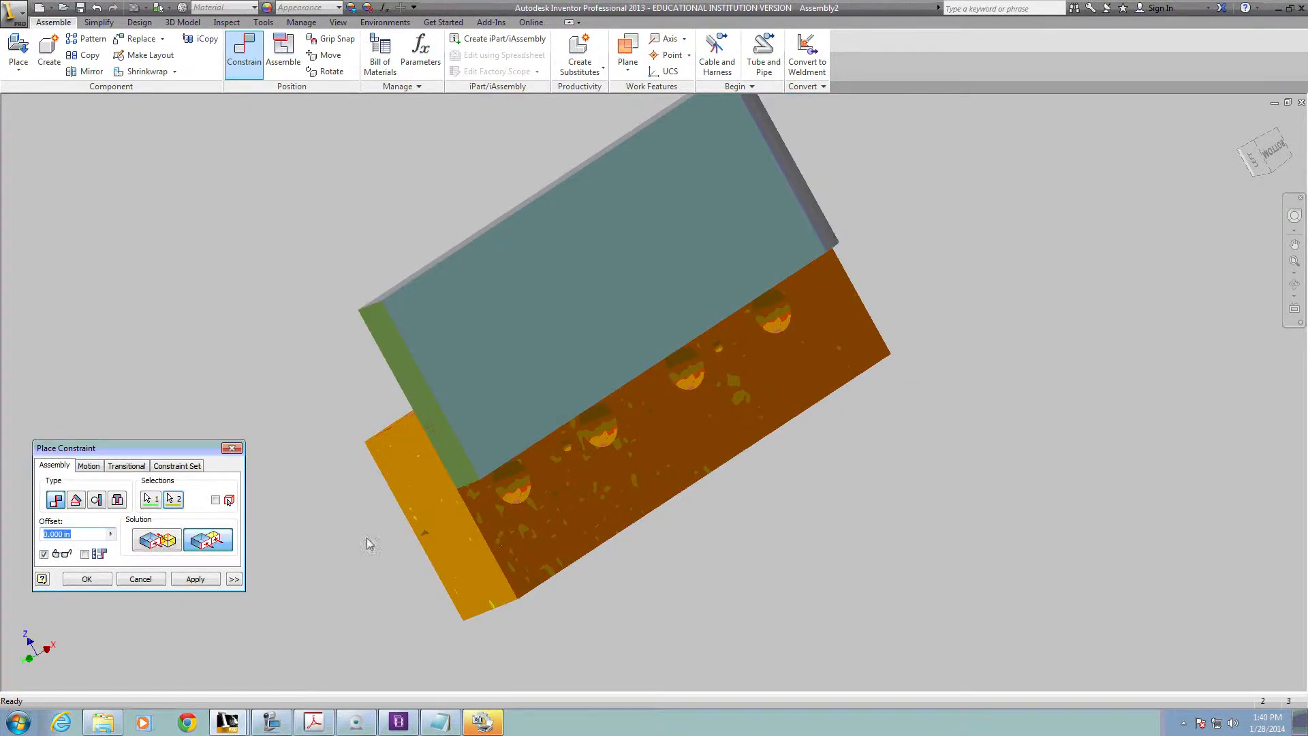
pyautogui.click(199, 584)
# Add a flush constraint with zero offset between the long side faces of both bases and finish constraining.
pyautogui.keyDown('shift'); pyautogui.moveTo(622, 611); pyautogui.dragTo(570, 552, button='middle'); pyautogui.keyUp('shift')
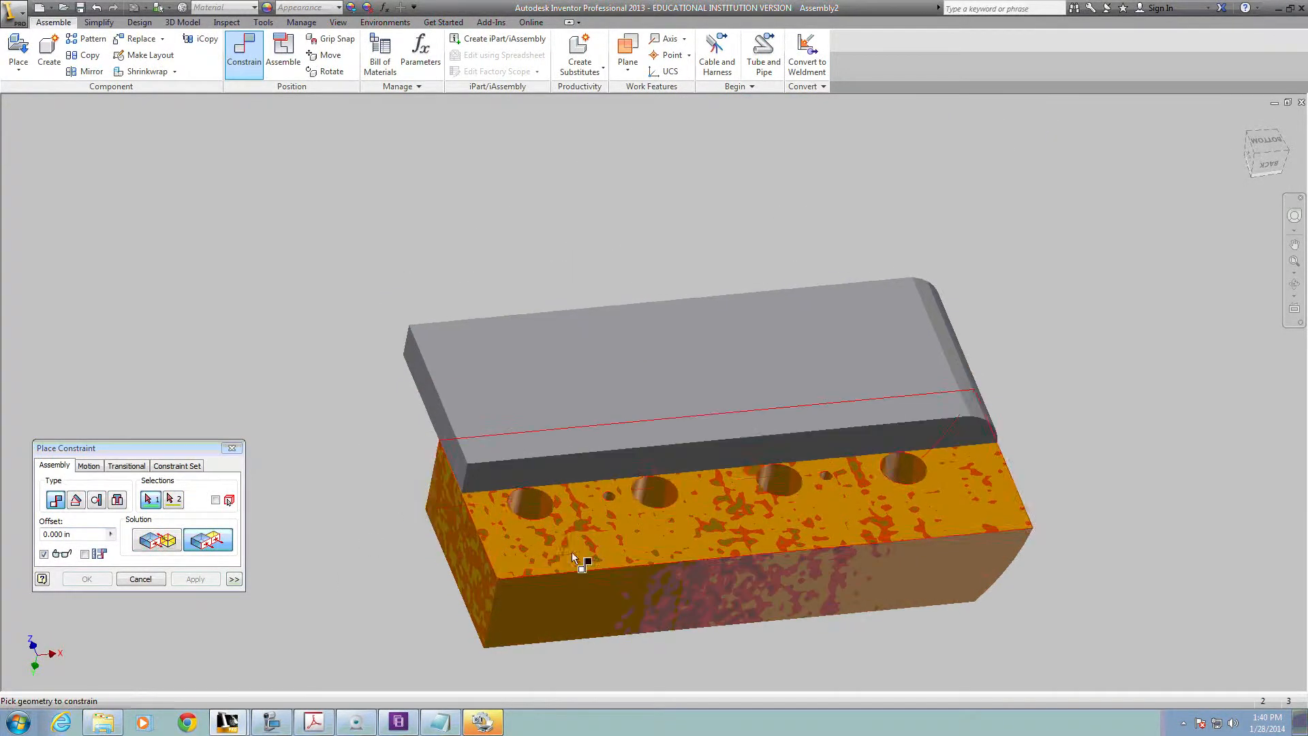
pyautogui.click(659, 465)
pyautogui.click(668, 484)
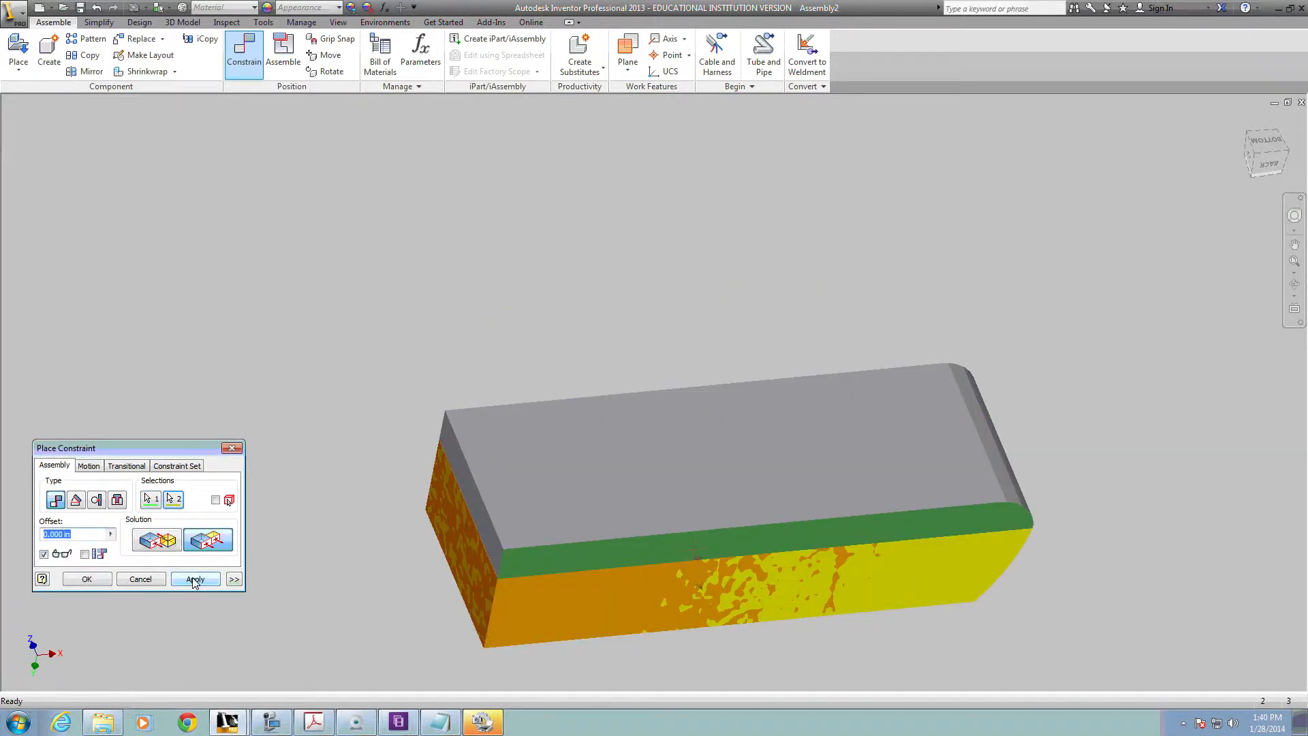
pyautogui.click(194, 580)
pyautogui.keyDown('shift'); pyautogui.moveTo(654, 622); pyautogui.dragTo(456, 486, button='middle'); pyautogui.keyUp('shift')
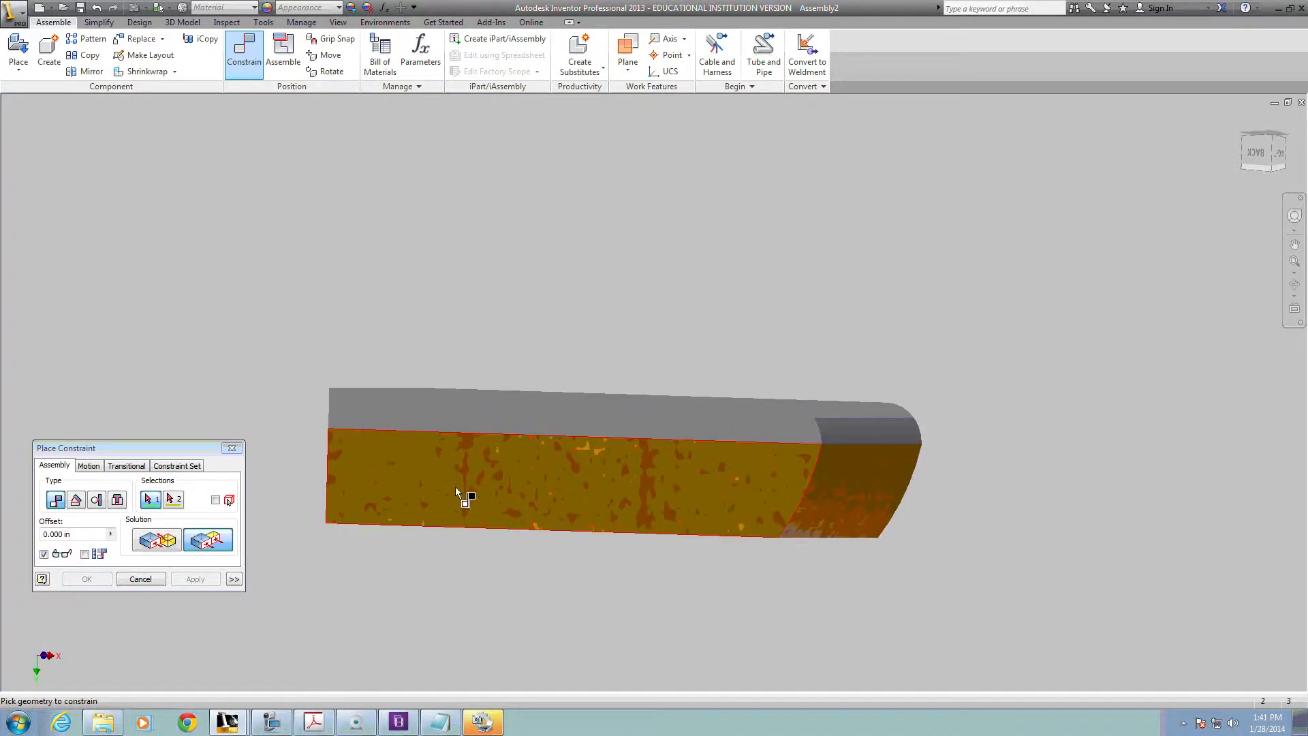
pyautogui.click(232, 447)
# Edit the plastic base in place within the assembly and start a 2D sketch on its broad outer face.
pyautogui.keyDown('shift'); pyautogui.moveTo(709, 496); pyautogui.dragTo(705, 513, button='middle'); pyautogui.keyUp('shift')
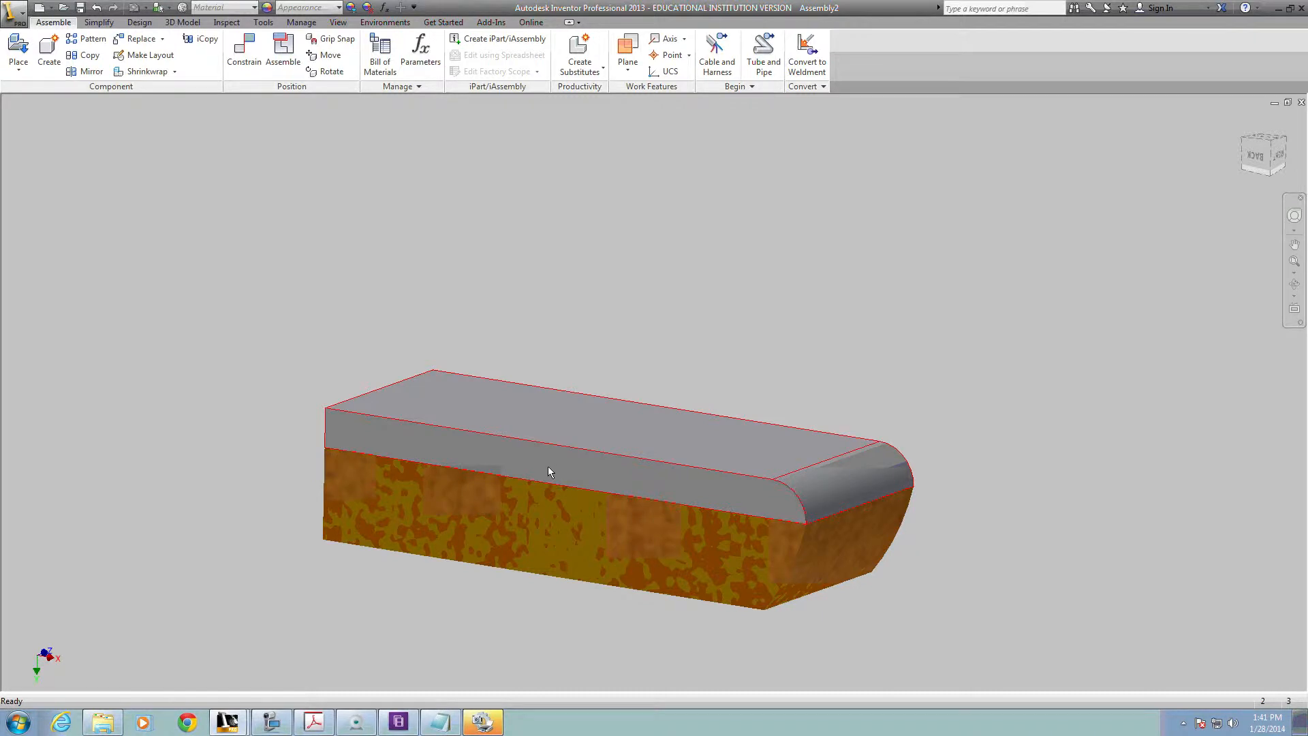
pyautogui.doubleClick(611, 477)
pyautogui.keyDown('shift'); pyautogui.moveTo(687, 574); pyautogui.dragTo(664, 538, button='middle'); pyautogui.keyUp('shift')
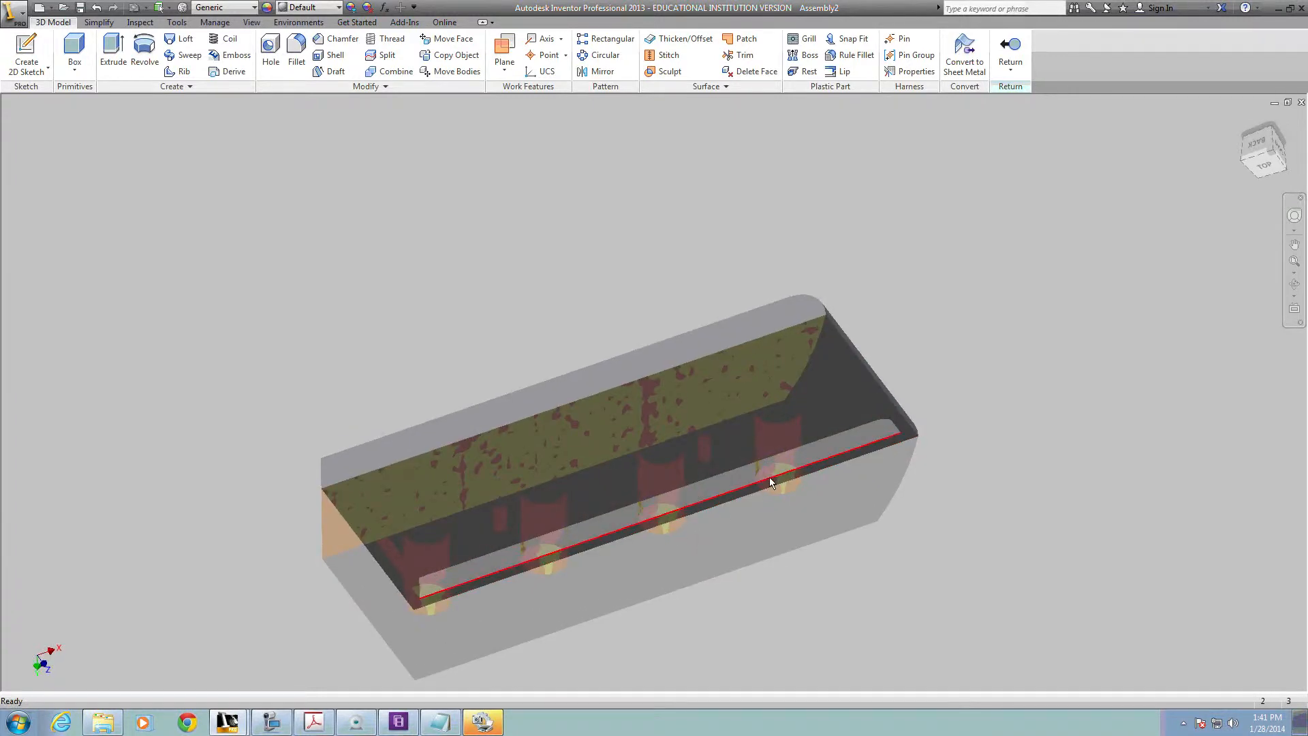
pyautogui.keyDown('shift'); pyautogui.moveTo(607, 480); pyautogui.dragTo(596, 562, button='middle'); pyautogui.keyUp('shift')
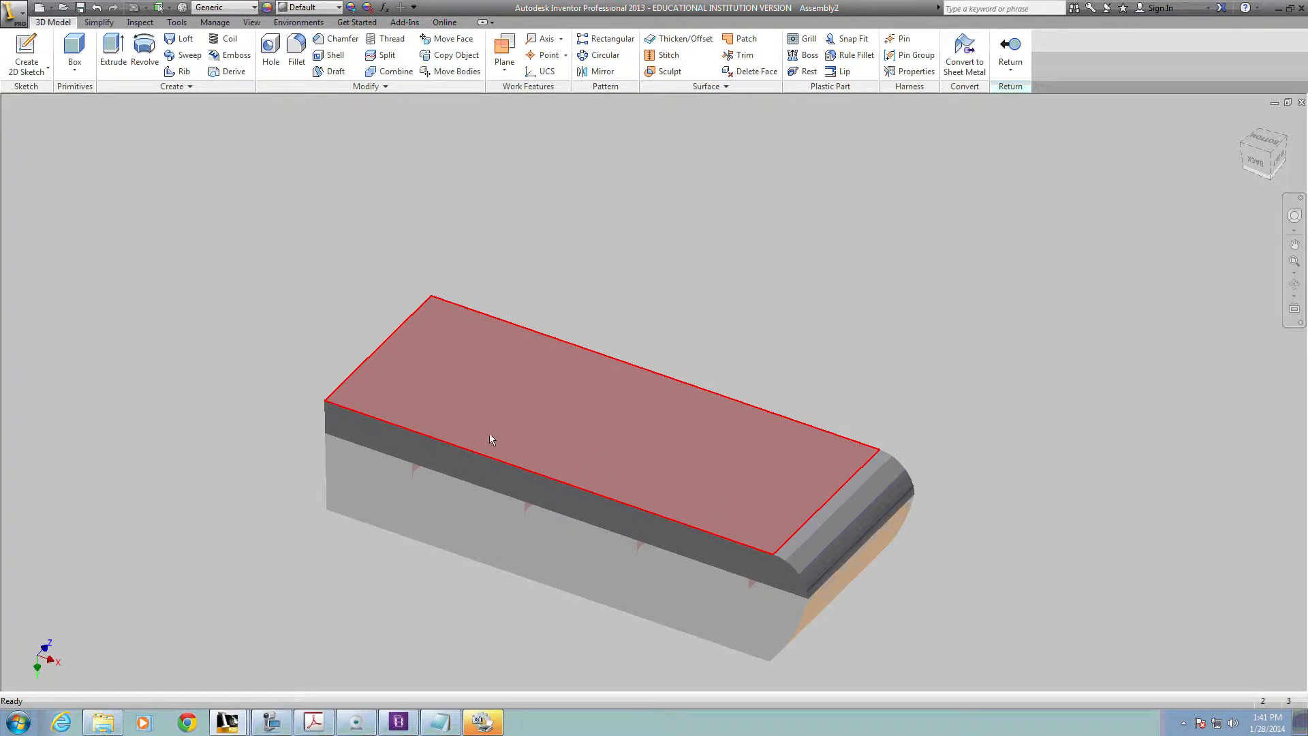
pyautogui.moveTo(732, 508)
pyautogui.keyDown('shift'); pyautogui.mouseDown(button='middle')
pyautogui.moveTo(616, 578)
pyautogui.moveTo(629, 538)
pyautogui.mouseUp(button='middle'); pyautogui.keyUp('shift')
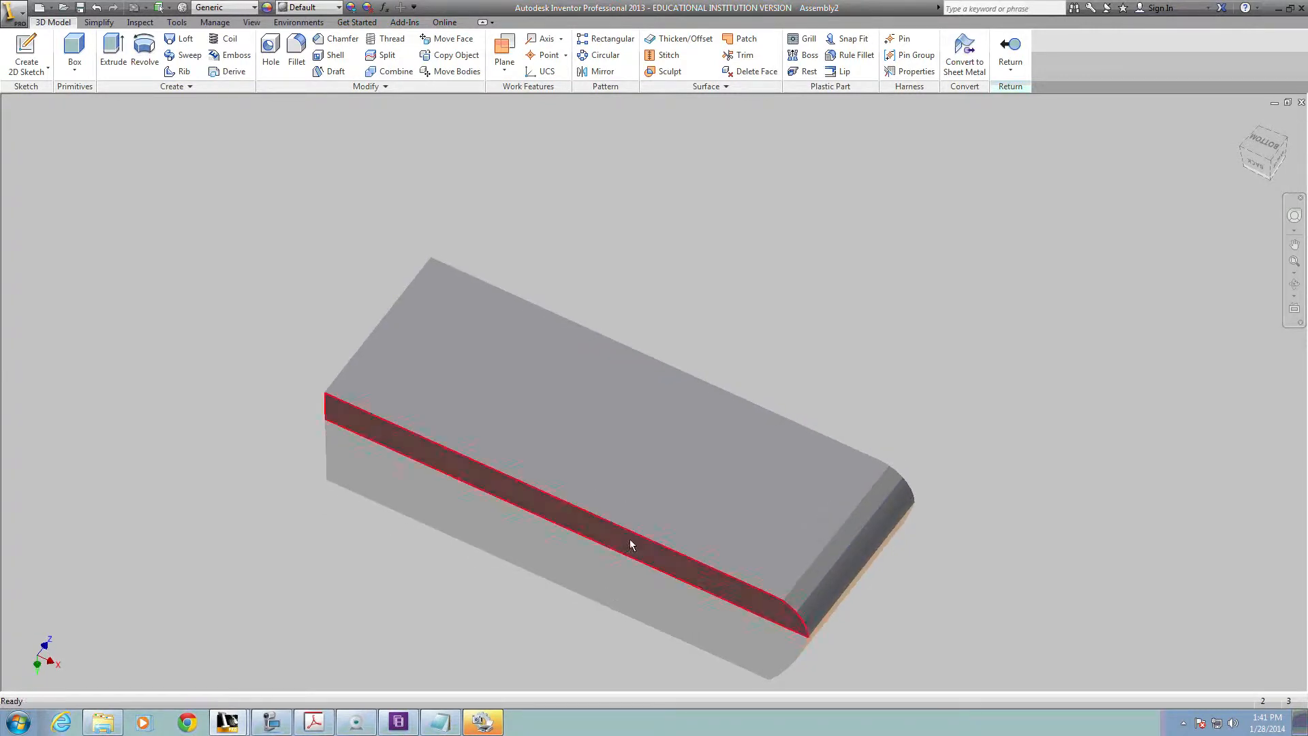
pyautogui.click(34, 44)
pyautogui.click(619, 426)
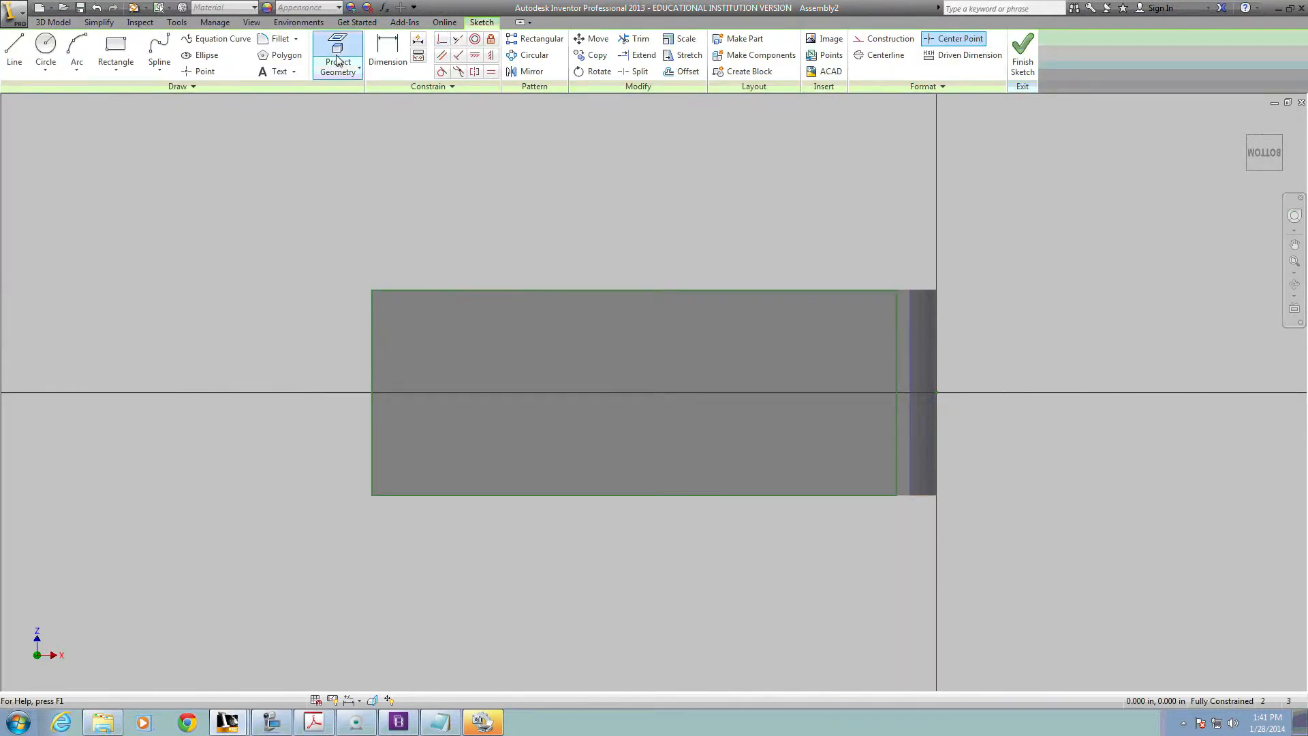
# Project the wood base's four large hole circles and the small hole between the two nearest the flat end into the sketch.
pyautogui.click(338, 60)
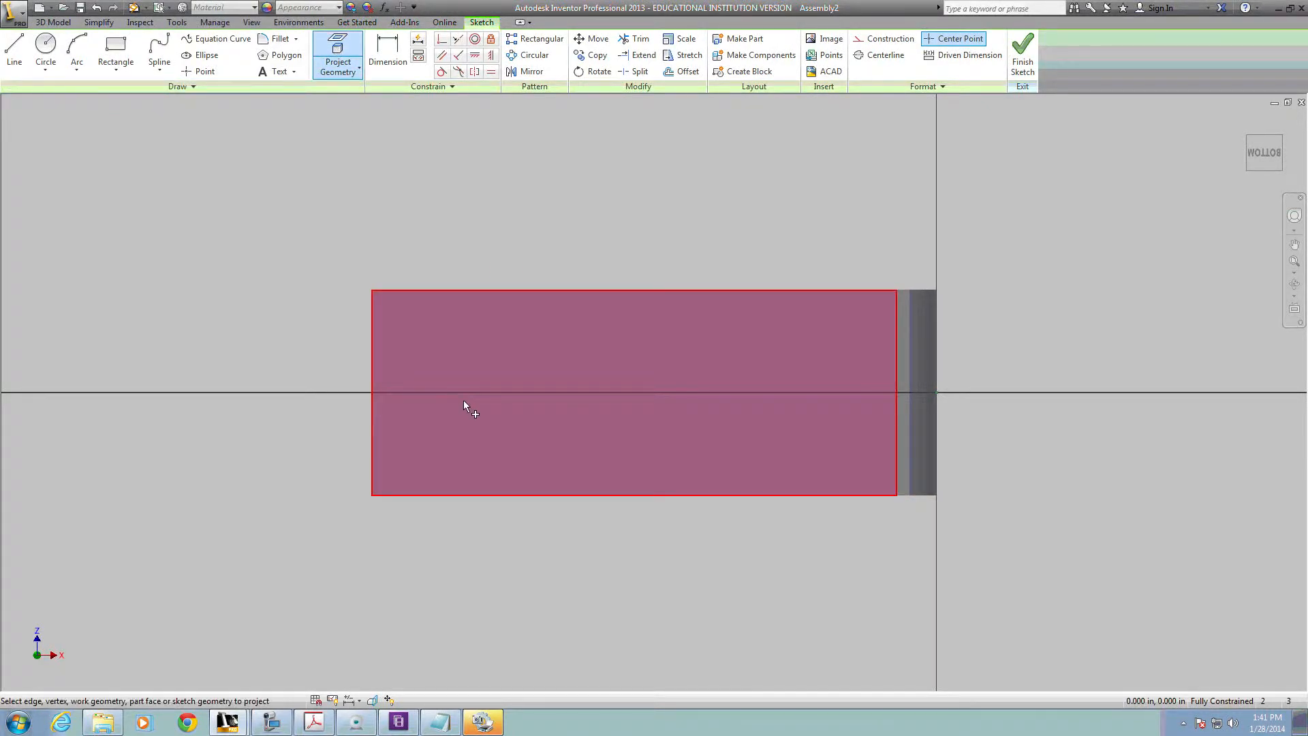
pyautogui.click(459, 401)
pyautogui.click(591, 408)
pyautogui.click(522, 395)
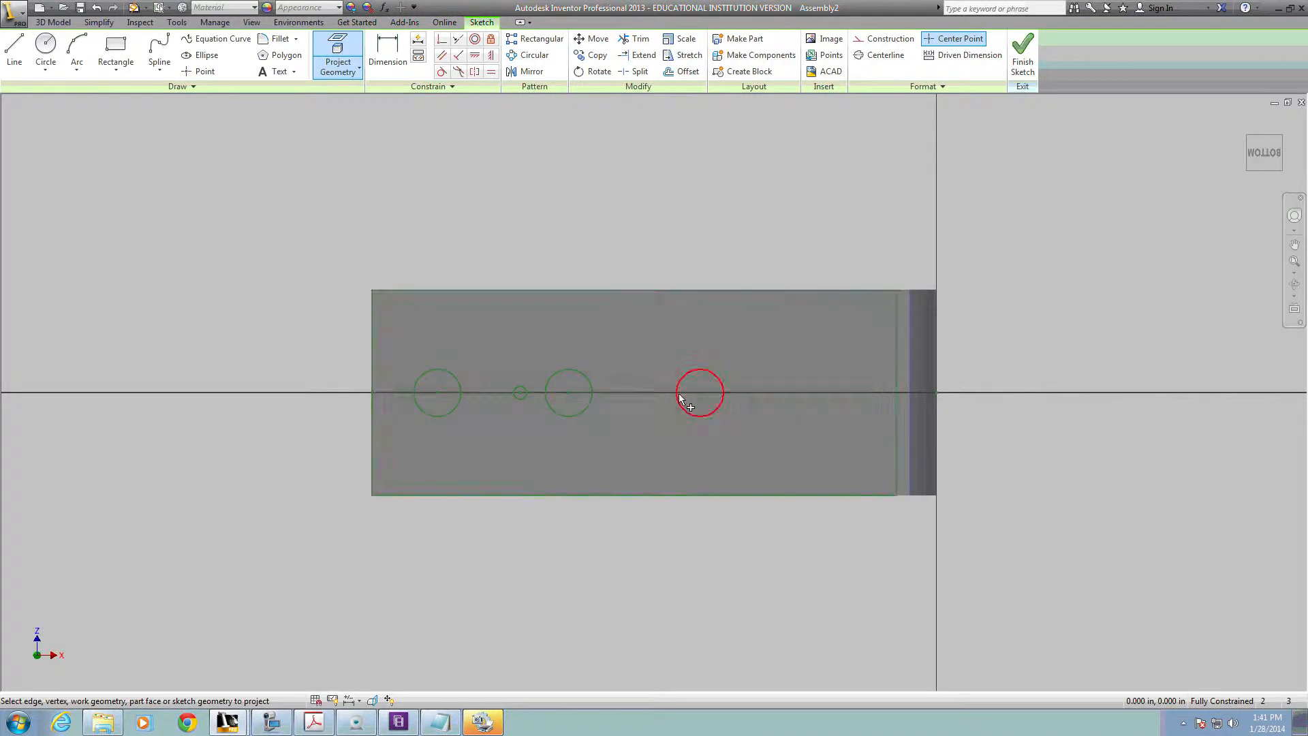
pyautogui.click(722, 403)
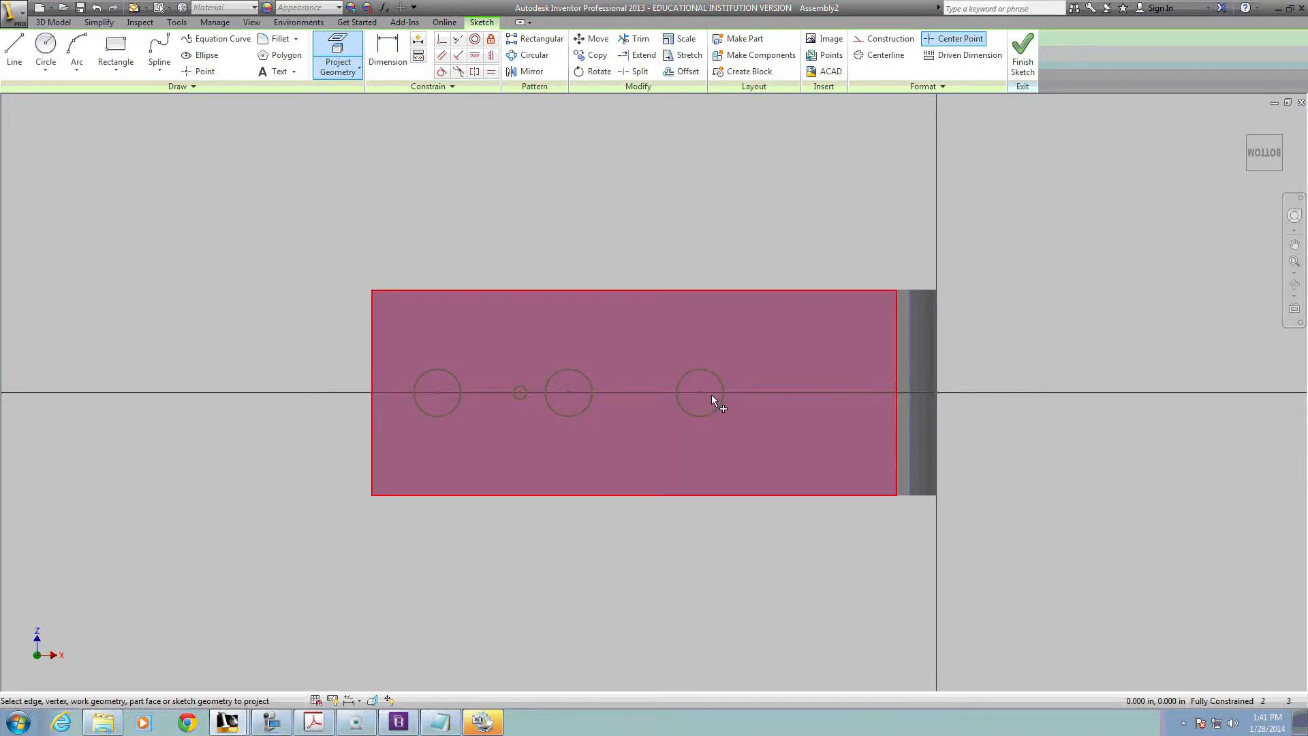
pyautogui.click(853, 398)
# Project the remaining small hole of the wood base, nearer the rounded end, and finish the sketch.
pyautogui.keyDown('shift'); pyautogui.moveTo(752, 397); pyautogui.dragTo(739, 284, button='middle'); pyautogui.keyUp('shift')
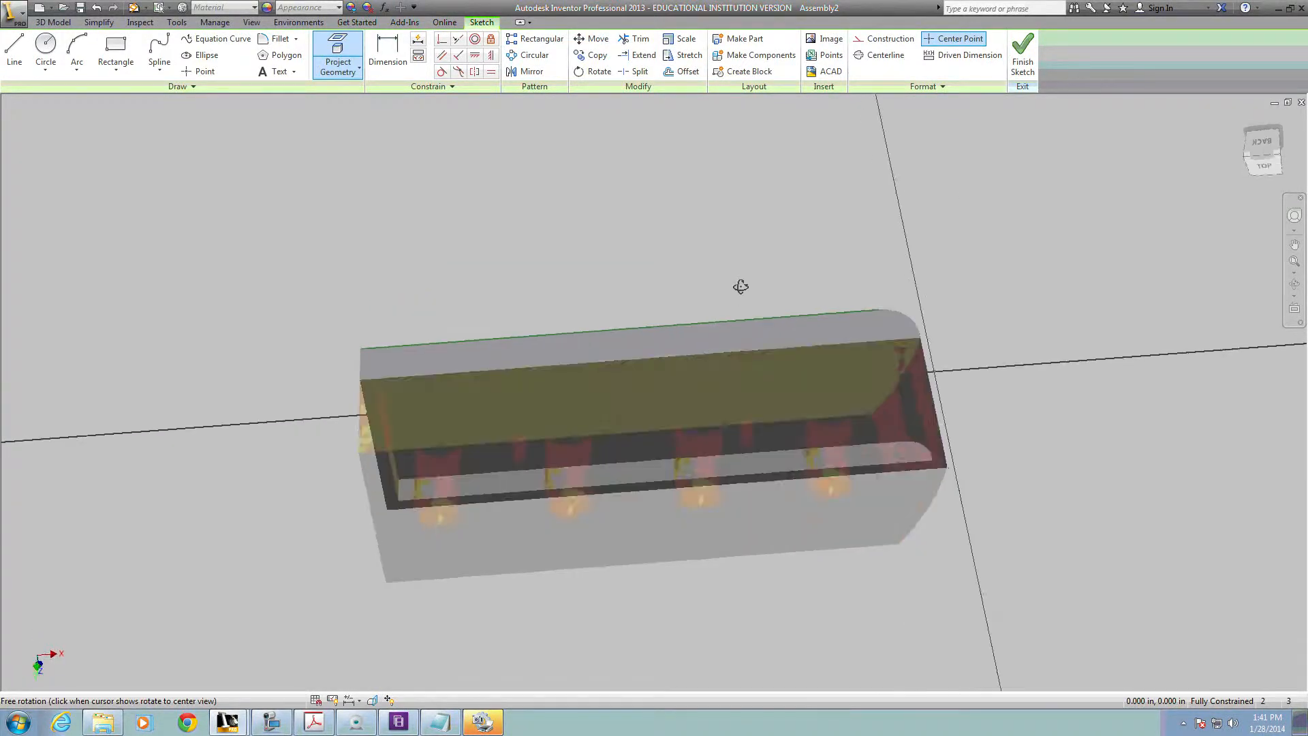
pyautogui.keyDown('shift'); pyautogui.moveTo(750, 417); pyautogui.dragTo(759, 515, button='middle'); pyautogui.keyUp('shift')
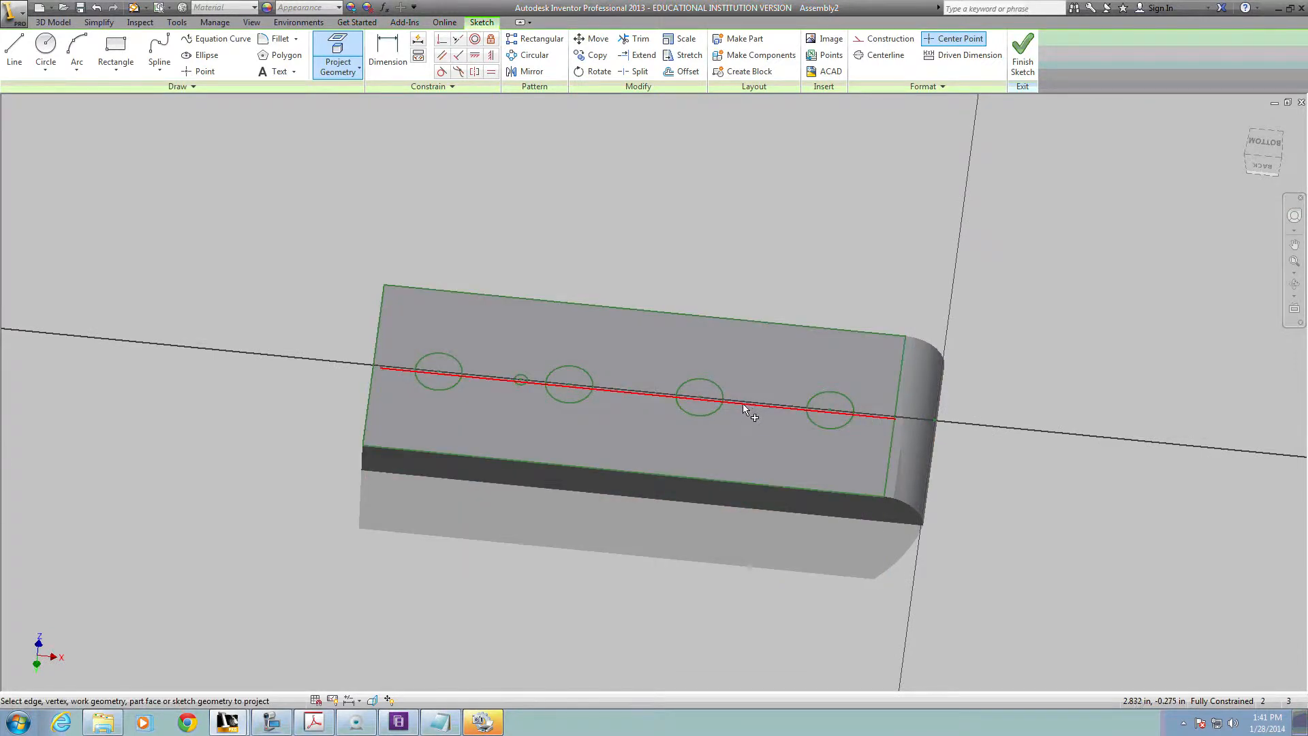
pyautogui.keyDown('shift'); pyautogui.moveTo(748, 432); pyautogui.dragTo(753, 502, button='middle'); pyautogui.keyUp('shift')
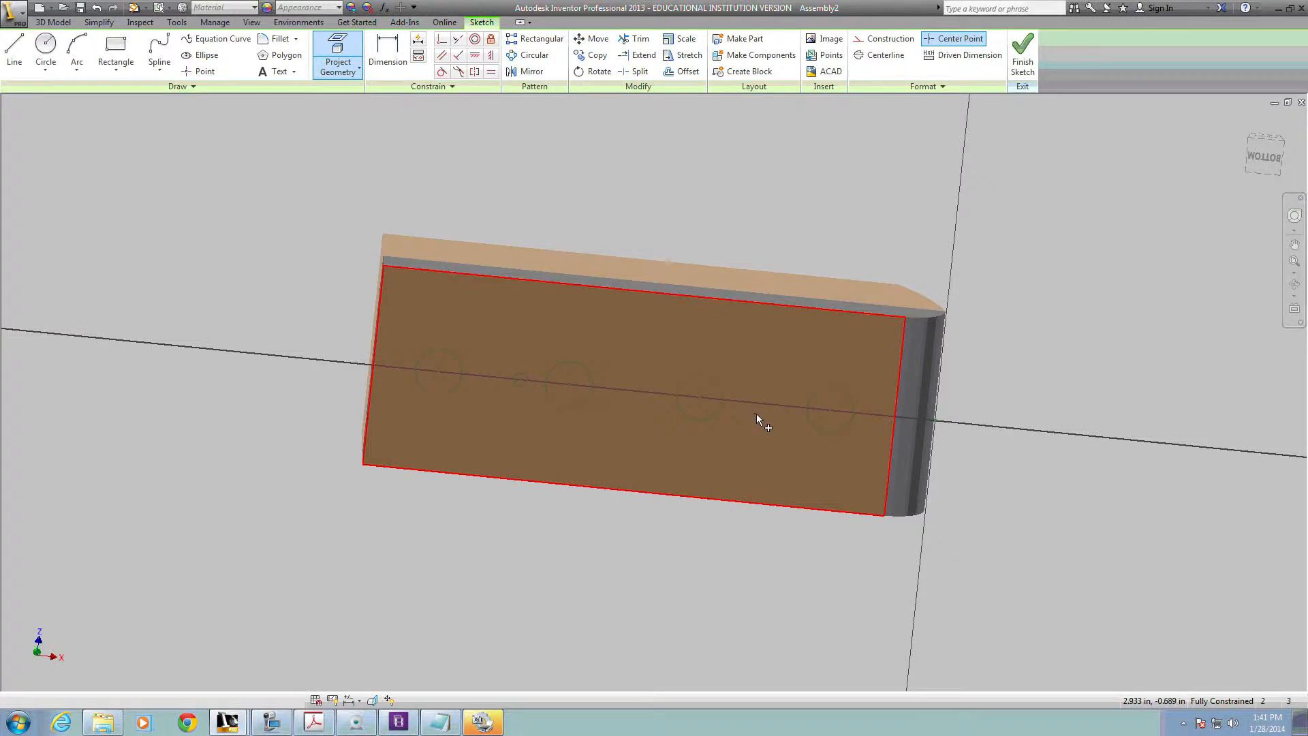
pyautogui.keyDown('shift'); pyautogui.moveTo(756, 415); pyautogui.dragTo(749, 402, button='middle'); pyautogui.keyUp('shift')
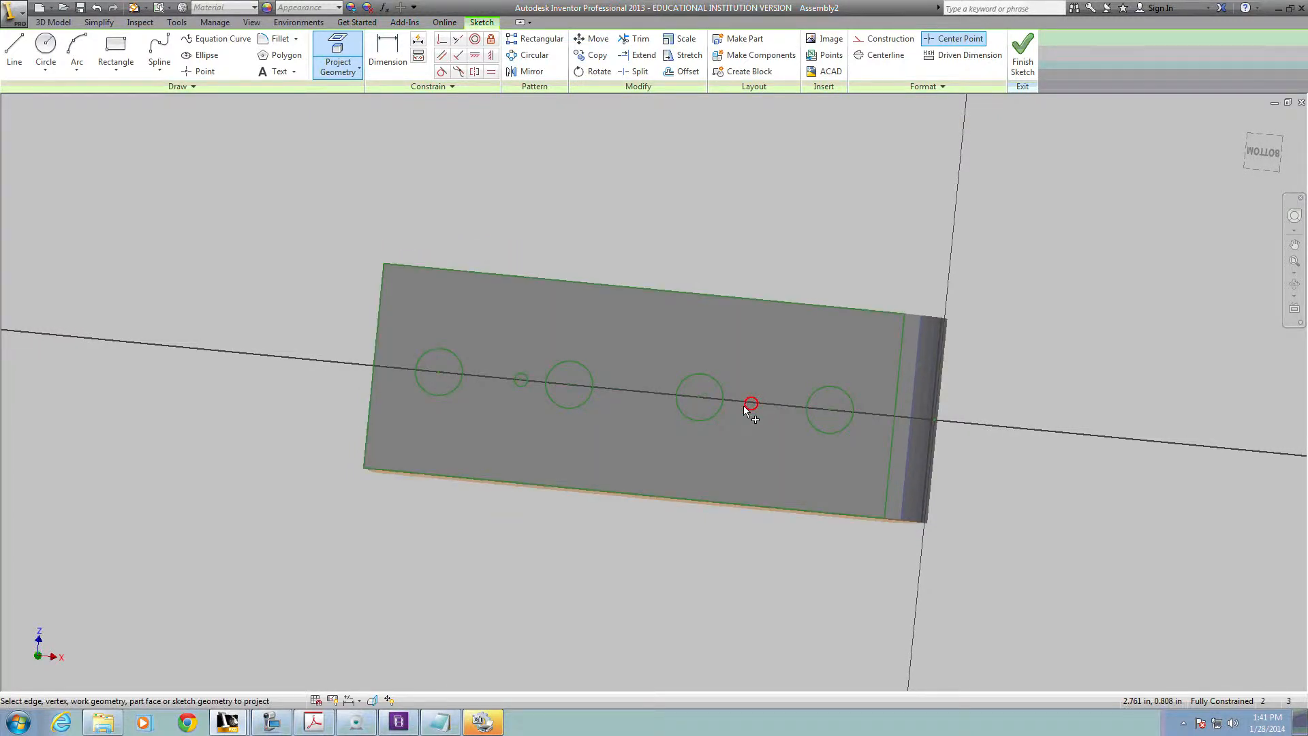
pyautogui.scroll(6, 749, 406)
pyautogui.scroll(-3, 770, 415)
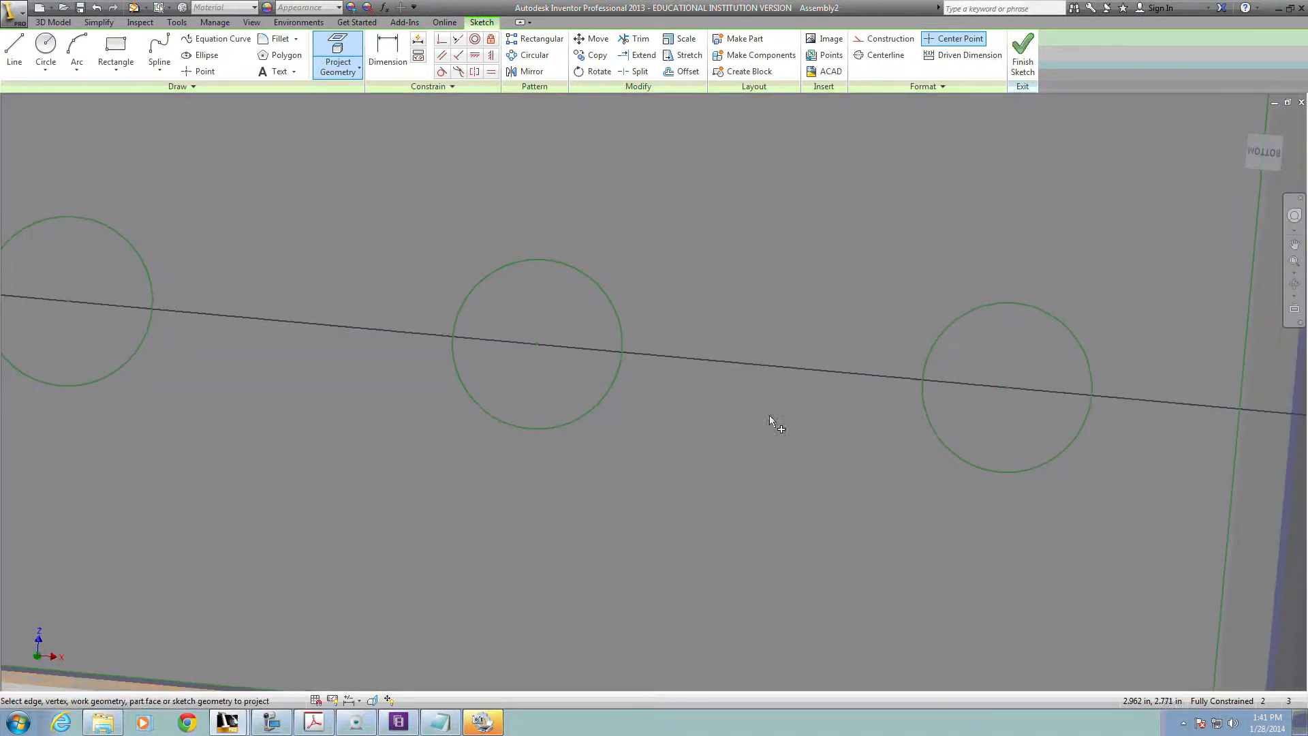
pyautogui.scroll(-3, 745, 401)
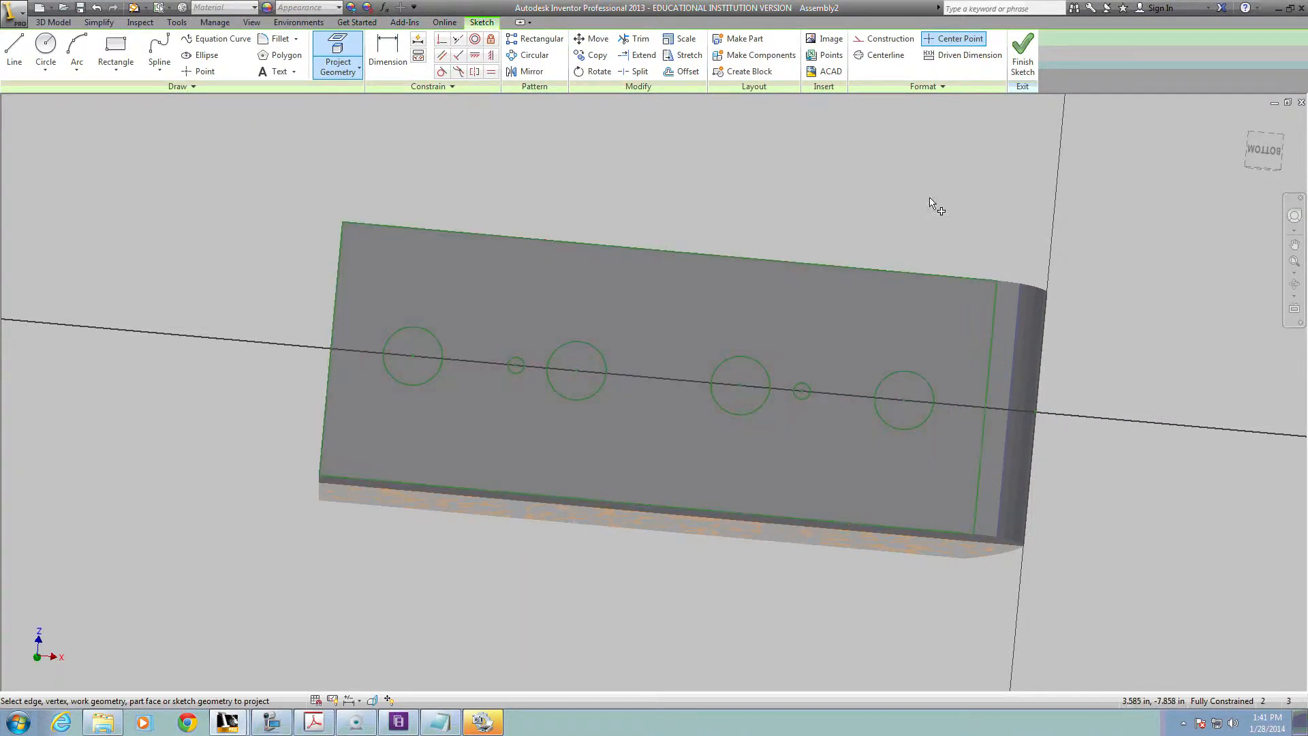
pyautogui.click(1021, 55)
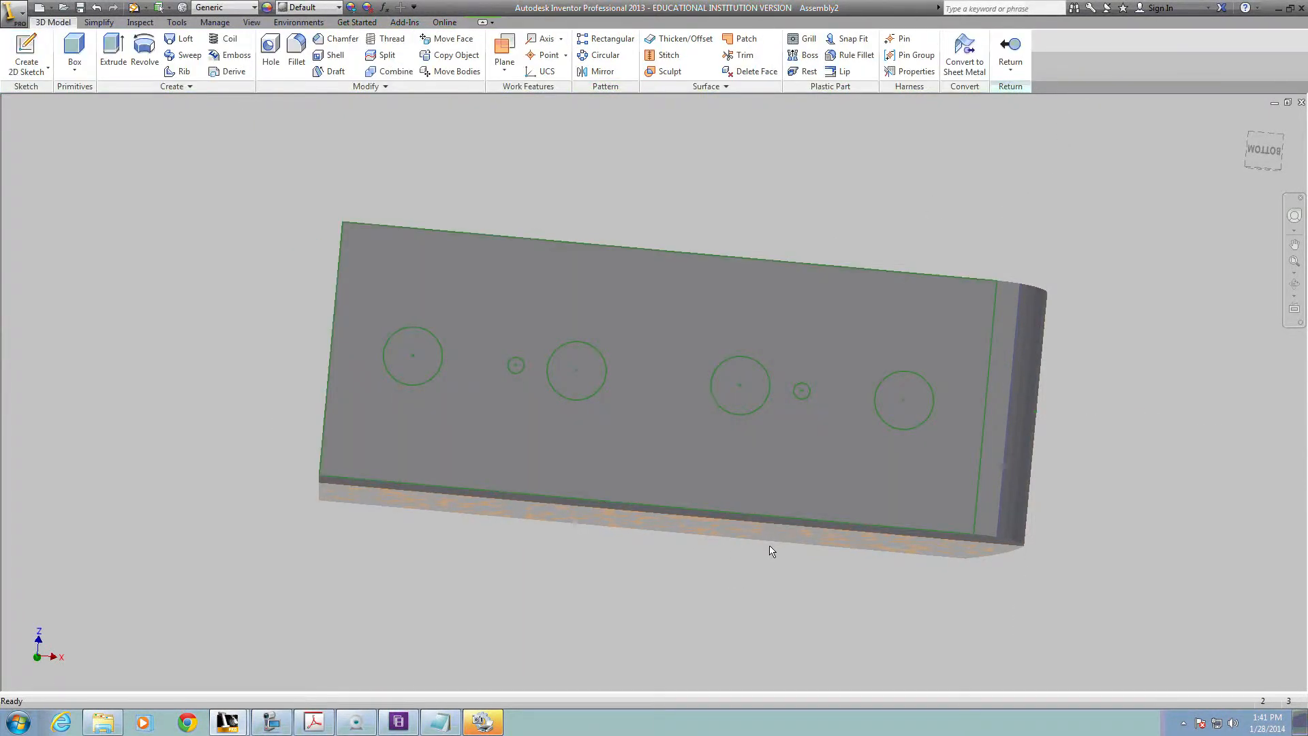
pyautogui.keyDown('shift'); pyautogui.moveTo(775, 547); pyautogui.dragTo(768, 403, button='middle'); pyautogui.keyUp('shift')
pyautogui.keyDown('shift'); pyautogui.moveTo(741, 458); pyautogui.dragTo(747, 560, button='middle'); pyautogui.keyUp('shift')
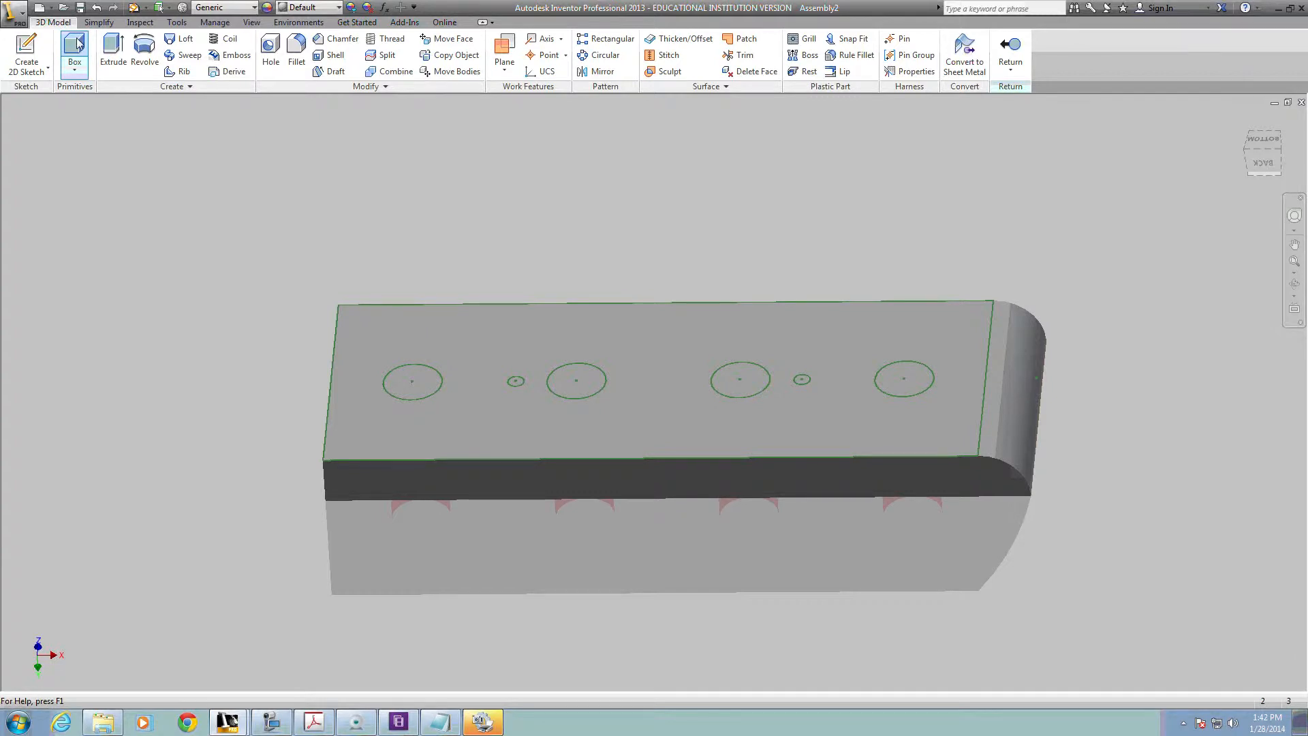
pyautogui.click(14, 10)
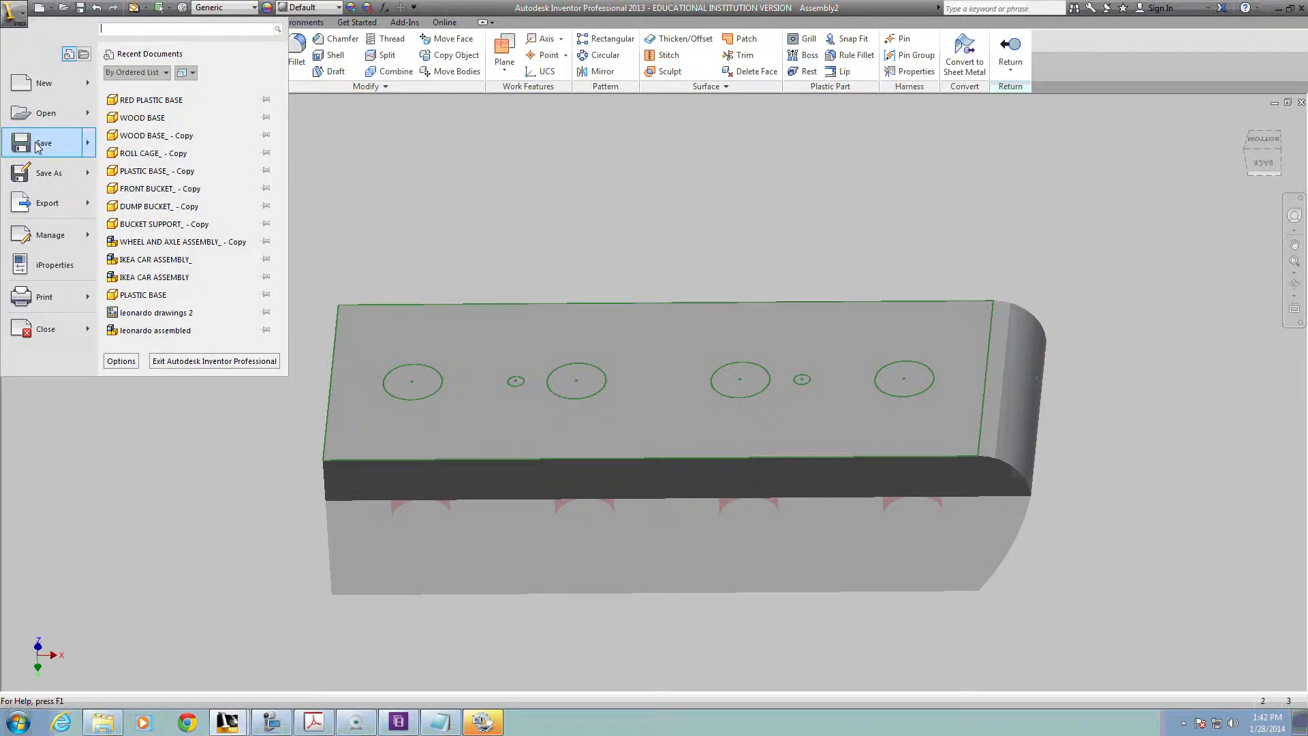
pyautogui.click(38, 178)
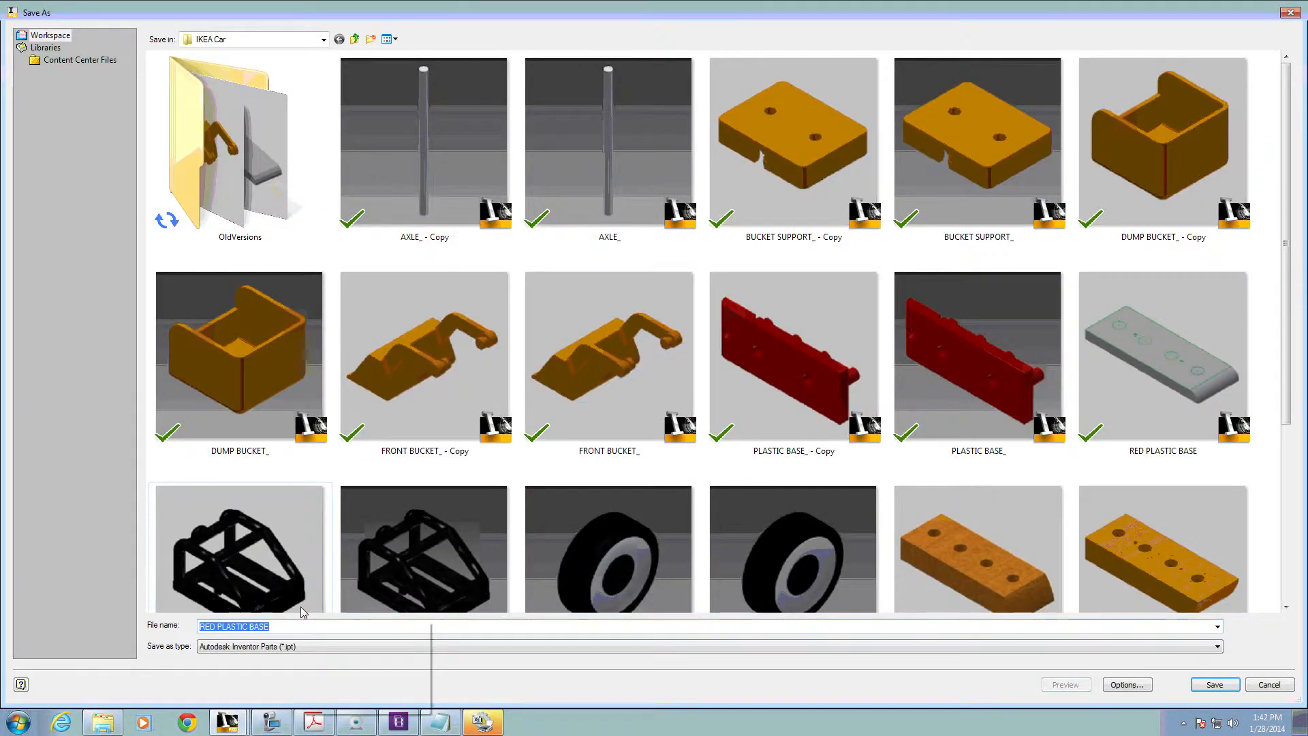
pyautogui.click(1265, 684)
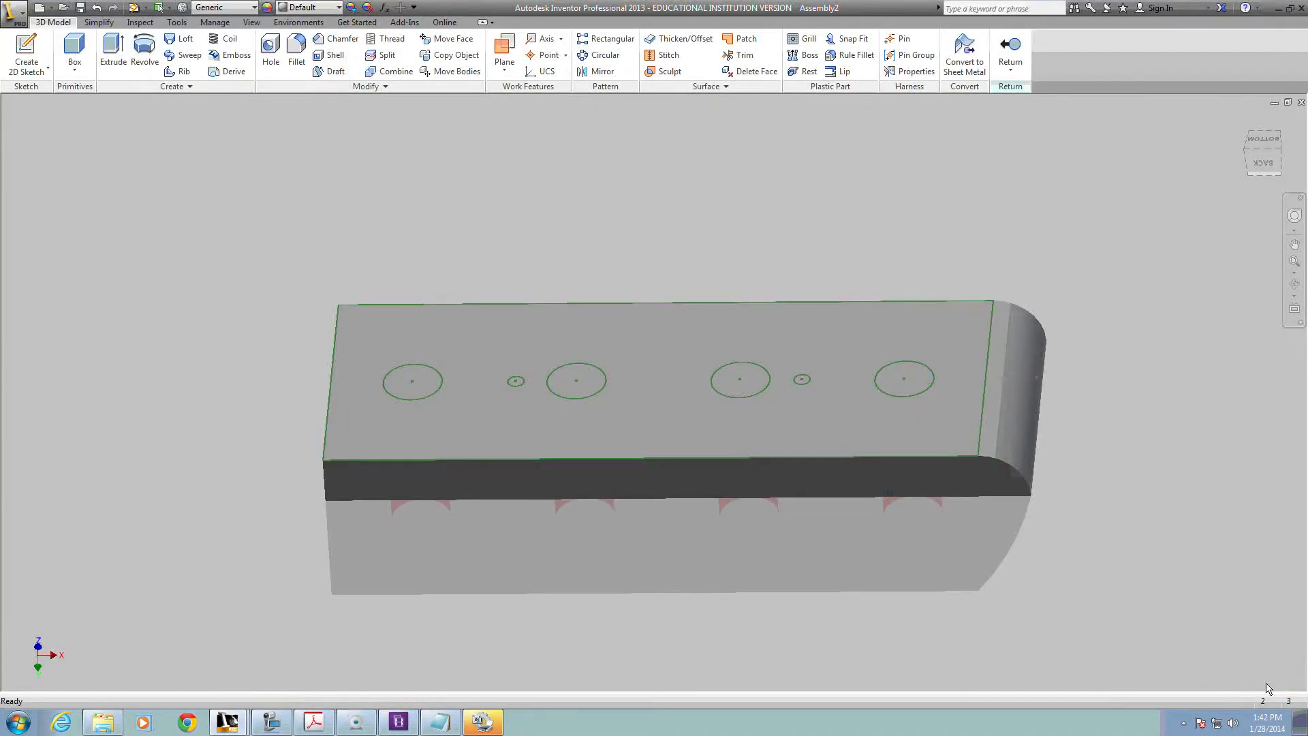
# Return to the assembly and save it as ASSEMBLED CAR in the IKEA Car folder, including the changed plastic base.
pyautogui.click(1011, 51)
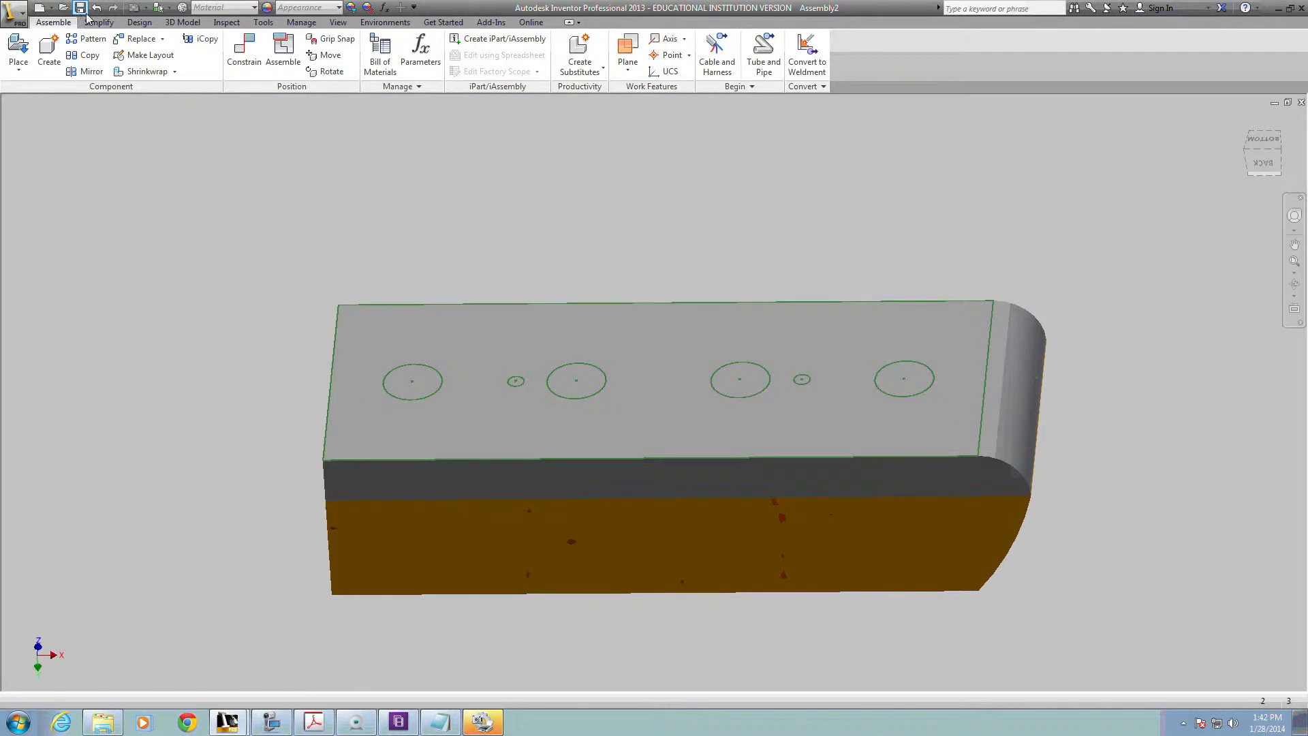
pyautogui.click(81, 8)
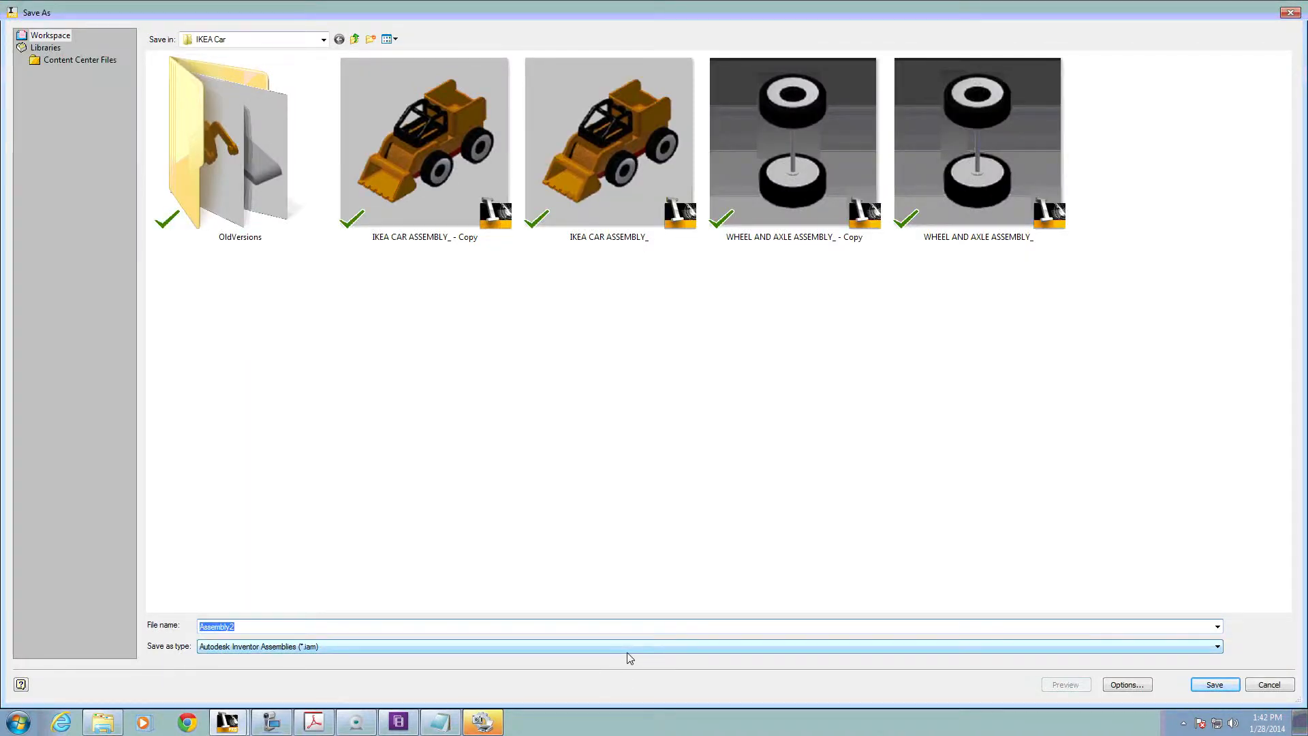
pyautogui.write('ASSEMBLED CAR')
pyautogui.press('Return')
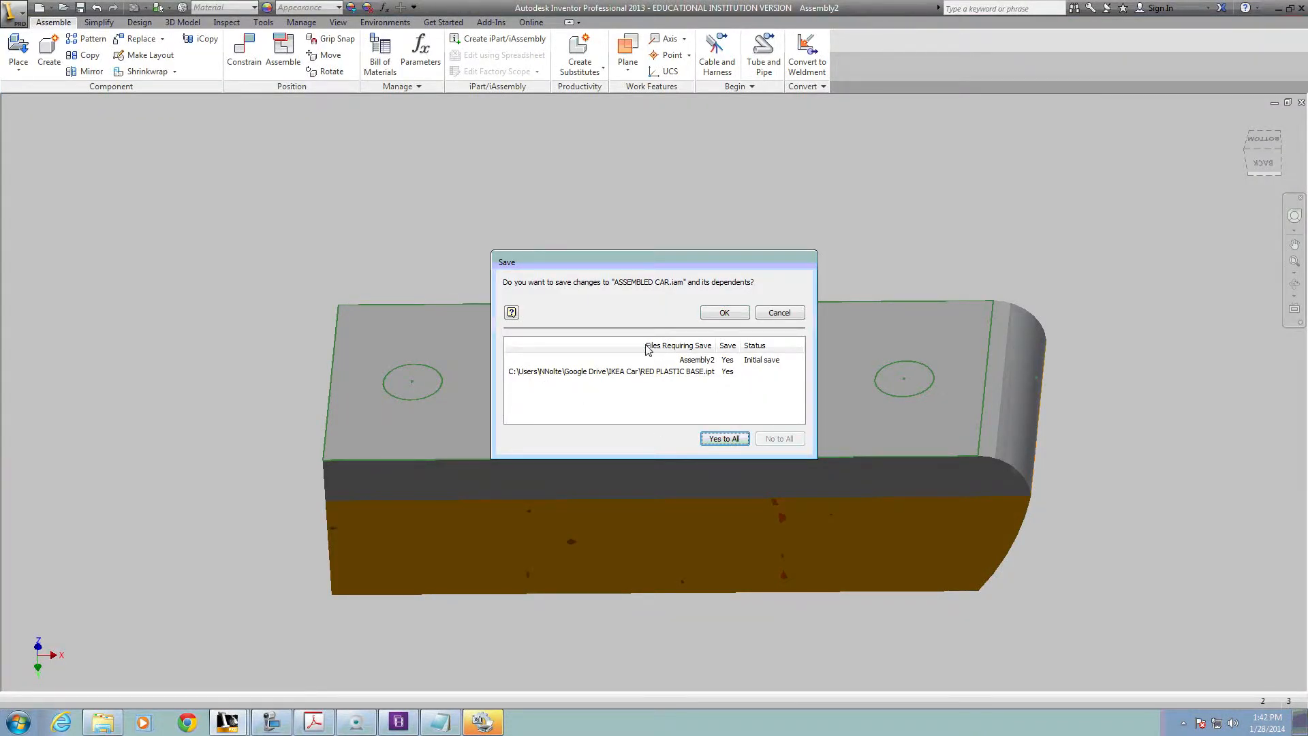
pyautogui.click(725, 312)
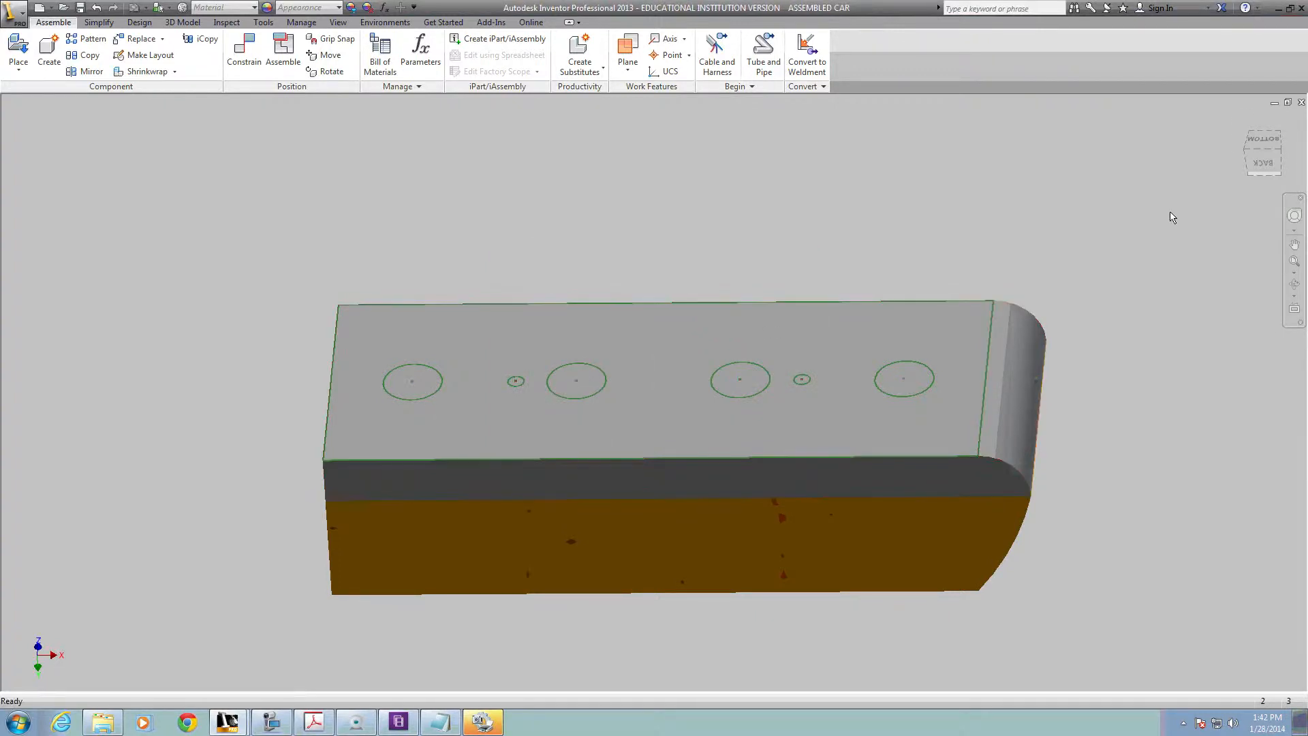
# Close the assembly and open the RED PLASTIC BASE part from the IKEA Car folder.
pyautogui.click(1300, 102)
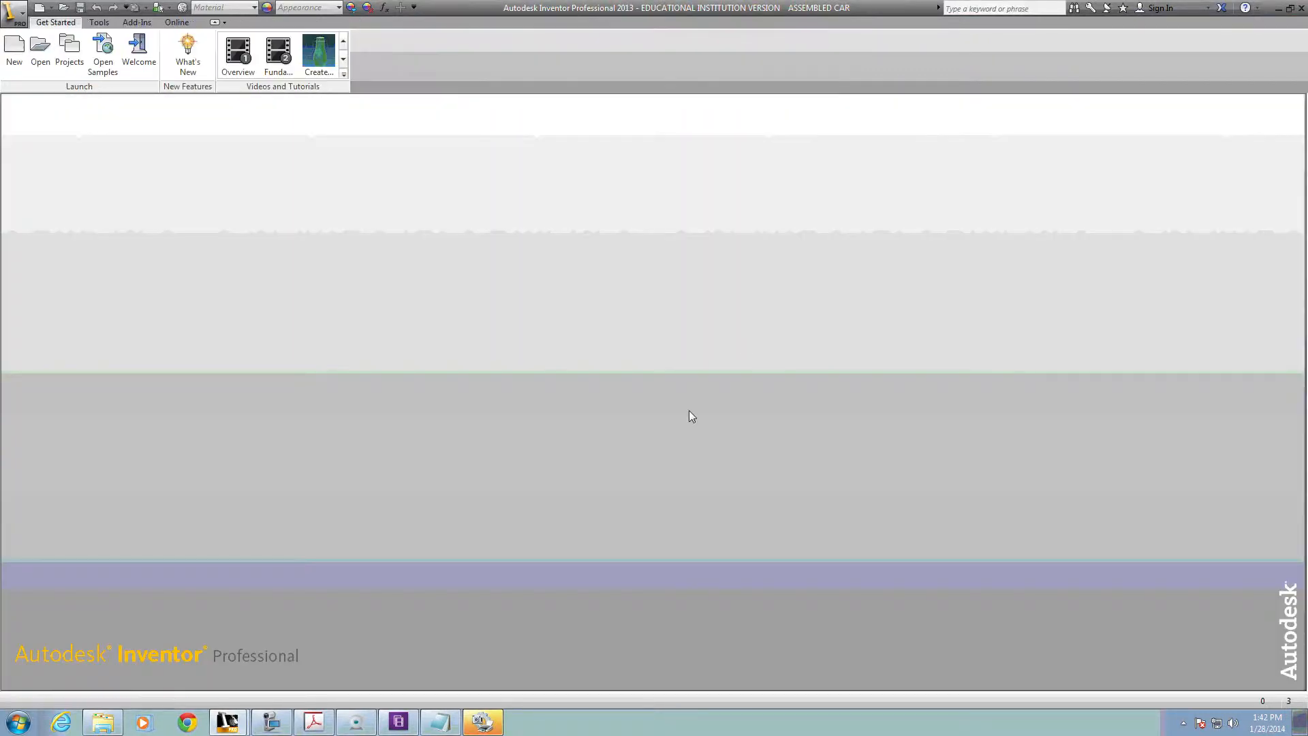
pyautogui.click(40, 48)
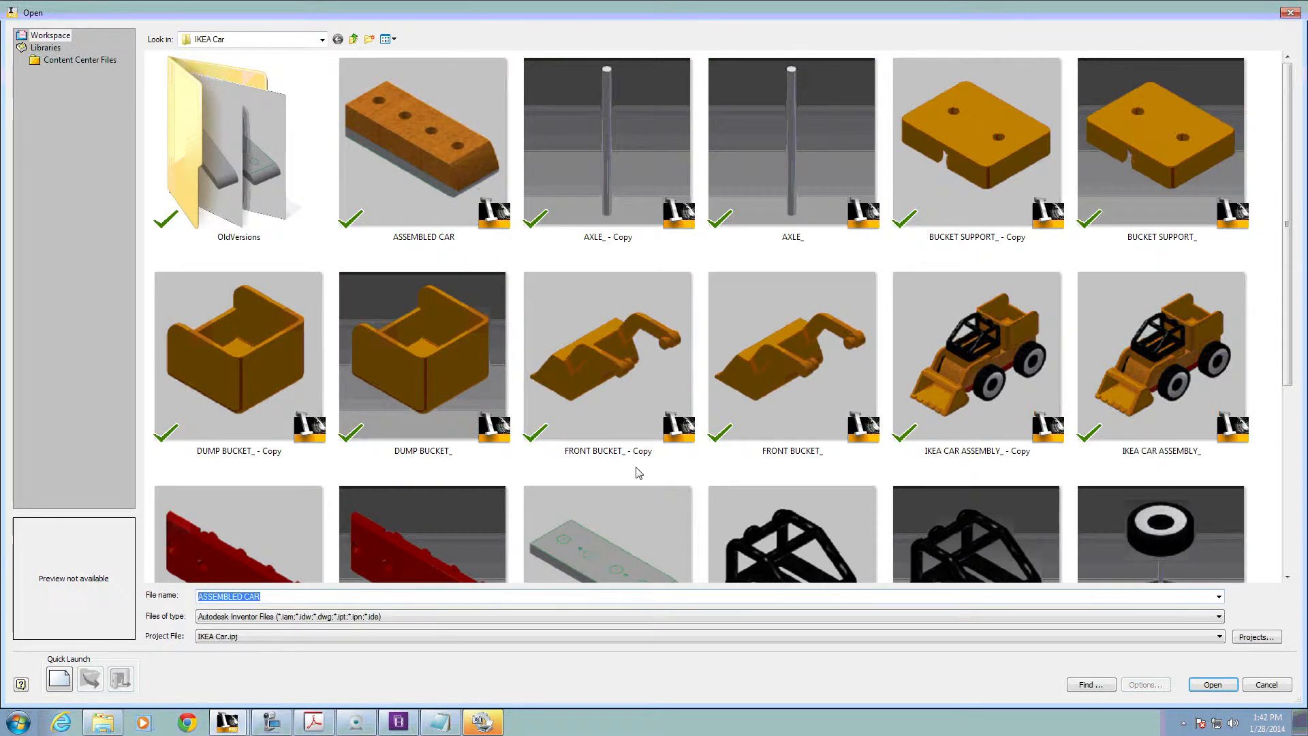
pyautogui.doubleClick(604, 504)
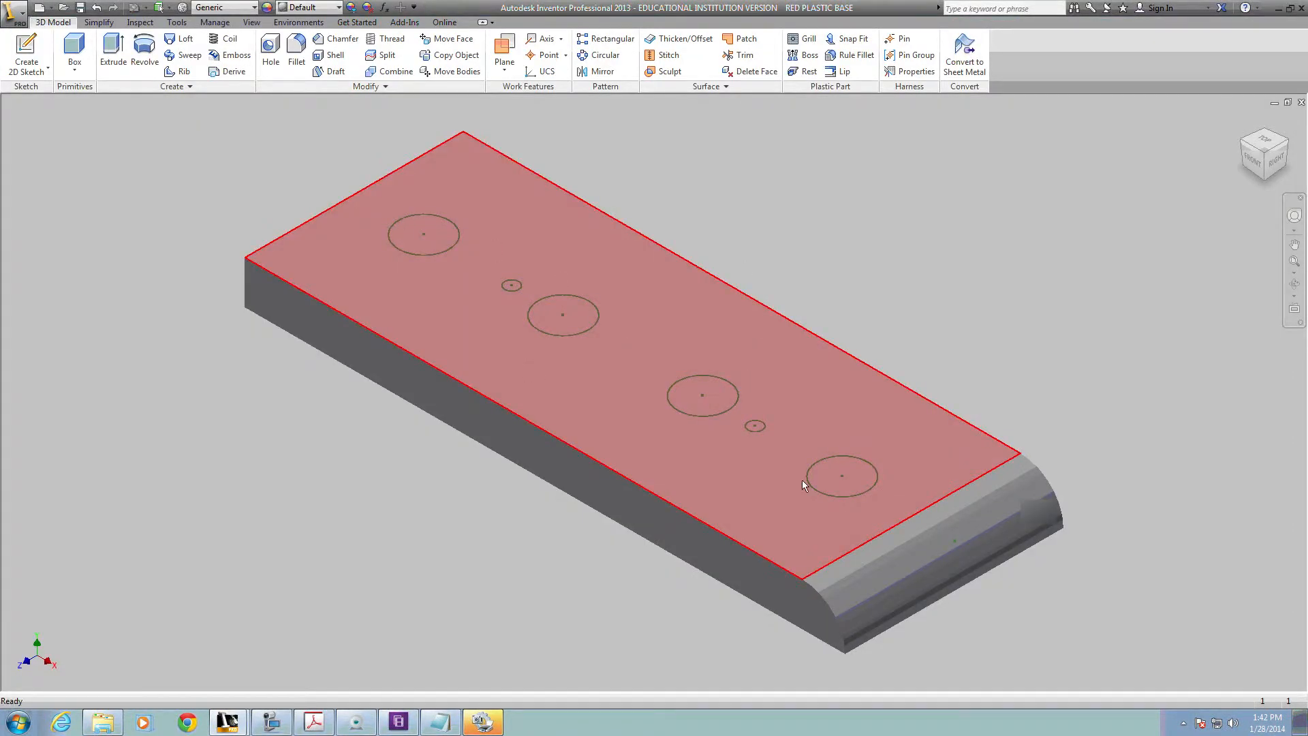
# Open the plastic base's sketch with the projected hole circles for editing.
pyautogui.keyDown('shift'); pyautogui.moveTo(677, 514); pyautogui.dragTo(757, 528, button='middle'); pyautogui.keyUp('shift')
pyautogui.moveTo(312, 359)
pyautogui.keyDown('shift'); pyautogui.mouseDown(button='middle')
pyautogui.moveTo(382, 303)
pyautogui.moveTo(307, 350)
pyautogui.moveTo(327, 373)
pyautogui.mouseUp(button='middle'); pyautogui.keyUp('shift')
pyautogui.moveTo(785, 523); pyautogui.dragTo(800, 493, button='middle')
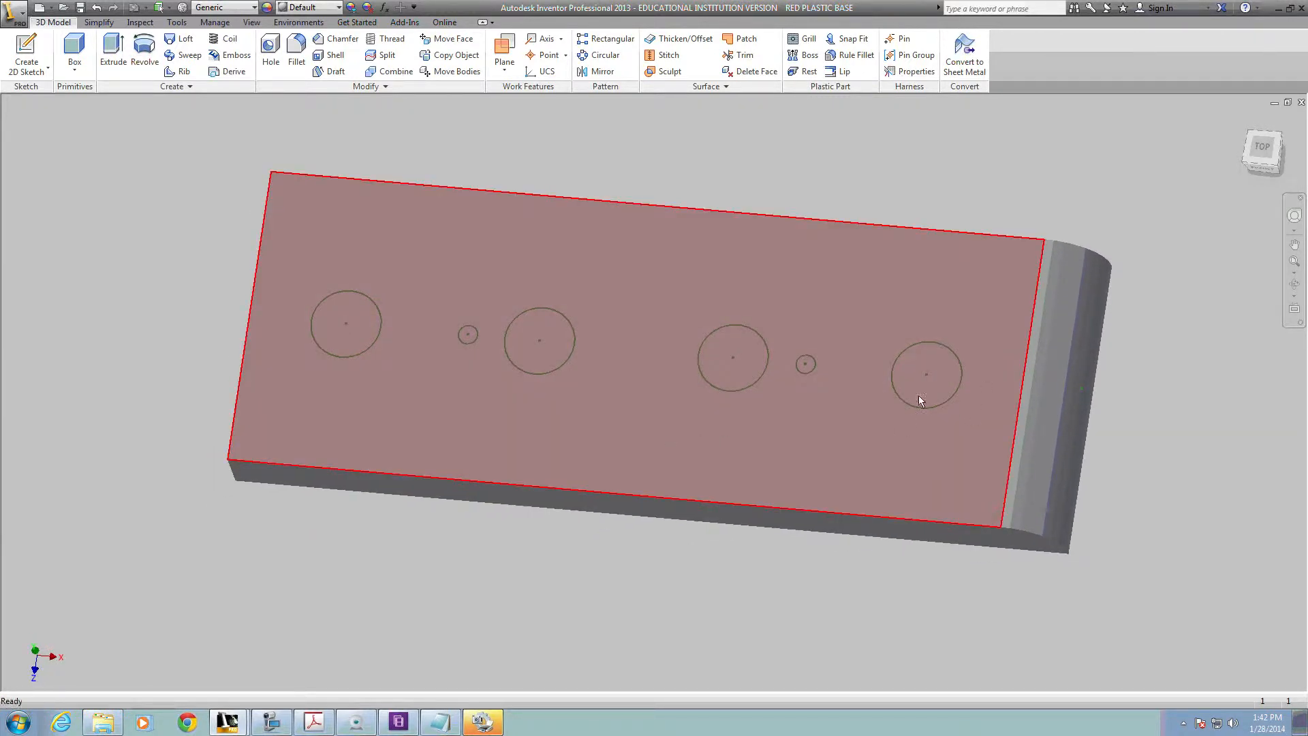
pyautogui.click(446, 402)
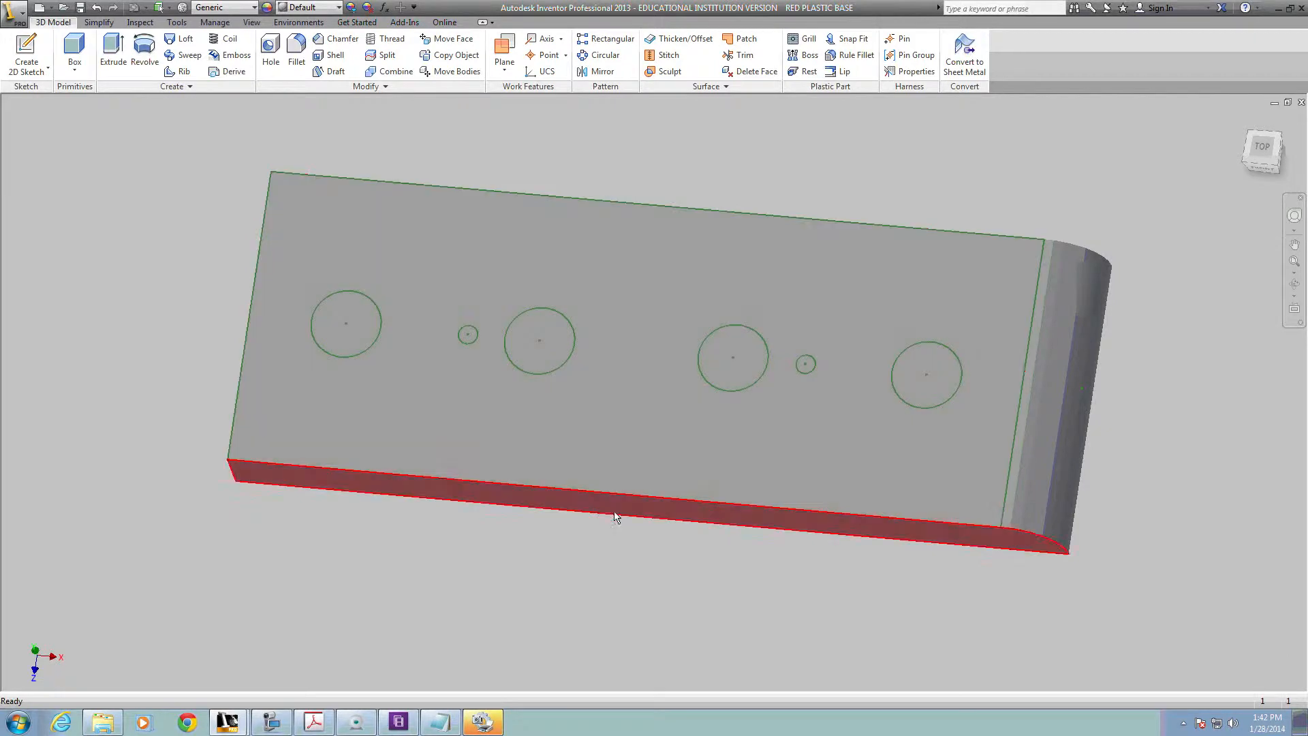
pyautogui.scroll(3, 654, 520)
pyautogui.scroll(-4, 645, 515)
pyautogui.moveTo(622, 511); pyautogui.dragTo(571, 508, button='middle')
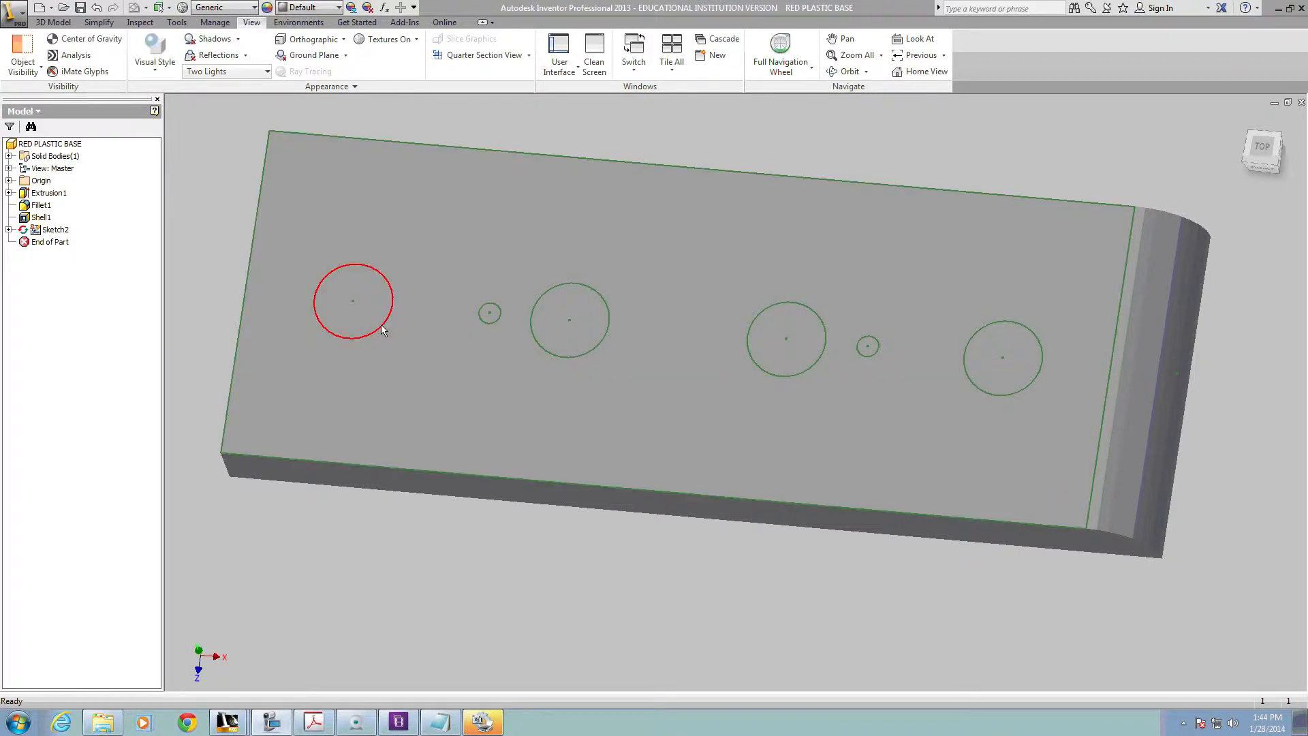
pyautogui.doubleClick(43, 231)
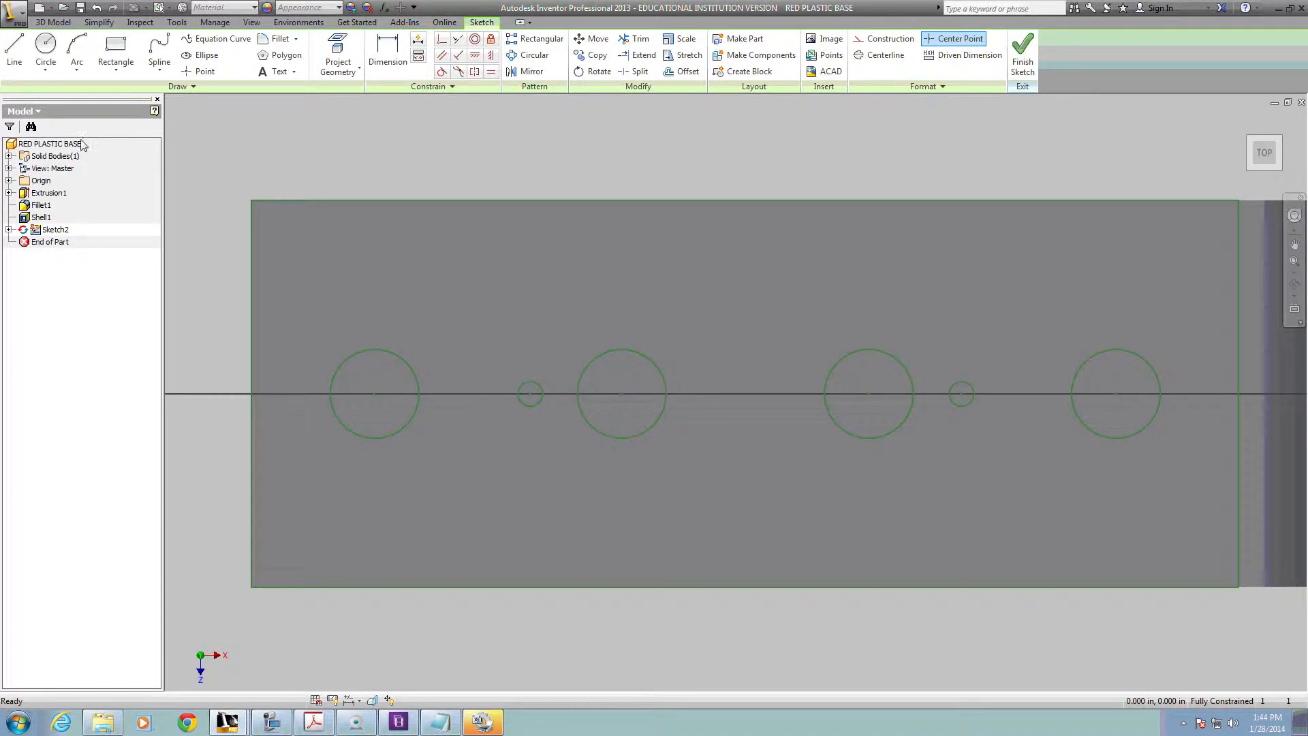
# Draw a .350 in diameter circle centred on each of the two large projected holes nearest the flat end.
pyautogui.click(46, 48)
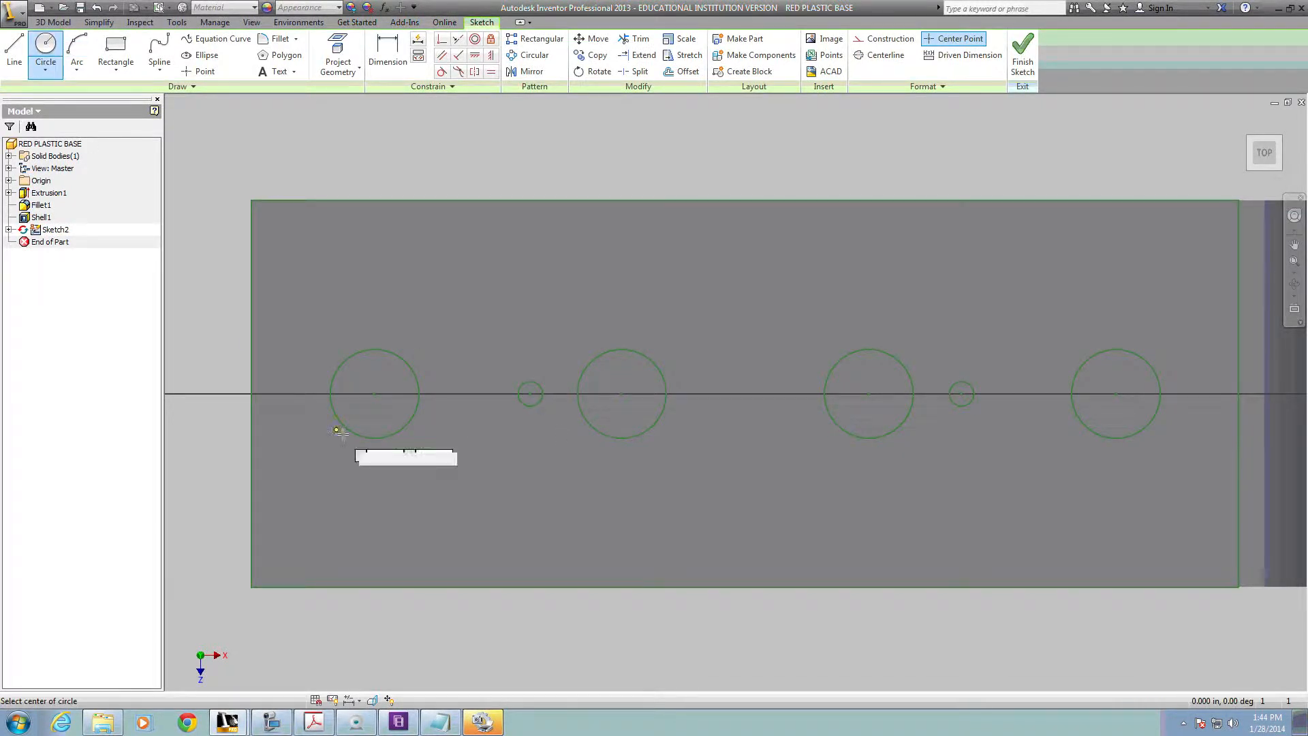
pyautogui.click(375, 395)
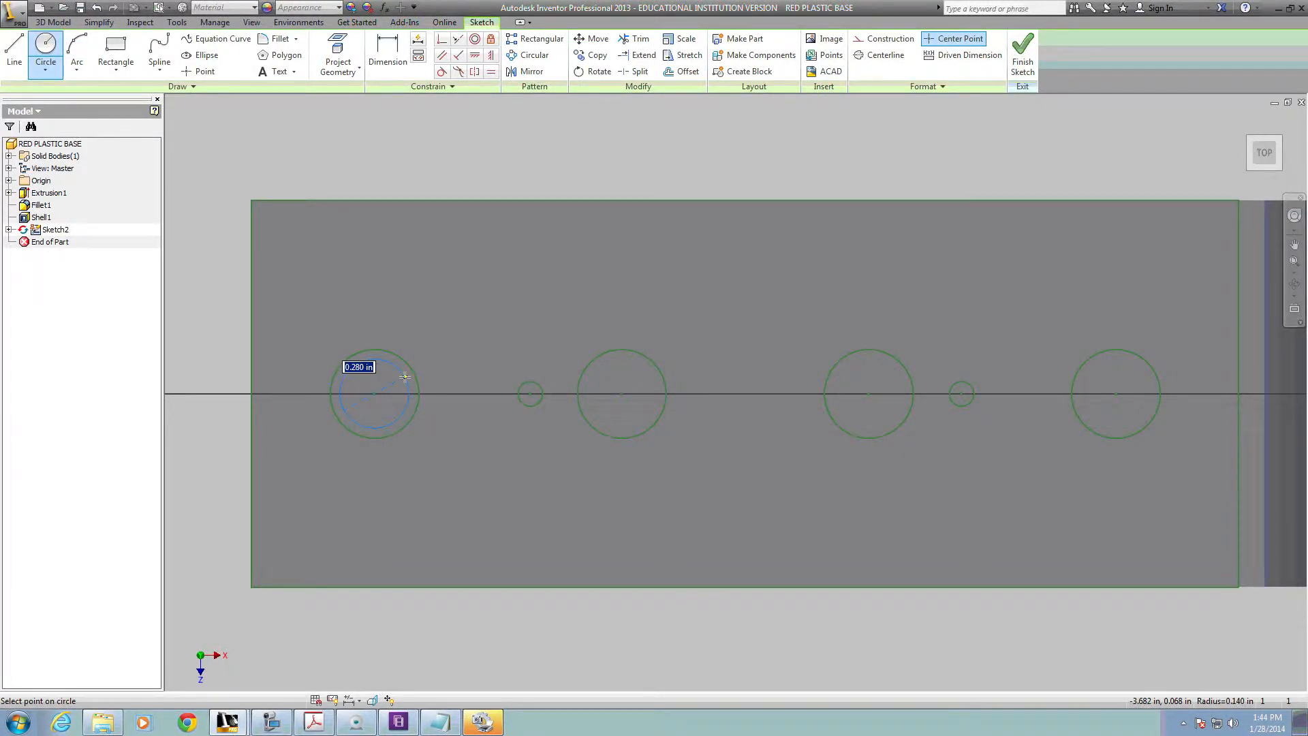
pyautogui.write('.')
pyautogui.press('Return')
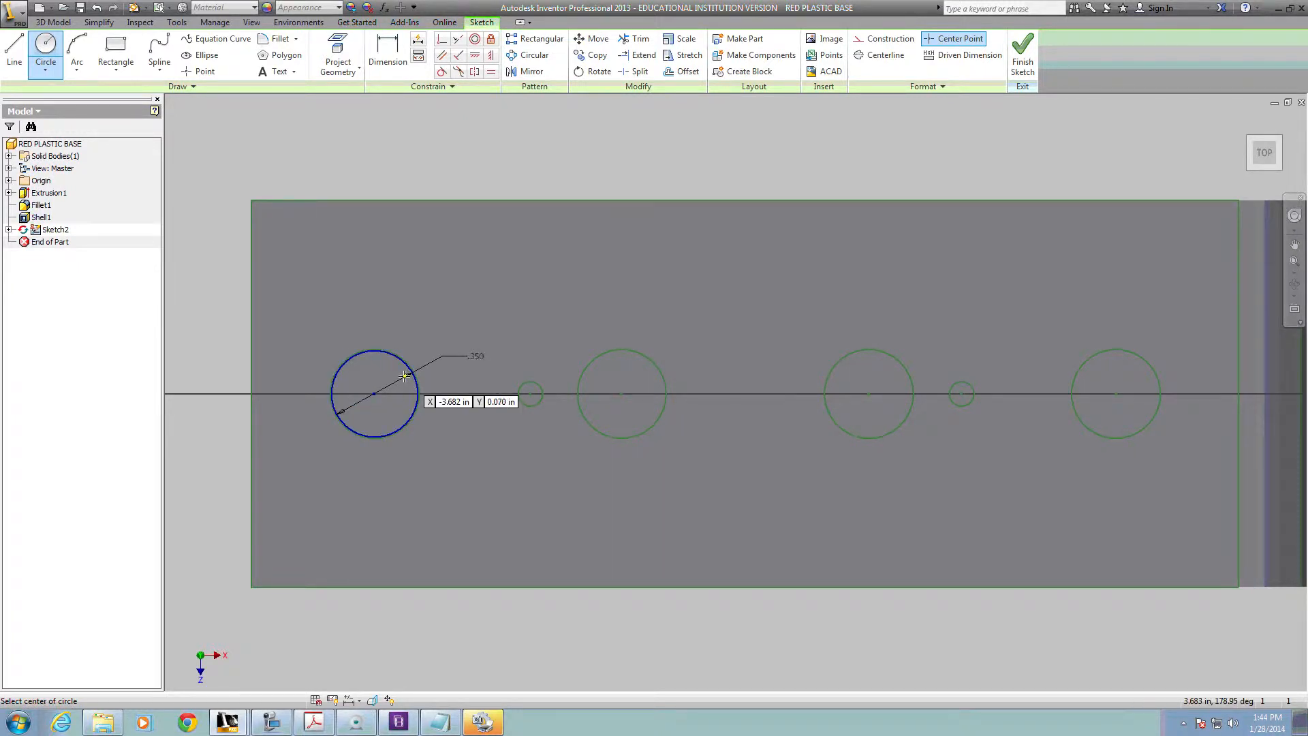
pyautogui.click(623, 394)
pyautogui.press('Return')
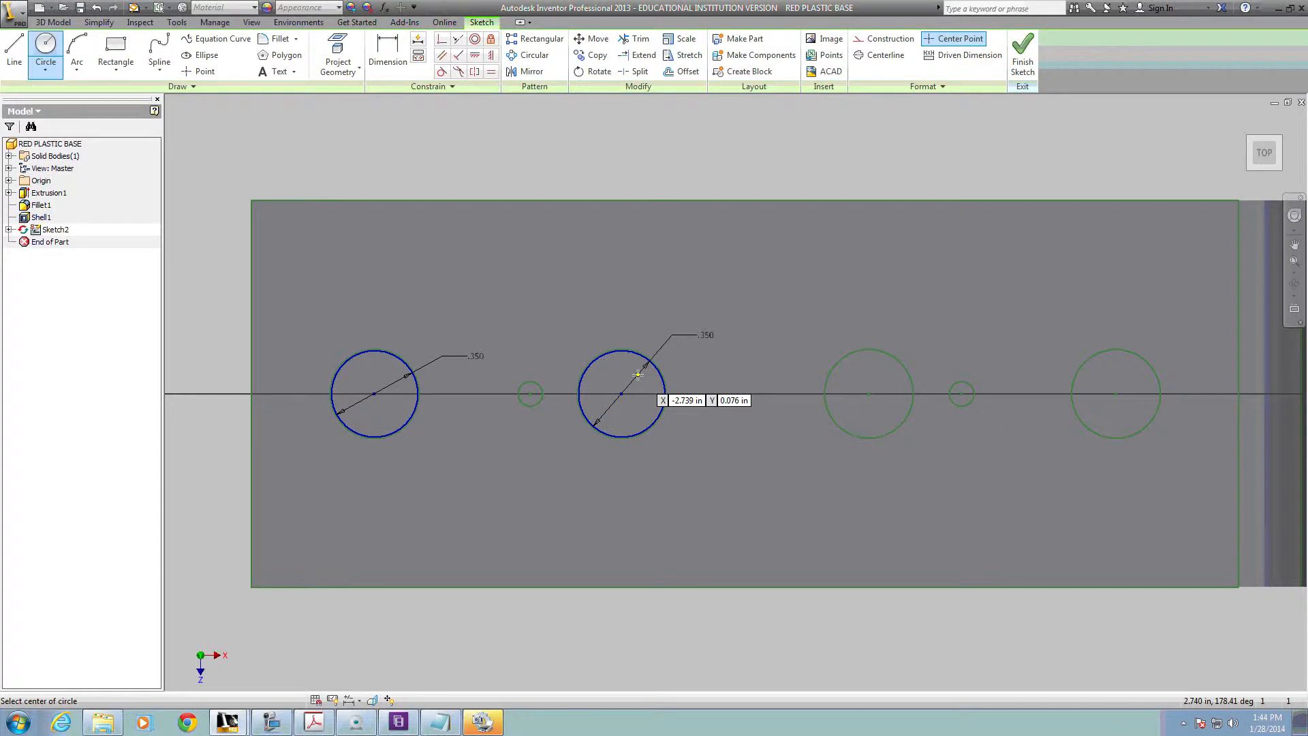
# Draw a .350 in diameter circle centred on each of the two large projected holes nearest the rounded end.
pyautogui.click(868, 394)
pyautogui.write('.350')
pyautogui.press('Return')
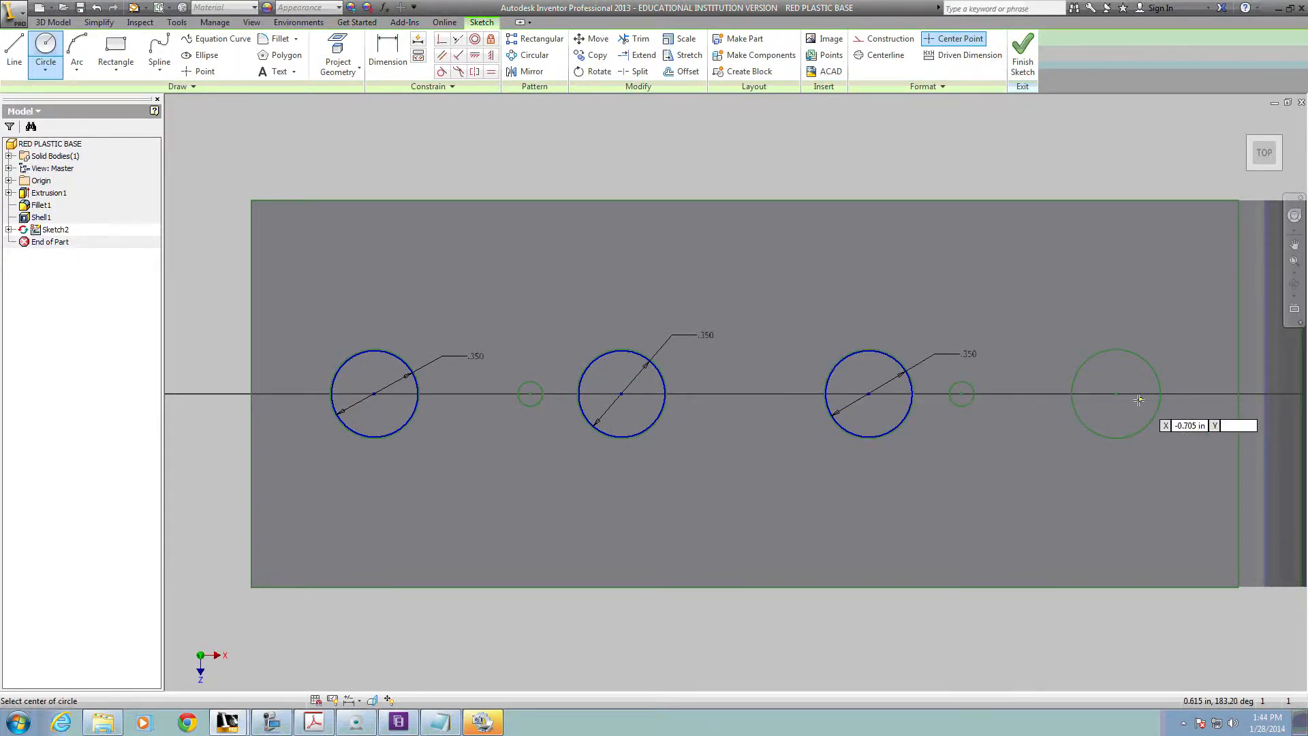
pyautogui.click(1113, 394)
pyautogui.write('.350')
pyautogui.press('Return')
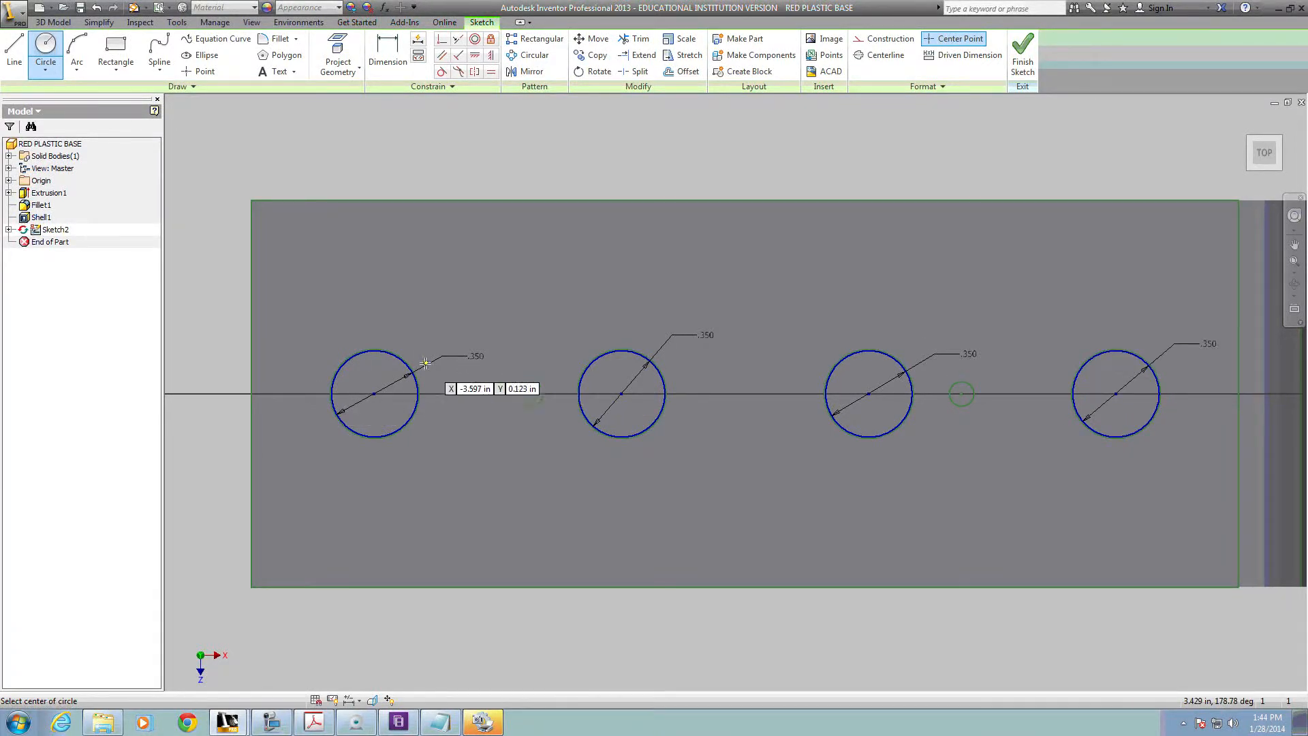
# Draw a .436 in diameter circle centred on the small projected hole nearer the flat end.
pyautogui.scroll(6, 418, 367)
pyautogui.scroll(-6, 324, 409)
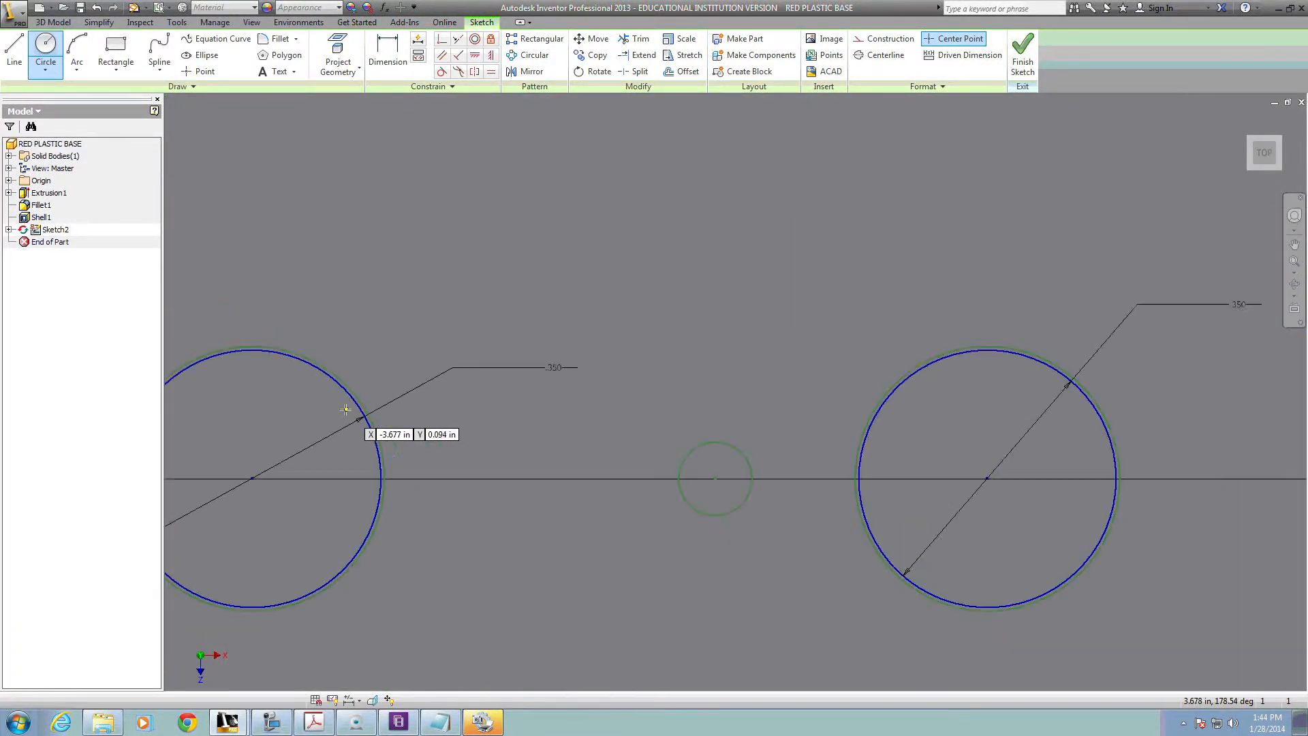
pyautogui.moveTo(347, 441); pyautogui.dragTo(469, 359, button='middle')
pyautogui.moveTo(856, 482)
pyautogui.mouseDown(button='middle')
pyautogui.moveTo(715, 520)
pyautogui.moveTo(690, 551)
pyautogui.mouseUp(button='middle')
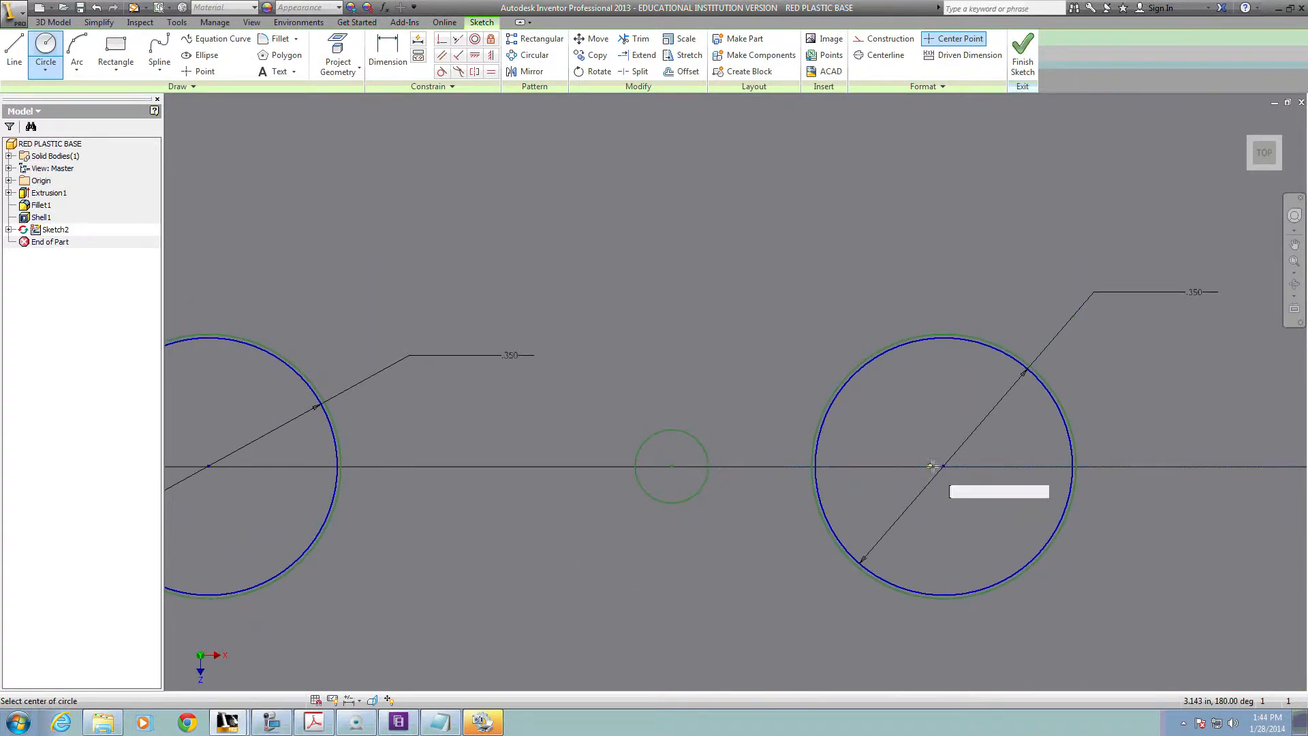
pyautogui.click(671, 466)
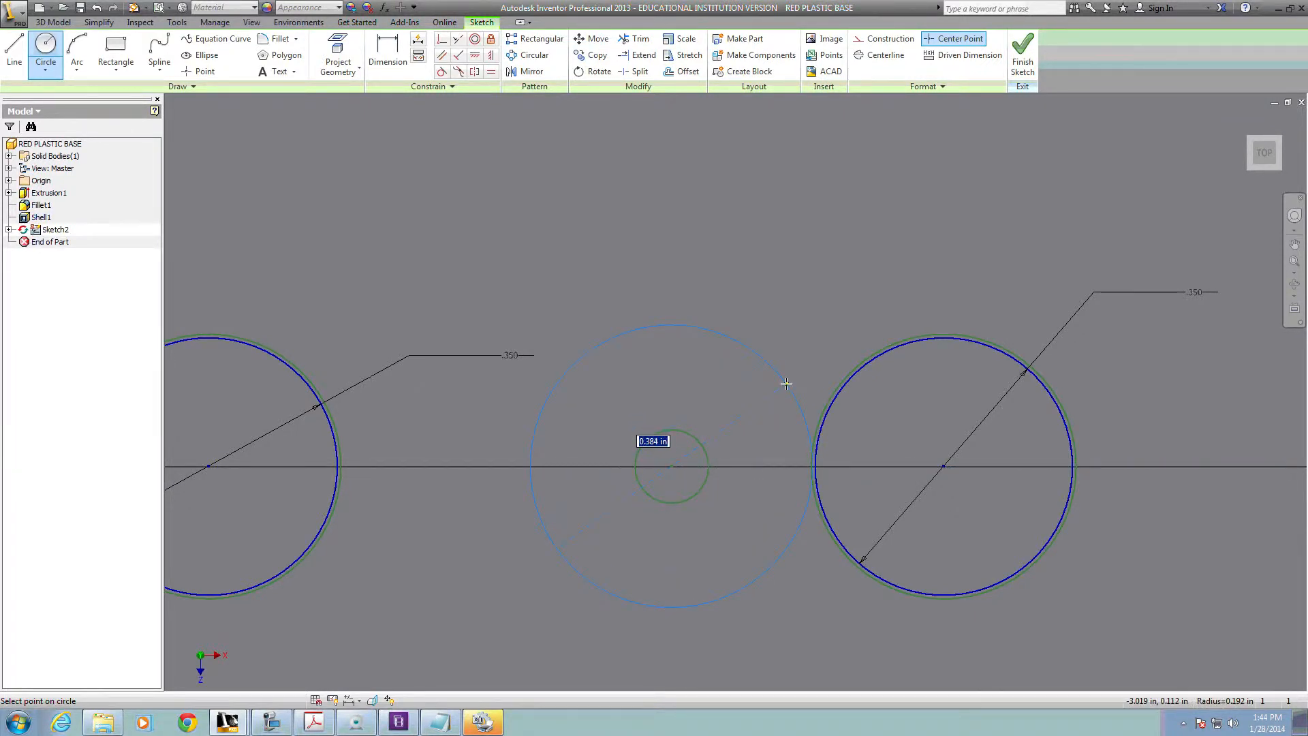
pyautogui.press('Return')
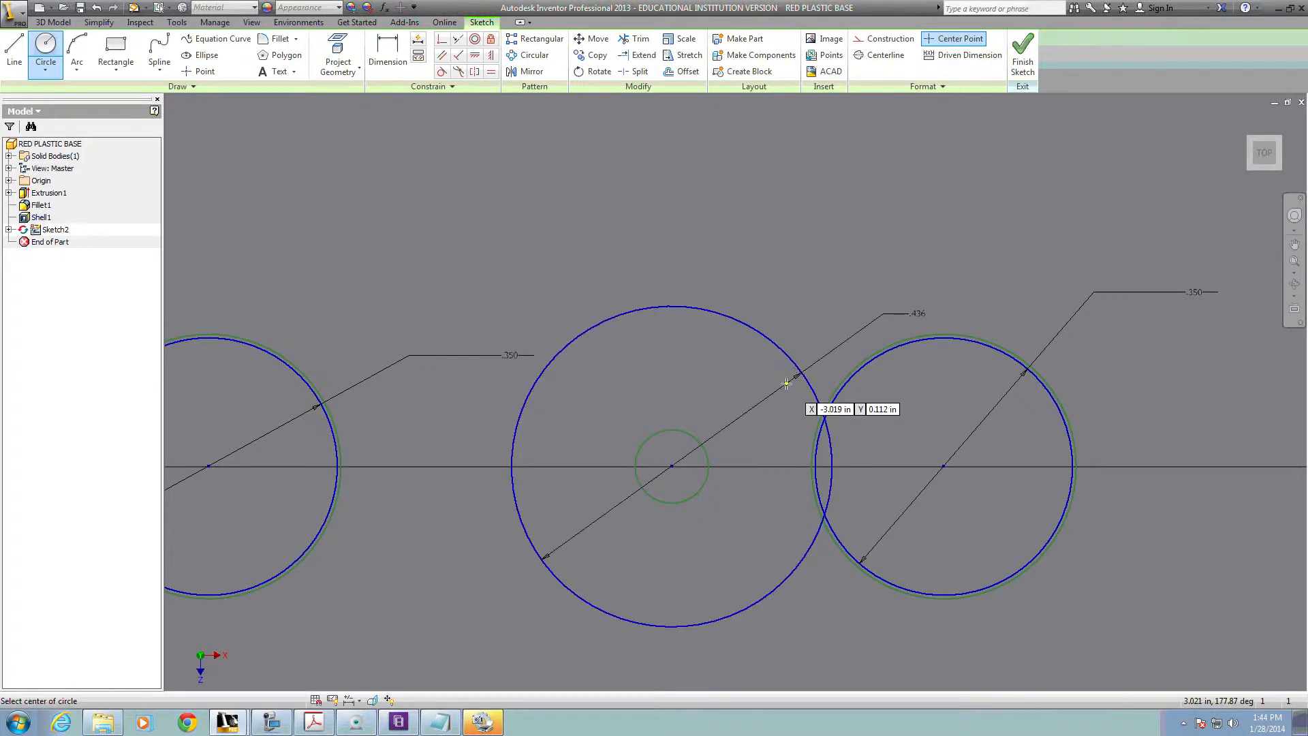
# Draw a .436 in diameter circle centred on the small projected hole nearer the rounded end and finish the sketch.
pyautogui.scroll(-4, 941, 436)
pyautogui.moveTo(1008, 456); pyautogui.dragTo(671, 485, button='middle')
pyautogui.moveTo(942, 513); pyautogui.dragTo(754, 506, button='middle')
pyautogui.click(914, 474)
pyautogui.write('.436')
pyautogui.press('Return')
pyautogui.click(1023, 54)
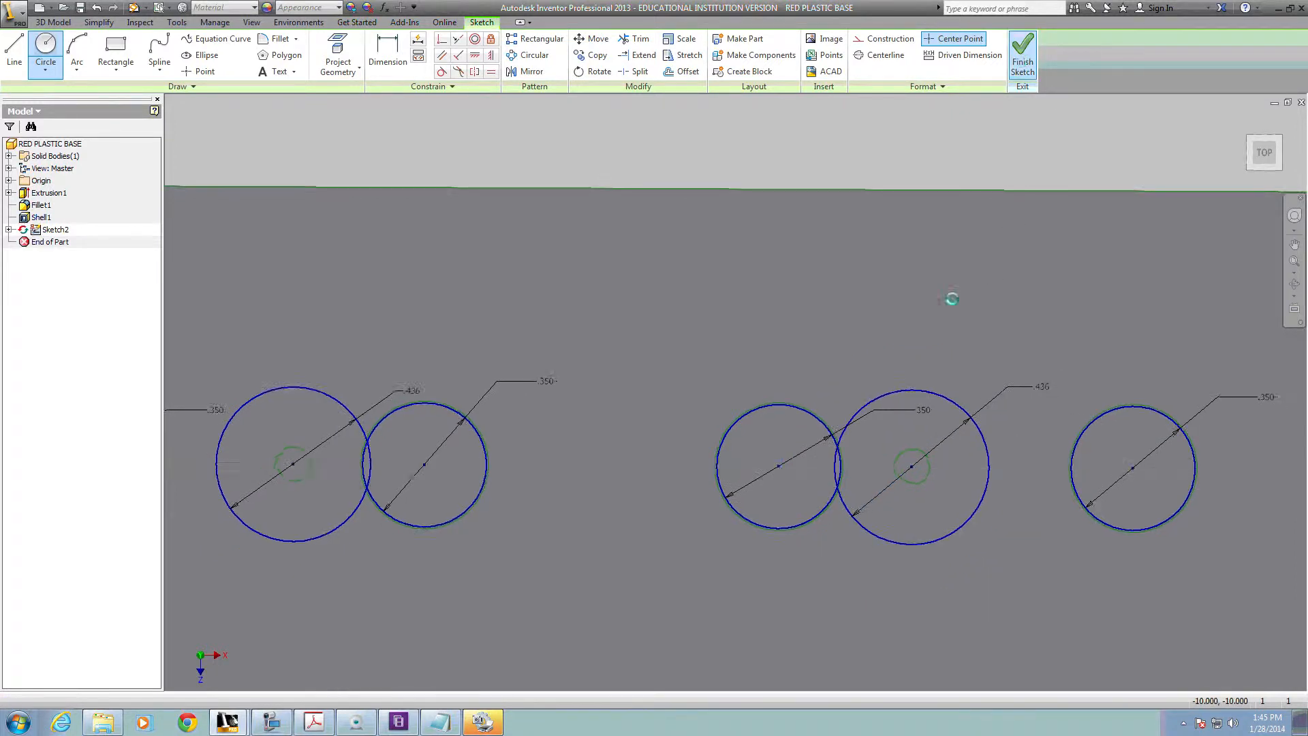
# Select the four .350 in circles on the base's outer face as the profiles of an Extrude.
pyautogui.scroll(-3, 518, 548)
pyautogui.moveTo(565, 569)
pyautogui.keyDown('shift'); pyautogui.mouseDown(button='middle')
pyautogui.moveTo(576, 511)
pyautogui.moveTo(590, 530)
pyautogui.mouseUp(button='middle'); pyautogui.keyUp('shift')
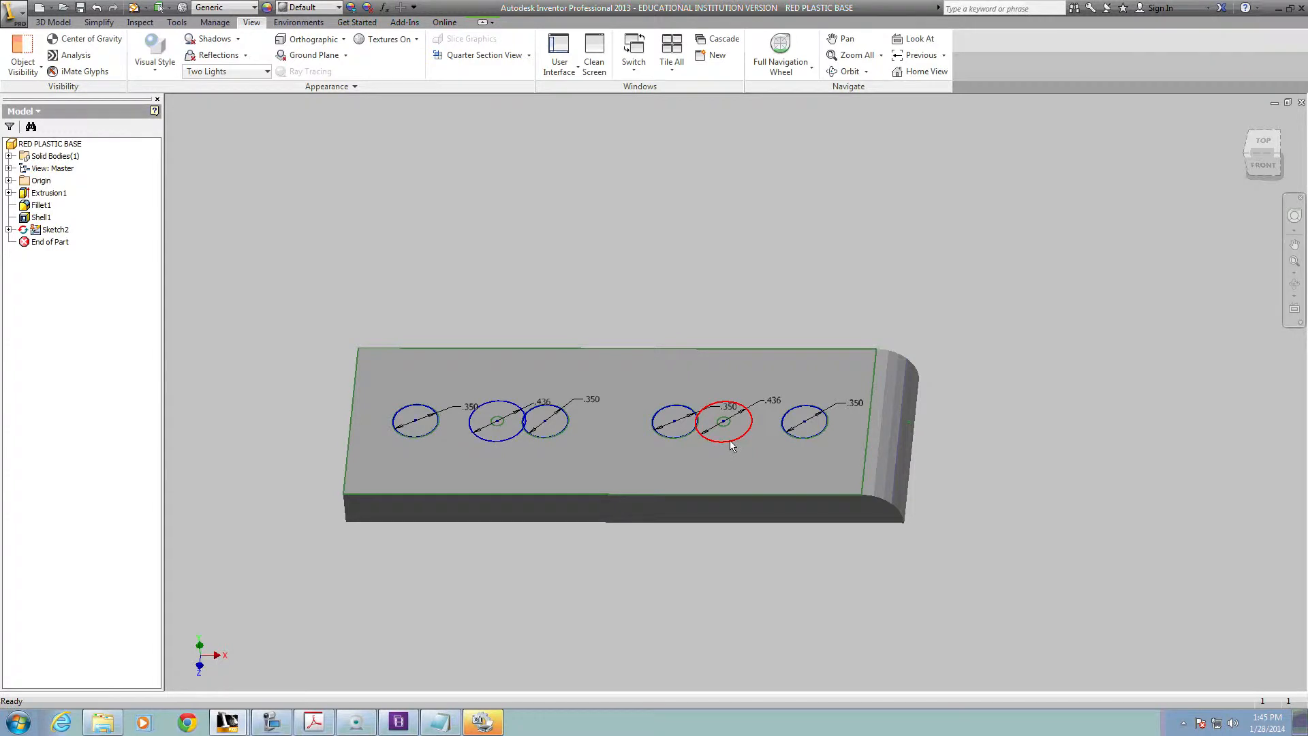
pyautogui.keyDown('shift'); pyautogui.moveTo(604, 546); pyautogui.dragTo(561, 465, button='middle'); pyautogui.keyUp('shift')
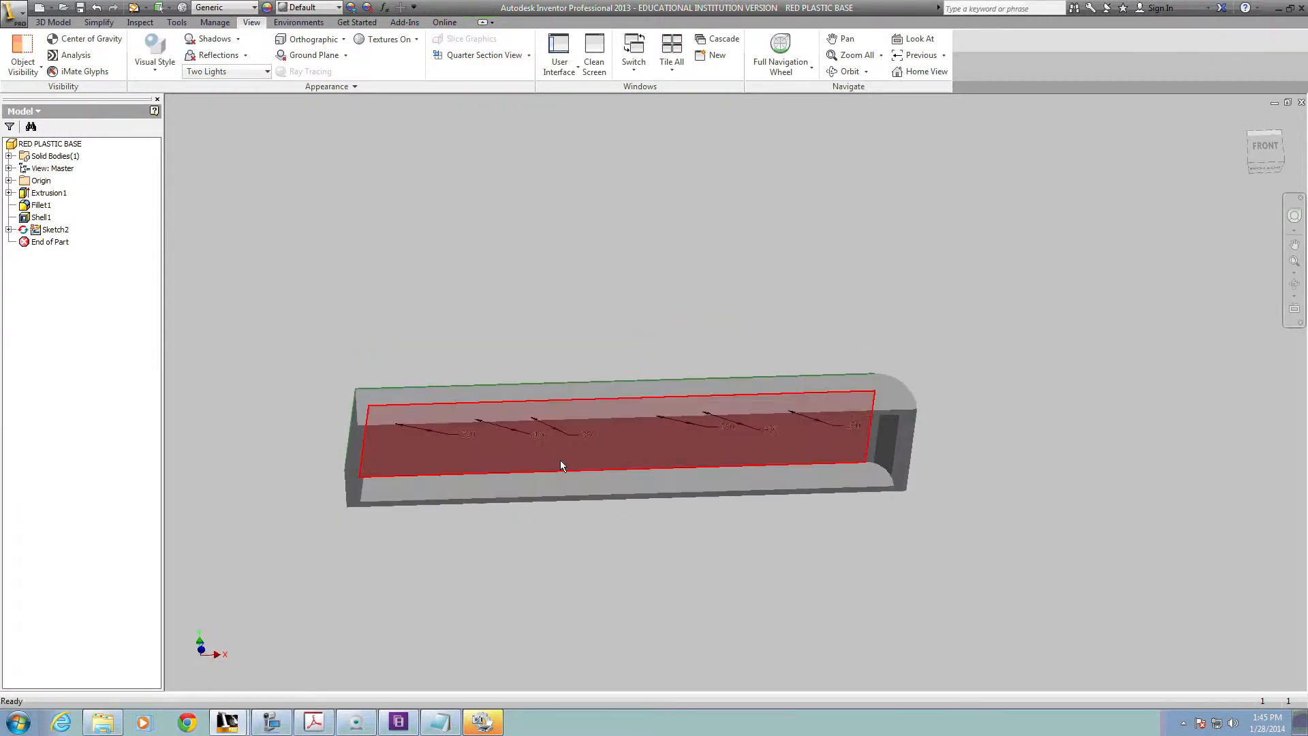
pyautogui.keyDown('shift'); pyautogui.moveTo(432, 537); pyautogui.dragTo(448, 447, button='middle'); pyautogui.keyUp('shift')
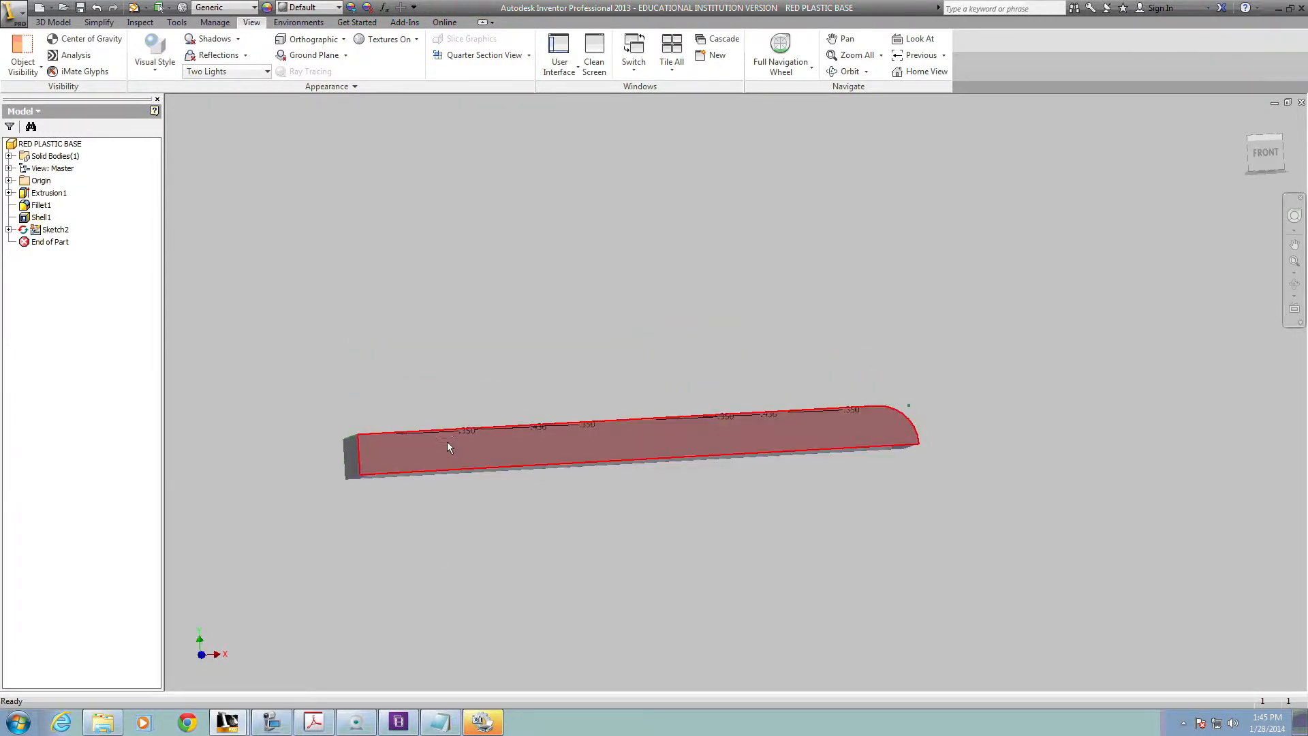
pyautogui.keyDown('shift'); pyautogui.moveTo(483, 596); pyautogui.dragTo(474, 408, button='middle'); pyautogui.keyUp('shift')
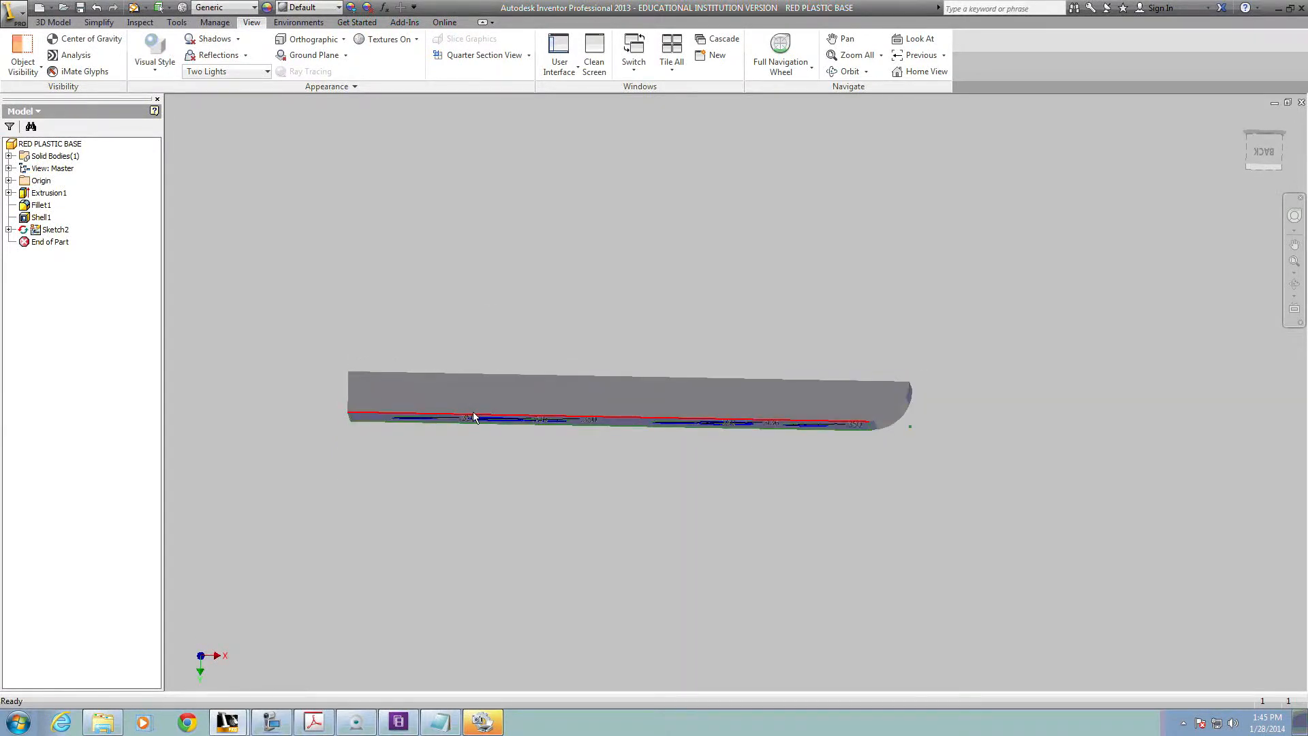
pyautogui.moveTo(476, 422)
pyautogui.keyDown('shift'); pyautogui.mouseDown(button='middle')
pyautogui.moveTo(480, 533)
pyautogui.moveTo(486, 499)
pyautogui.mouseUp(button='middle'); pyautogui.keyUp('shift')
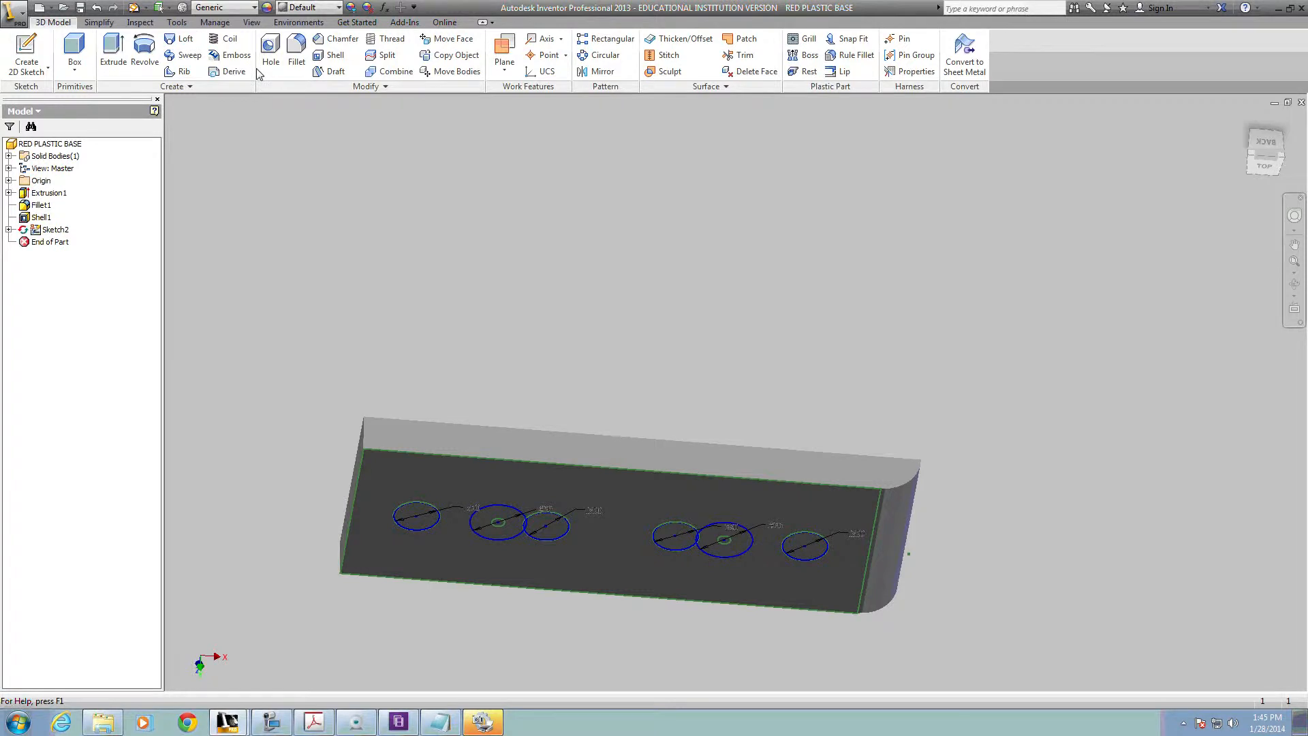
pyautogui.click(113, 51)
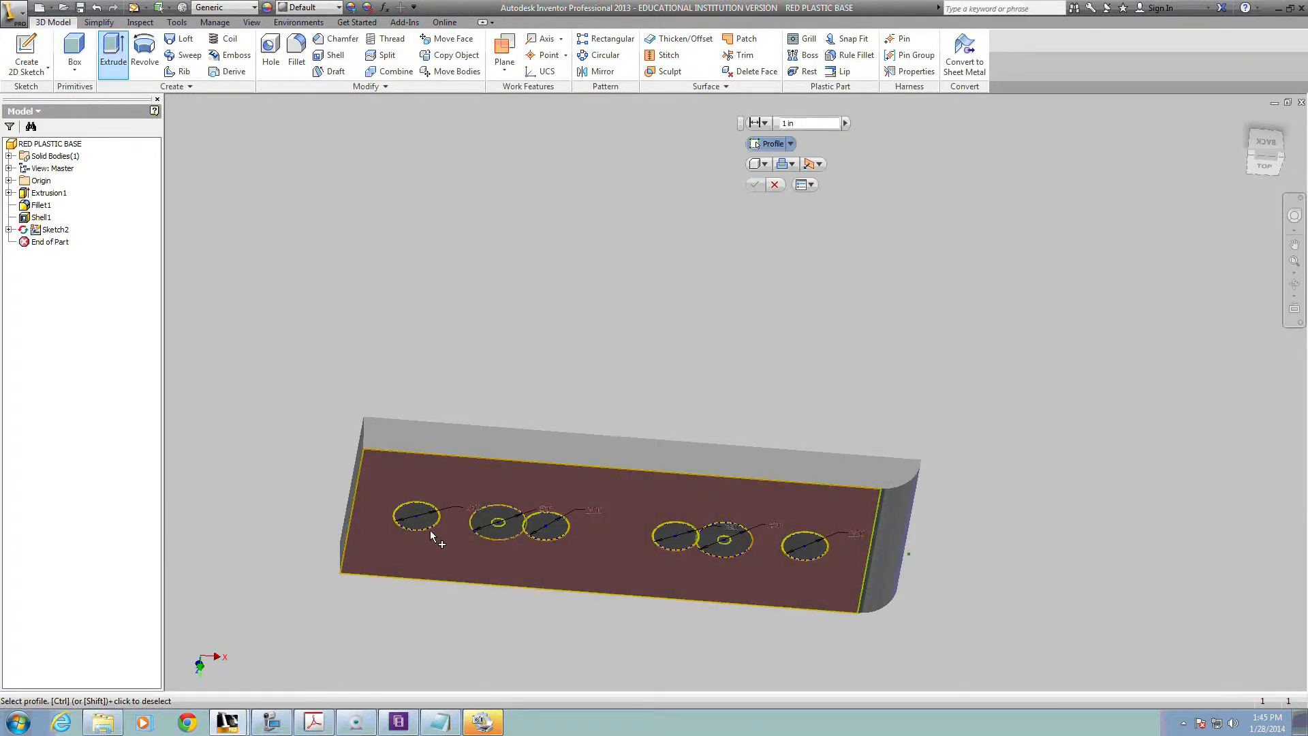
pyautogui.scroll(-5, 432, 532)
pyautogui.click(415, 512)
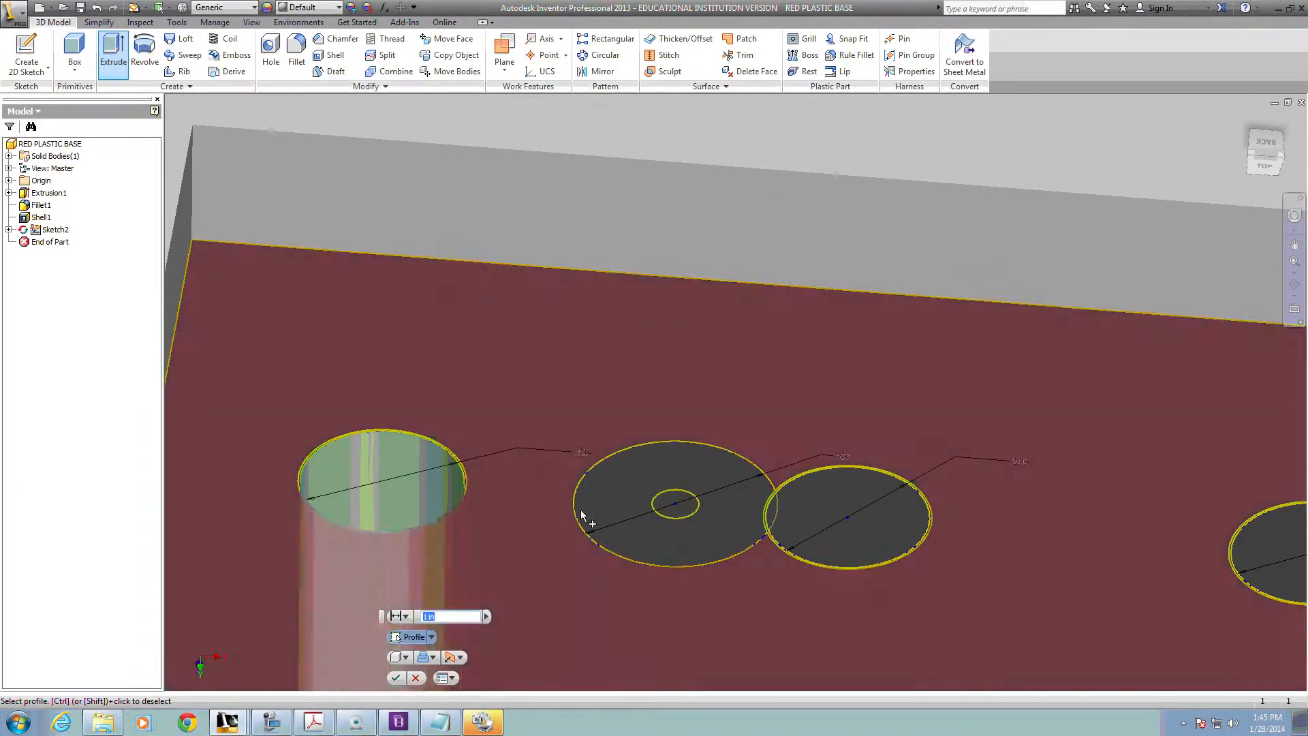
pyautogui.click(784, 504)
pyautogui.moveTo(985, 563); pyautogui.dragTo(190, 563, button='middle')
pyautogui.click(608, 558)
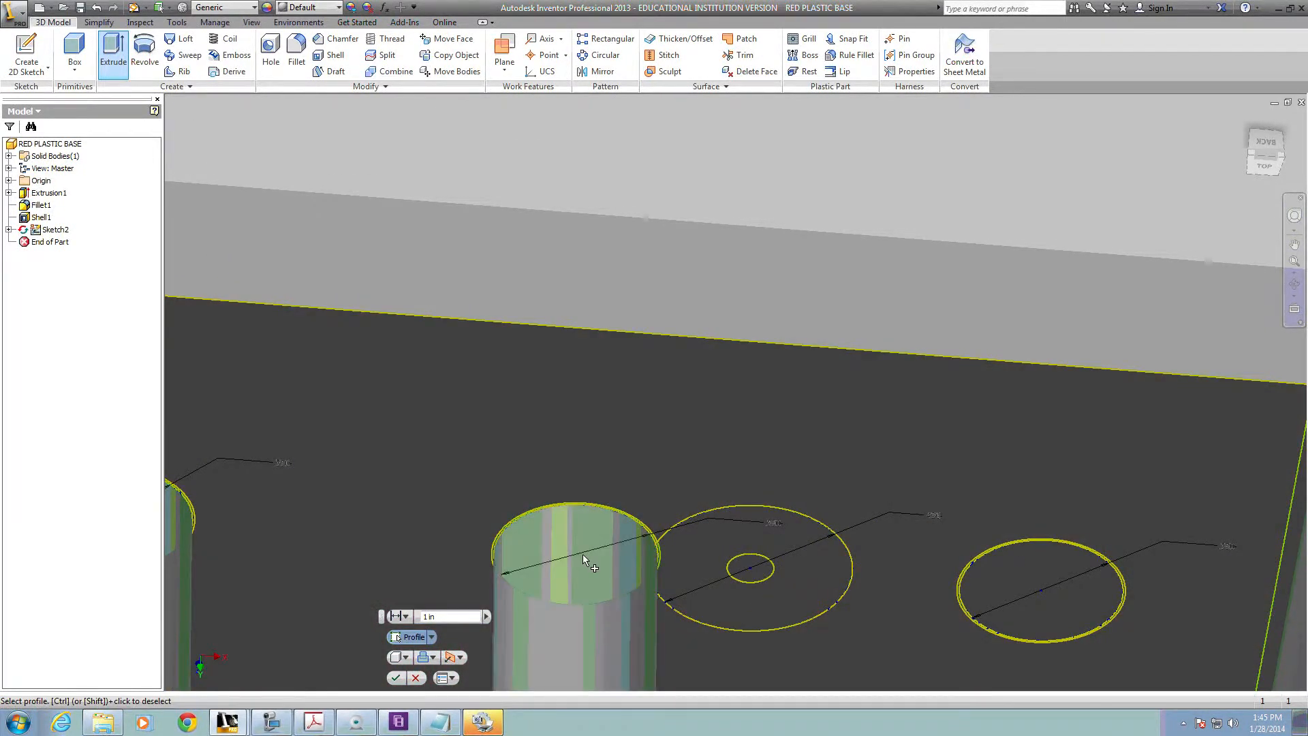
pyautogui.click(1047, 581)
# Extrude the four circles as joined pegs by .31 + .72 in, in the flipped direction through the base's hollow side.
pyautogui.scroll(6, 902, 599)
pyautogui.moveTo(807, 504)
pyautogui.mouseDown(button='middle')
pyautogui.moveTo(834, 446)
pyautogui.moveTo(820, 508)
pyautogui.mouseUp(button='middle')
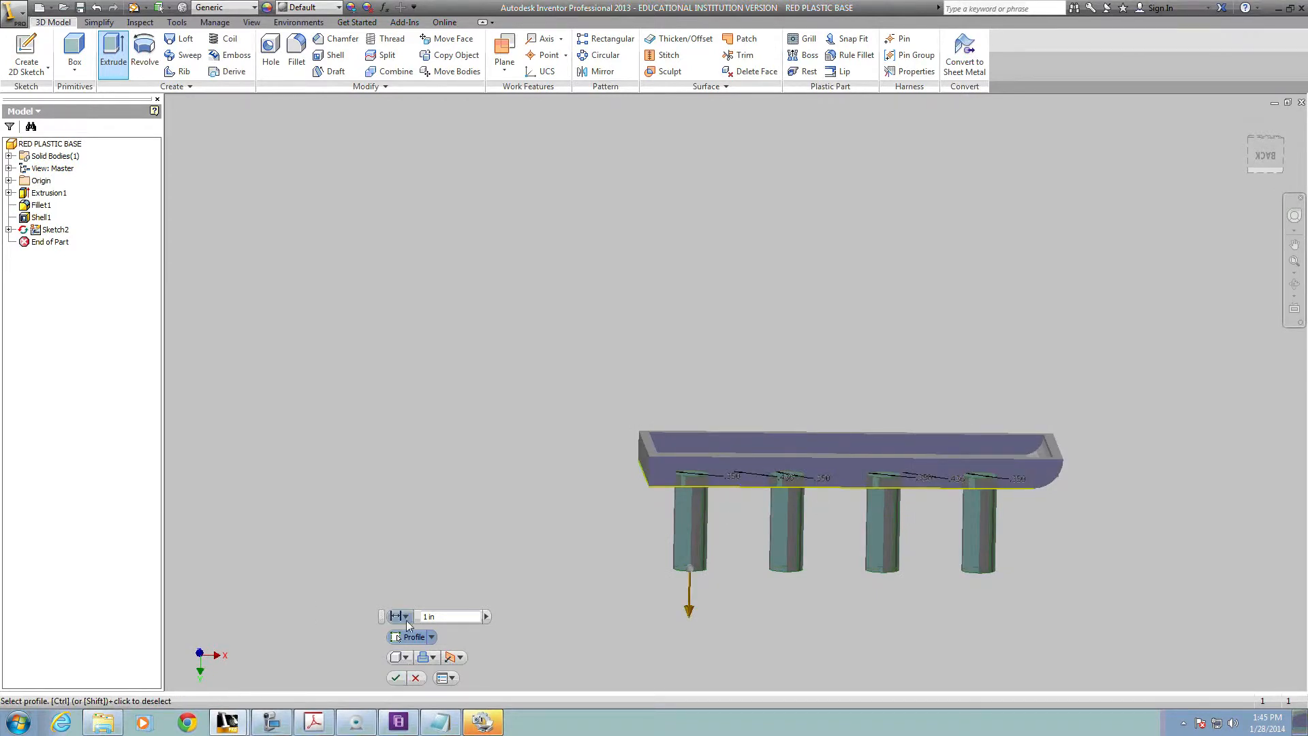
pyautogui.moveTo(0, 306); pyautogui.dragTo(313, 221)
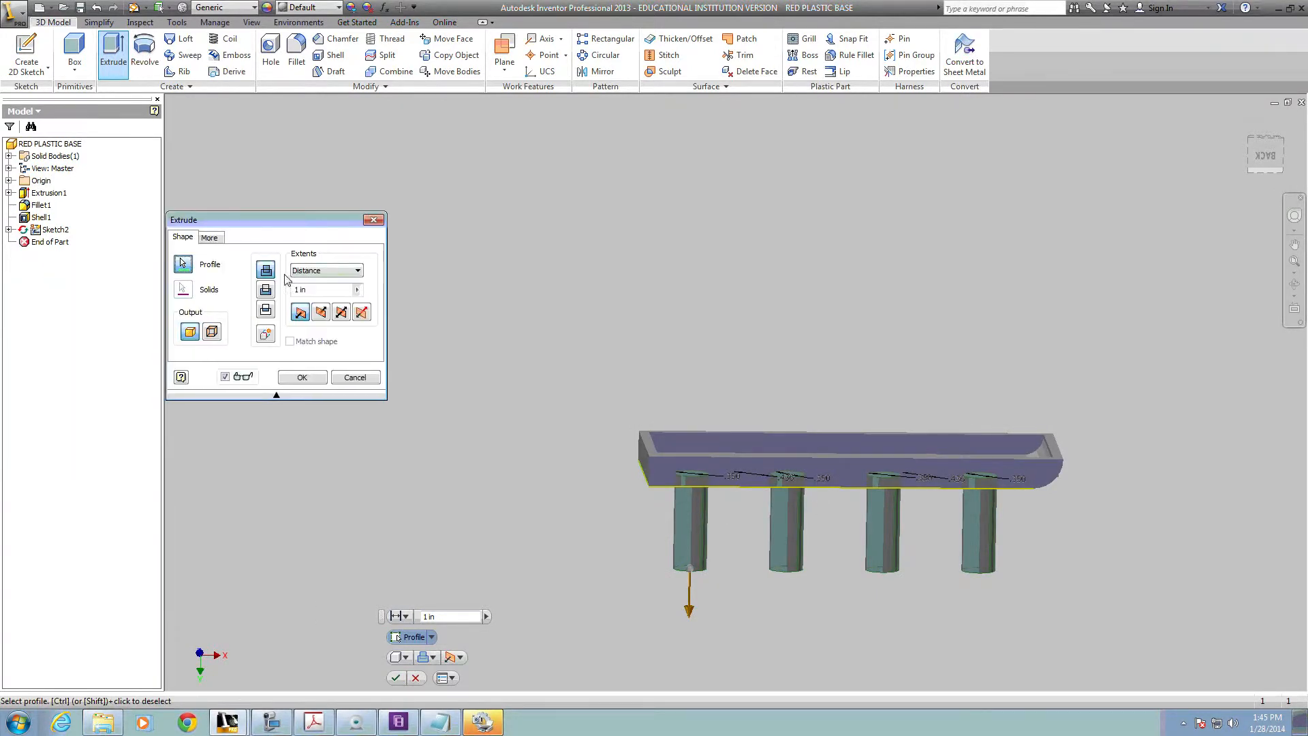
pyautogui.click(320, 313)
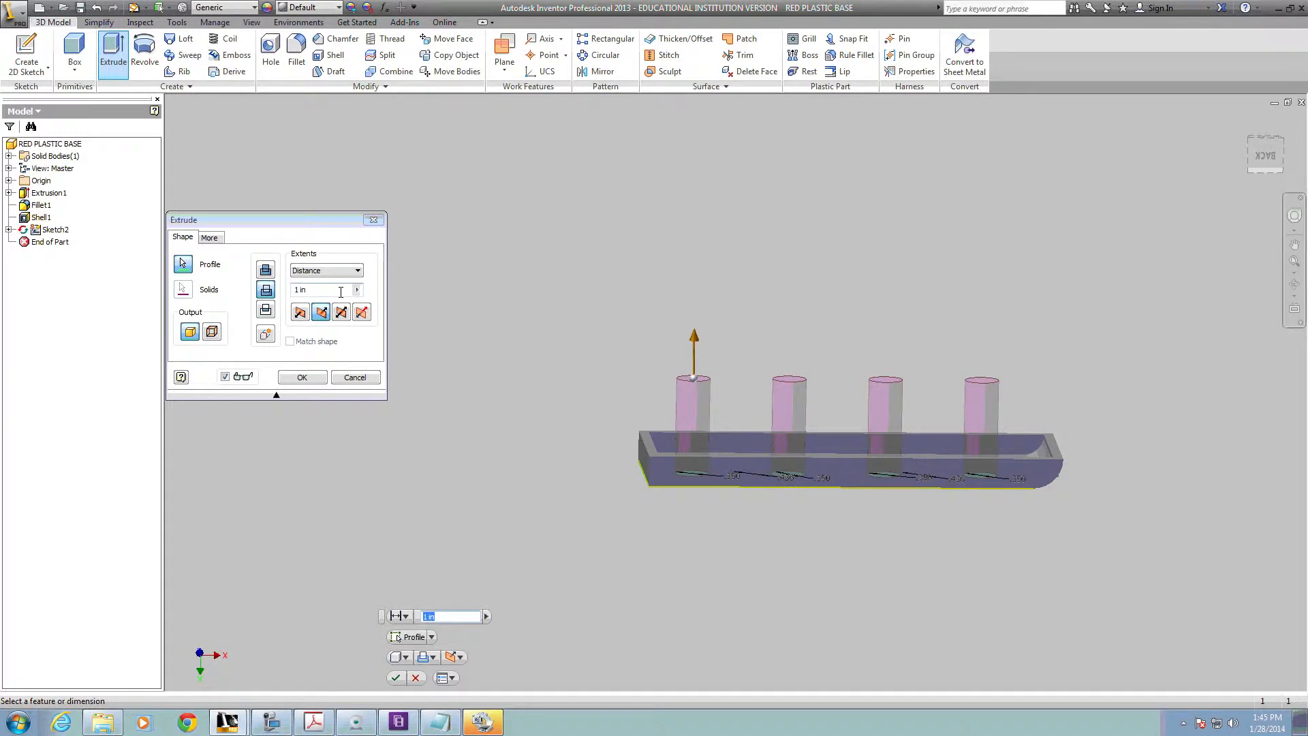
pyautogui.click(265, 270)
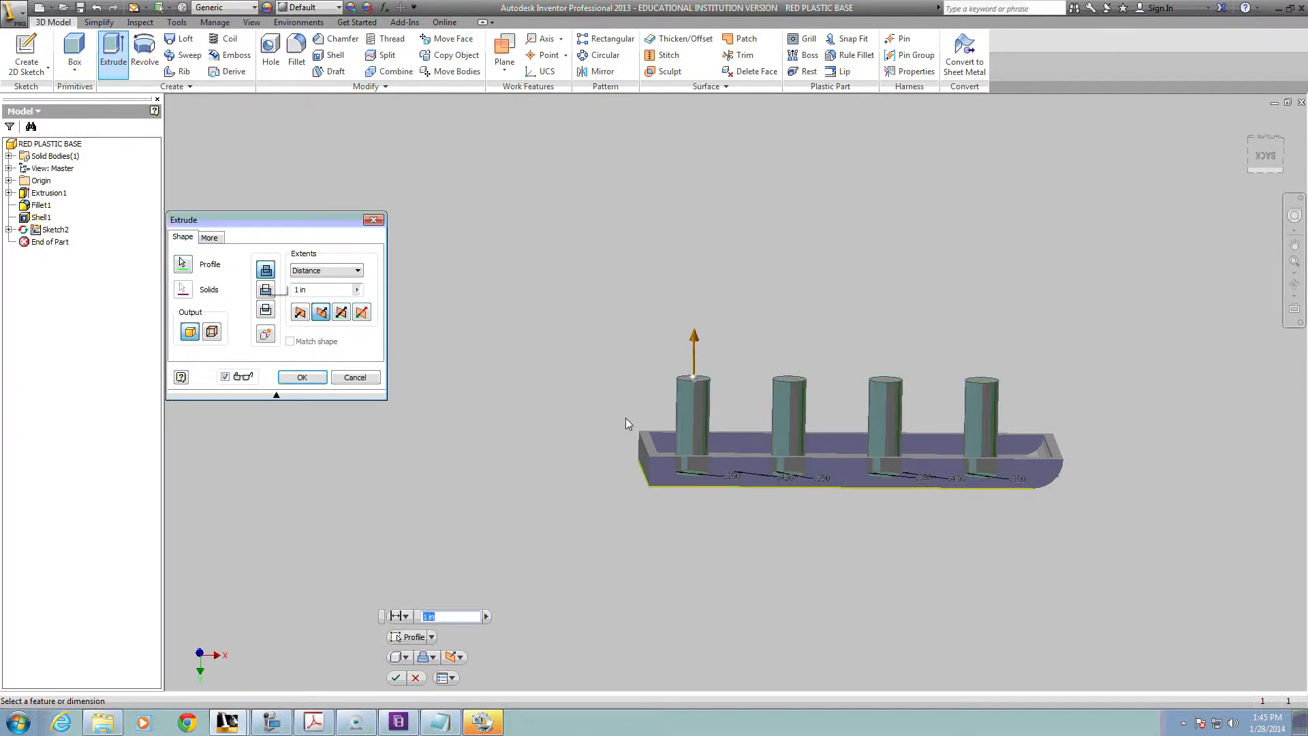
pyautogui.scroll(-3, 626, 418)
pyautogui.moveTo(778, 452); pyautogui.dragTo(551, 416, button='middle')
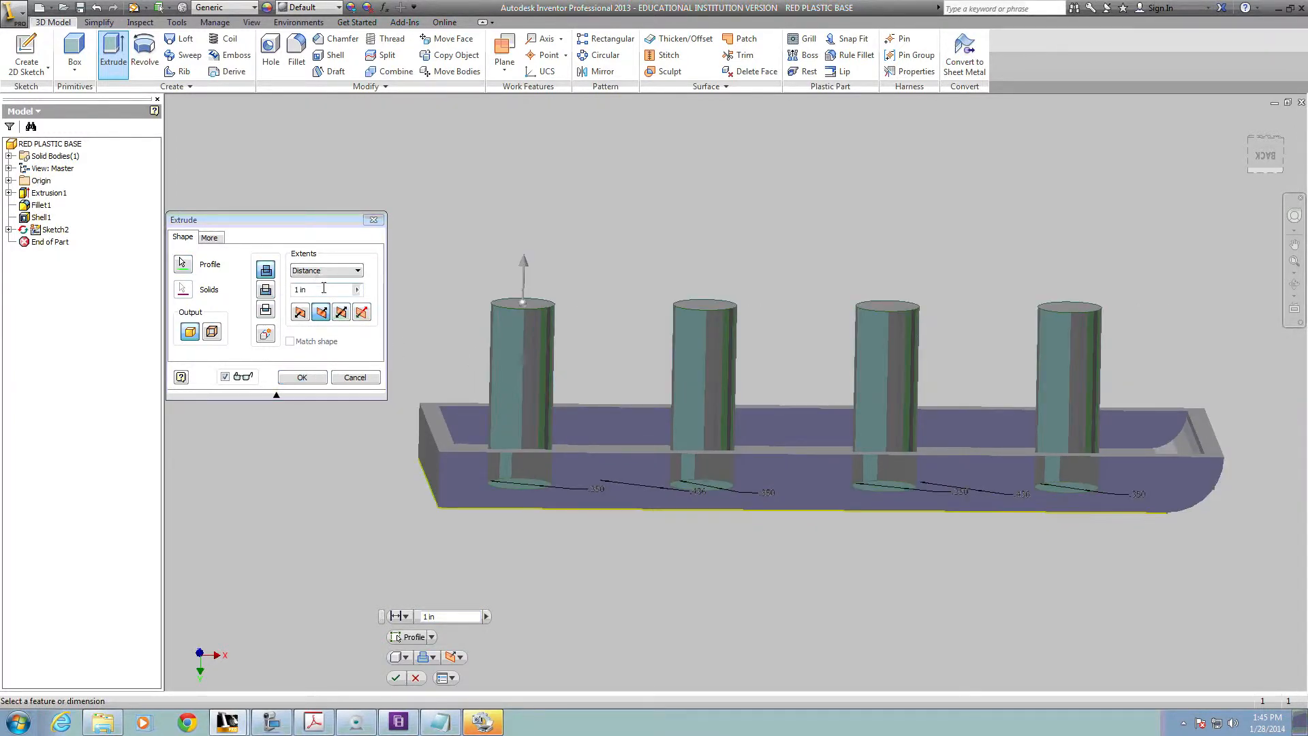
pyautogui.click(324, 287)
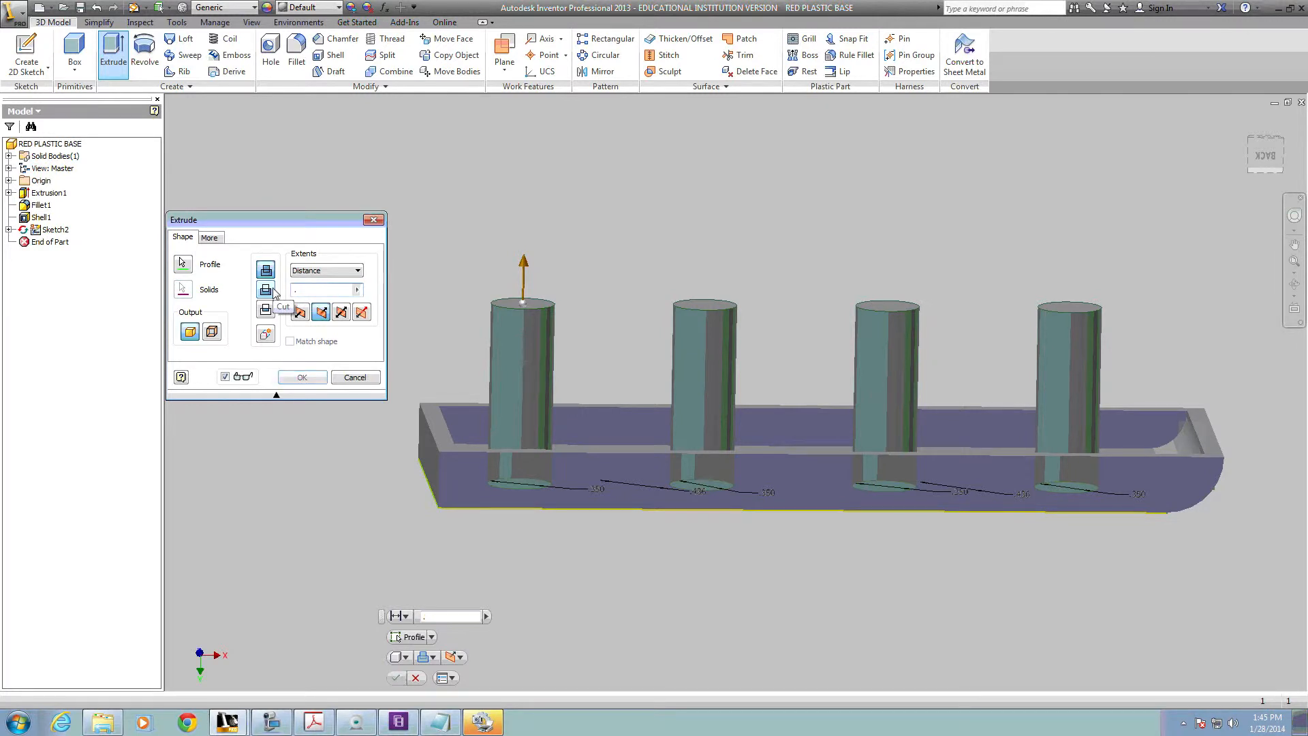
pyautogui.write('.31 + .72')
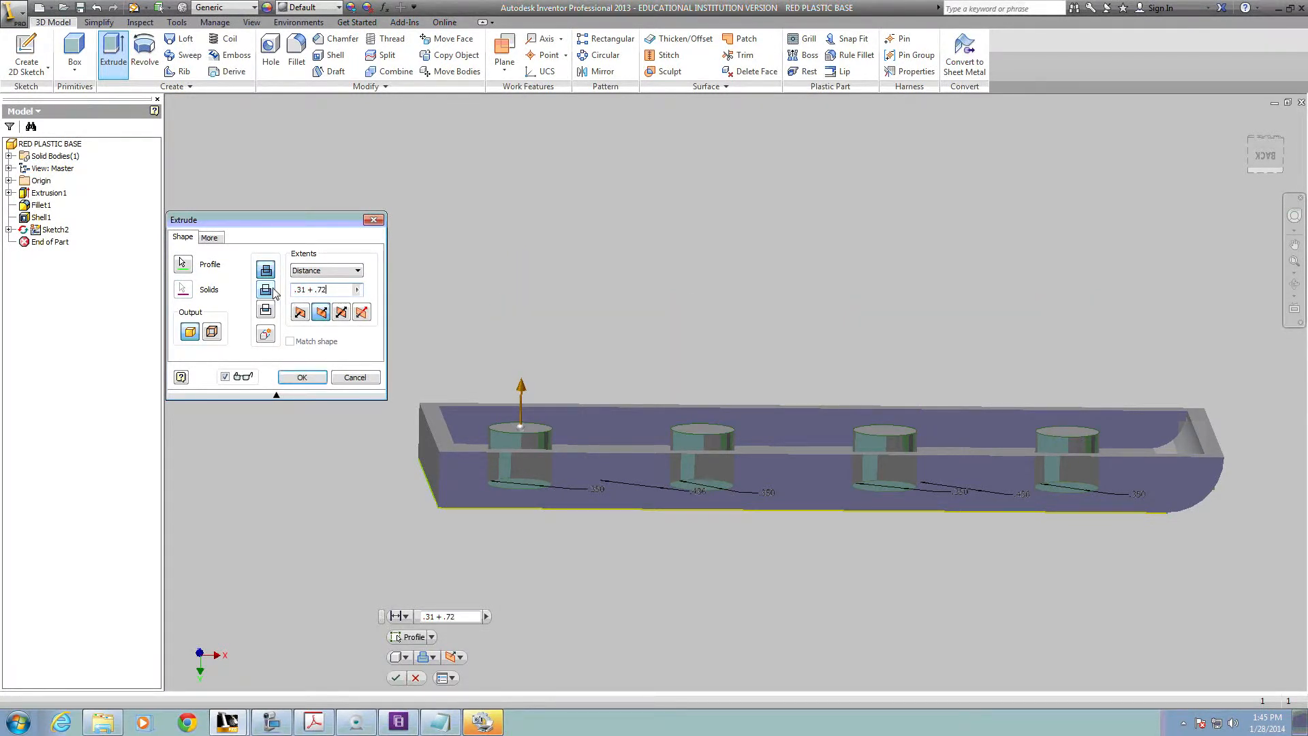
pyautogui.click(300, 379)
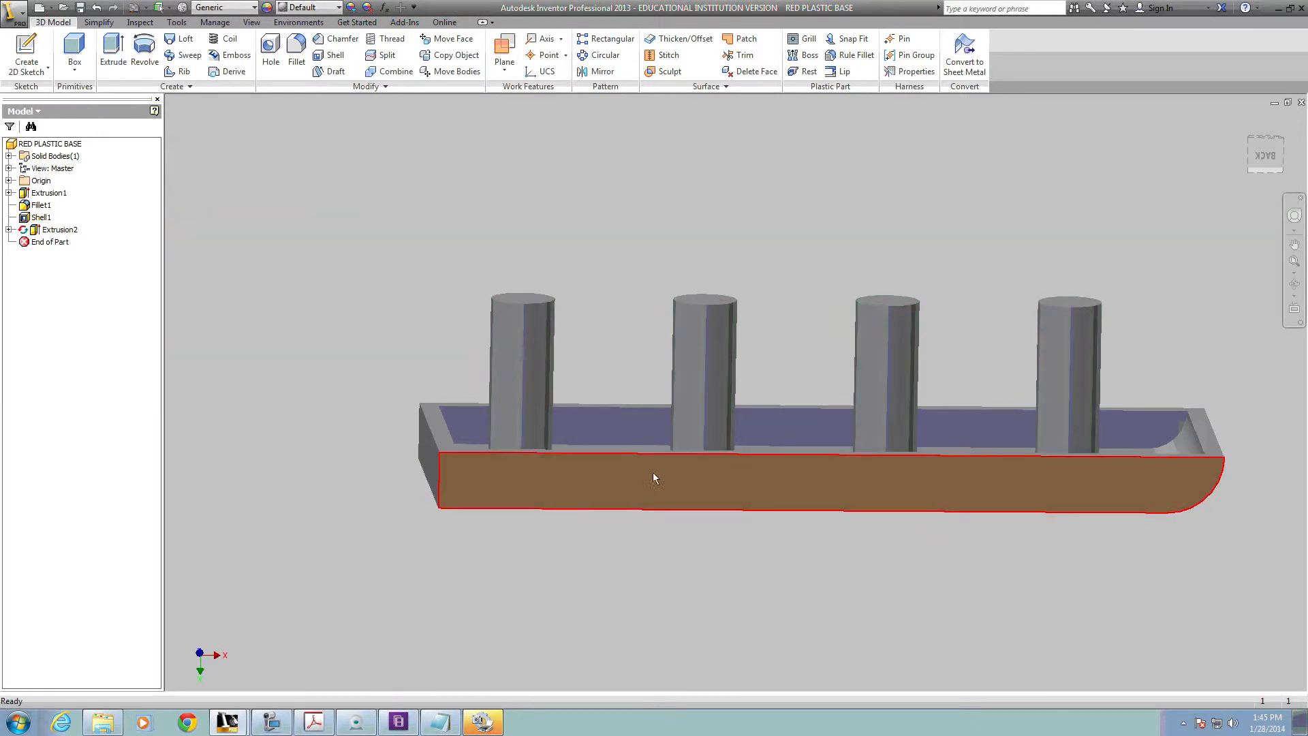
# Turn on visibility of the circle sketch that belongs to the four pegs' extrusion.
pyautogui.moveTo(658, 473)
pyautogui.keyDown('shift'); pyautogui.mouseDown(button='middle')
pyautogui.moveTo(662, 443)
pyautogui.moveTo(657, 481)
pyautogui.moveTo(657, 449)
pyautogui.moveTo(657, 463)
pyautogui.mouseUp(button='middle'); pyautogui.keyUp('shift')
pyautogui.click(9, 229)
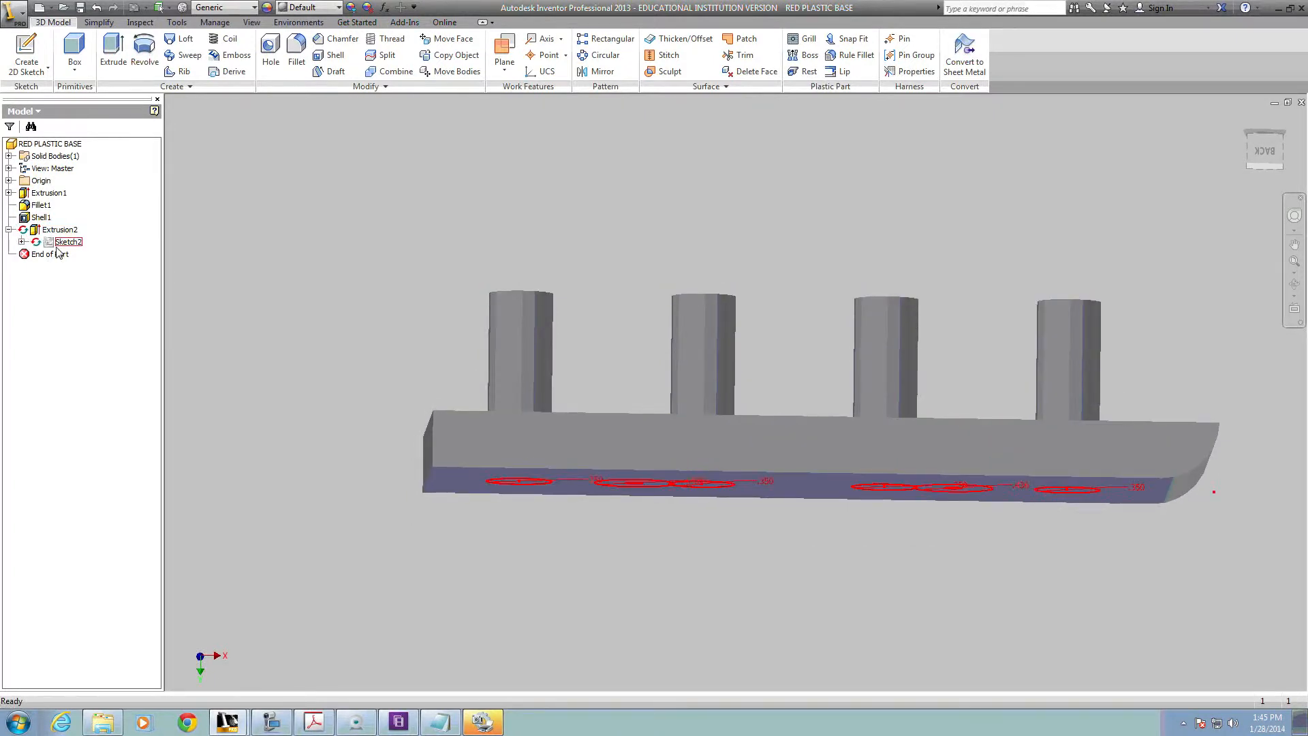
pyautogui.rightClick(56, 243)
pyautogui.click(80, 366)
pyautogui.moveTo(675, 480)
pyautogui.keyDown('shift'); pyautogui.mouseDown(button='middle')
pyautogui.moveTo(690, 465)
pyautogui.moveTo(649, 466)
pyautogui.moveTo(655, 513)
pyautogui.mouseUp(button='middle'); pyautogui.keyUp('shift')
pyautogui.moveTo(649, 462)
pyautogui.keyDown('shift'); pyautogui.mouseDown(button='middle')
pyautogui.moveTo(722, 529)
pyautogui.moveTo(652, 449)
pyautogui.mouseUp(button='middle'); pyautogui.keyUp('shift')
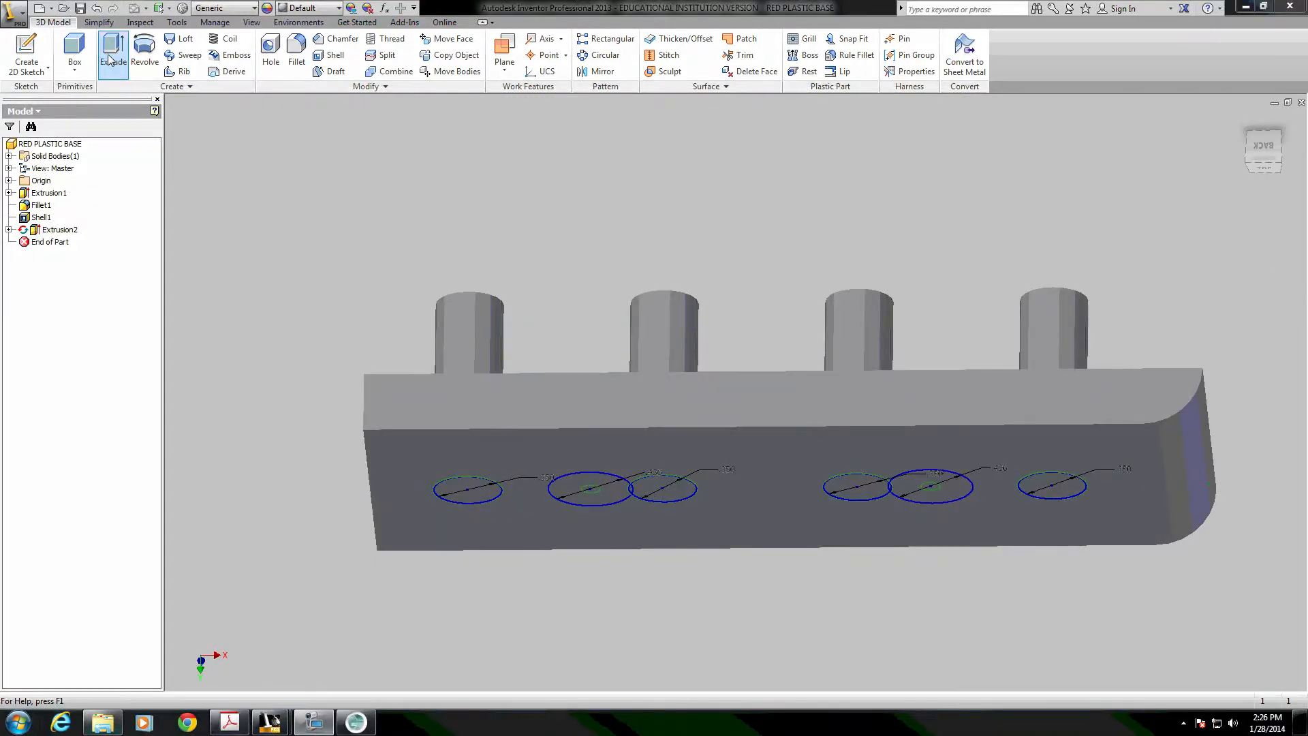
# Try to start another Extrude from the visible sketch of circles on the base's outer face.
pyautogui.click(111, 60)
pyautogui.click(631, 400)
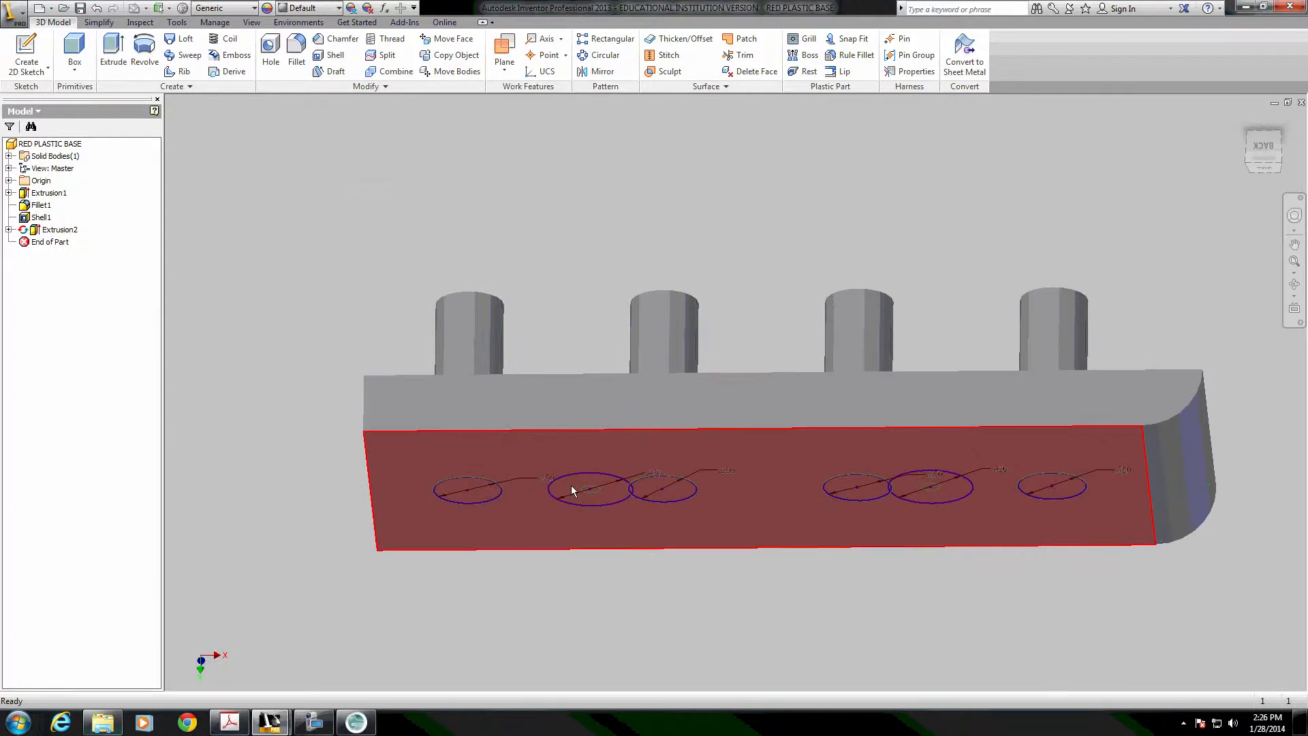
pyautogui.keyDown('shift'); pyautogui.moveTo(571, 485); pyautogui.dragTo(699, 496, button='middle'); pyautogui.keyUp('shift')
pyautogui.keyDown('shift'); pyautogui.moveTo(962, 525); pyautogui.dragTo(1052, 476, button='middle'); pyautogui.keyUp('shift')
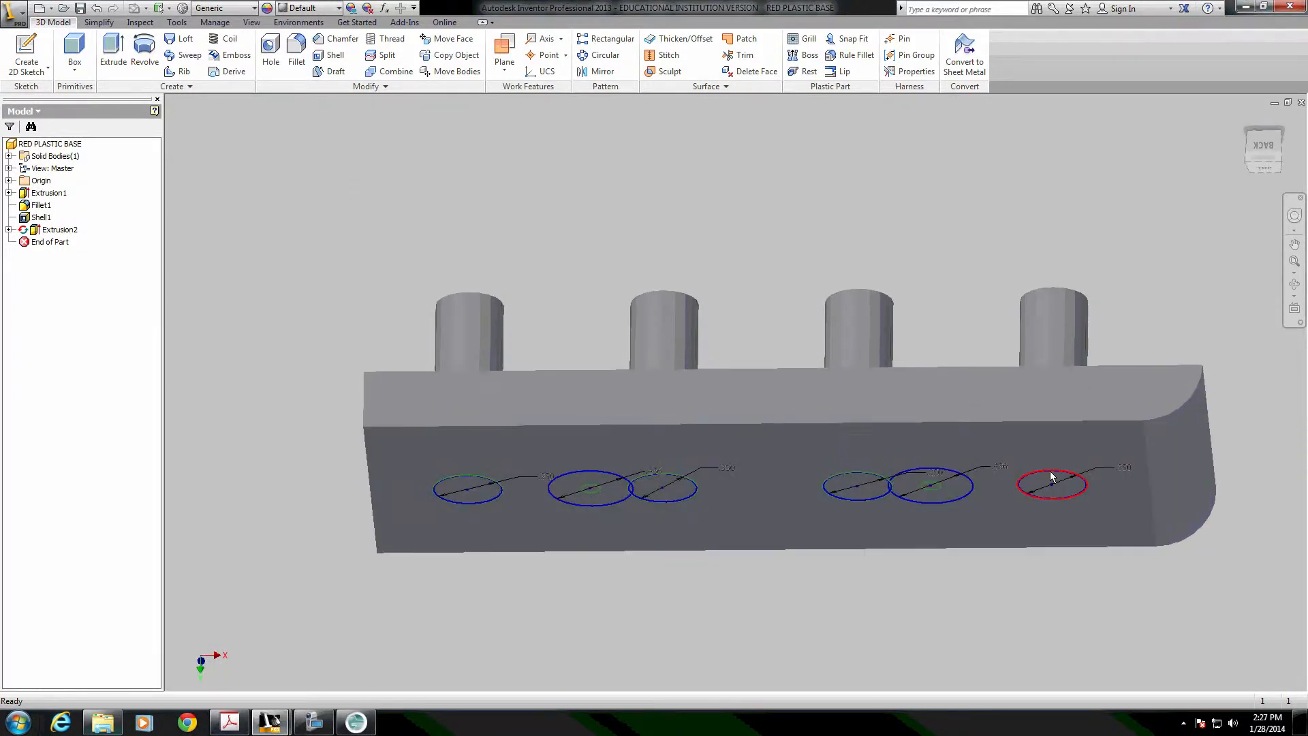
pyautogui.keyDown('shift'); pyautogui.moveTo(457, 419); pyautogui.dragTo(749, 423, button='middle'); pyautogui.keyUp('shift')
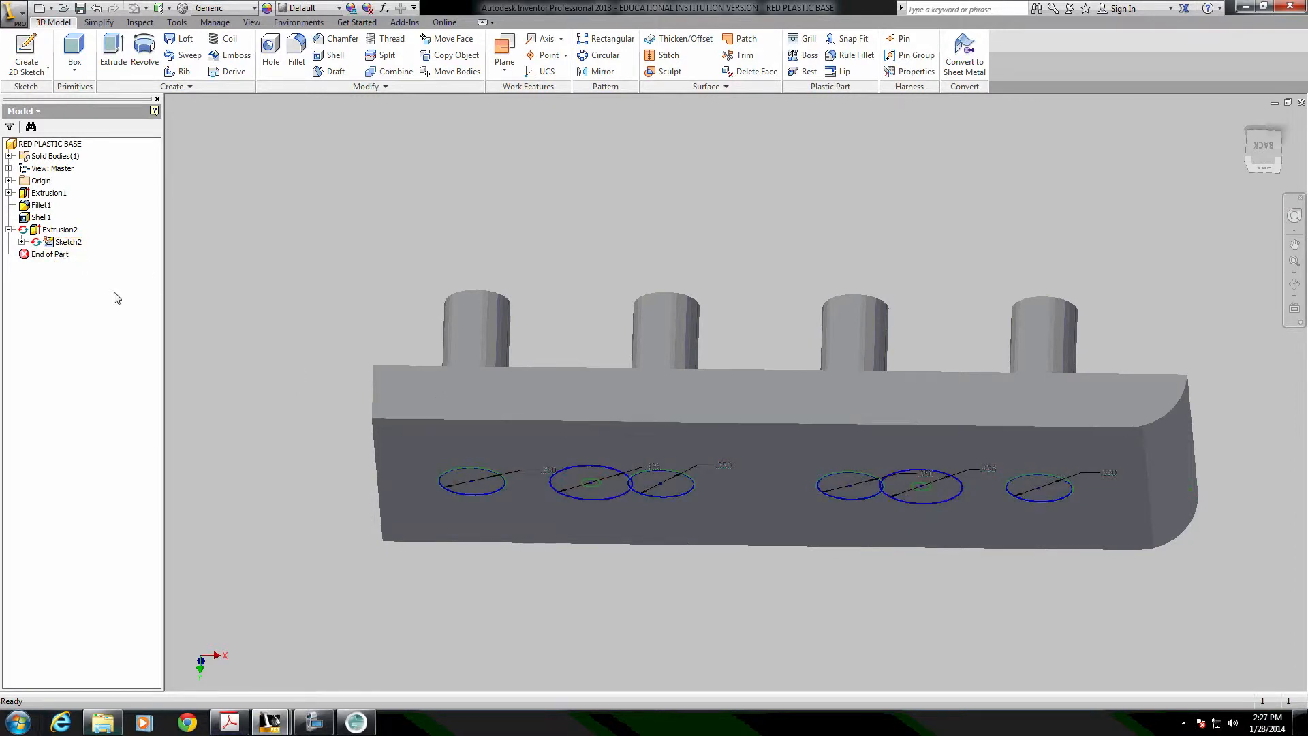
# Turn off Adaptive for the pegs' extrusion and select both .436 in circles, including their small centre circles, as profiles of a new Extrude.
pyautogui.rightClick(43, 230)
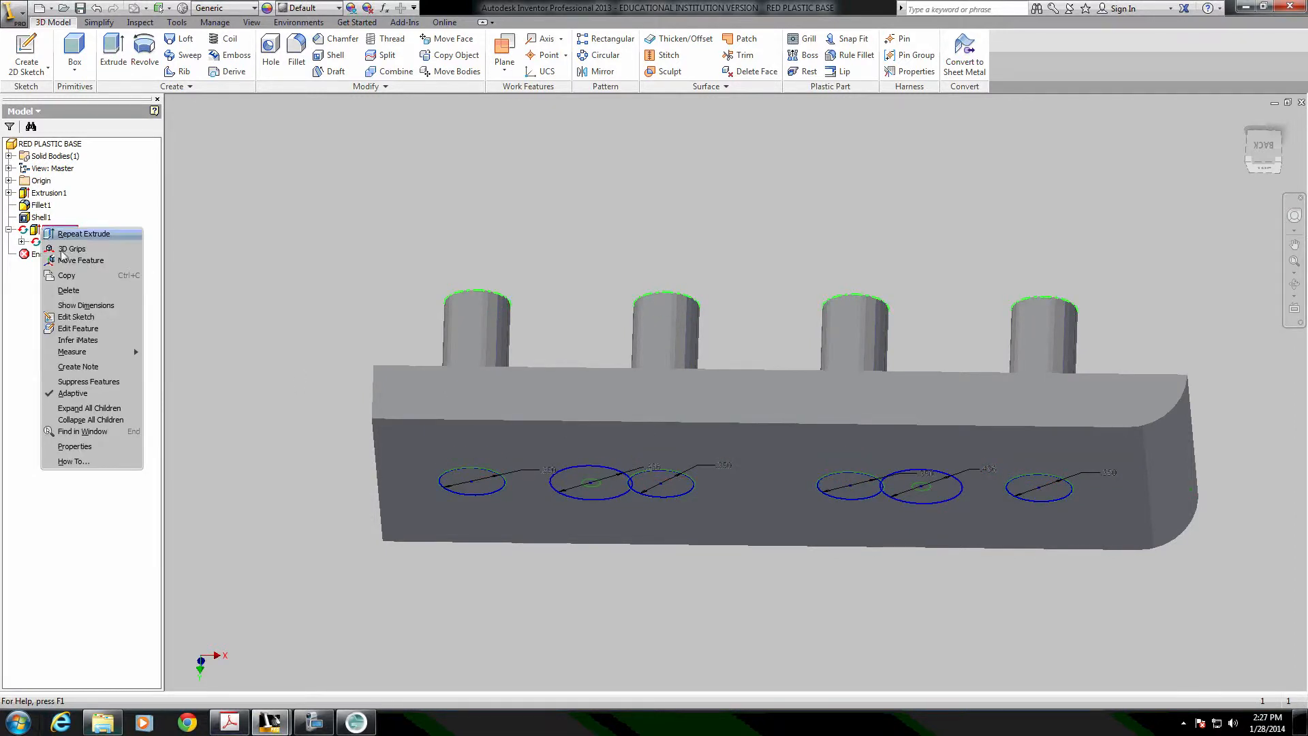
pyautogui.click(70, 394)
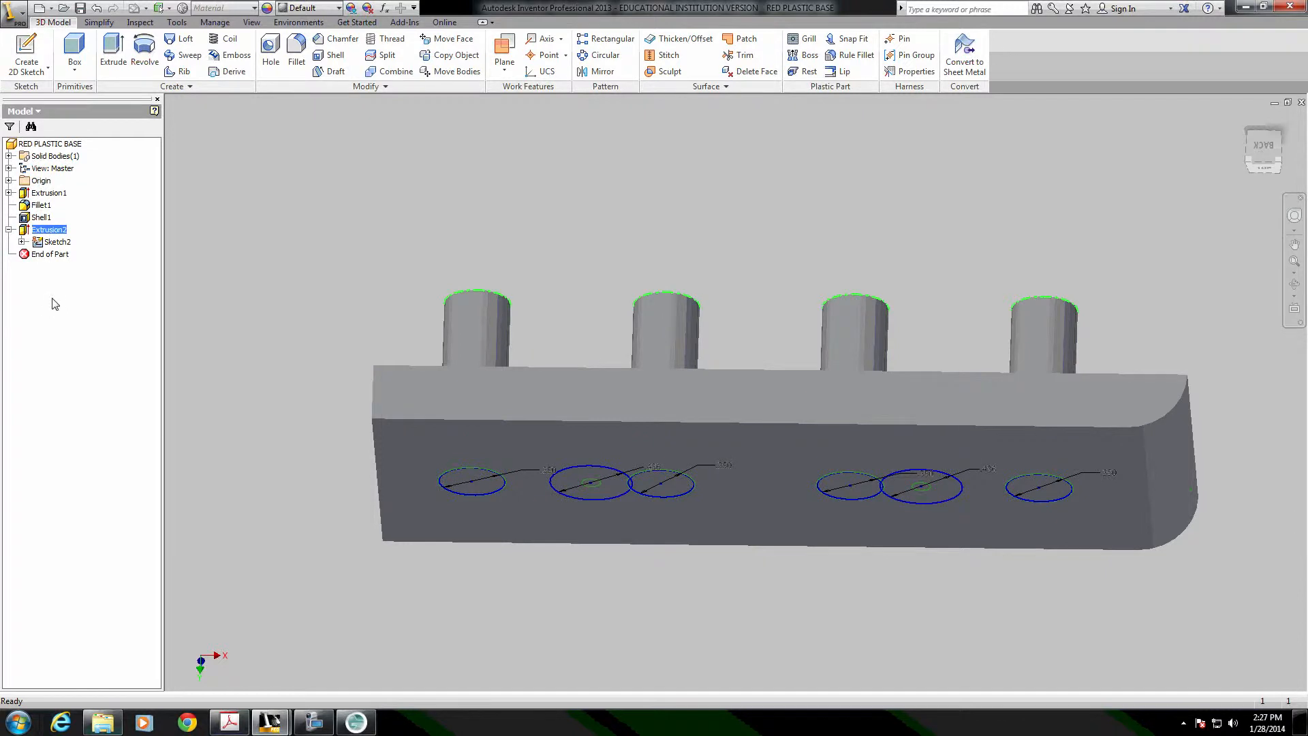
pyautogui.click(113, 47)
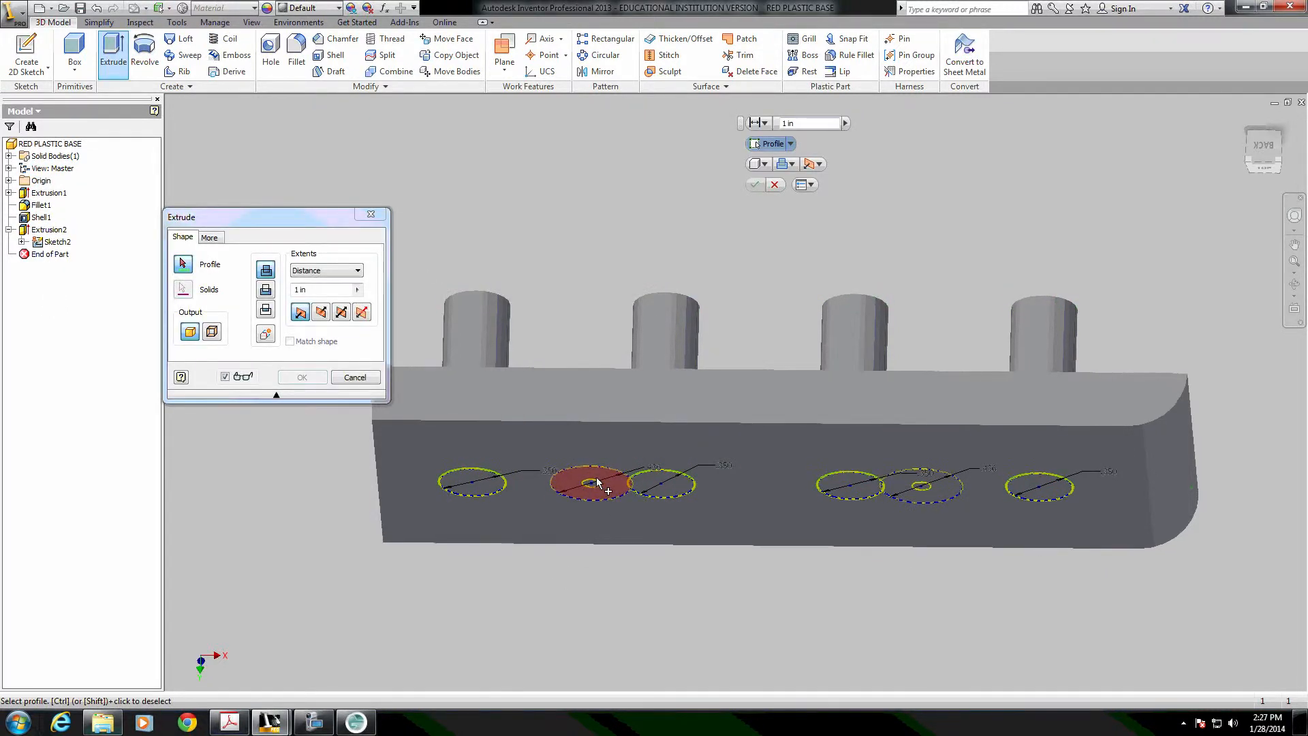
pyautogui.scroll(-3, 619, 450)
pyautogui.keyDown('shift'); pyautogui.moveTo(616, 508); pyautogui.dragTo(556, 500, button='middle'); pyautogui.keyUp('shift')
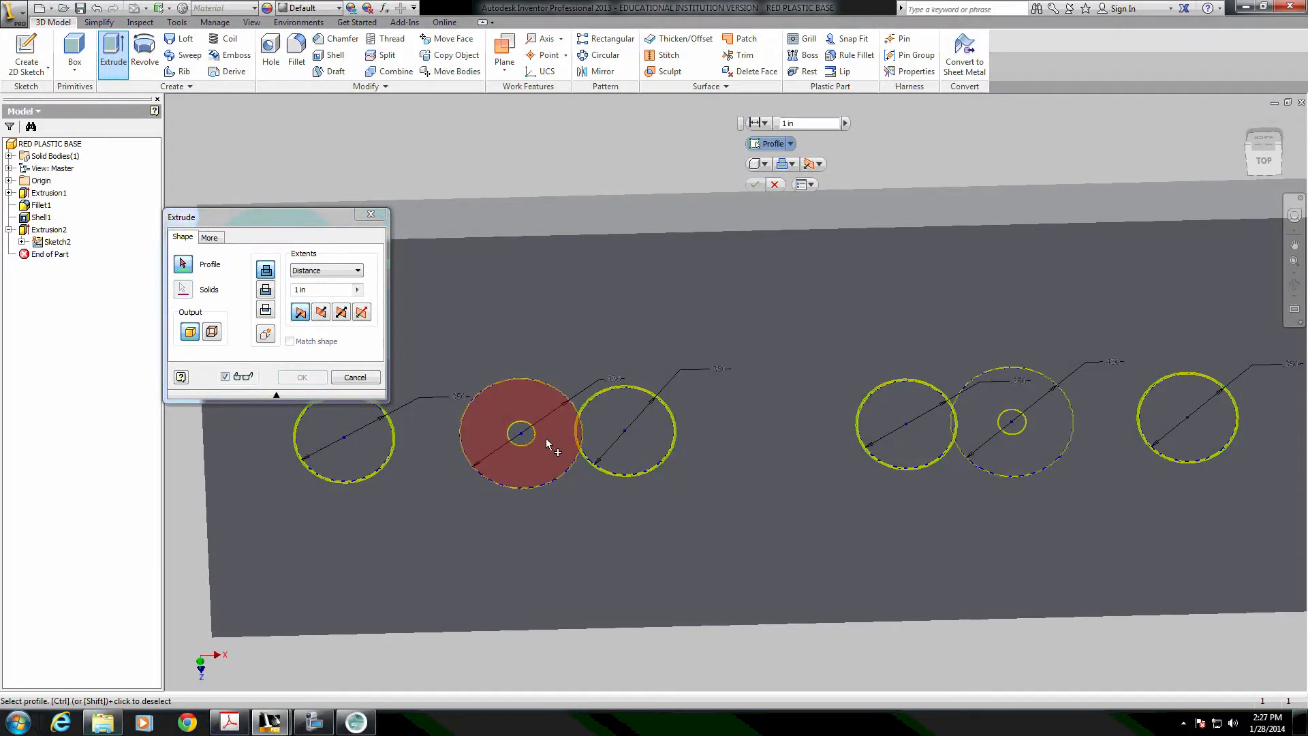
pyautogui.click(546, 438)
pyautogui.click(1060, 445)
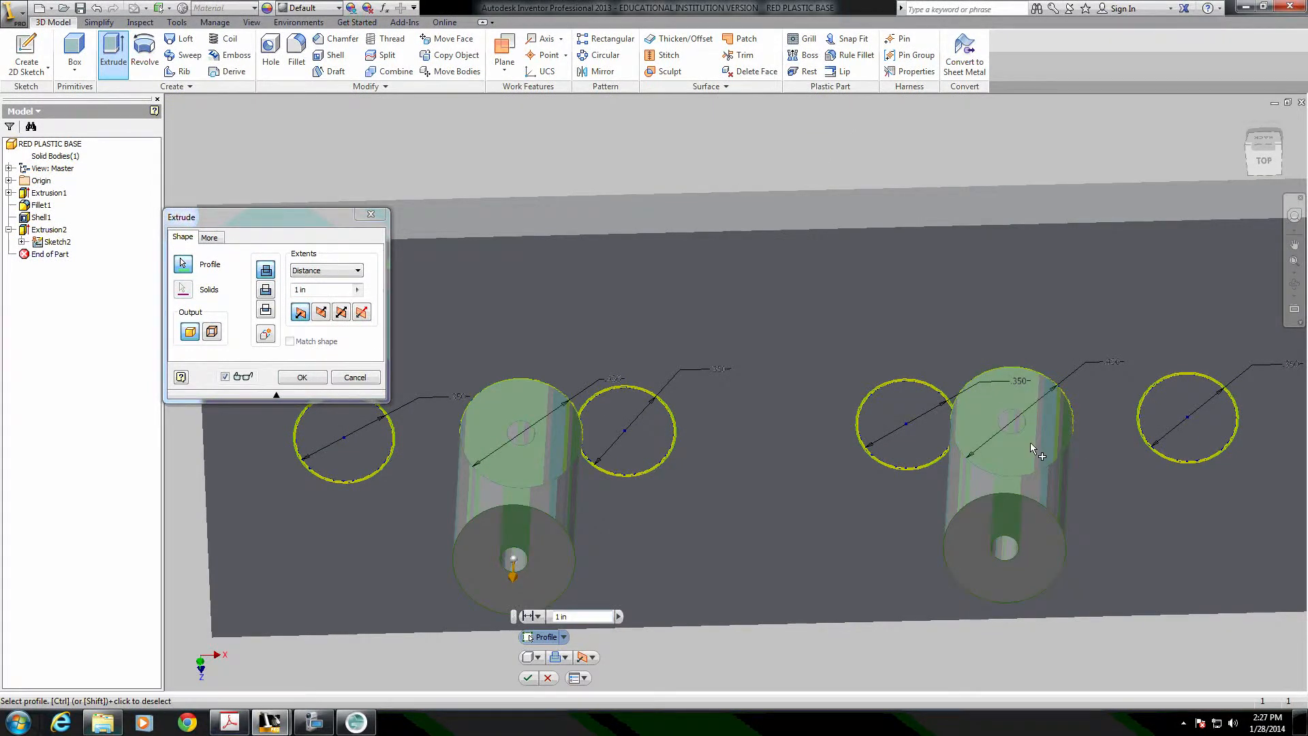
pyautogui.click(1014, 427)
pyautogui.click(528, 437)
# Extrude the two .436 in circles .31 in as joined material, flipped toward the base's hollow side.
pyautogui.keyDown('shift'); pyautogui.moveTo(689, 446); pyautogui.dragTo(701, 492, button='middle'); pyautogui.keyUp('shift')
pyautogui.scroll(4, 702, 490)
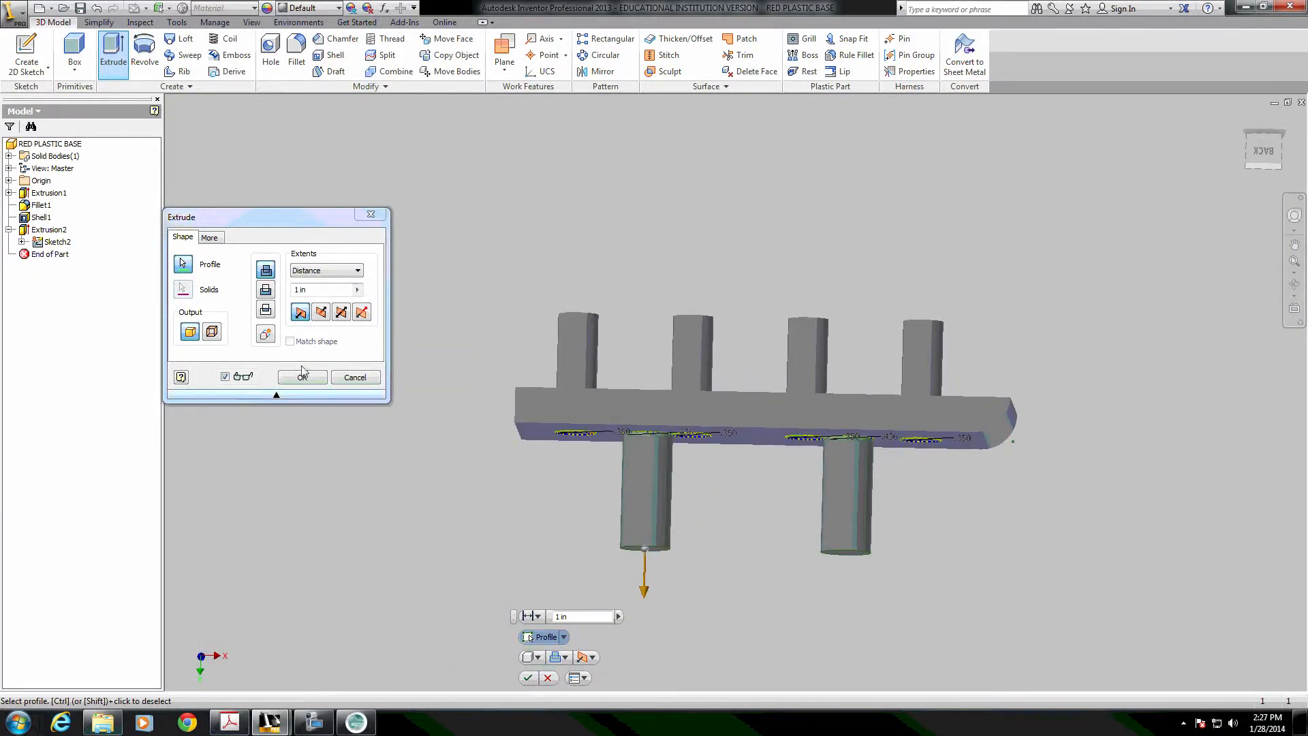
pyautogui.click(321, 312)
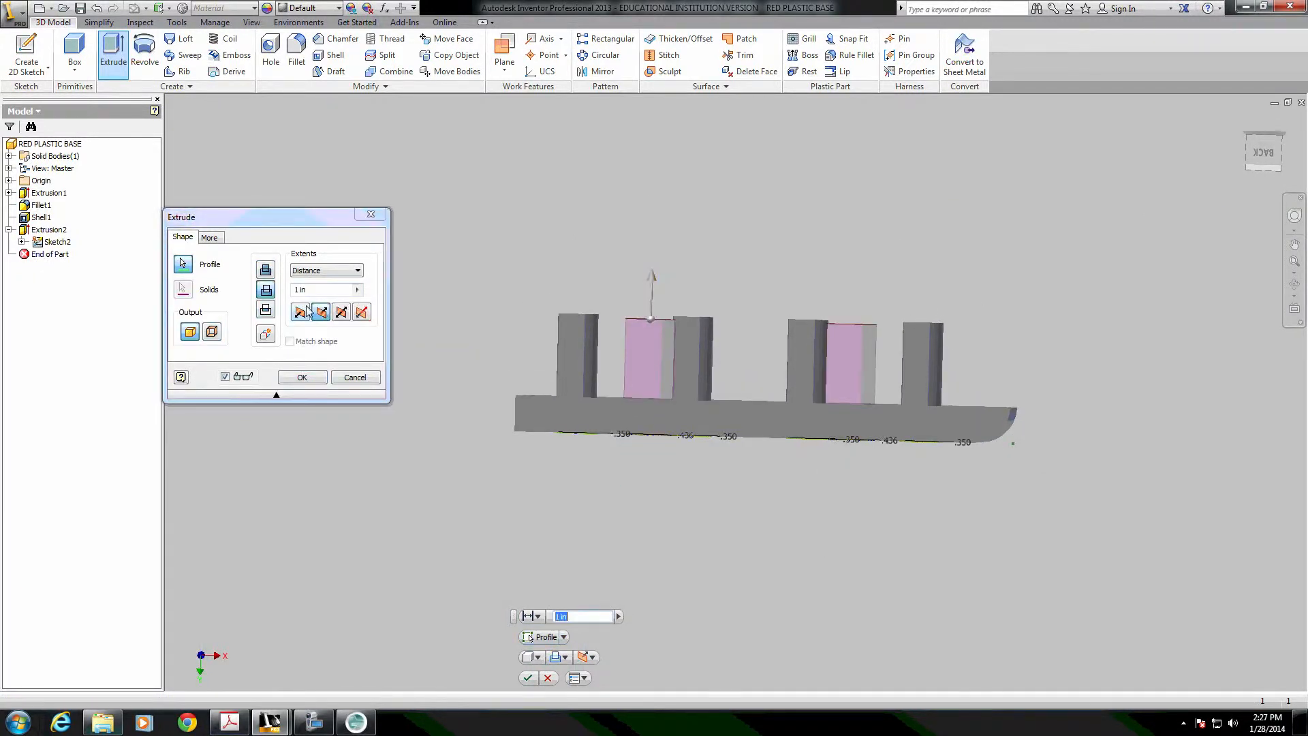
pyautogui.click(266, 270)
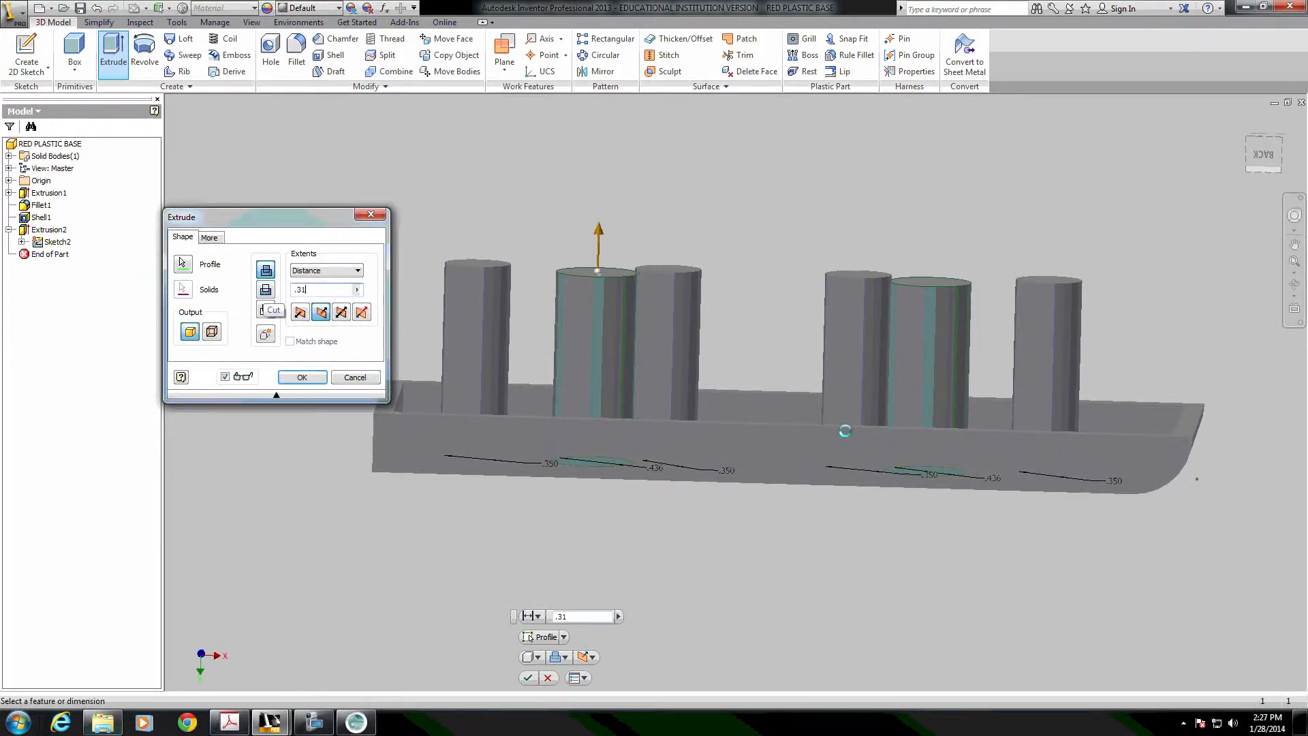
pyautogui.click(312, 379)
# Hide the sketch of circles and turn Adaptive back on for the four pegs' extrusion.
pyautogui.moveTo(318, 384)
pyautogui.keyDown('shift'); pyautogui.mouseDown(button='middle')
pyautogui.moveTo(557, 409)
pyautogui.moveTo(653, 374)
pyautogui.moveTo(639, 427)
pyautogui.moveTo(914, 446)
pyautogui.moveTo(779, 432)
pyautogui.moveTo(653, 459)
pyautogui.moveTo(918, 403)
pyautogui.moveTo(524, 400)
pyautogui.mouseUp(button='middle'); pyautogui.keyUp('shift')
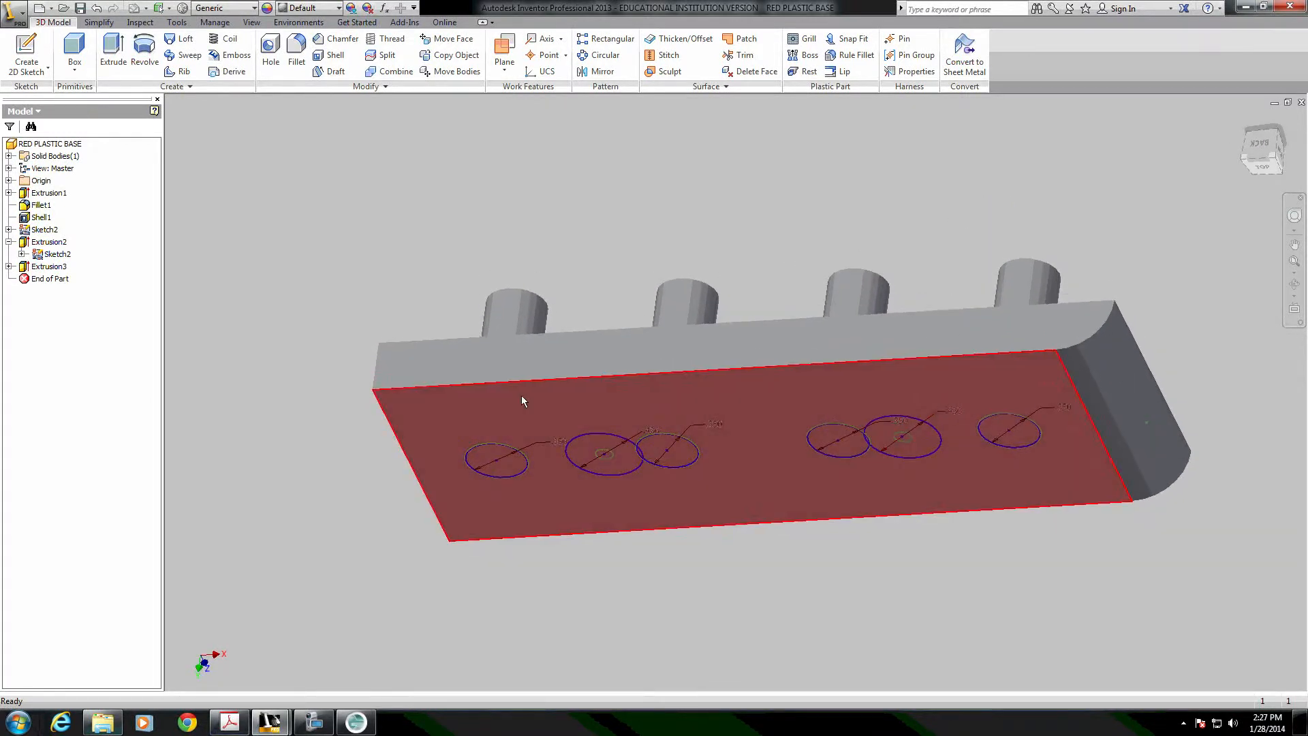
pyautogui.rightClick(39, 255)
pyautogui.click(67, 379)
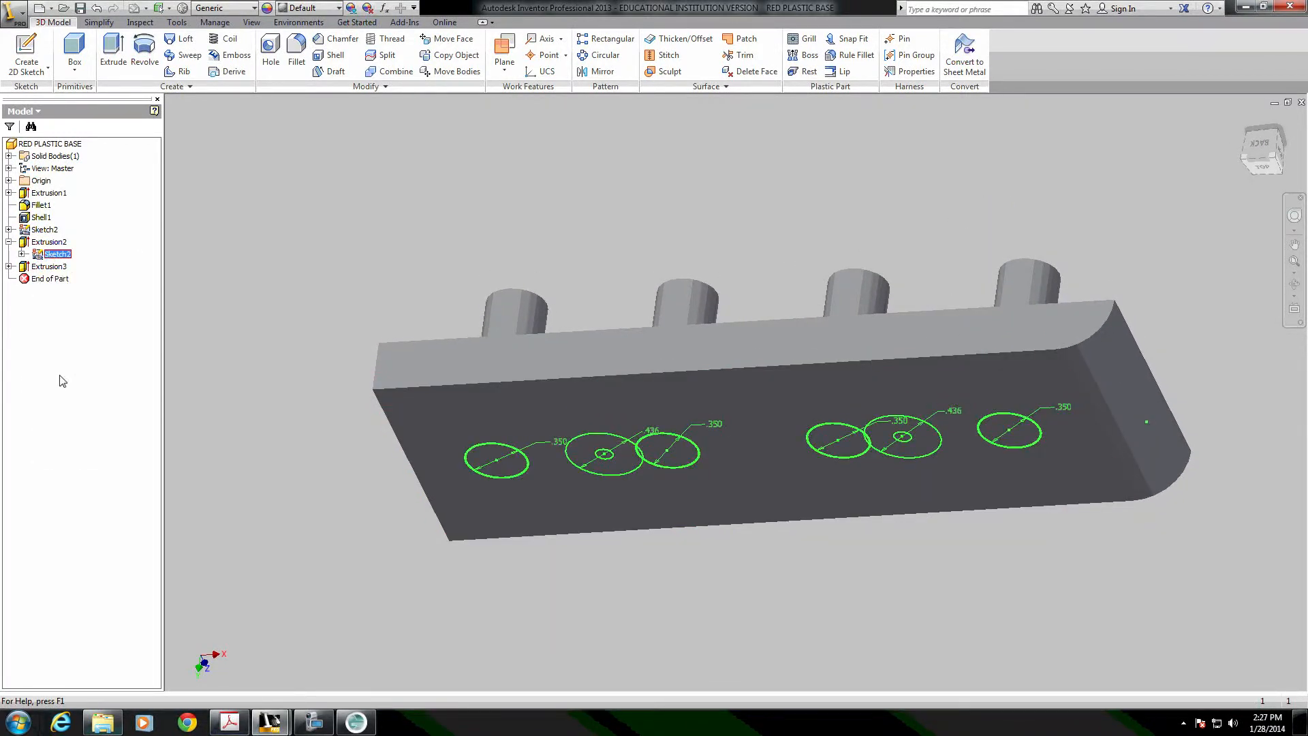
pyautogui.rightClick(26, 244)
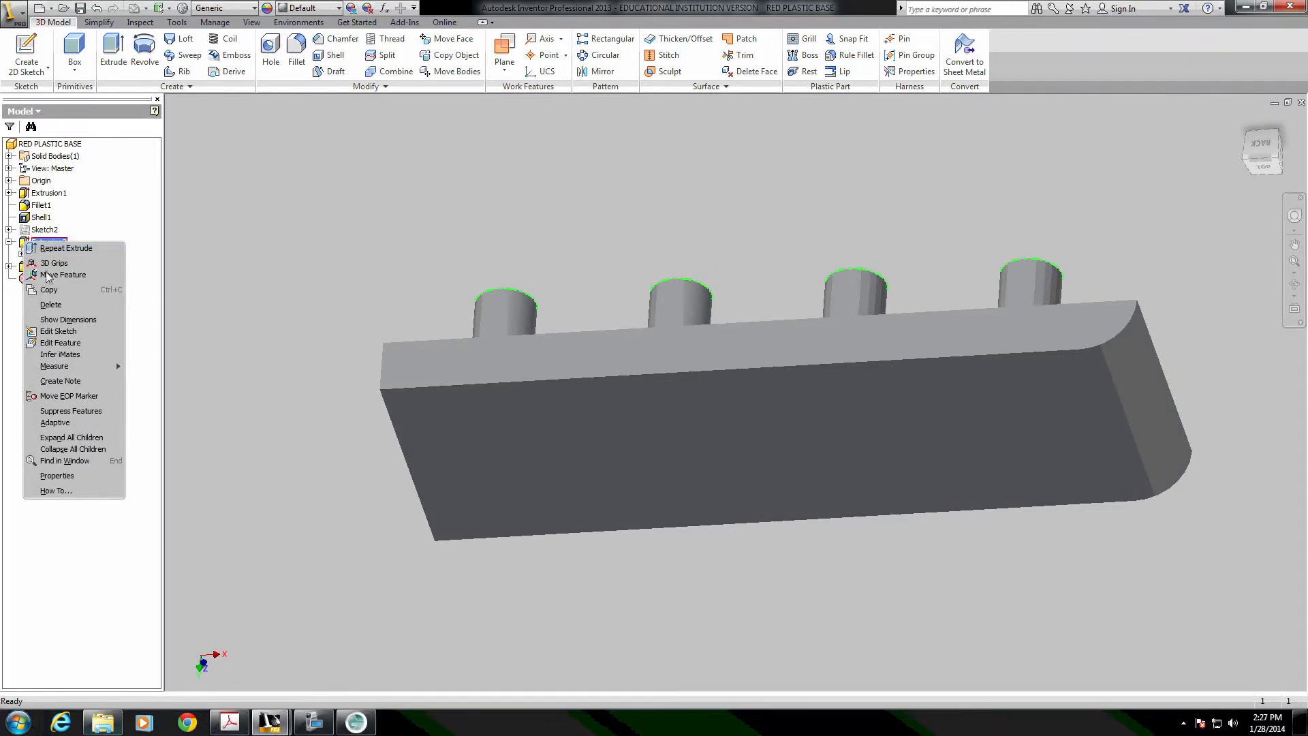
pyautogui.click(60, 423)
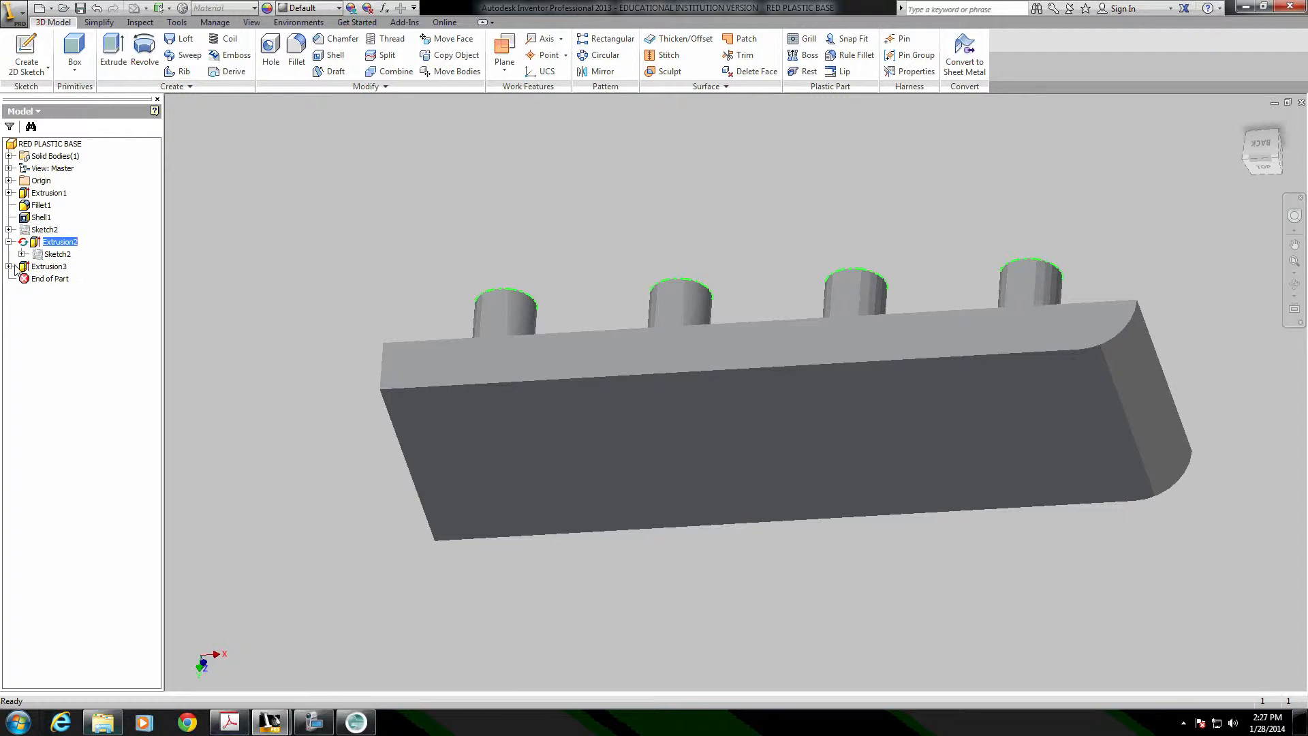
pyautogui.click(264, 336)
pyautogui.keyDown('shift'); pyautogui.moveTo(522, 436); pyautogui.dragTo(910, 526, button='middle'); pyautogui.keyUp('shift')
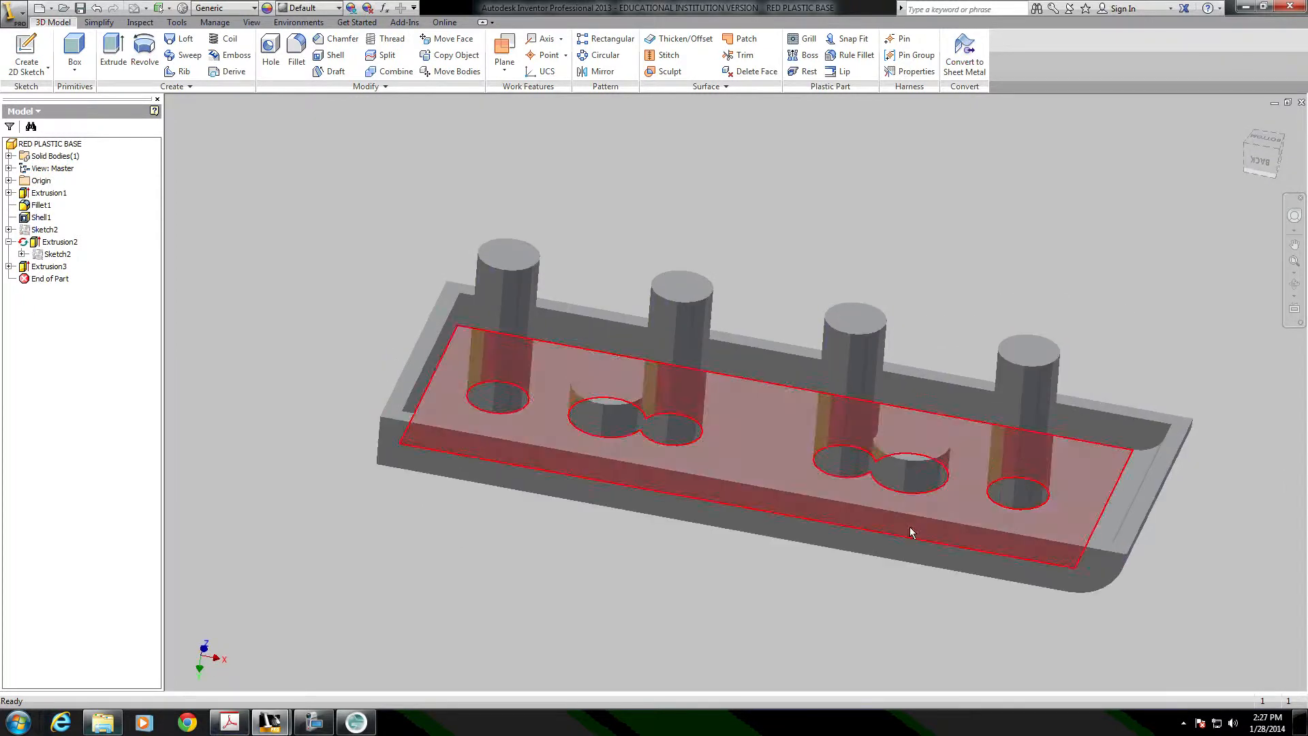
pyautogui.keyDown('shift'); pyautogui.moveTo(499, 250); pyautogui.dragTo(497, 260, button='middle'); pyautogui.keyUp('shift')
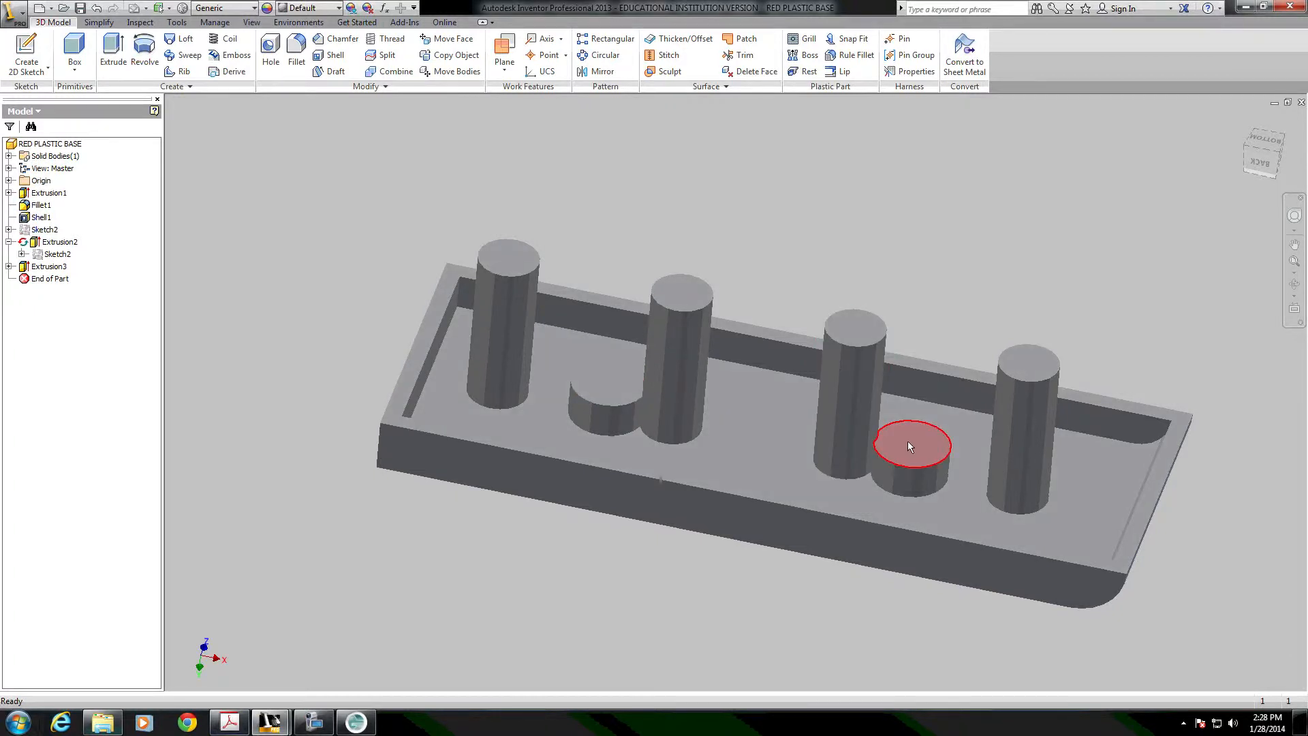
pyautogui.click(752, 446)
pyautogui.click(601, 342)
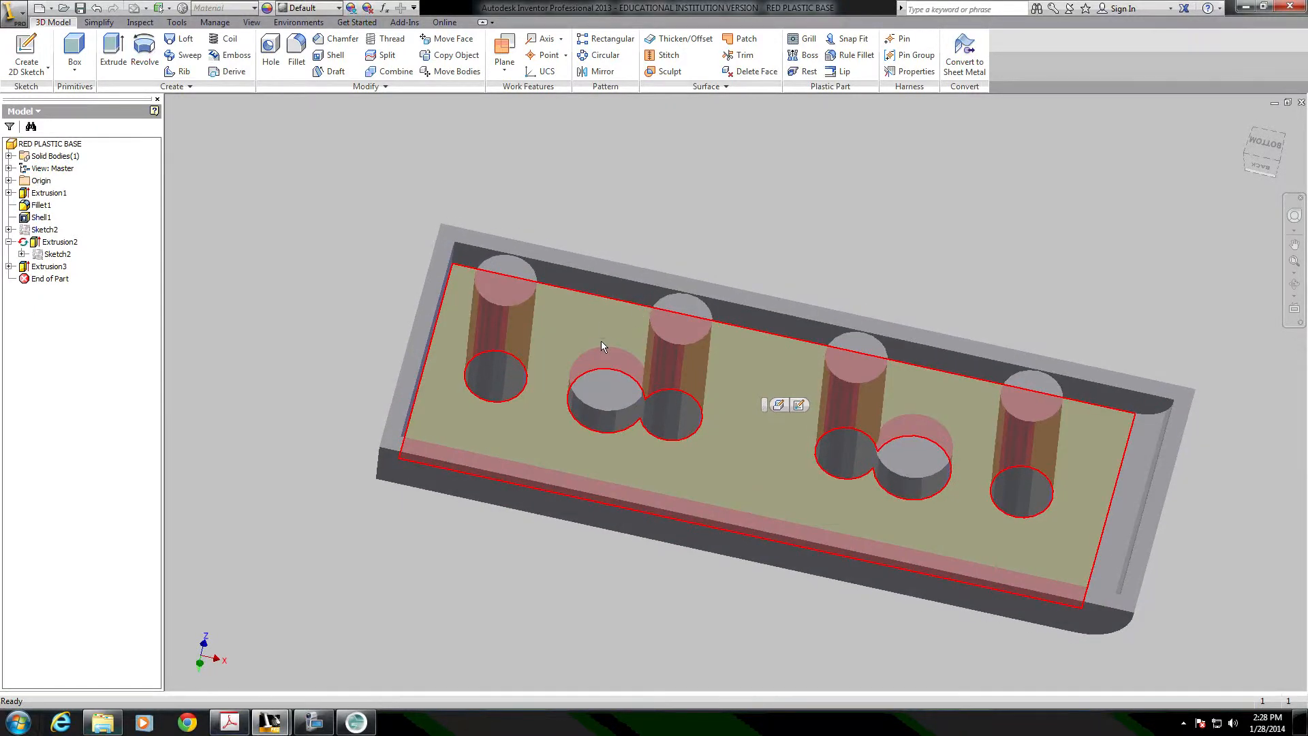
pyautogui.click(598, 225)
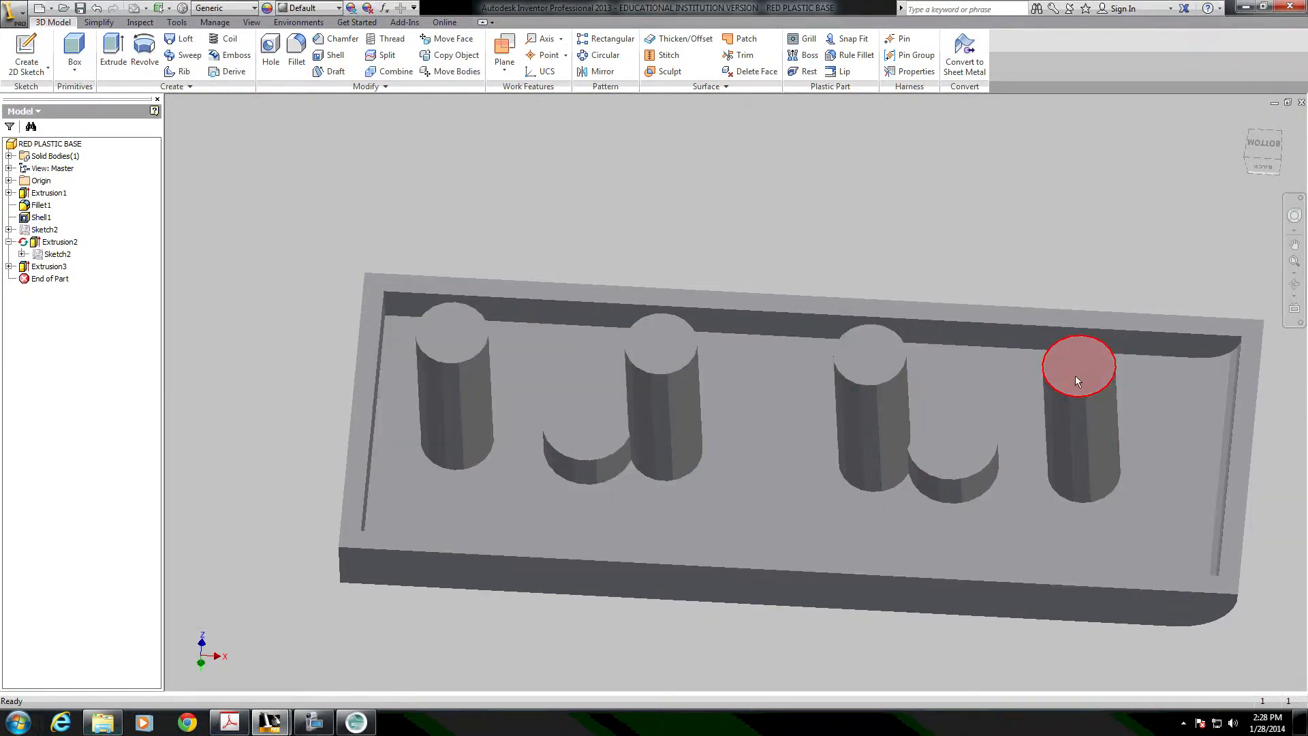
# Start a sketch on the flat-end peg's top face and project the other three tall pegs' circular edges into it.
pyautogui.click(26, 53)
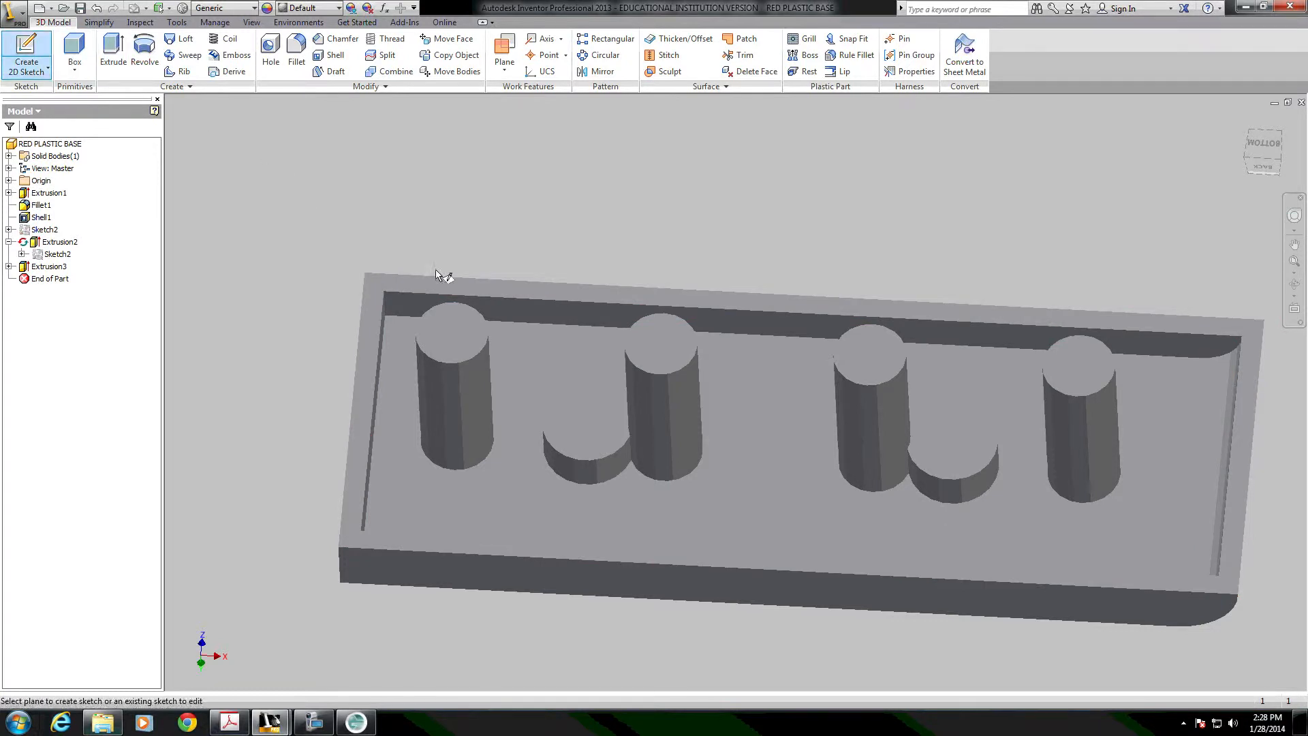
pyautogui.click(480, 342)
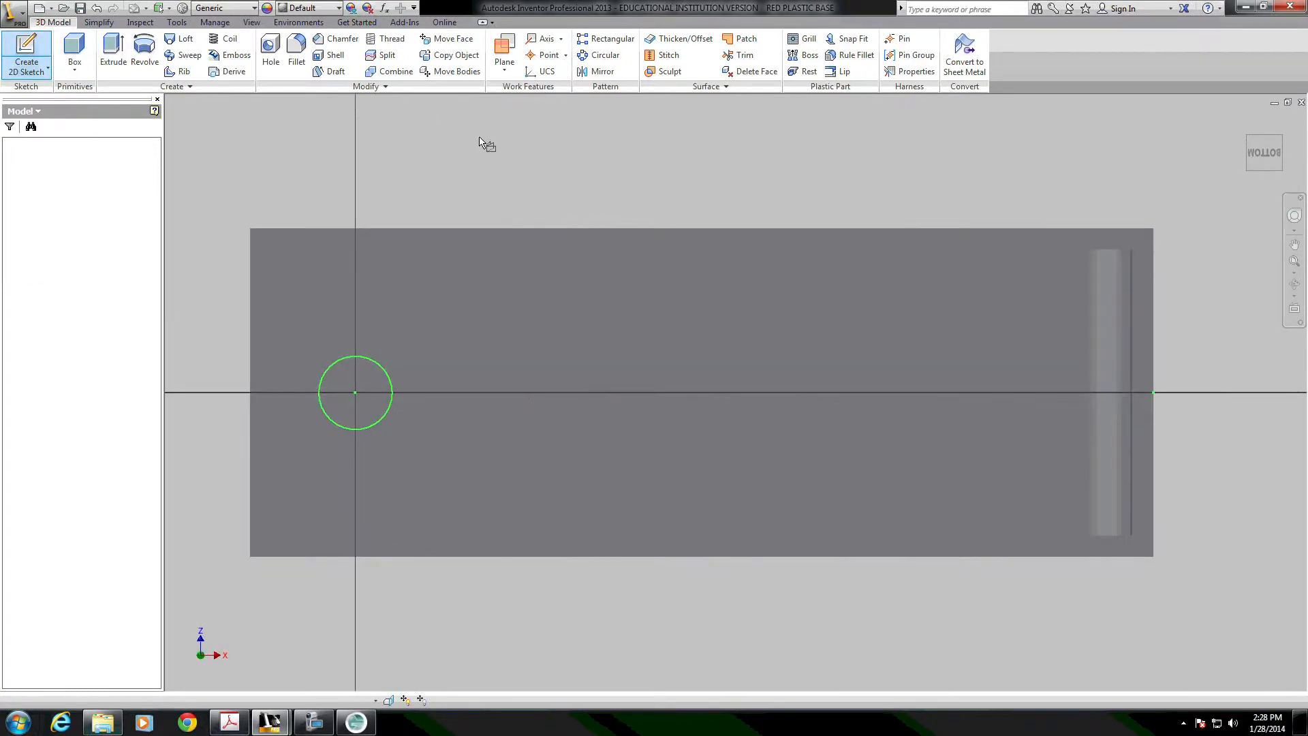
pyautogui.click(338, 68)
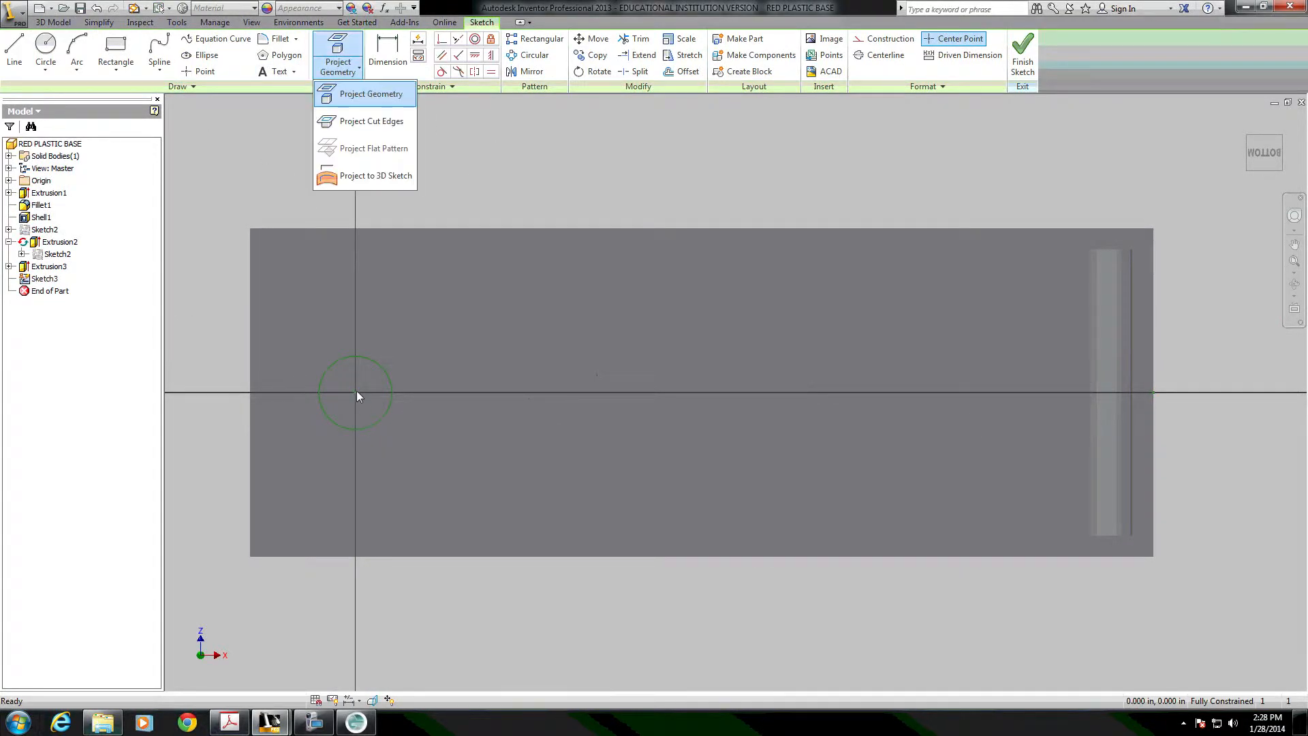
pyautogui.click(368, 94)
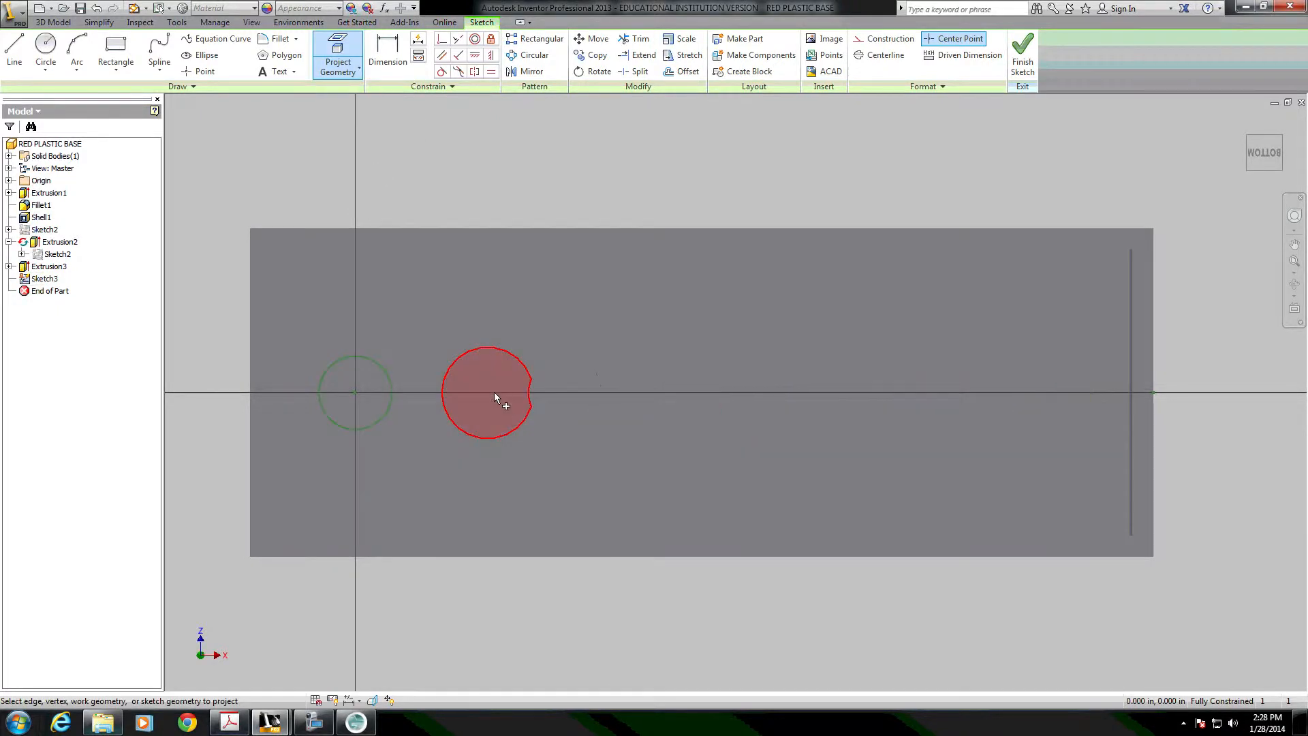
pyautogui.click(570, 394)
pyautogui.click(766, 406)
pyautogui.click(993, 418)
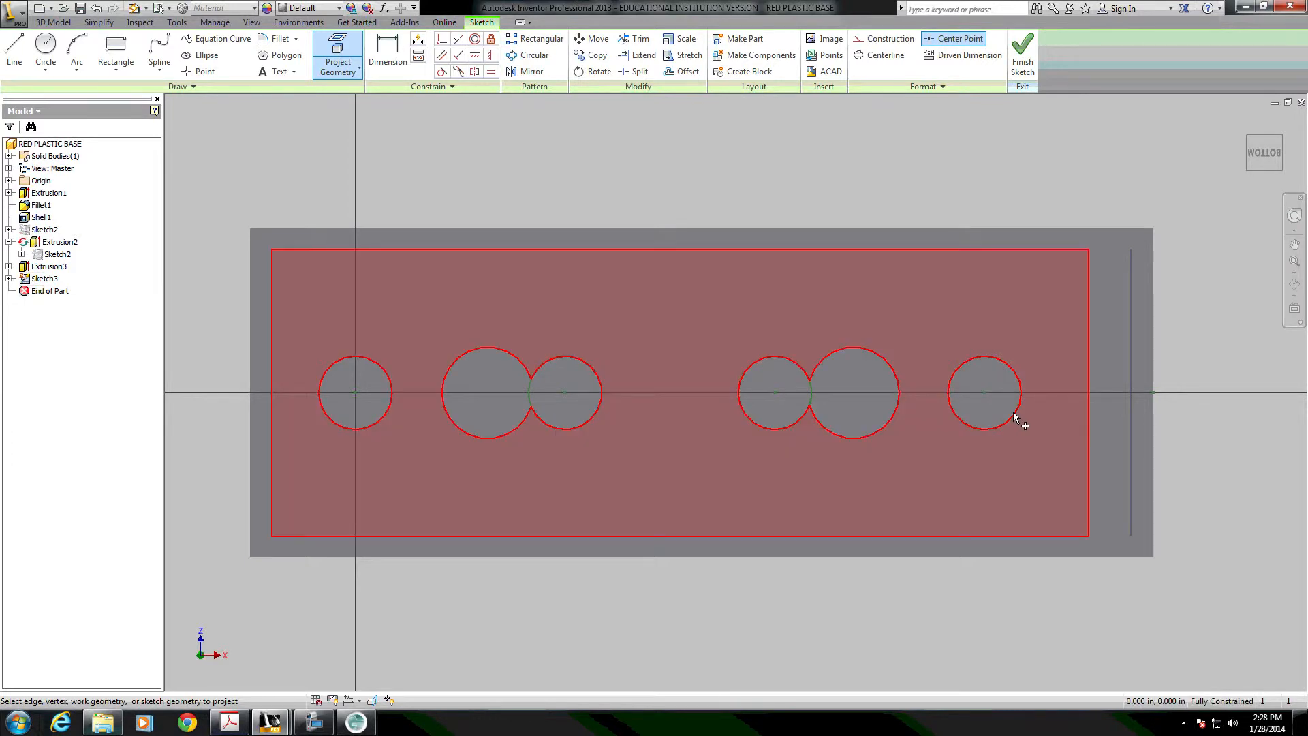
# Place a sketch point at the centre of each of the four peg circles and finish the sketch.
pyautogui.click(204, 71)
pyautogui.click(355, 392)
pyautogui.click(565, 392)
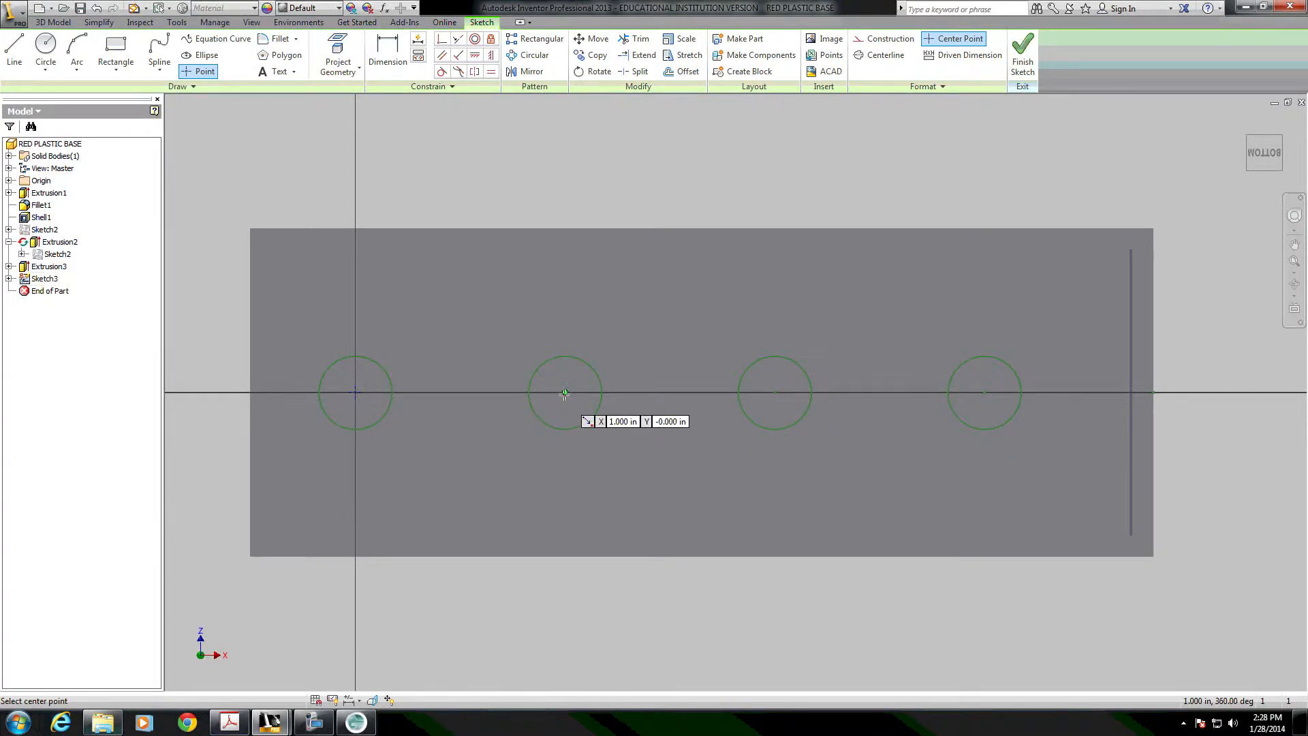
pyautogui.click(774, 392)
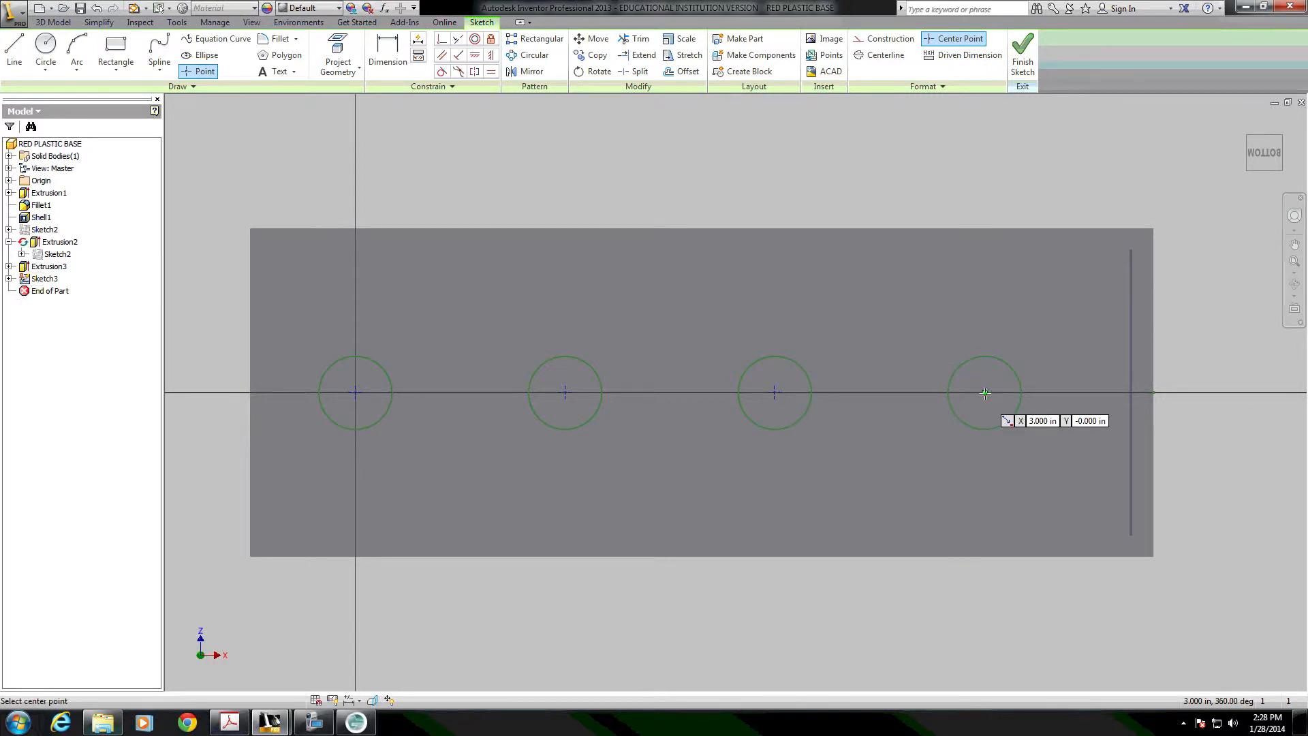
pyautogui.click(984, 392)
pyautogui.click(1023, 56)
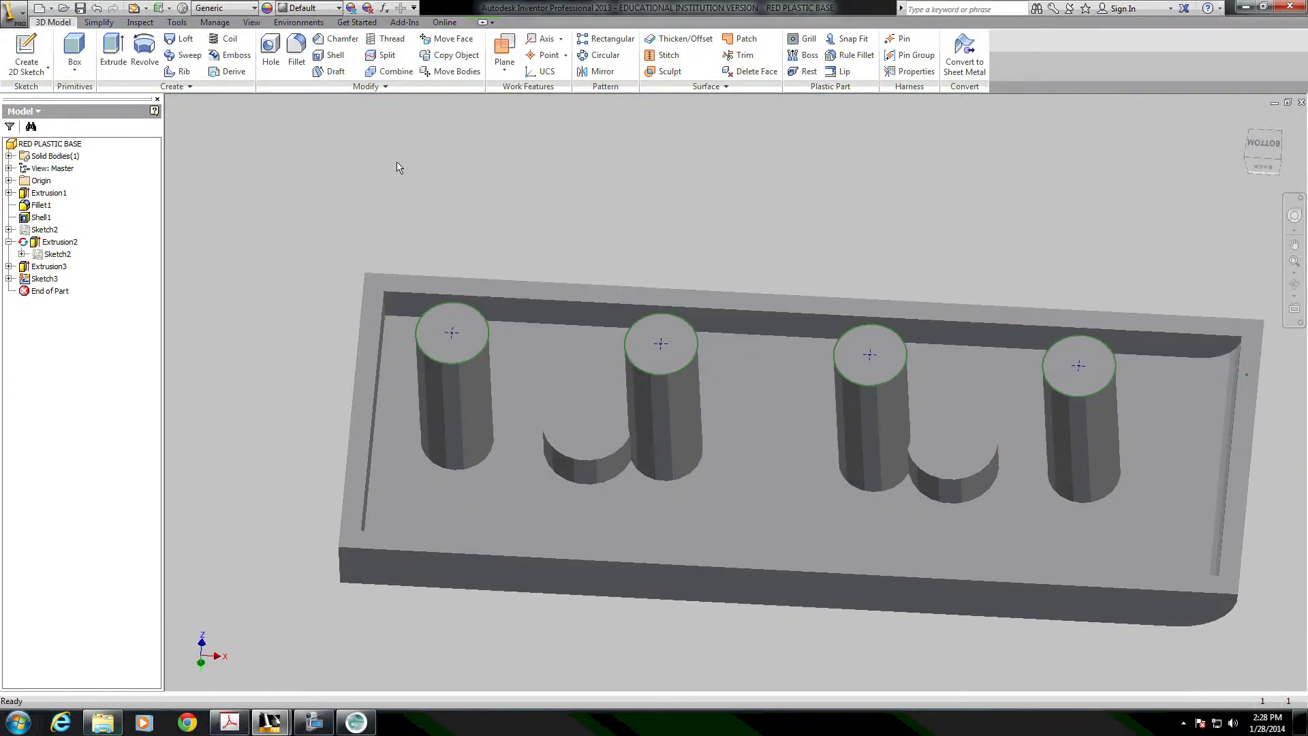
# Cut flat-bottomed .185 in diameter holes at the four peg centre points to a depth of .72+.31-.1 in.
pyautogui.click(270, 59)
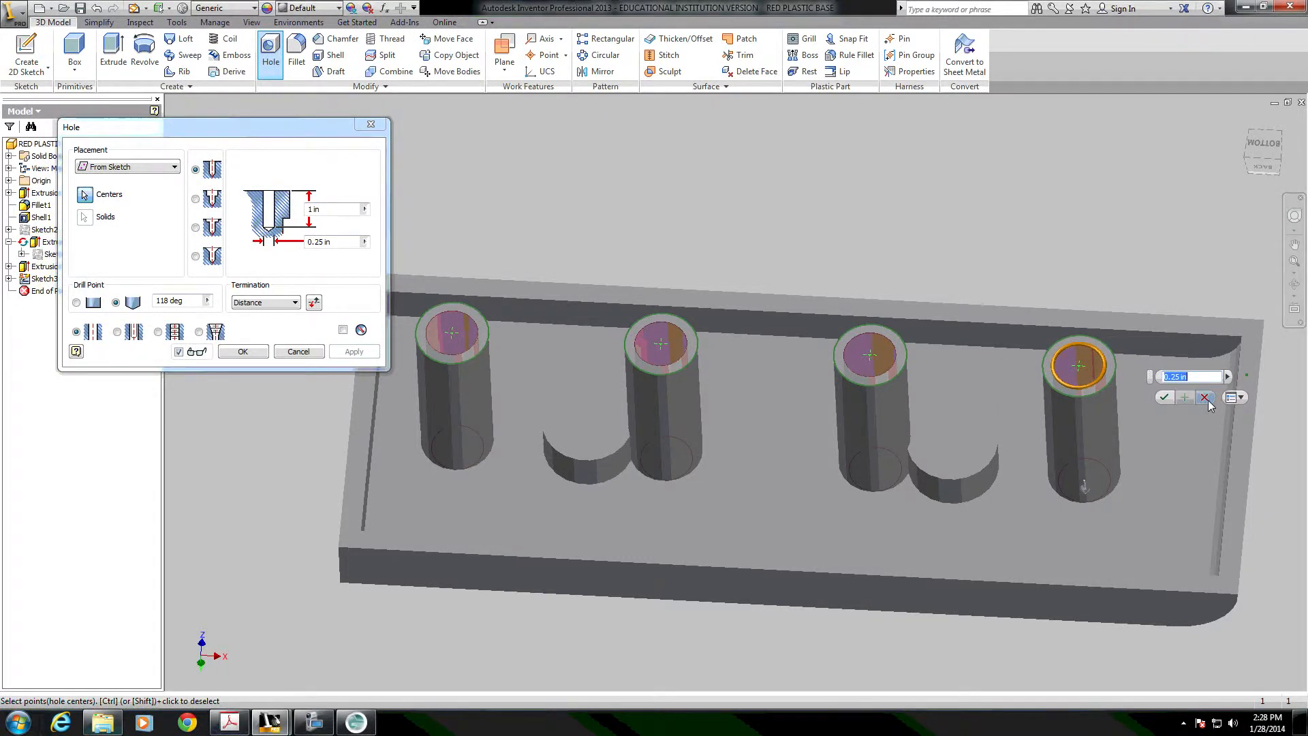
pyautogui.moveTo(281, 125); pyautogui.dragTo(248, 126)
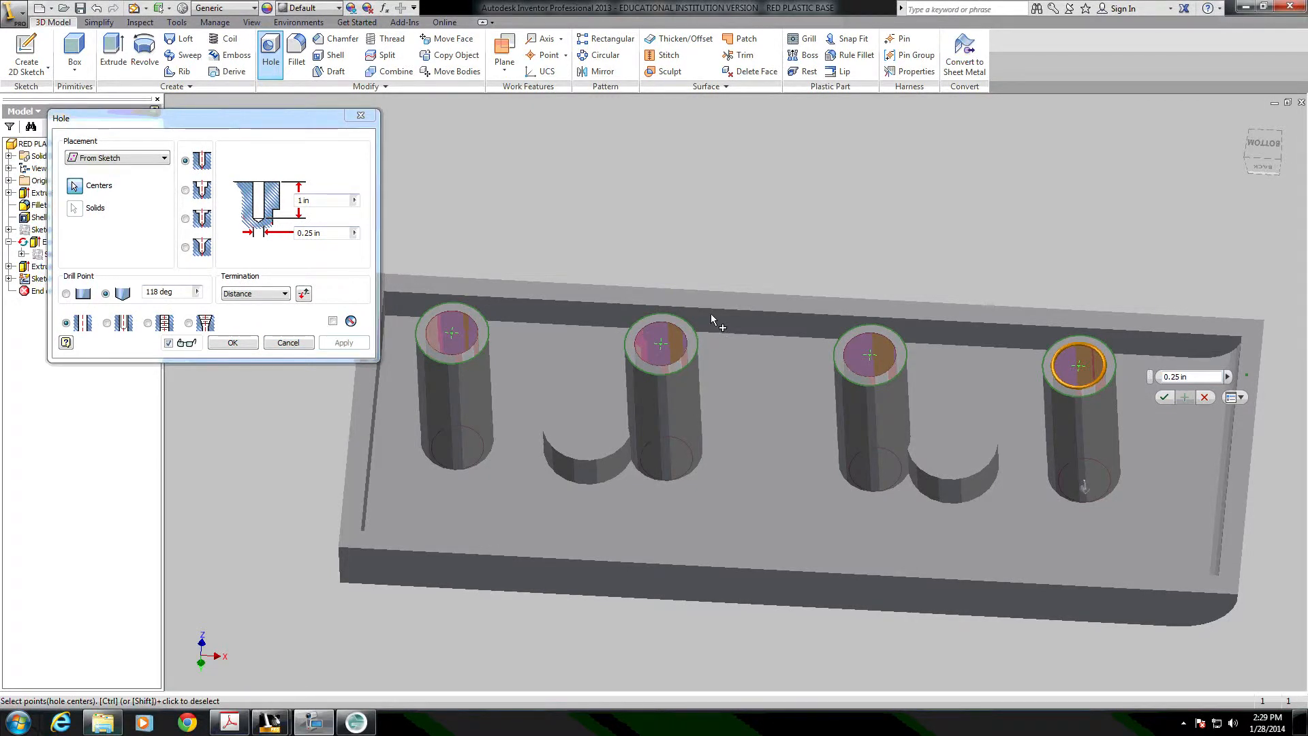
pyautogui.click(335, 200)
pyautogui.click(323, 234)
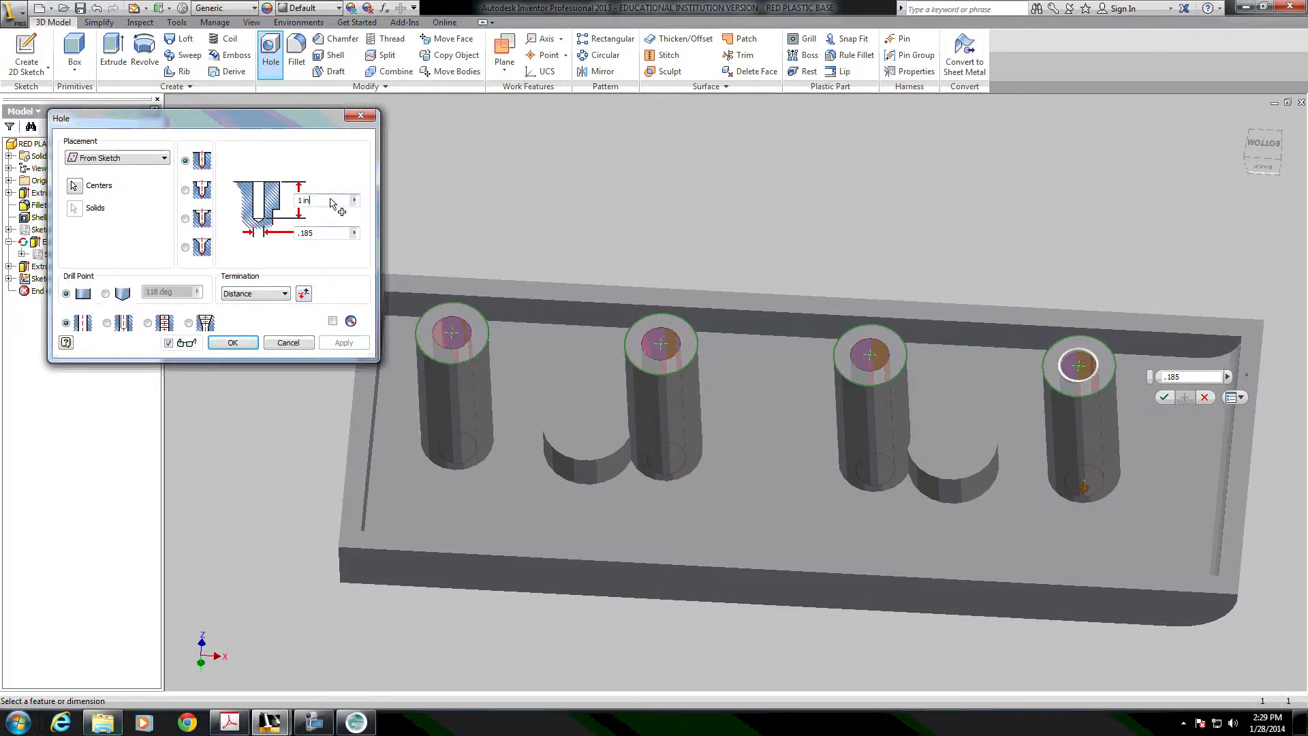
pyautogui.moveTo(330, 199); pyautogui.dragTo(247, 201)
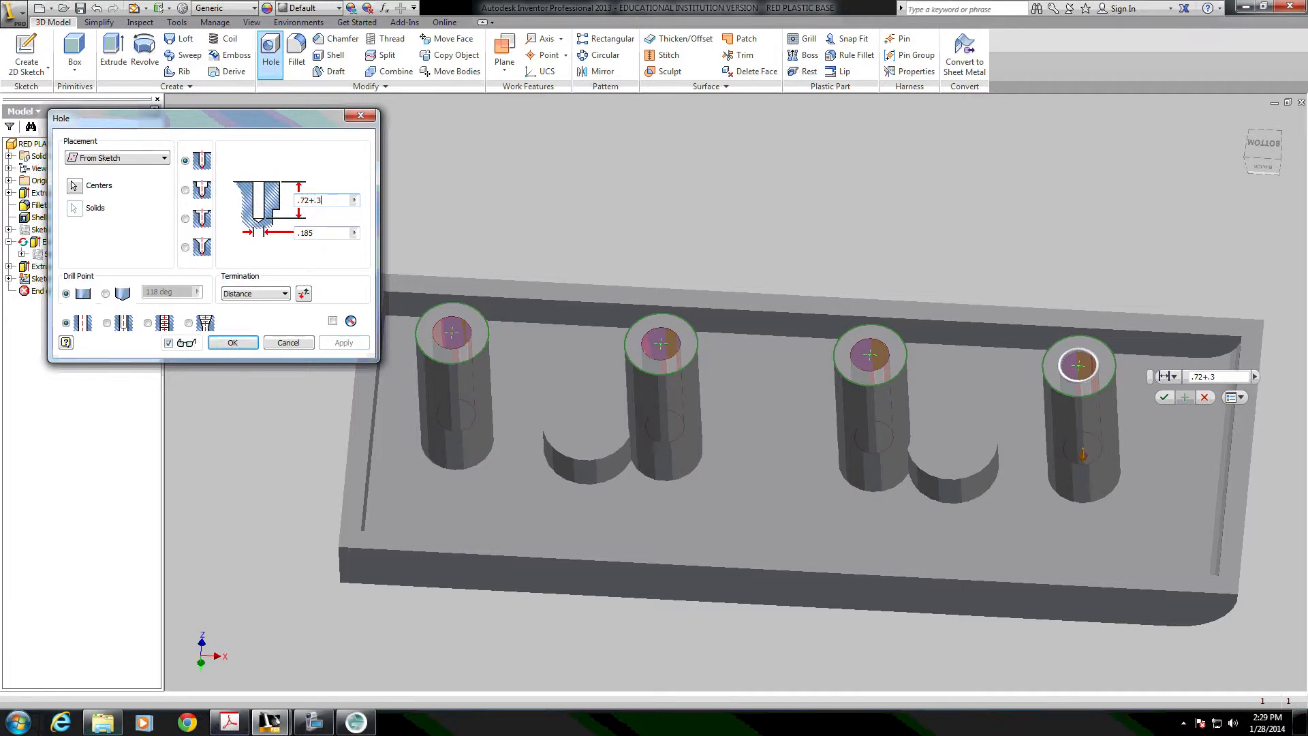
pyautogui.keyDown('shift'); pyautogui.moveTo(672, 545); pyautogui.dragTo(587, 513, button='middle'); pyautogui.keyUp('shift')
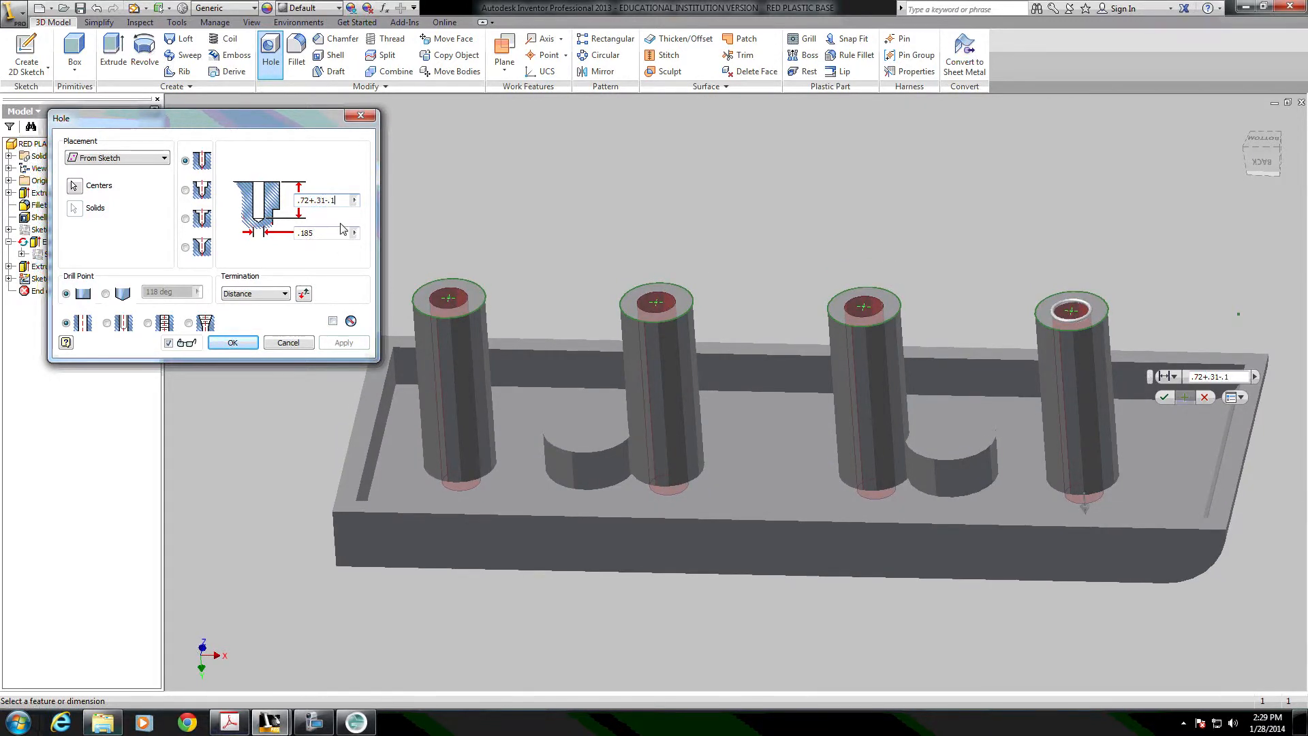
pyautogui.keyDown('shift'); pyautogui.moveTo(766, 493); pyautogui.dragTo(772, 452, button='middle'); pyautogui.keyUp('shift')
pyautogui.click(239, 346)
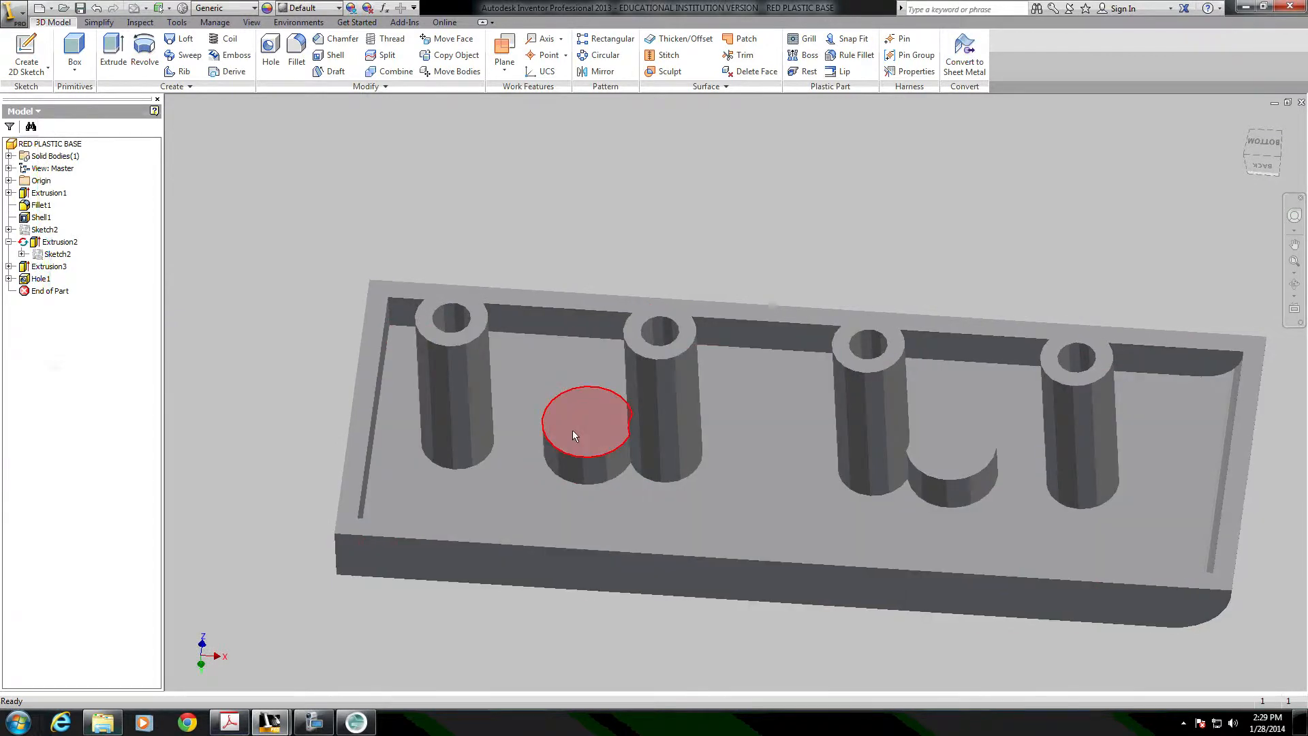
# Show the sketch of the peg circles and start a new sketch on the base's flat outer face opposite the pegs.
pyautogui.keyDown('shift'); pyautogui.moveTo(995, 465); pyautogui.dragTo(676, 460, button='middle'); pyautogui.keyUp('shift')
pyautogui.rightClick(29, 267)
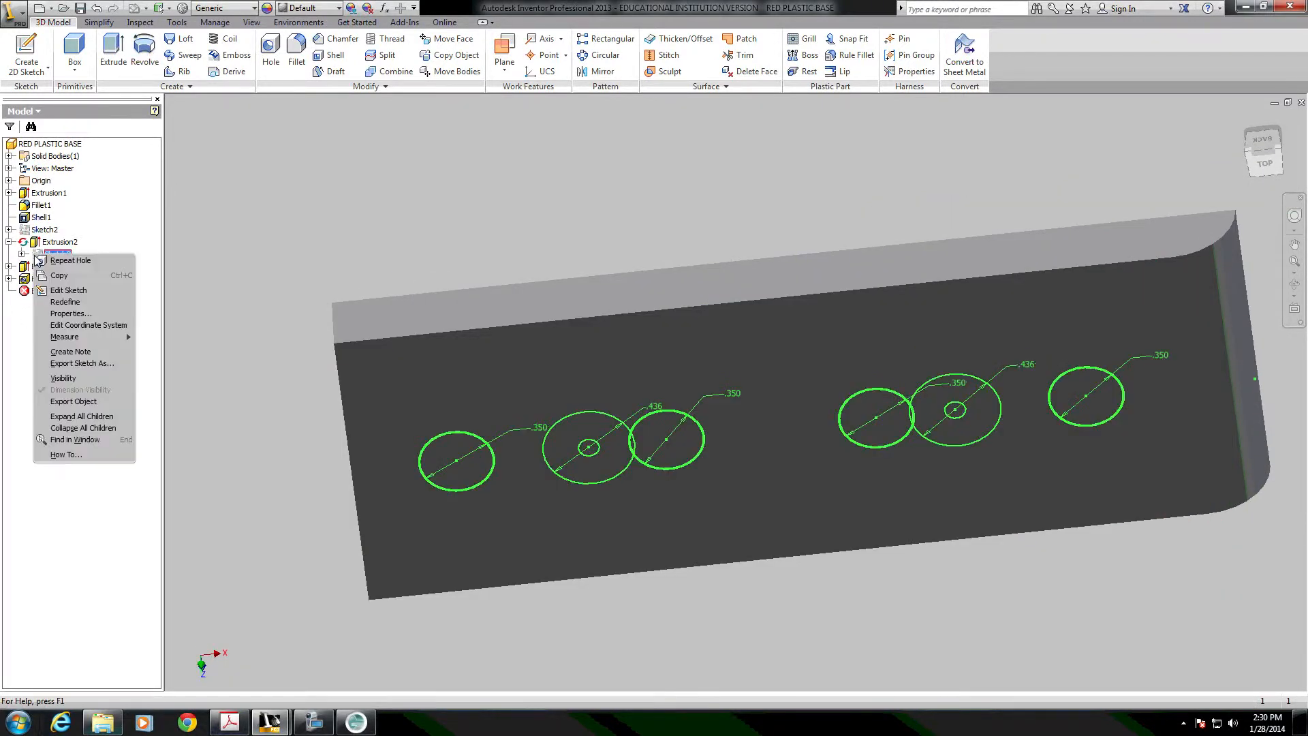
pyautogui.click(64, 377)
pyautogui.keyDown('shift'); pyautogui.moveTo(765, 458); pyautogui.dragTo(780, 416, button='middle'); pyautogui.keyUp('shift')
pyautogui.keyDown('shift'); pyautogui.moveTo(980, 373); pyautogui.dragTo(966, 370, button='middle'); pyautogui.keyUp('shift')
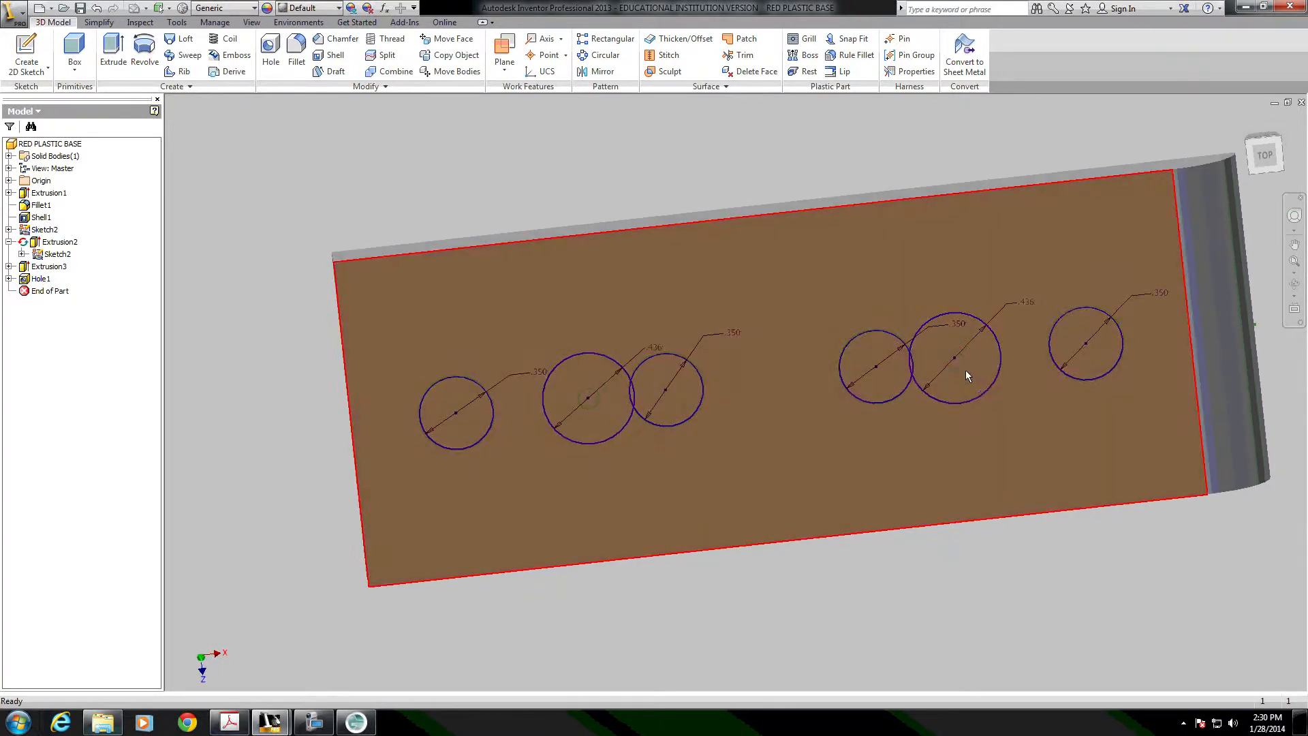
pyautogui.keyDown('shift'); pyautogui.moveTo(590, 402); pyautogui.dragTo(634, 402, button='middle'); pyautogui.keyUp('shift')
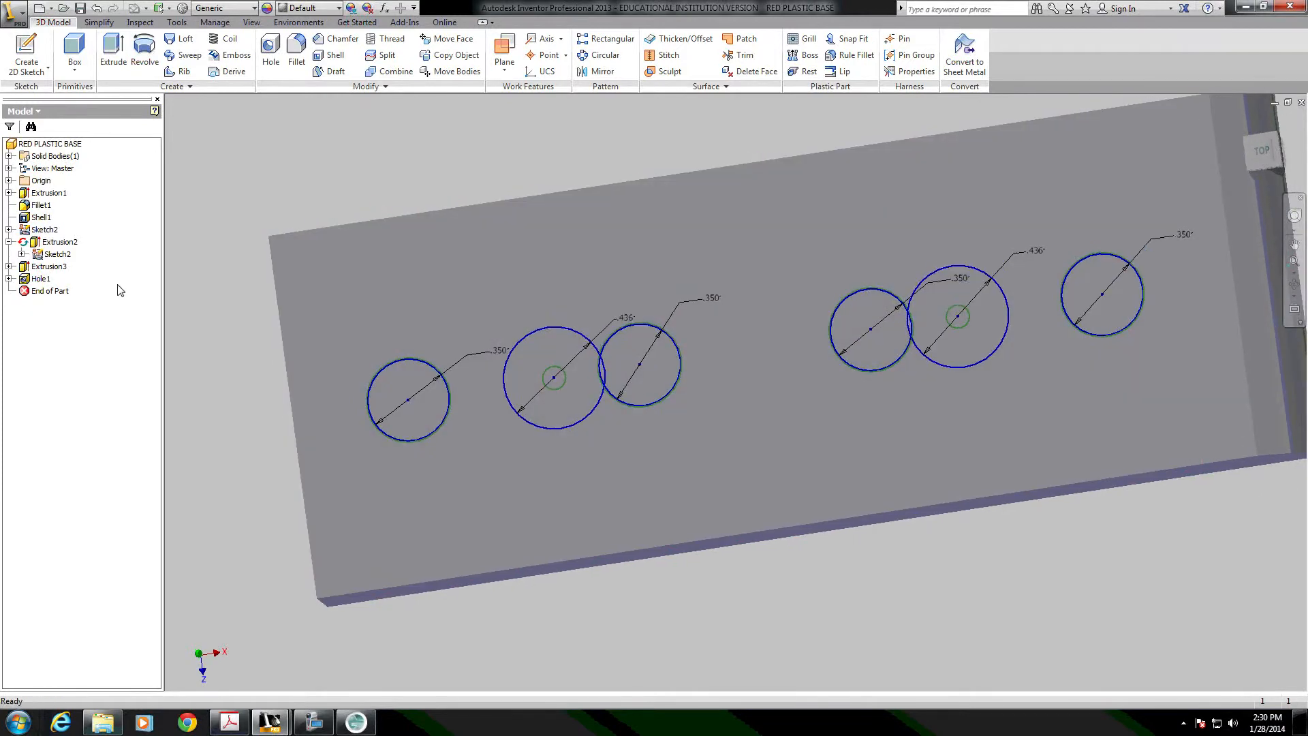
pyautogui.keyDown('shift'); pyautogui.moveTo(184, 139); pyautogui.dragTo(213, 209, button='middle'); pyautogui.keyUp('shift')
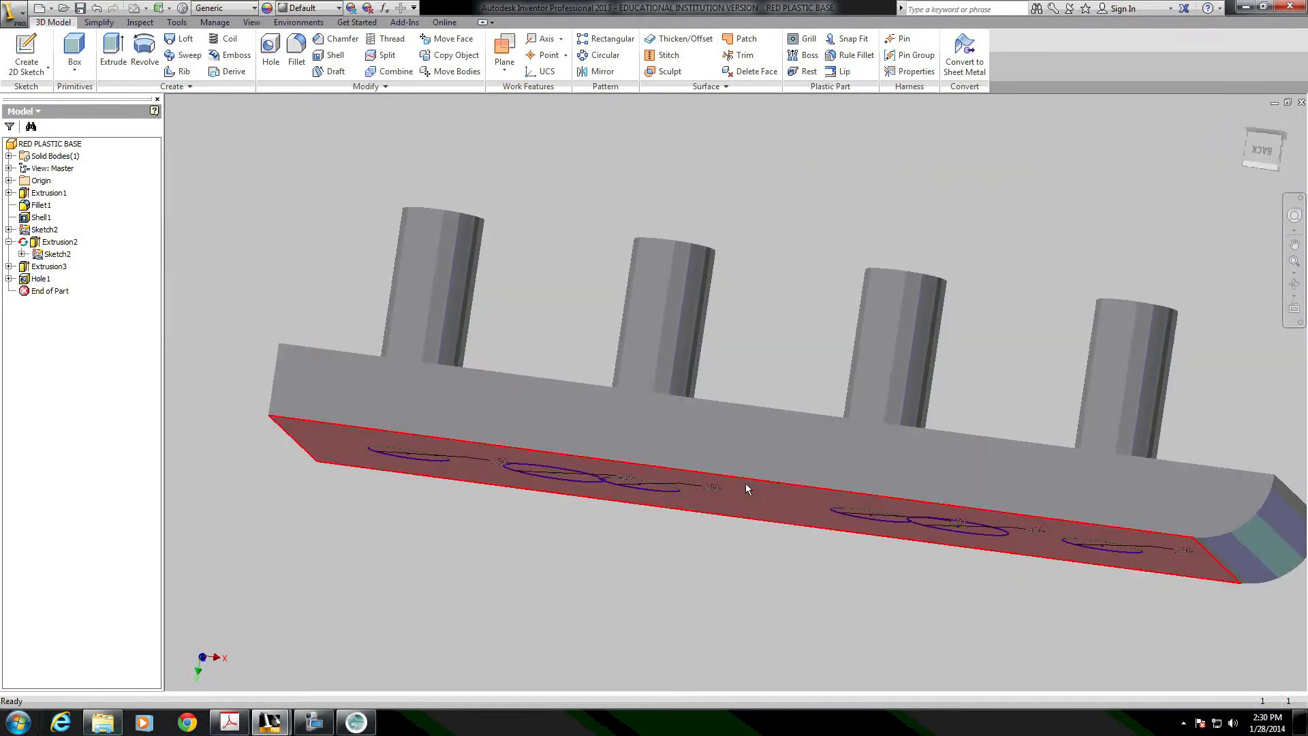
pyautogui.click(27, 54)
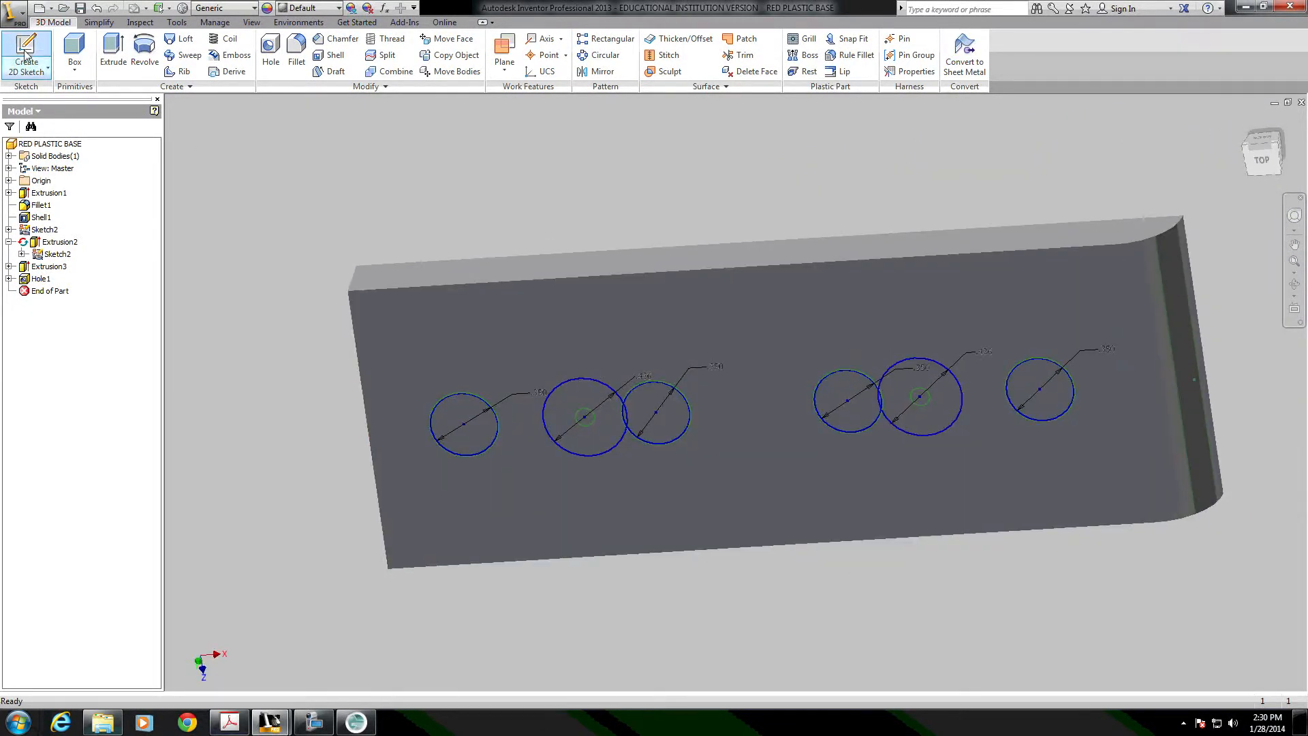
pyautogui.click(794, 467)
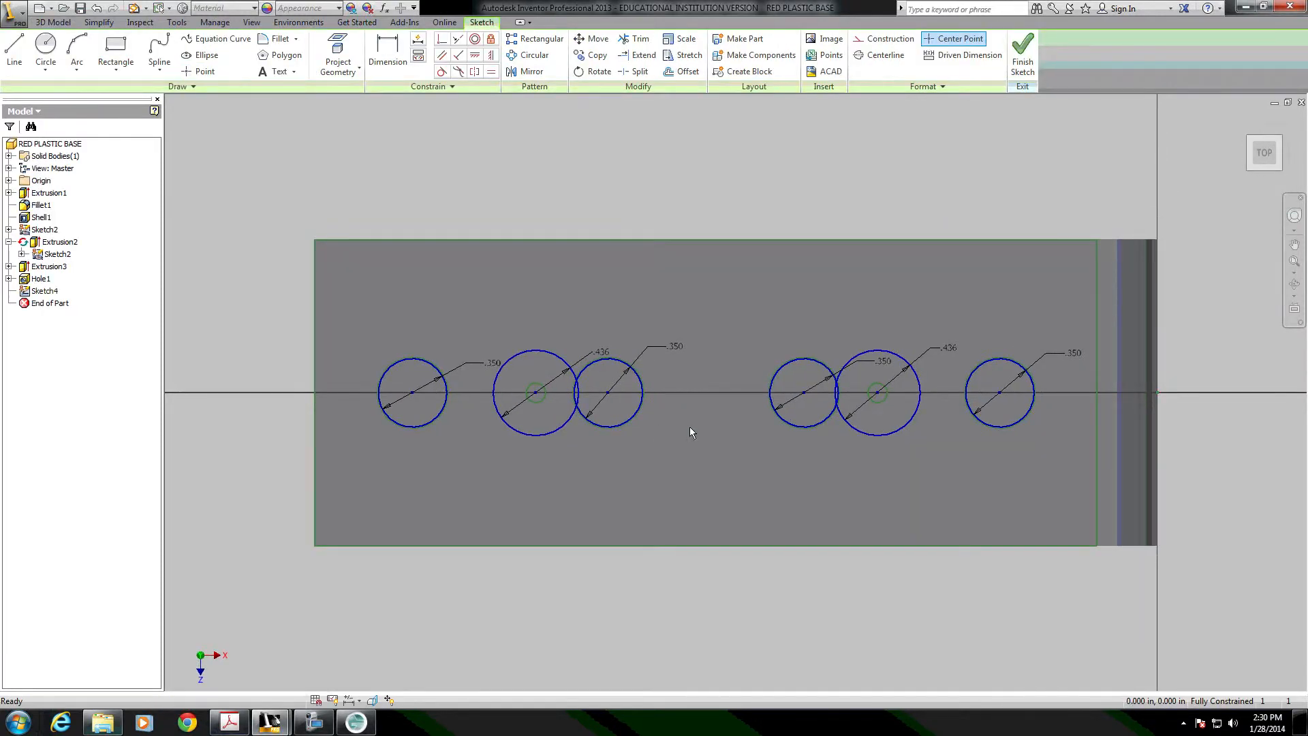
# Try placing sketch points at the centres of the two .436 circles.
pyautogui.click(187, 72)
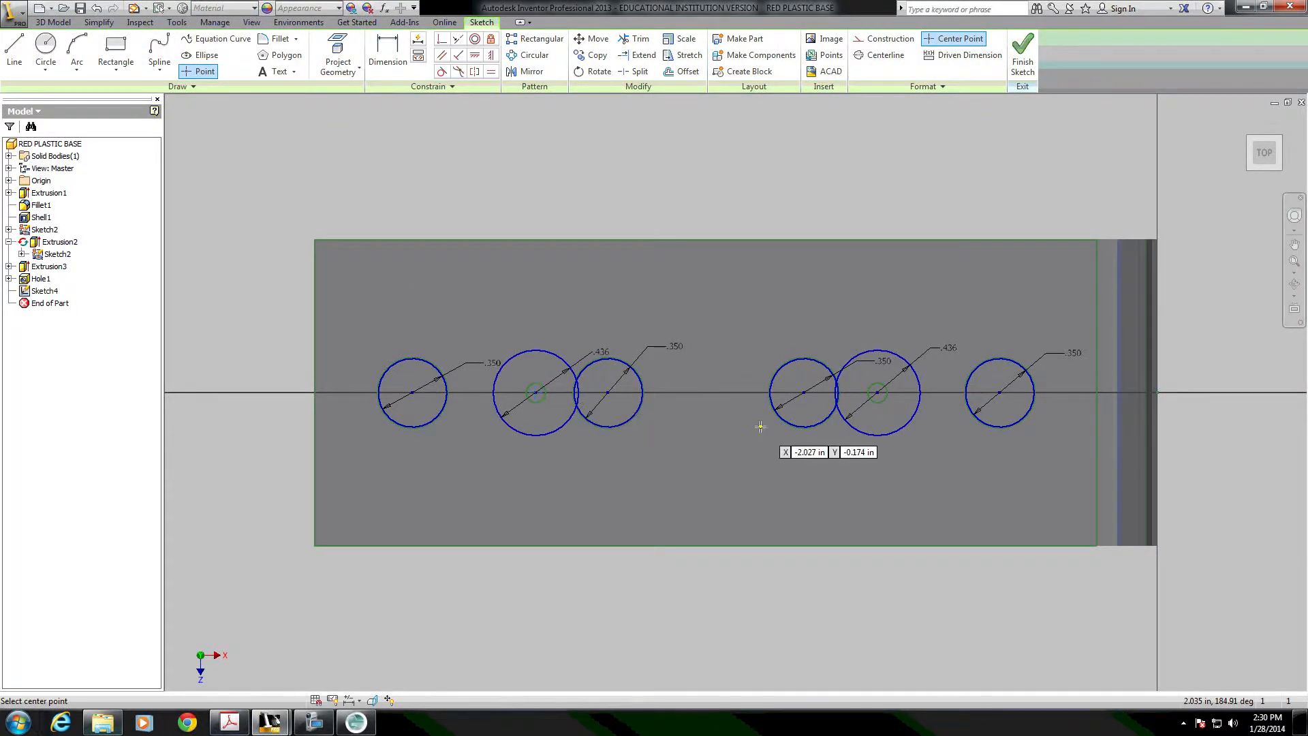
pyautogui.scroll(-4, 451, 423)
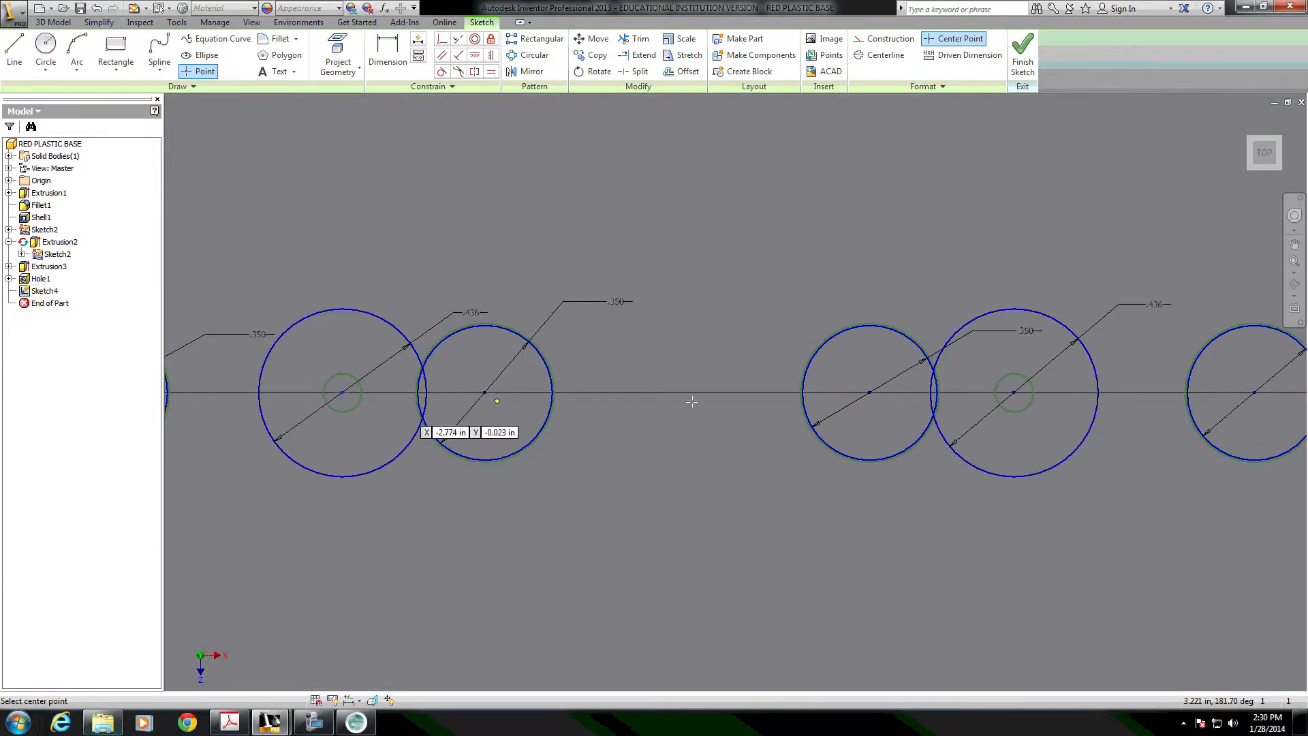
pyautogui.click(1014, 392)
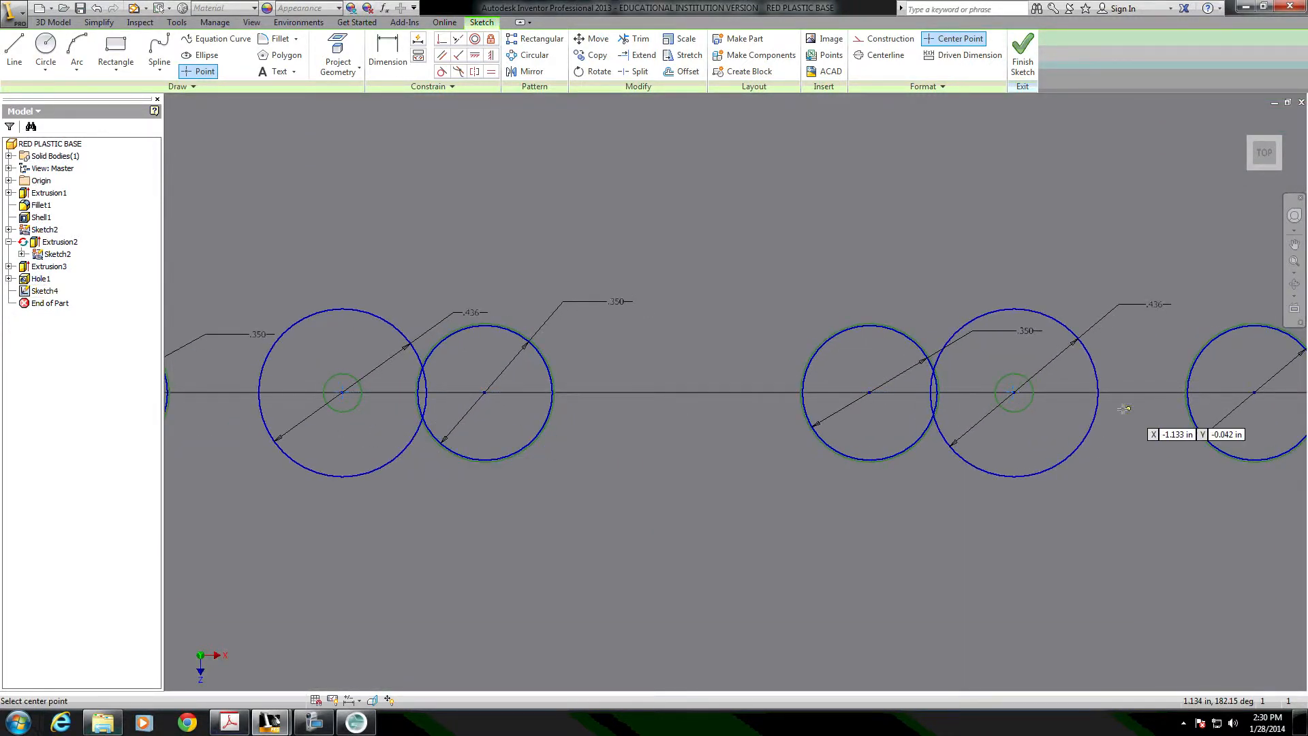
pyautogui.press('Escape')
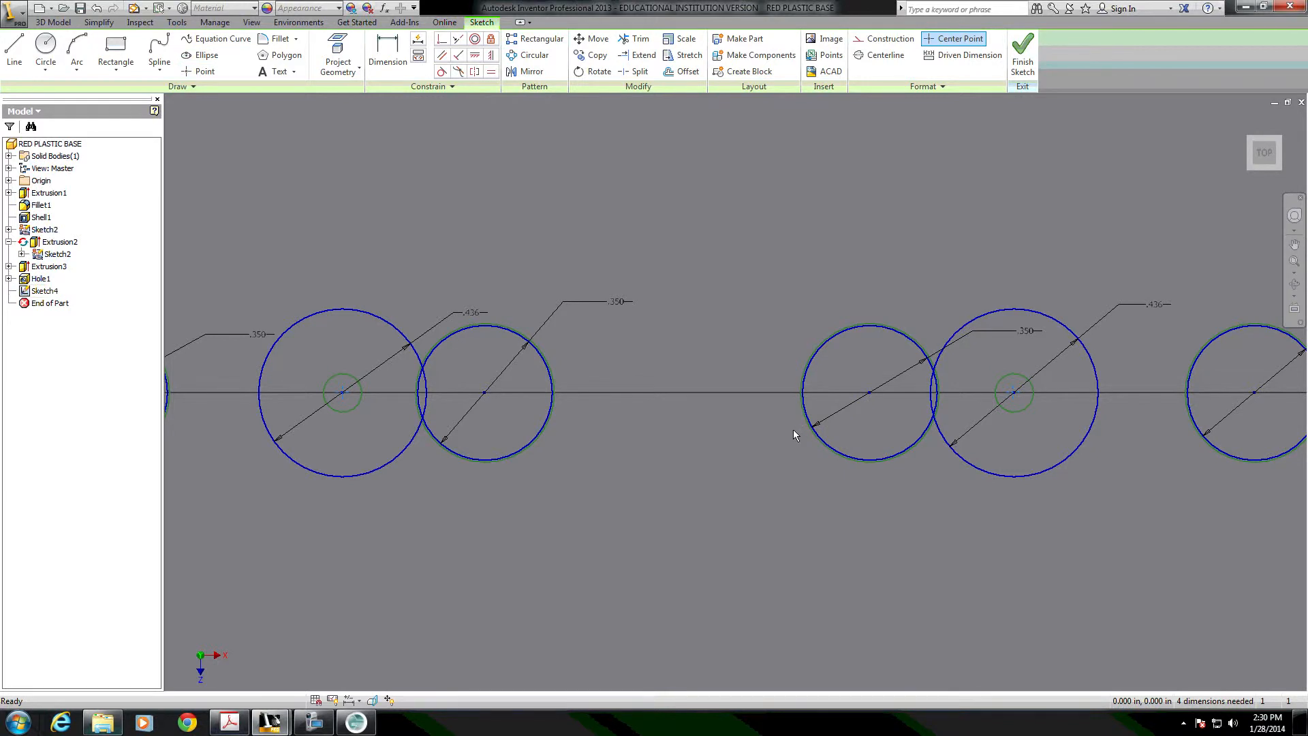
# Move both sketch points off the .436 circles' centres and try a coincident constraint between one point and its circle centre.
pyautogui.moveTo(1013, 392)
pyautogui.mouseDown()
pyautogui.moveTo(970, 355)
pyautogui.moveTo(1011, 355)
pyautogui.mouseUp()
pyautogui.moveTo(340, 394); pyautogui.dragTo(304, 332)
pyautogui.click(442, 39)
pyautogui.click(305, 332)
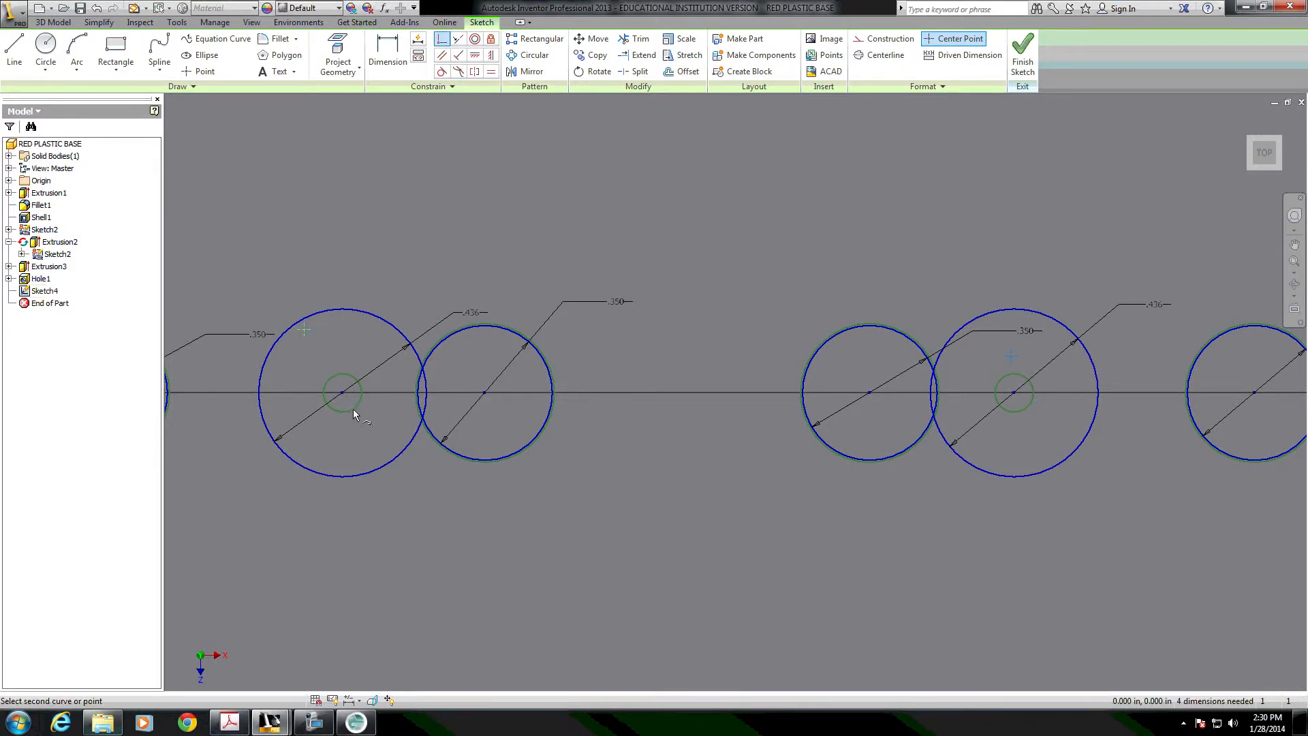
pyautogui.click(342, 391)
# Project the centre points of the two .436 circles into the sketch and delete the loose sketch points.
pyautogui.click(348, 49)
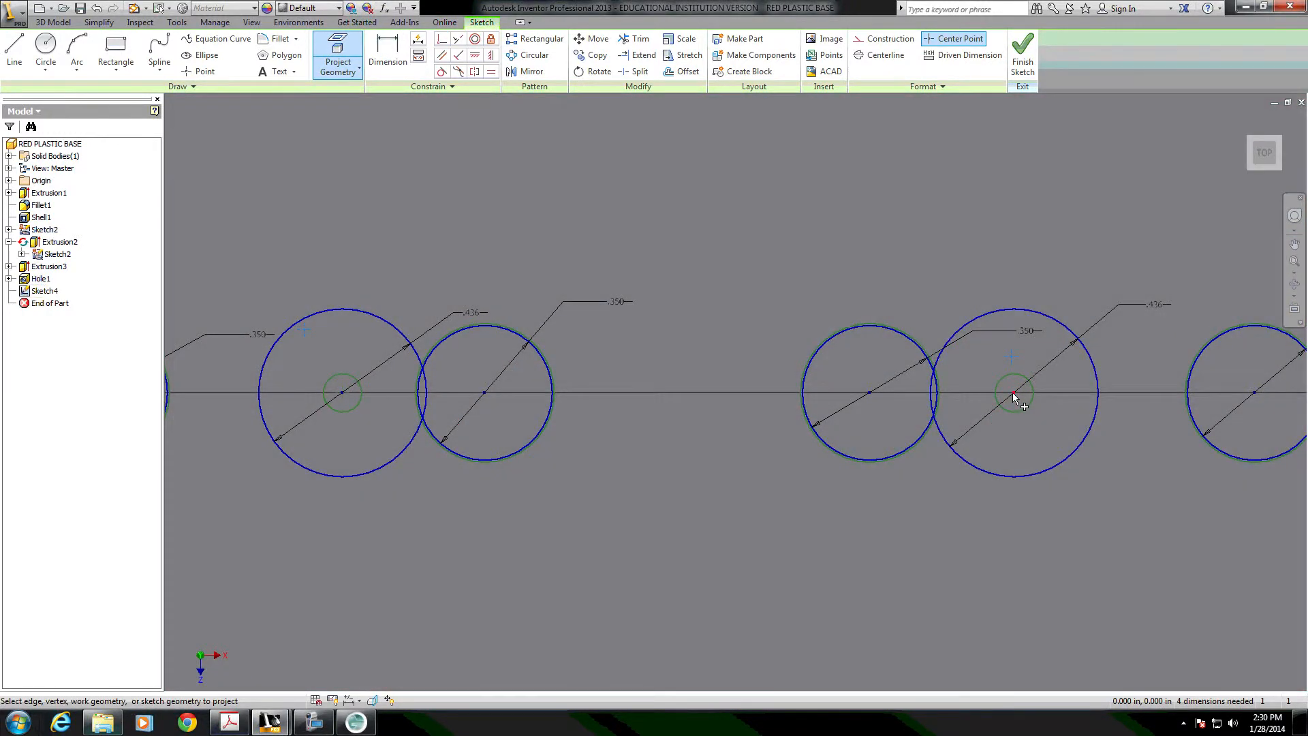
pyautogui.scroll(3, 859, 346)
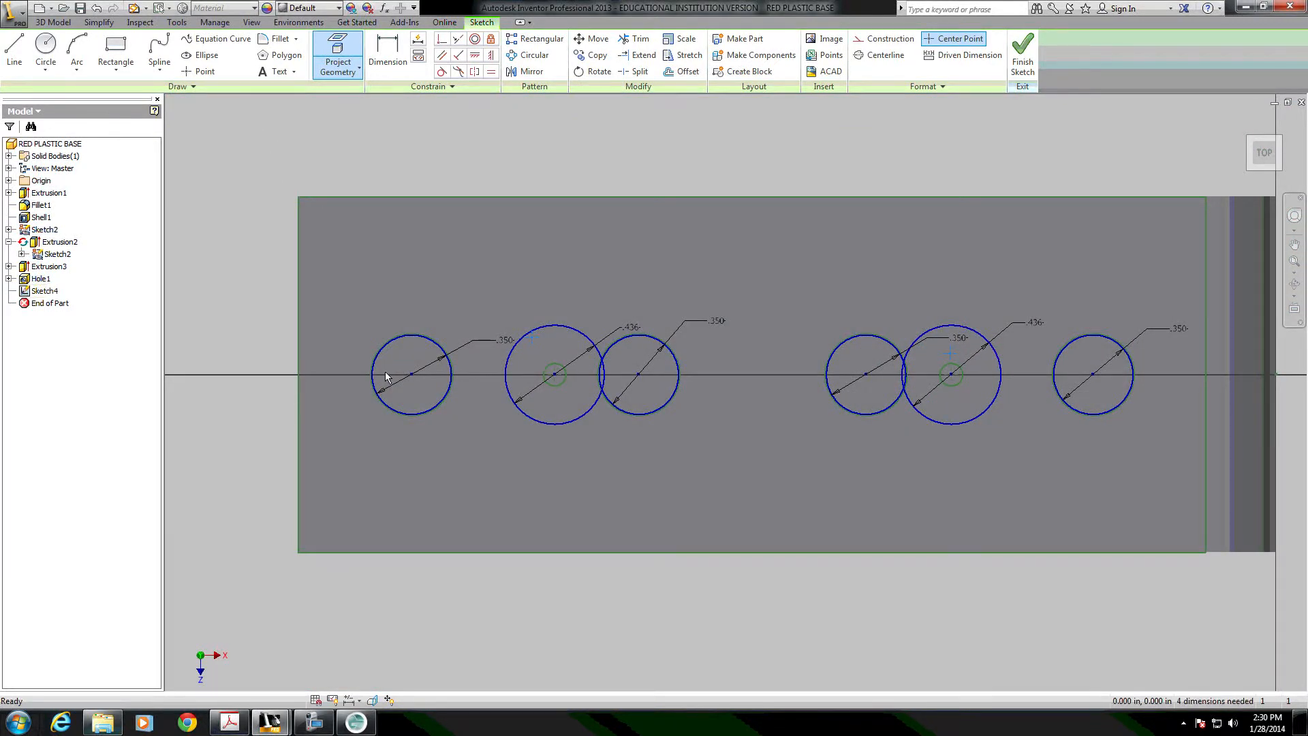
pyautogui.press('Escape')
pyautogui.click(534, 339)
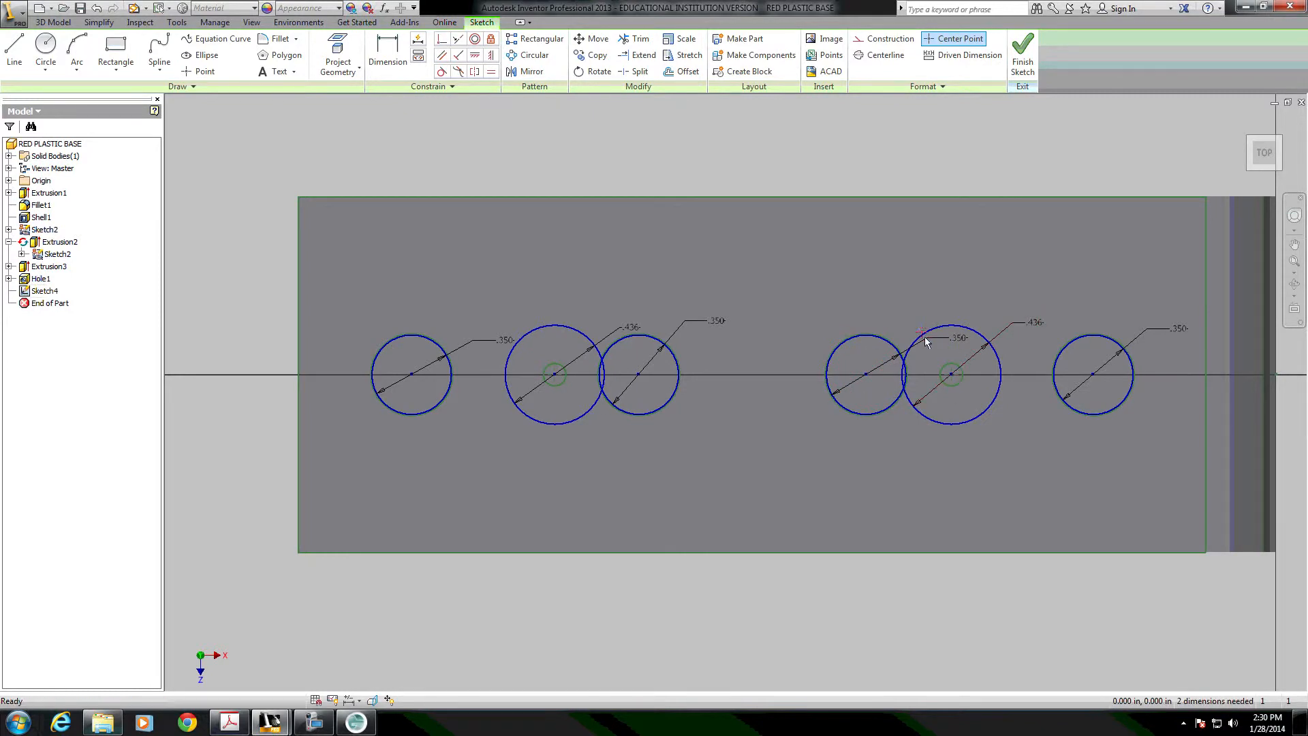
# Finish the sketch and hide the sketch of the peg circles.
pyautogui.click(1022, 54)
pyautogui.rightClick(47, 254)
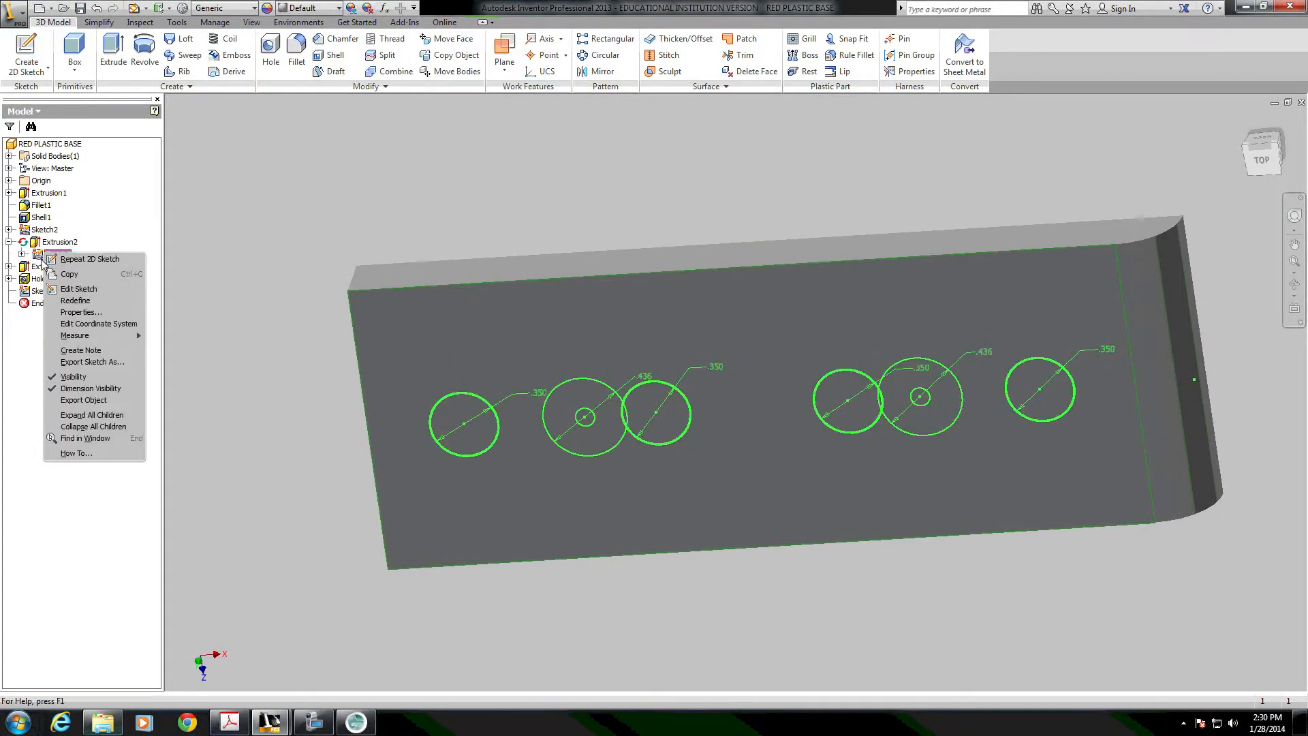
pyautogui.click(73, 377)
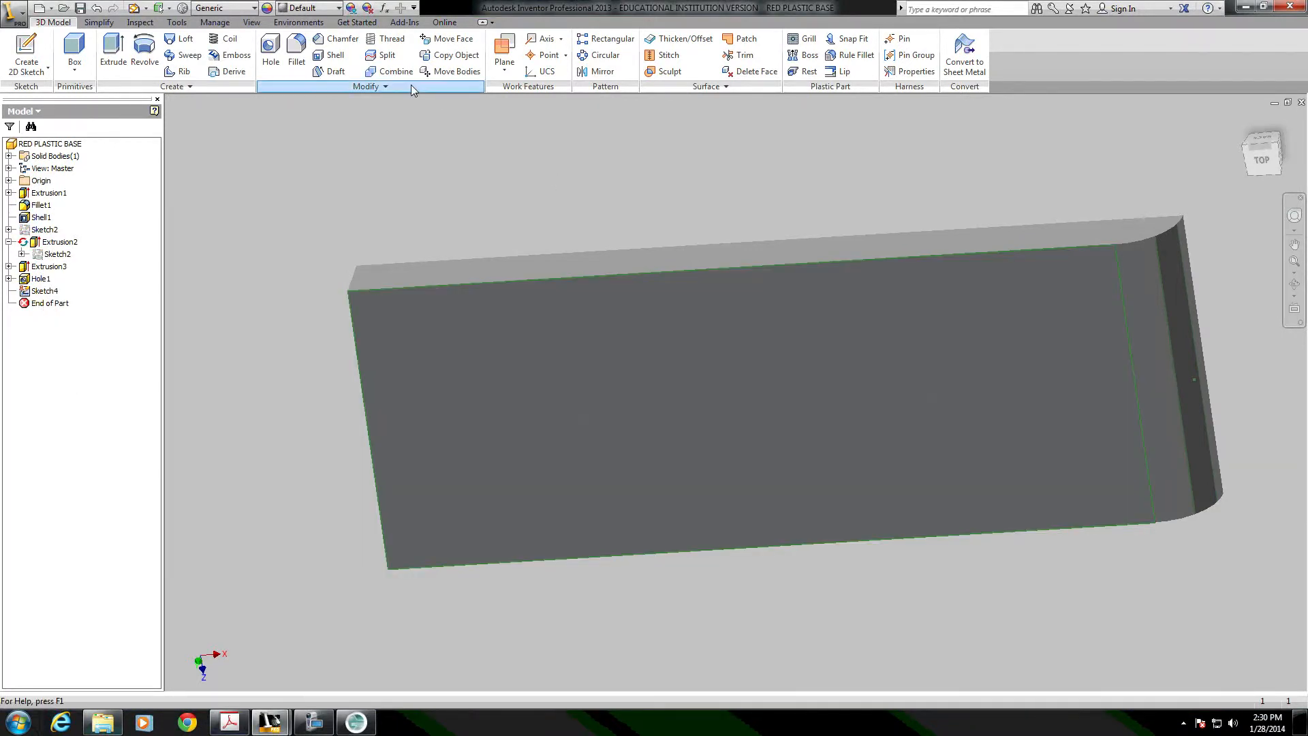
# Set up counterbored holes at the two projected centres with a .32 in counterbore diameter and 0.25 in counterbore depth.
pyautogui.click(270, 60)
pyautogui.moveTo(310, 132); pyautogui.dragTo(380, 140)
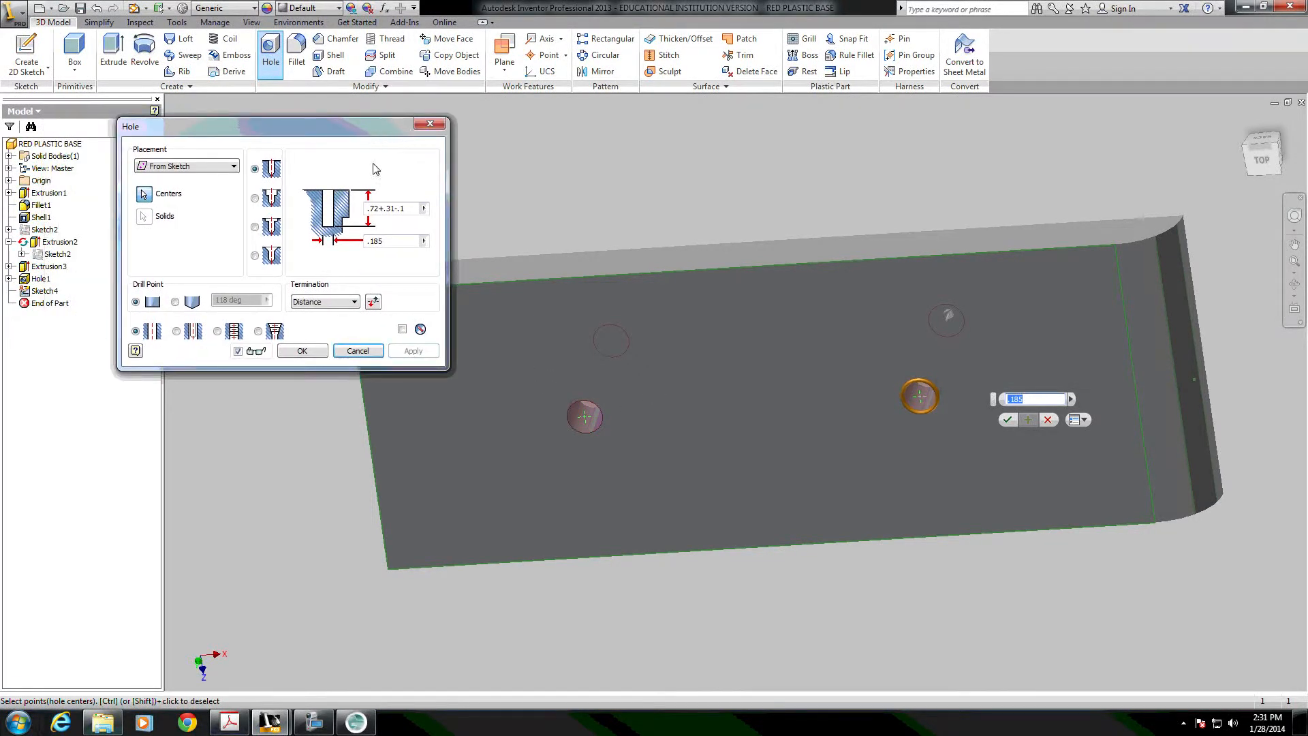
pyautogui.click(254, 198)
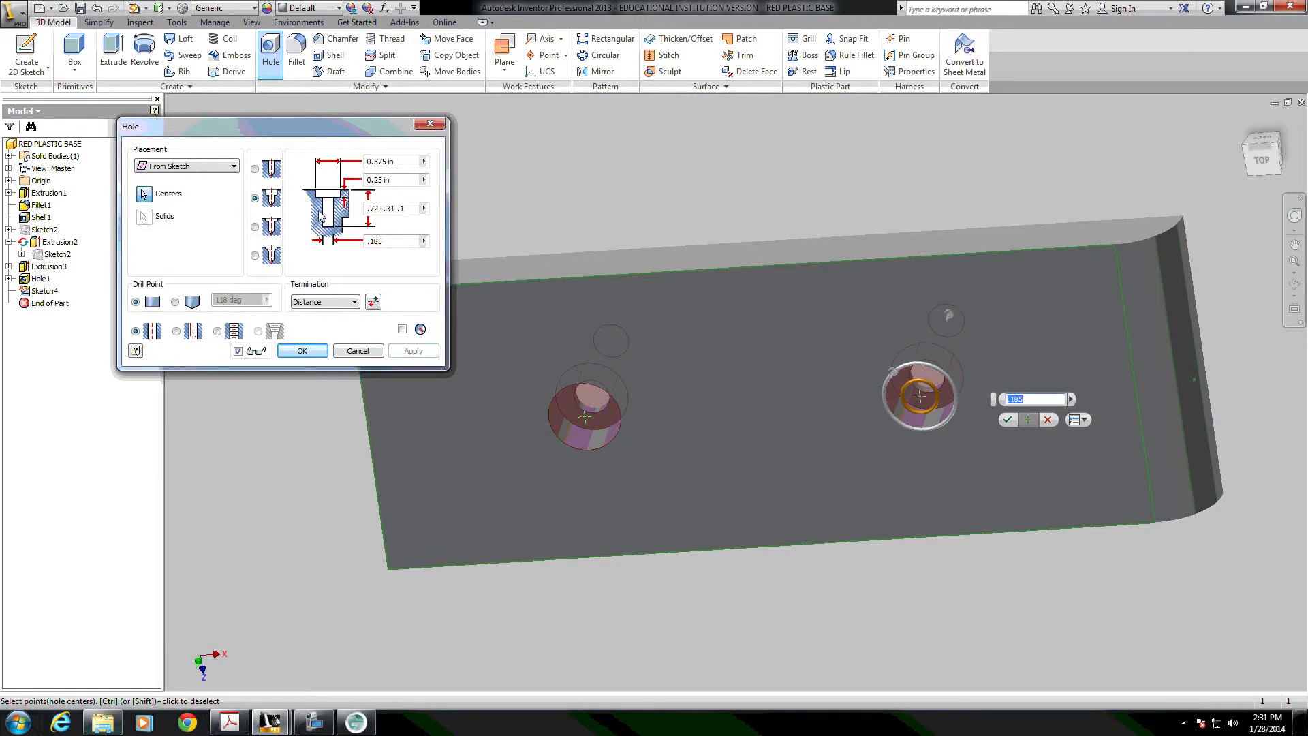
pyautogui.click(313, 722)
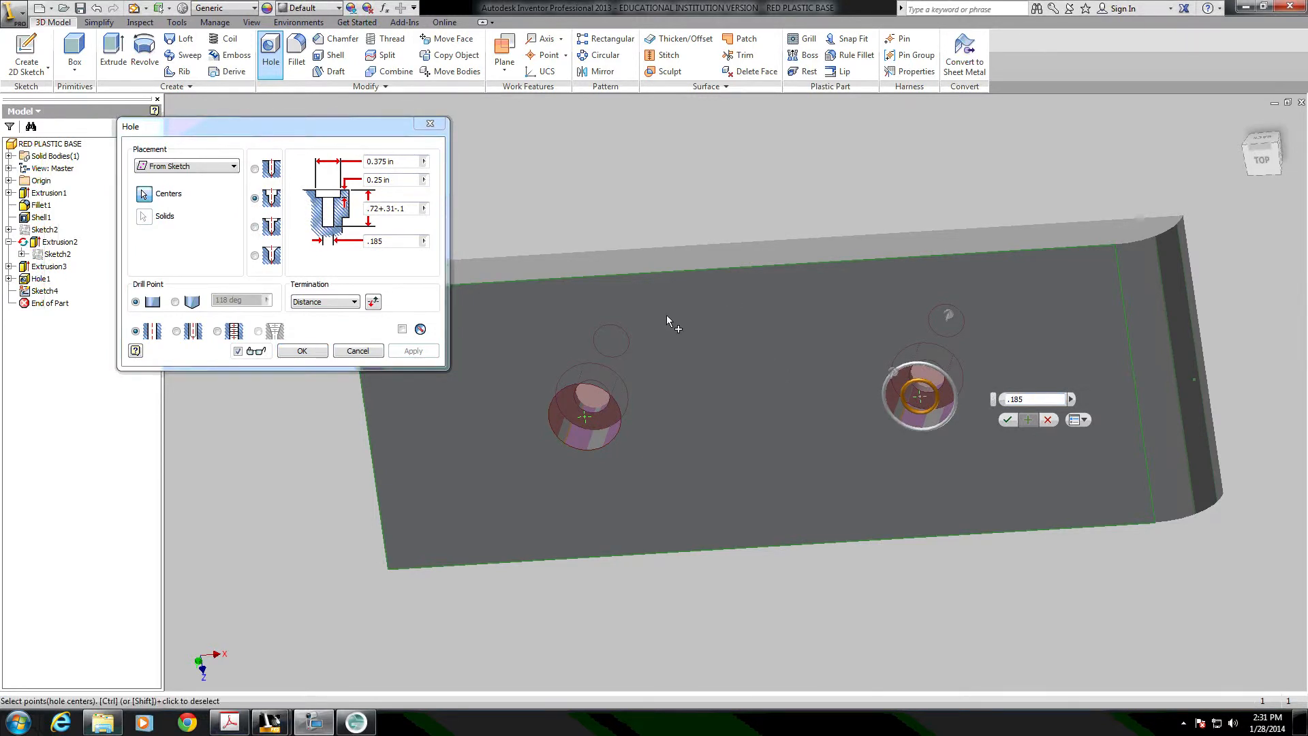
pyautogui.click(370, 125)
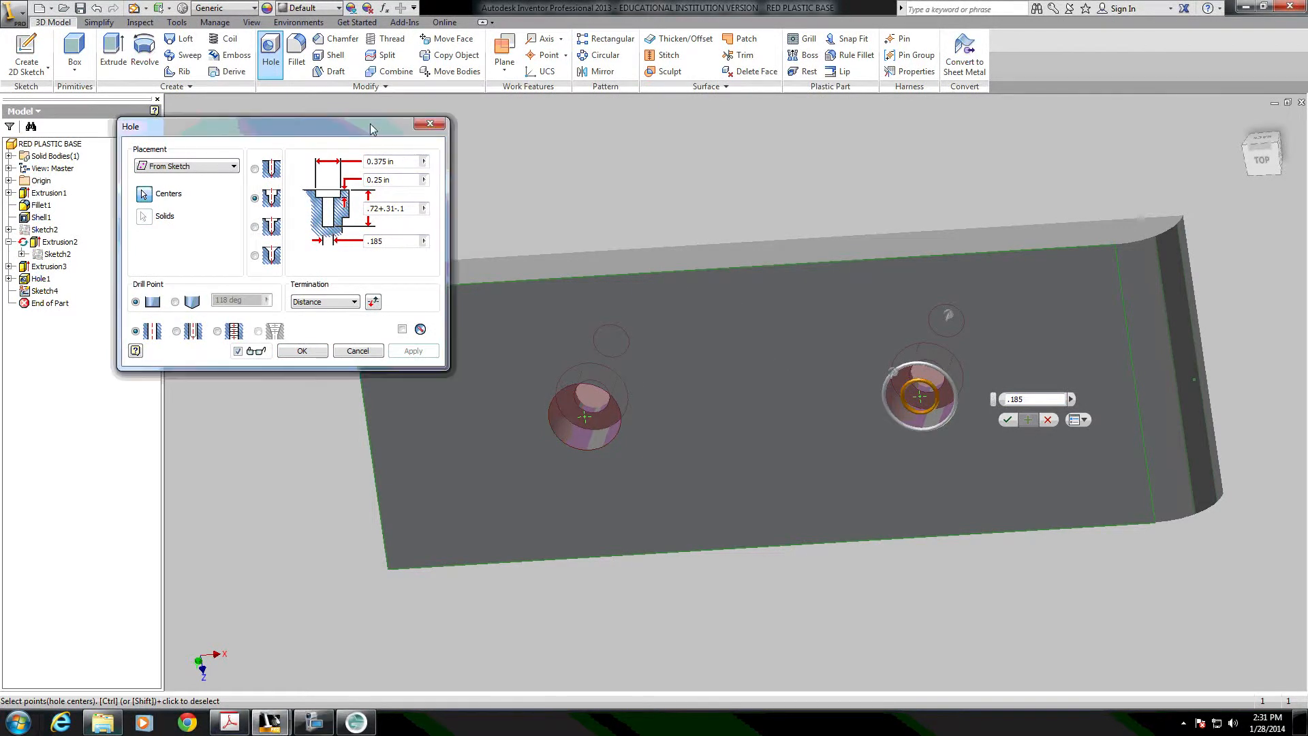
pyautogui.click(404, 161)
pyautogui.write('.32')
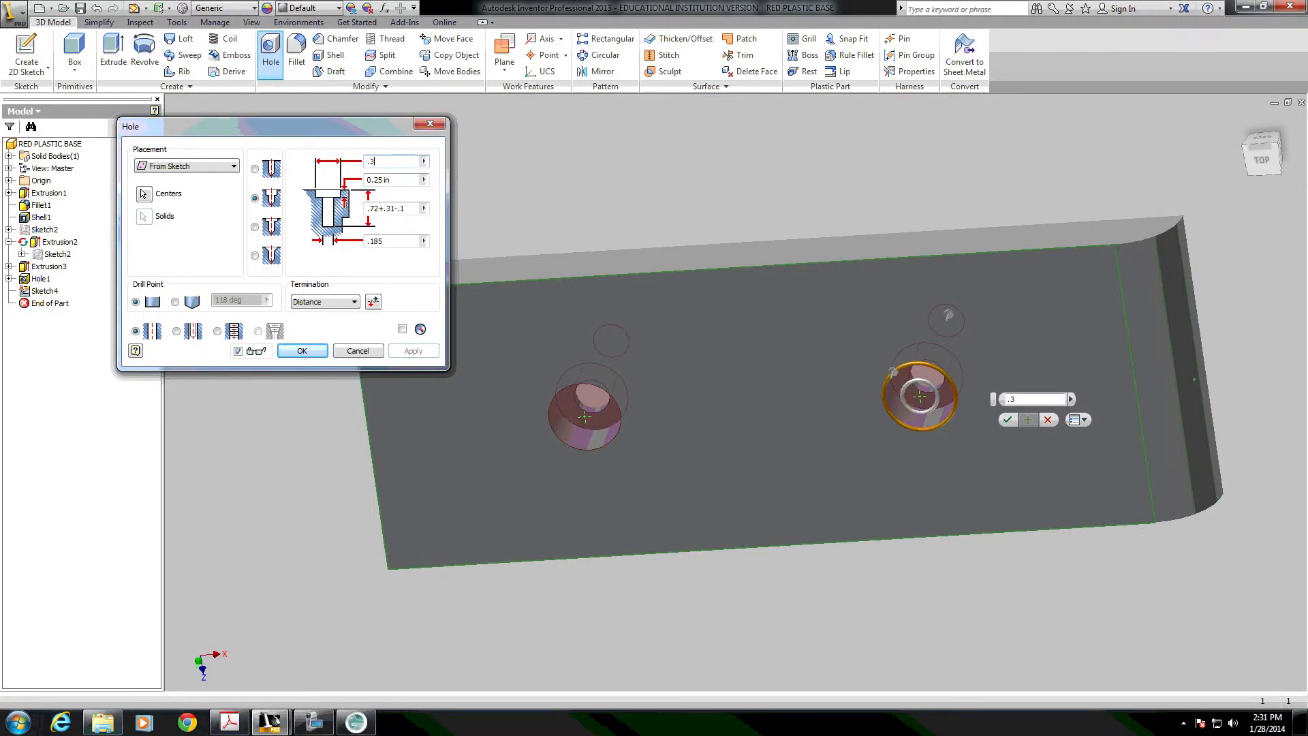
pyautogui.click(406, 183)
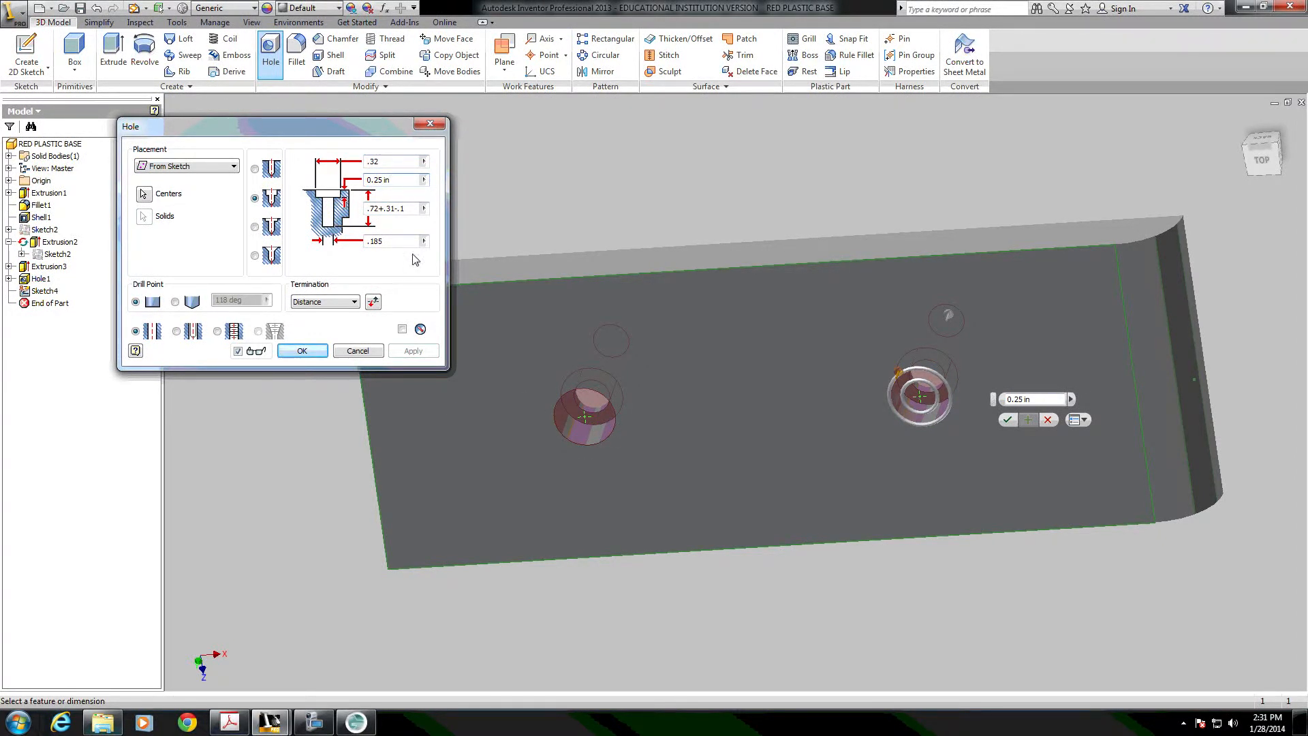
# Set the counterbored holes to Through All with a .158 in hole diameter and create them.
pyautogui.click(354, 301)
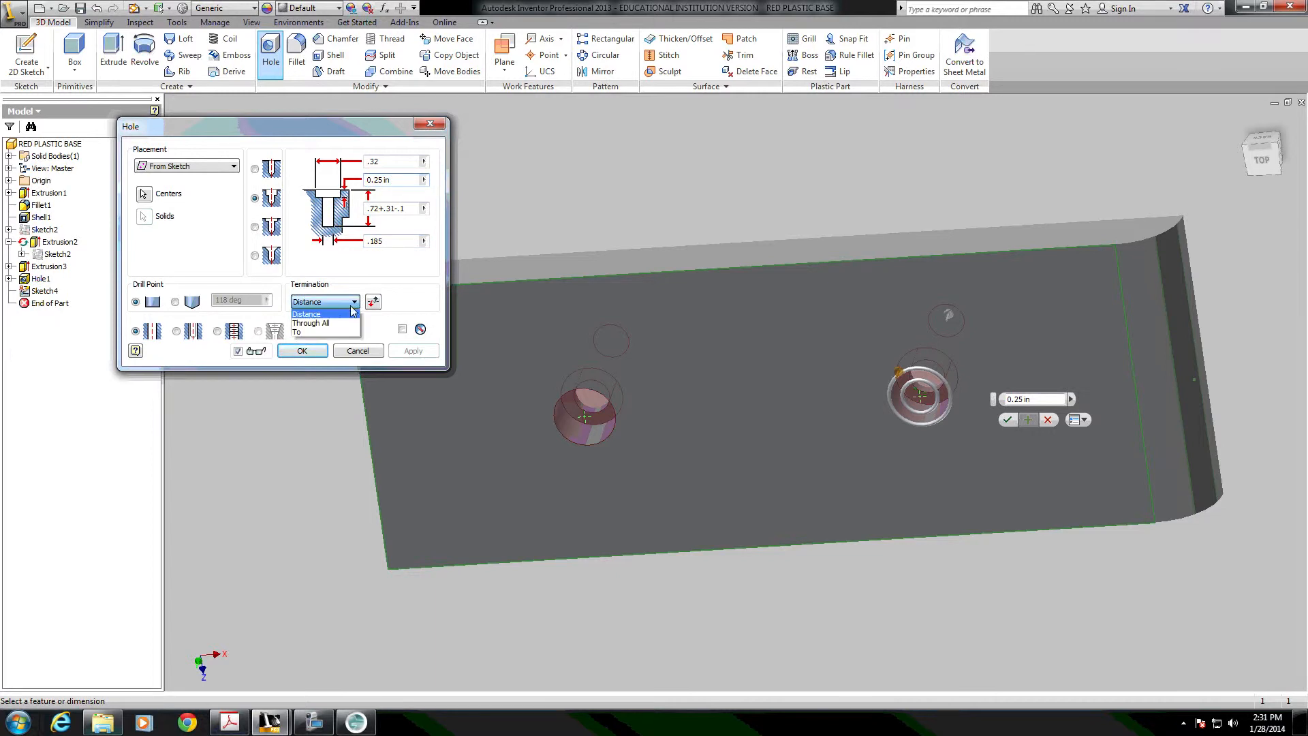
pyautogui.click(320, 325)
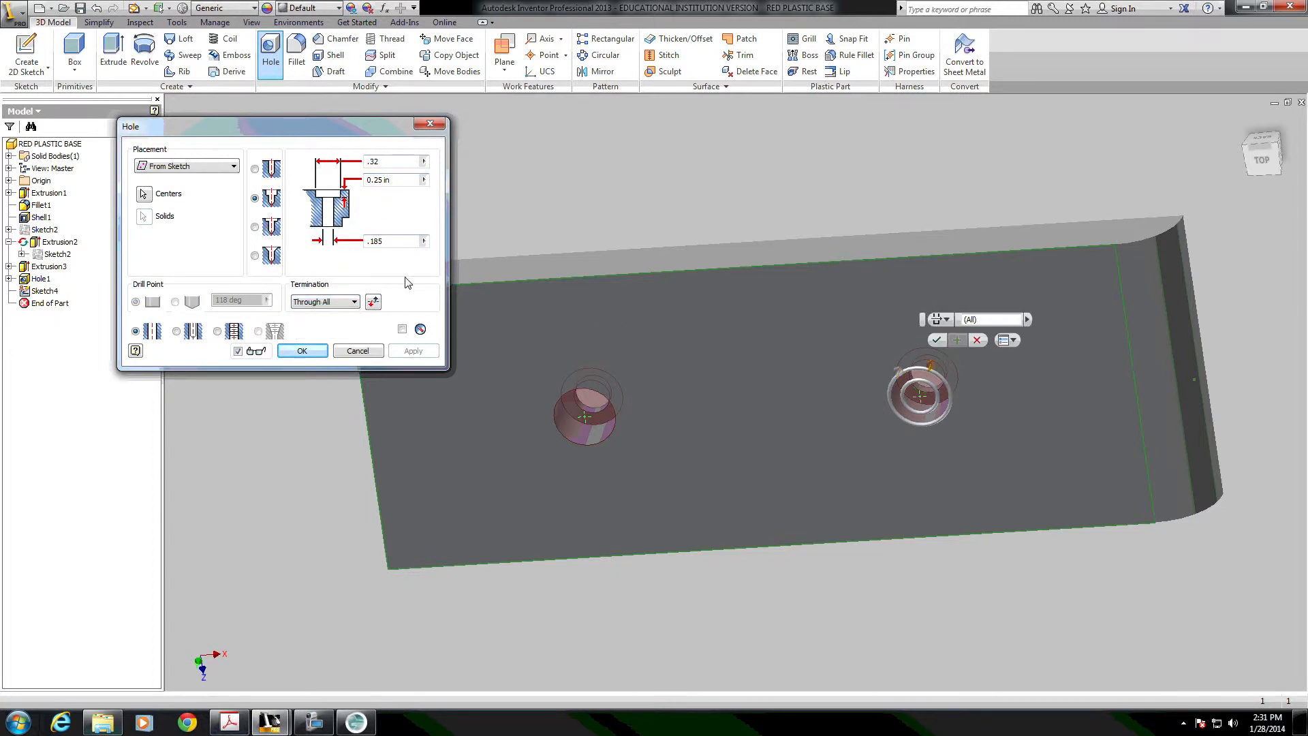
pyautogui.doubleClick(399, 239)
pyautogui.write('.')
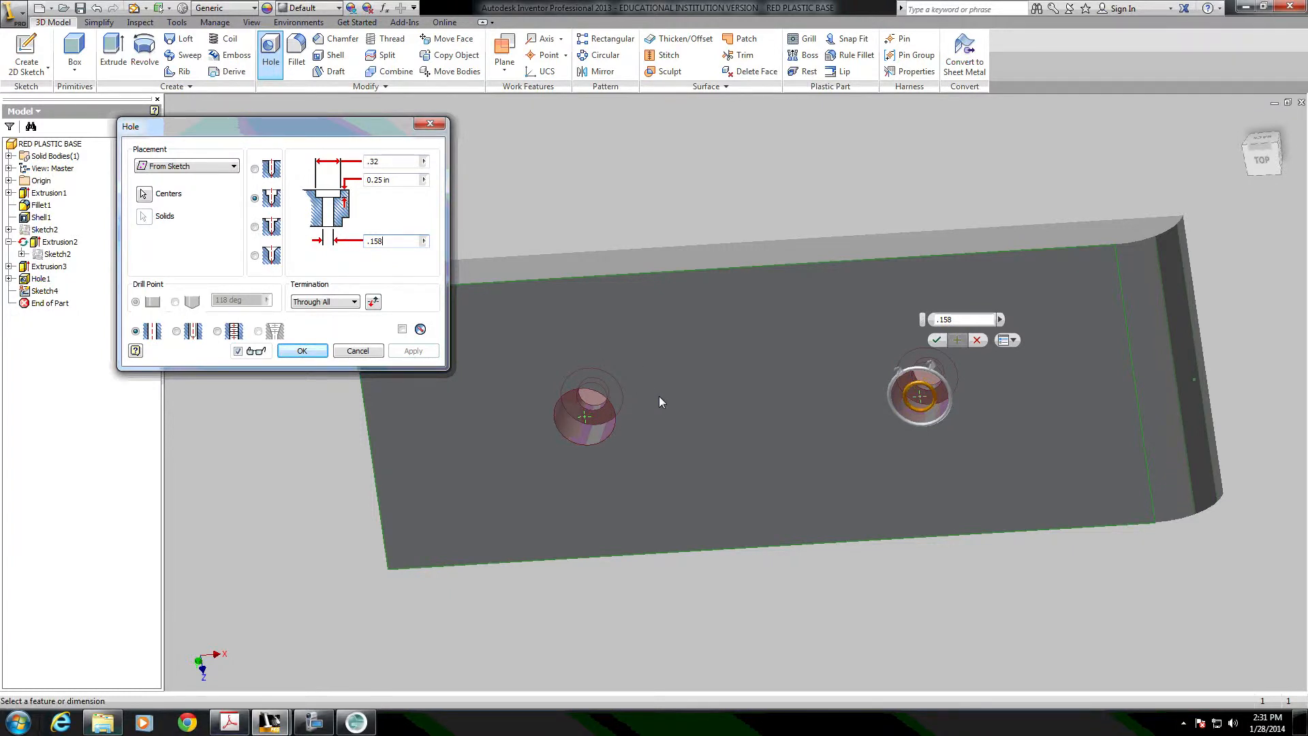
pyautogui.click(302, 350)
# Start a linear-placed hole on the same outer face near the rounded end, 1.565/2 in from the long edge.
pyautogui.keyDown('shift'); pyautogui.moveTo(579, 448); pyautogui.dragTo(896, 398, button='middle'); pyautogui.keyUp('shift')
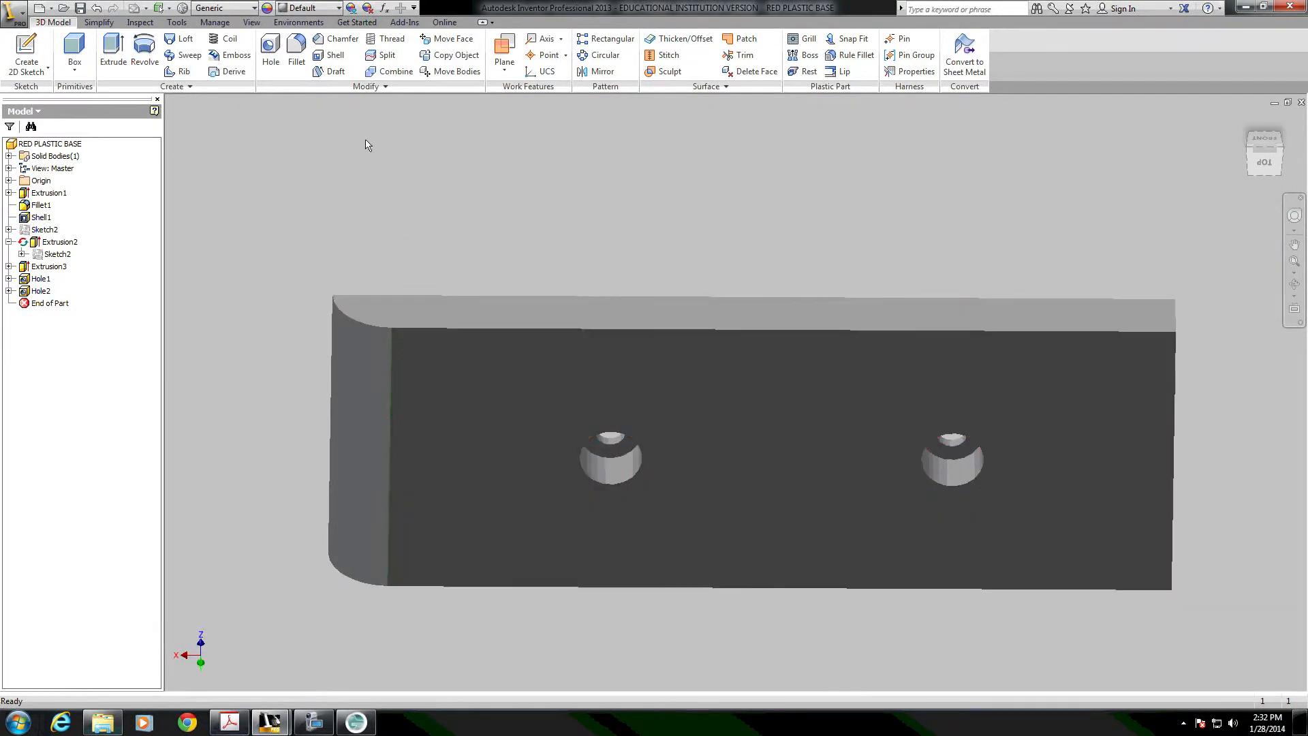
pyautogui.click(271, 51)
pyautogui.click(437, 439)
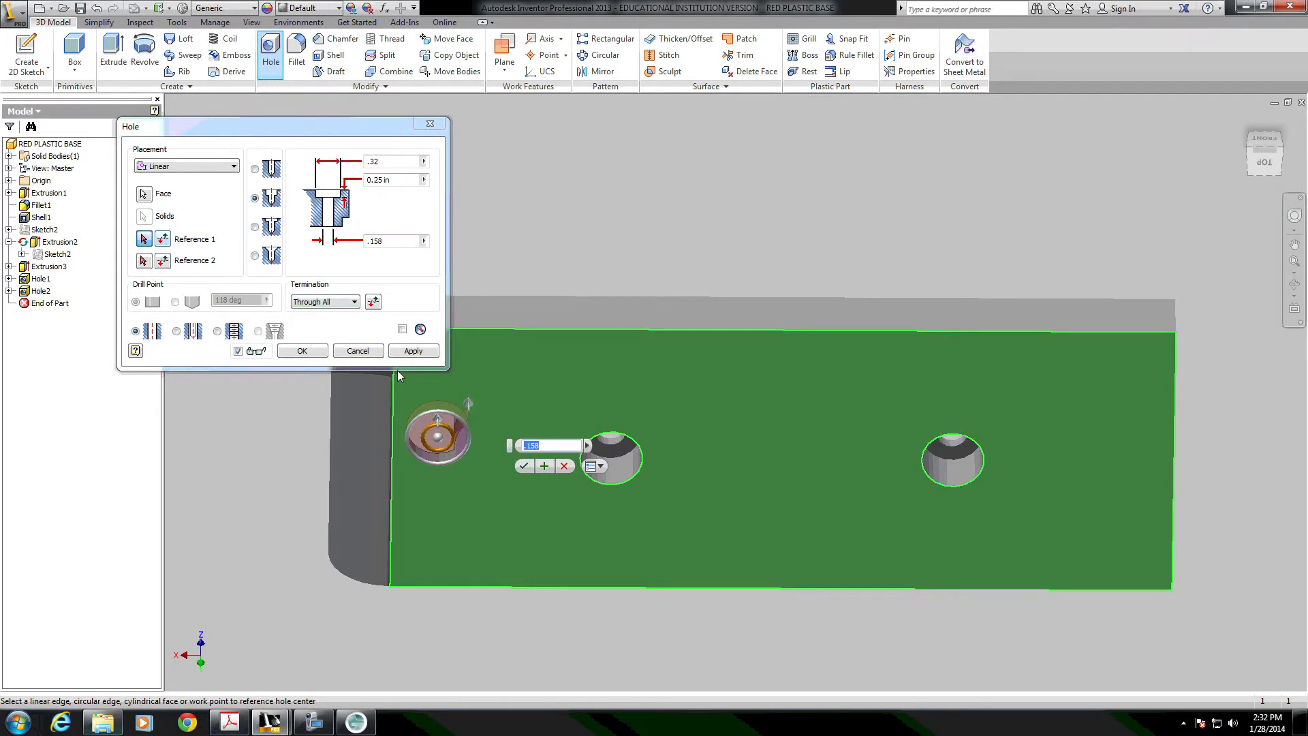
pyautogui.click(509, 329)
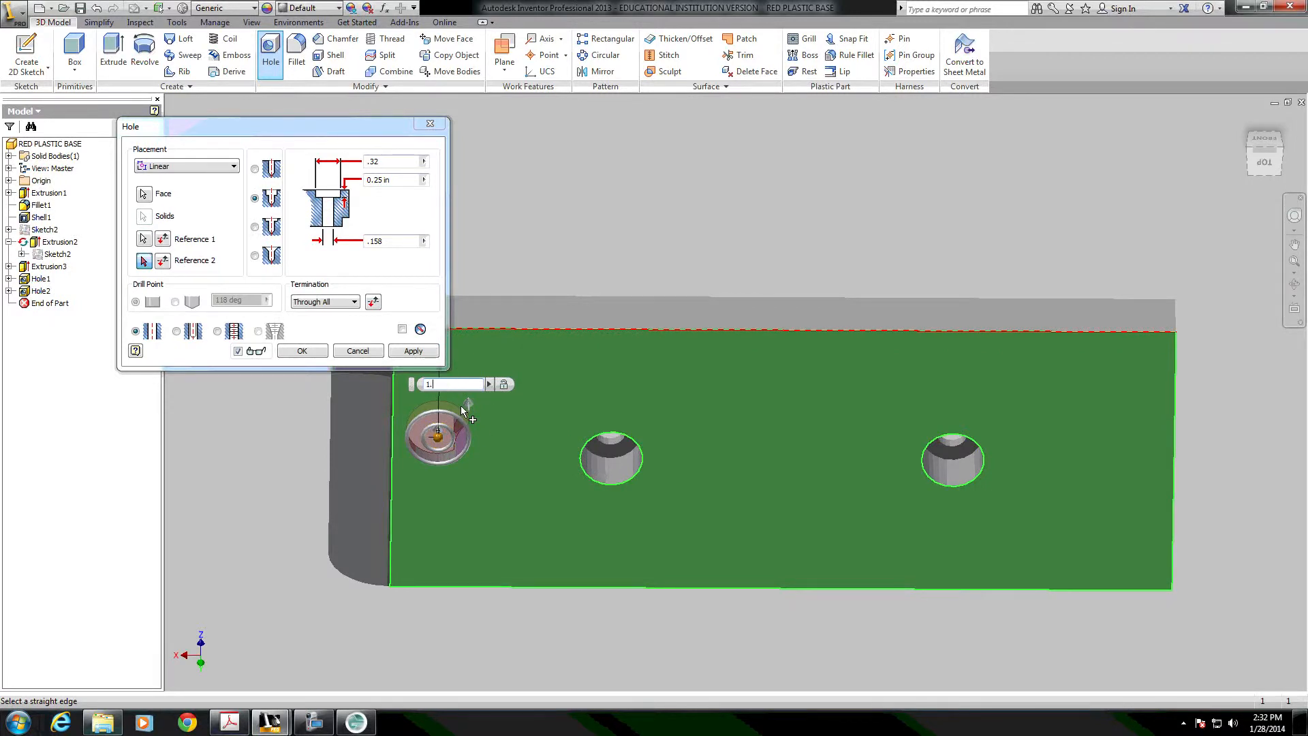
pyautogui.write('1.565/2')
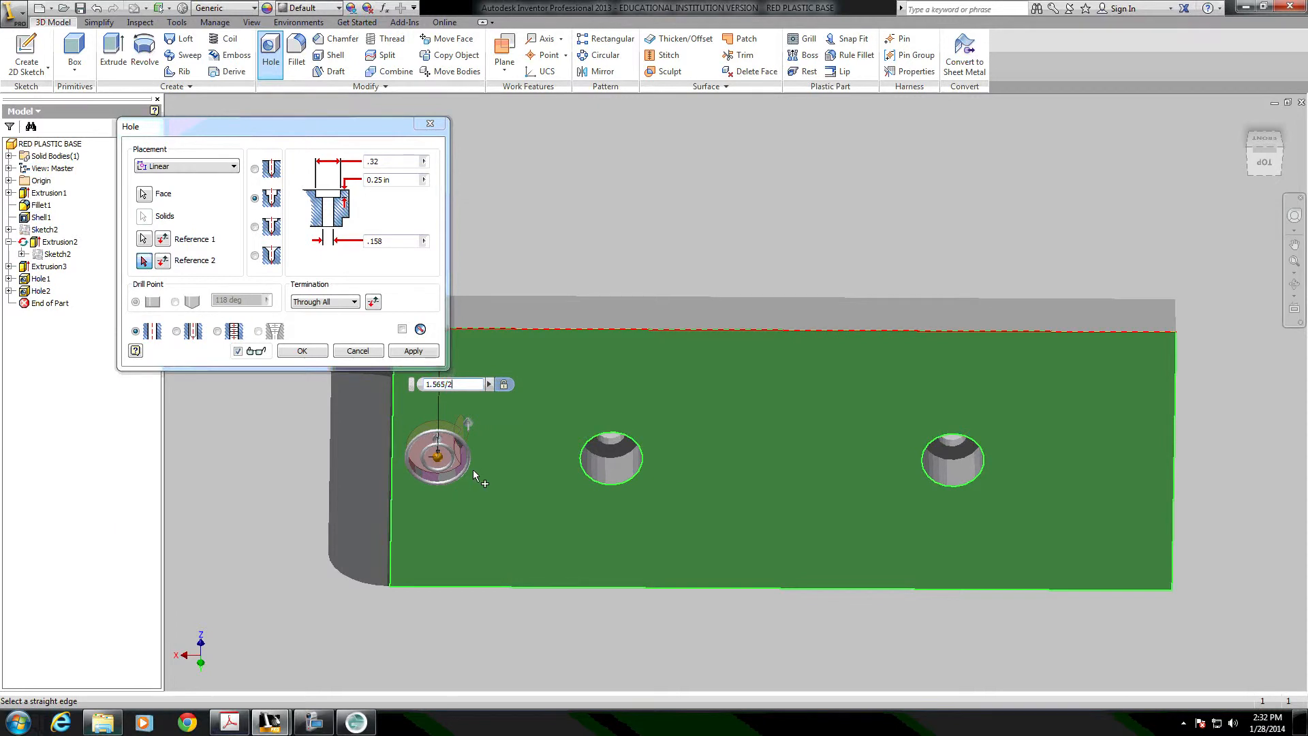
# Make the hole countersunk with a .36 in countersink diameter and a .2 in hole diameter.
pyautogui.click(256, 257)
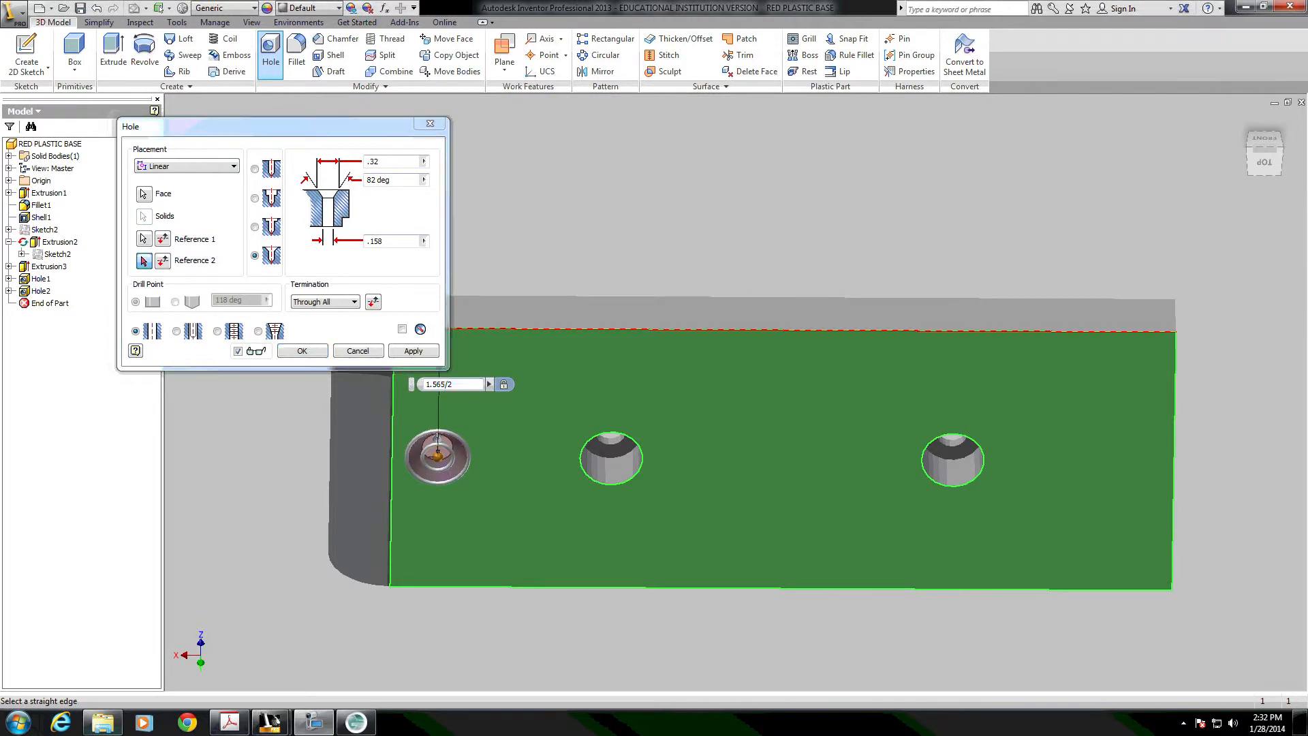
pyautogui.click(411, 161)
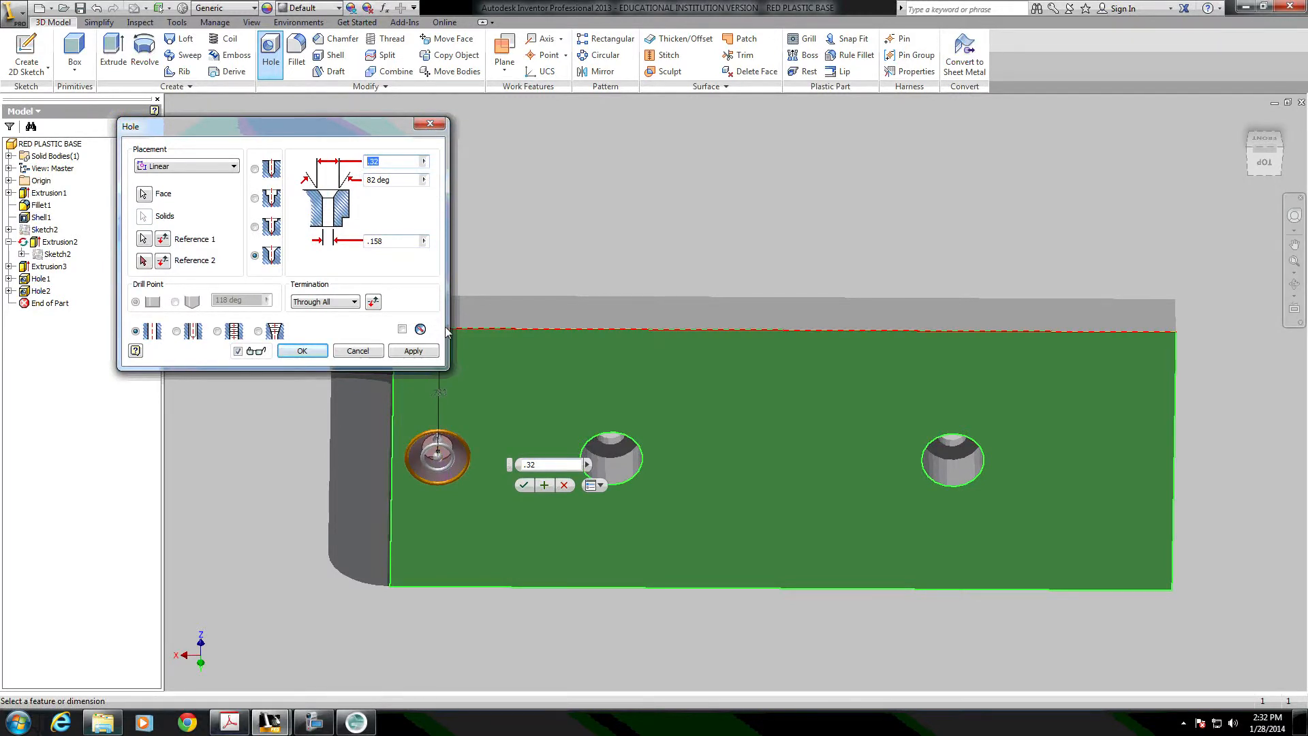
pyautogui.write('.36')
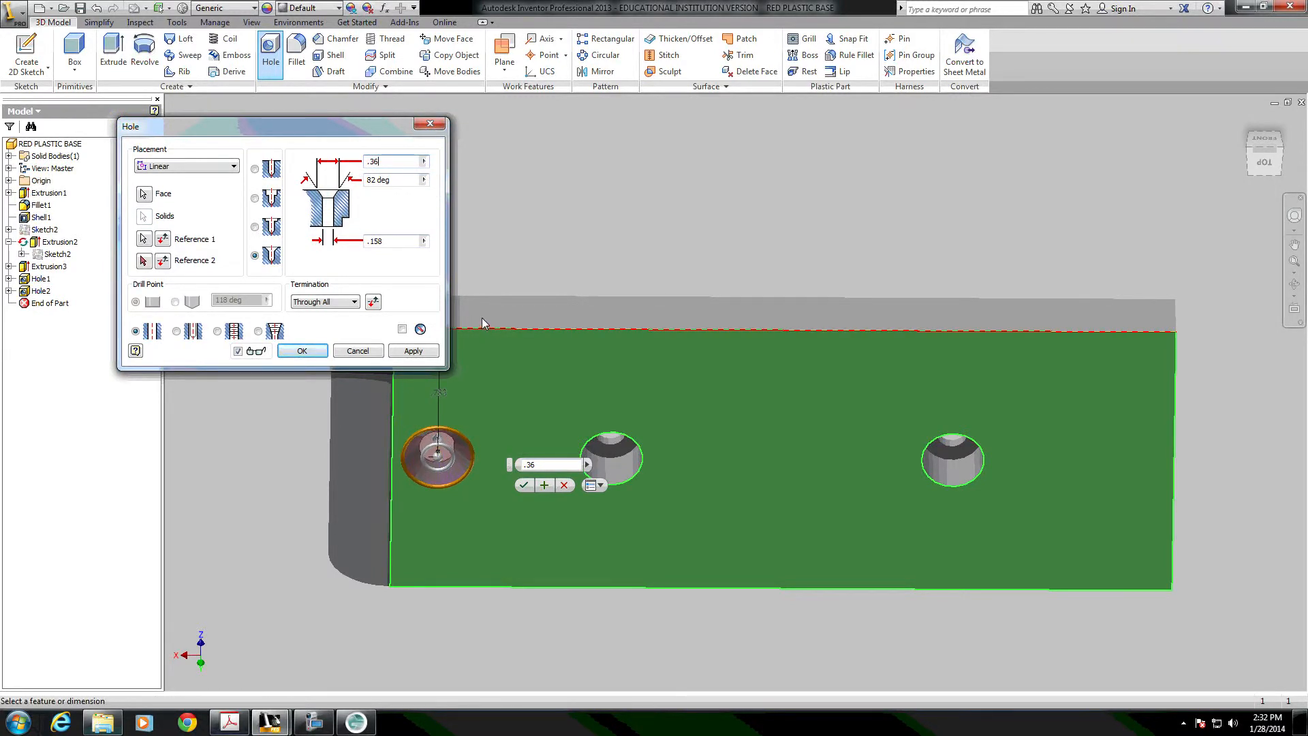
pyautogui.click(399, 242)
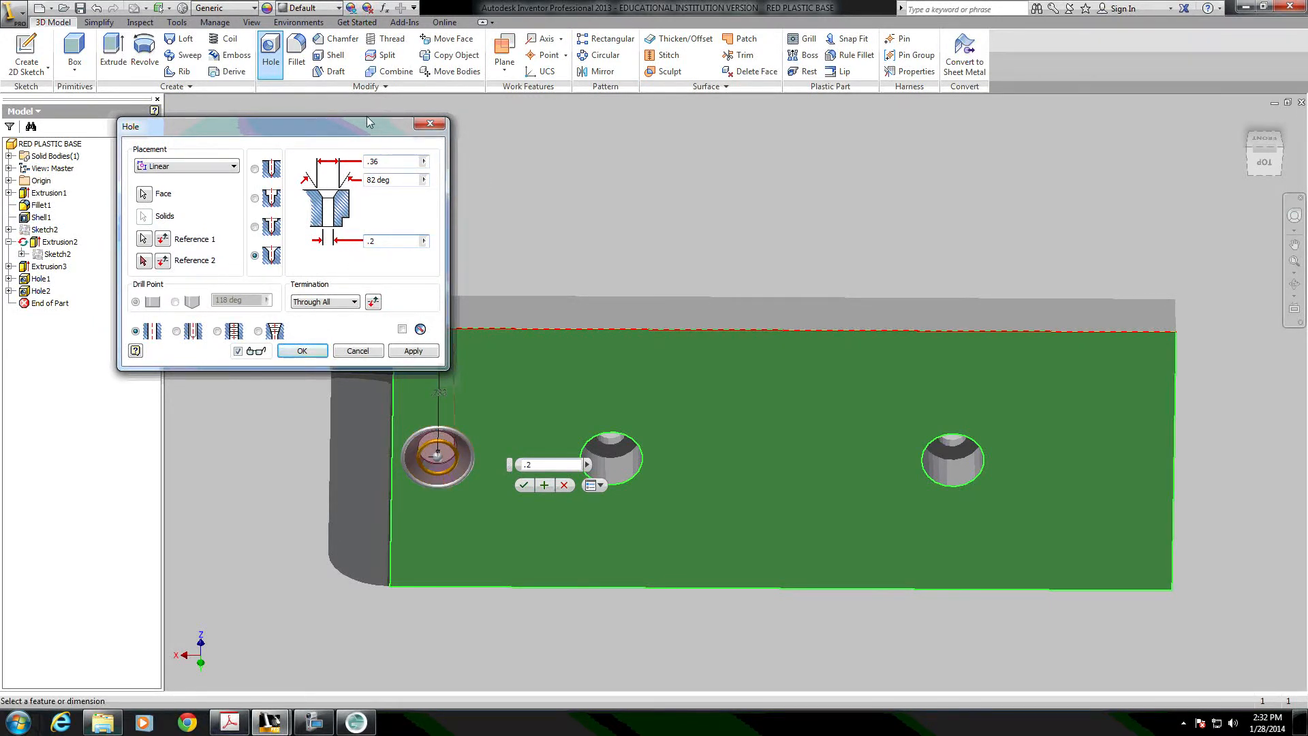
# Position the countersunk hole .350 in from the rounded end's outer edge and create it as Through All.
pyautogui.moveTo(368, 122); pyautogui.dragTo(352, 98)
pyautogui.click(126, 238)
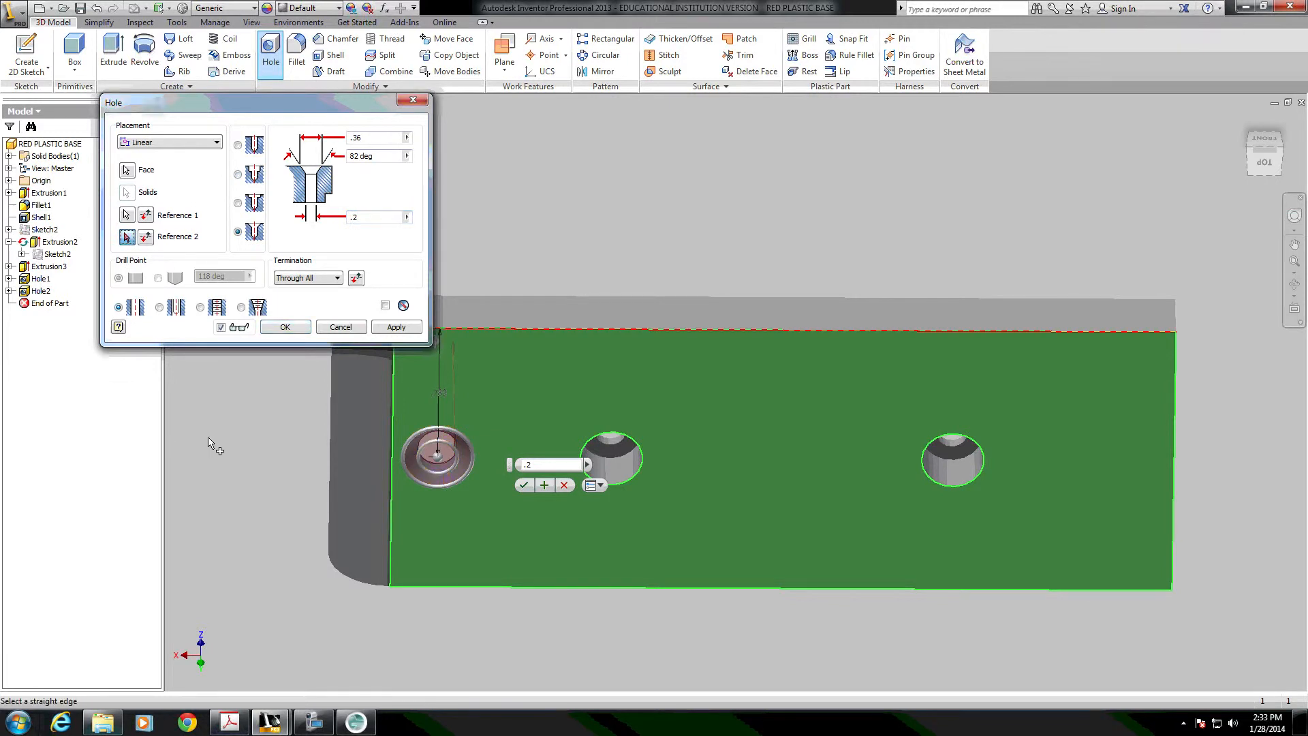
pyautogui.click(329, 452)
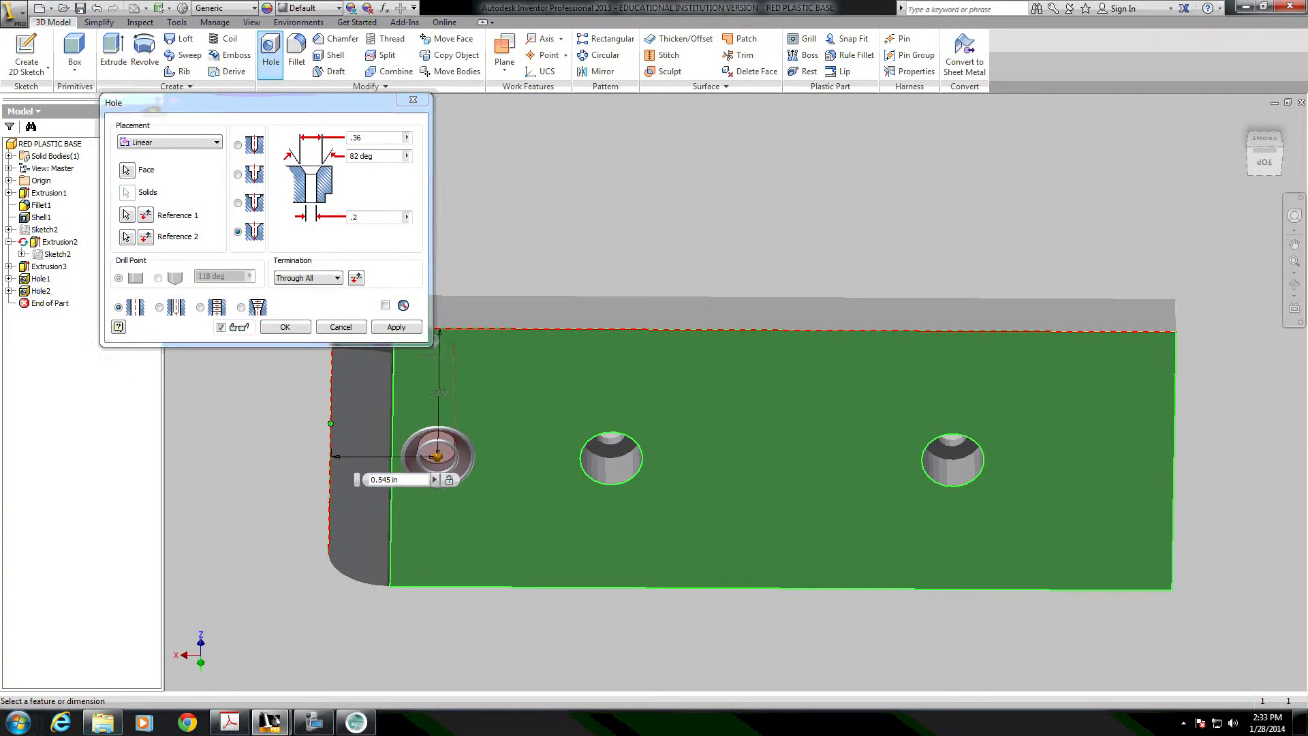
pyautogui.click(370, 479)
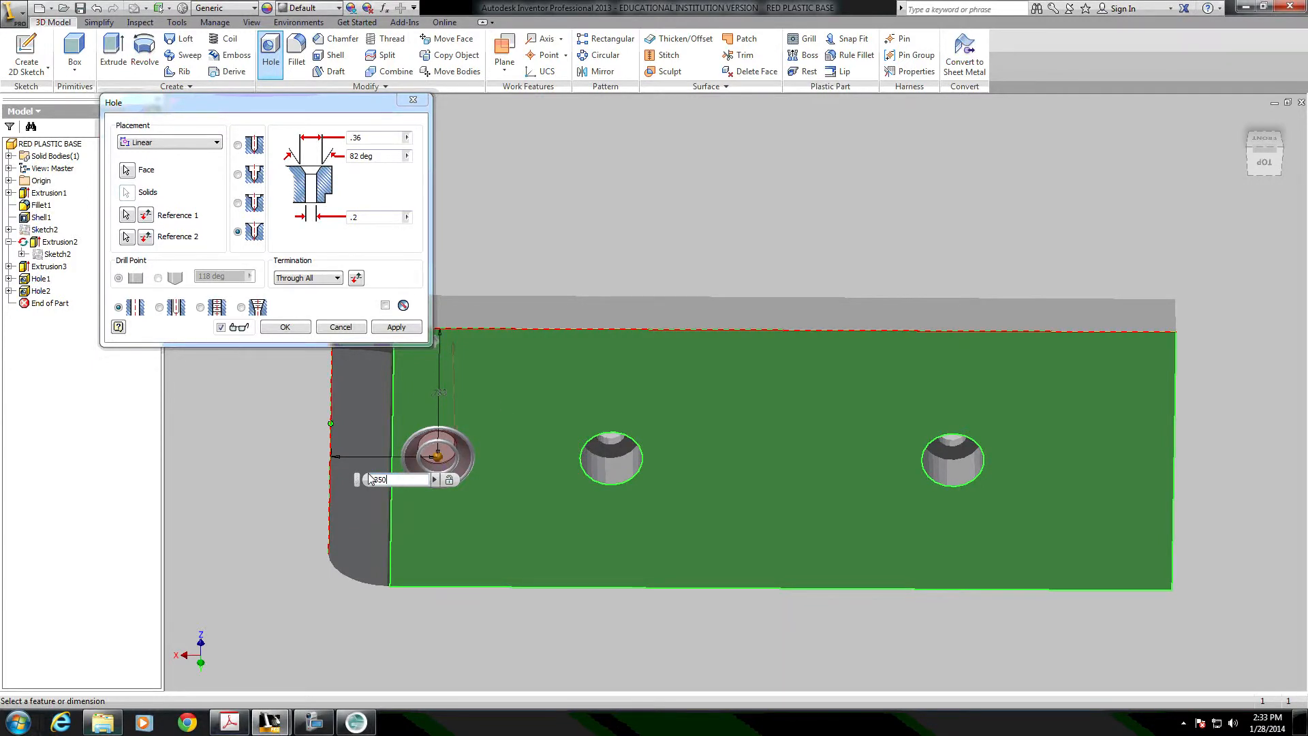
pyautogui.write('.350')
pyautogui.press('Return')
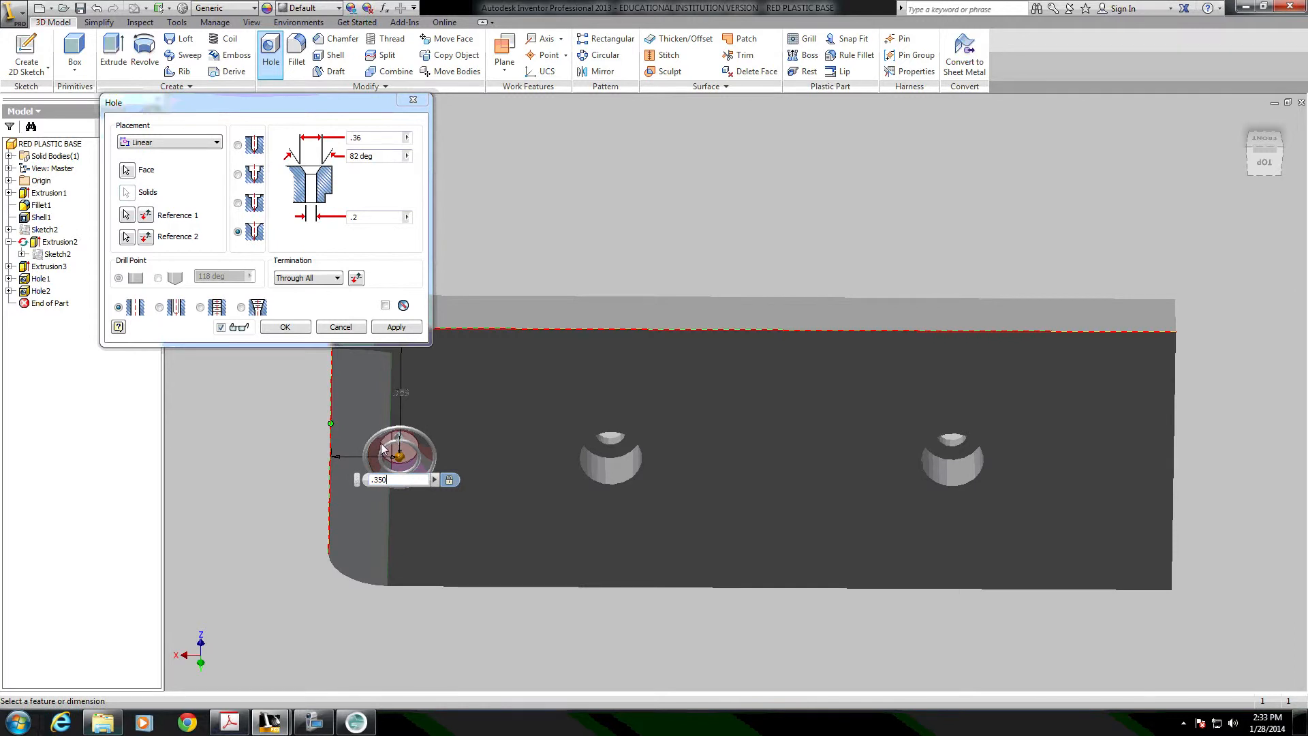
pyautogui.click(286, 327)
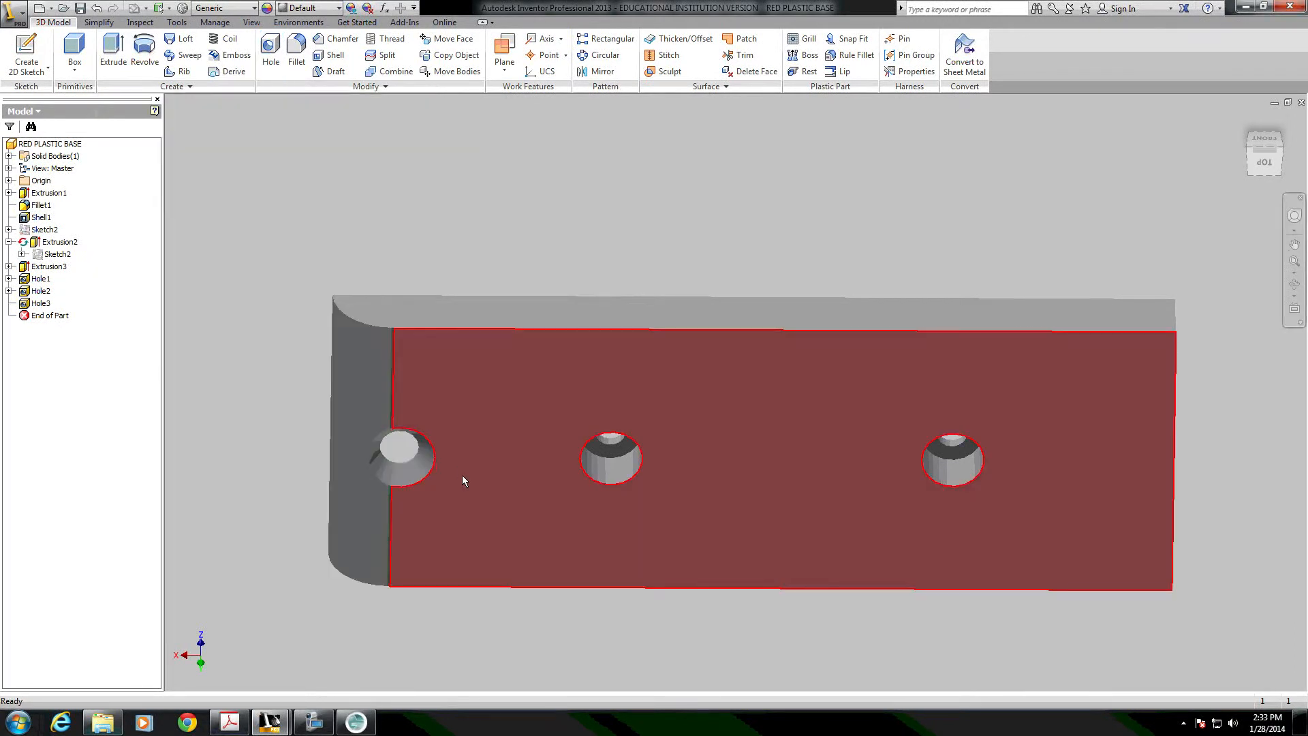
# Start a new sketch on the long side face of the base, on the back side.
pyautogui.keyDown('shift'); pyautogui.moveTo(419, 464); pyautogui.dragTo(739, 408, button='middle'); pyautogui.keyUp('shift')
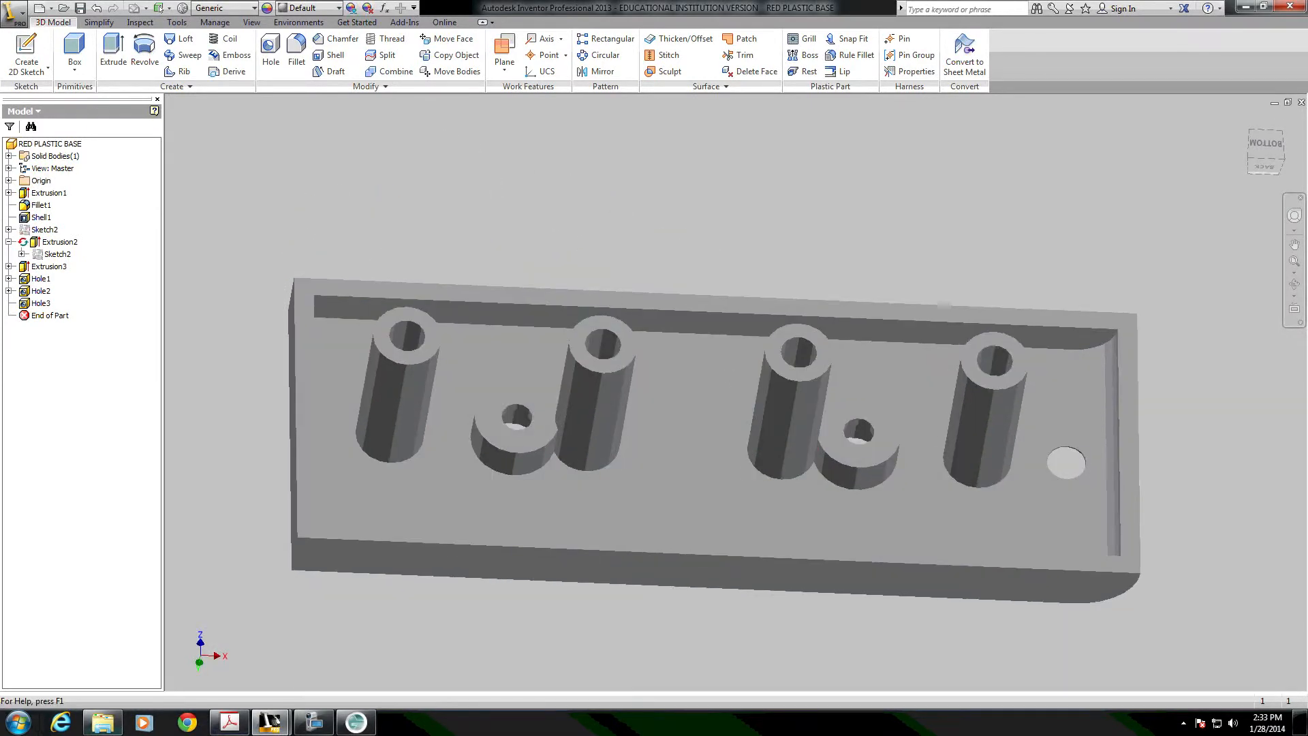
pyautogui.keyDown('shift'); pyautogui.moveTo(628, 412); pyautogui.dragTo(676, 408, button='middle'); pyautogui.keyUp('shift')
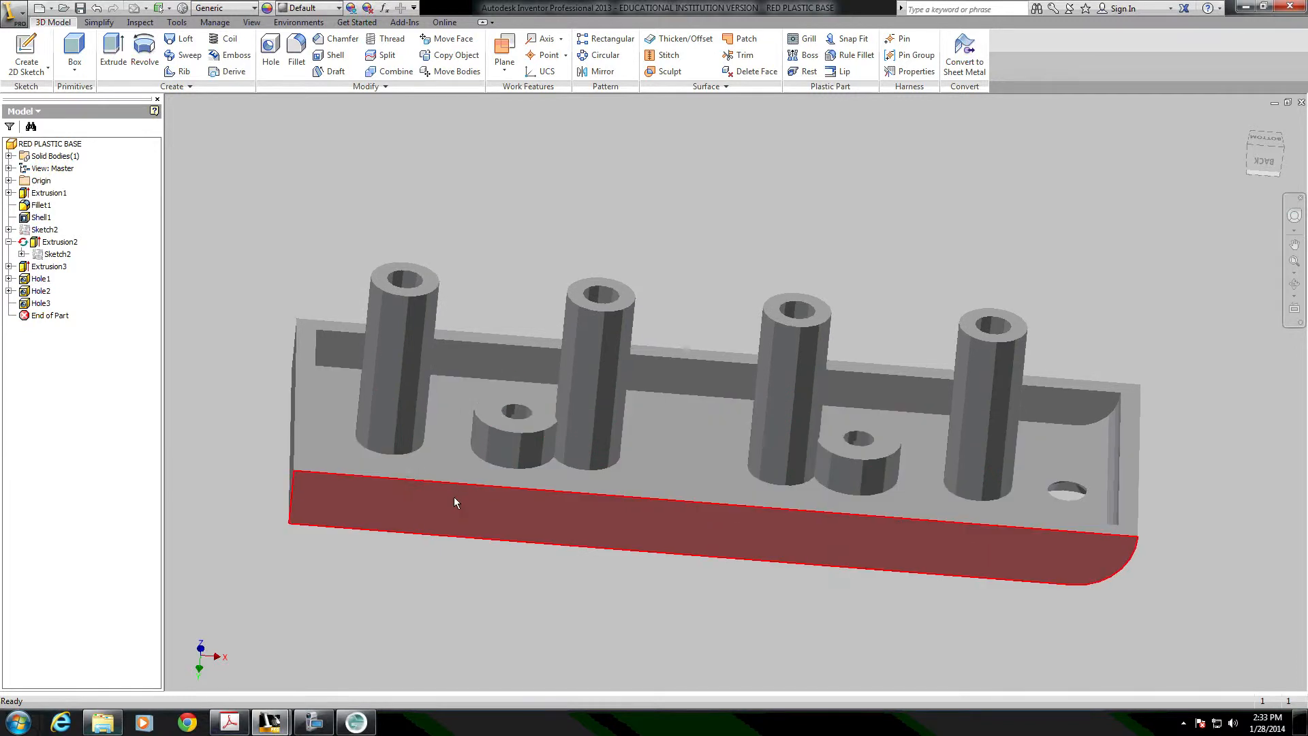
pyautogui.keyDown('shift'); pyautogui.moveTo(955, 394); pyautogui.dragTo(945, 387, button='middle'); pyautogui.keyUp('shift')
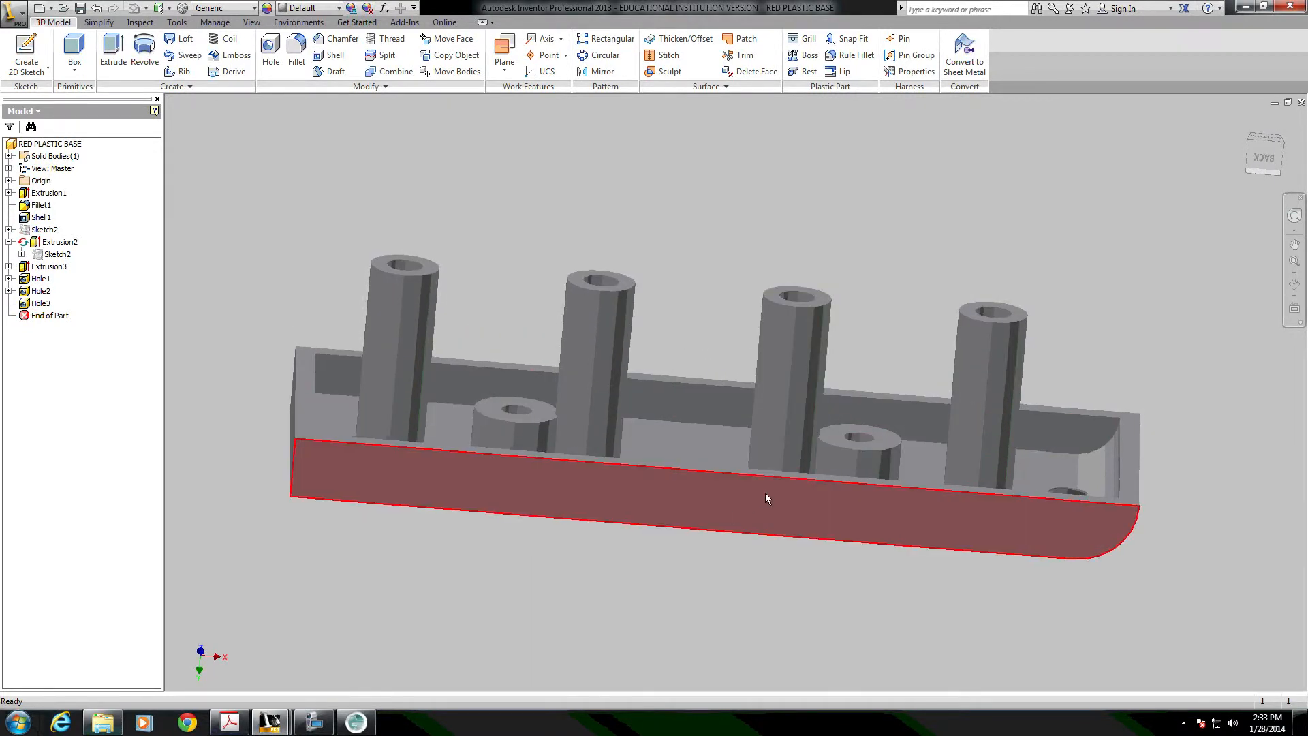
pyautogui.keyDown('shift'); pyautogui.moveTo(766, 493); pyautogui.dragTo(783, 492, button='middle'); pyautogui.keyUp('shift')
pyautogui.keyDown('shift'); pyautogui.moveTo(694, 487); pyautogui.dragTo(694, 481, button='middle'); pyautogui.keyUp('shift')
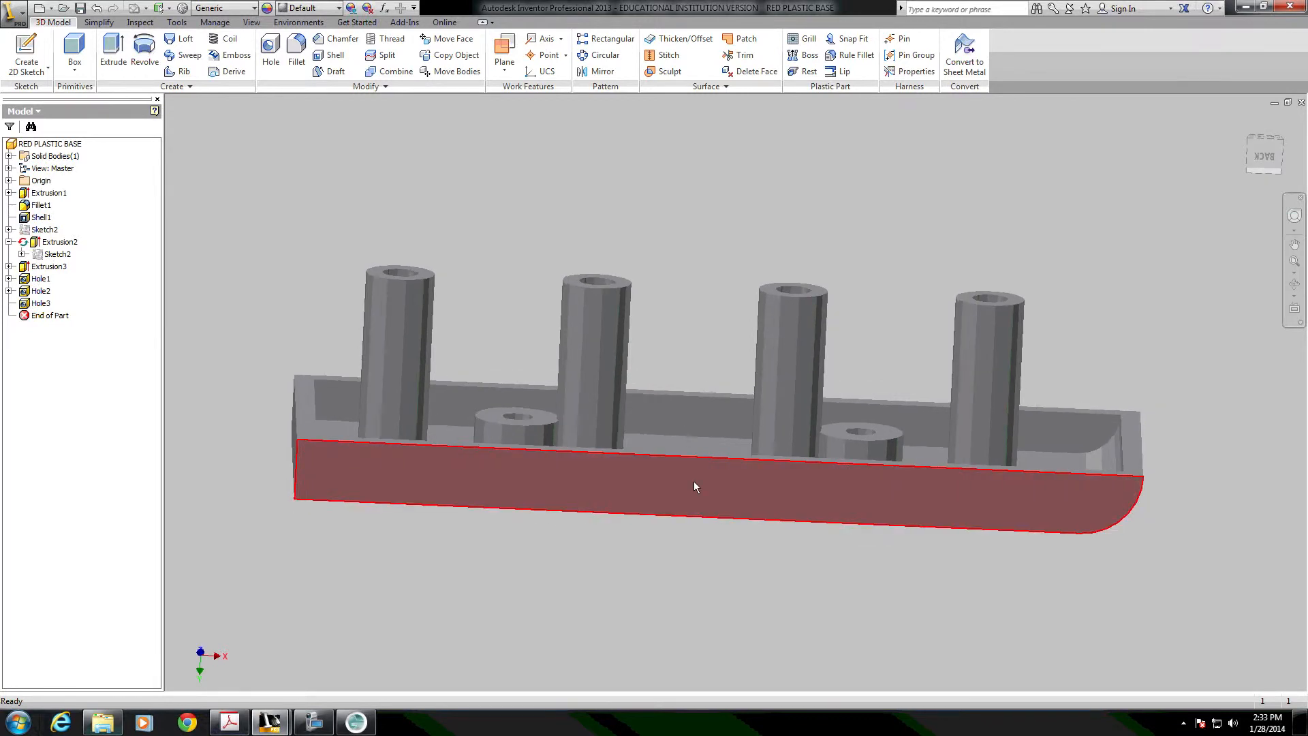
pyautogui.click(26, 54)
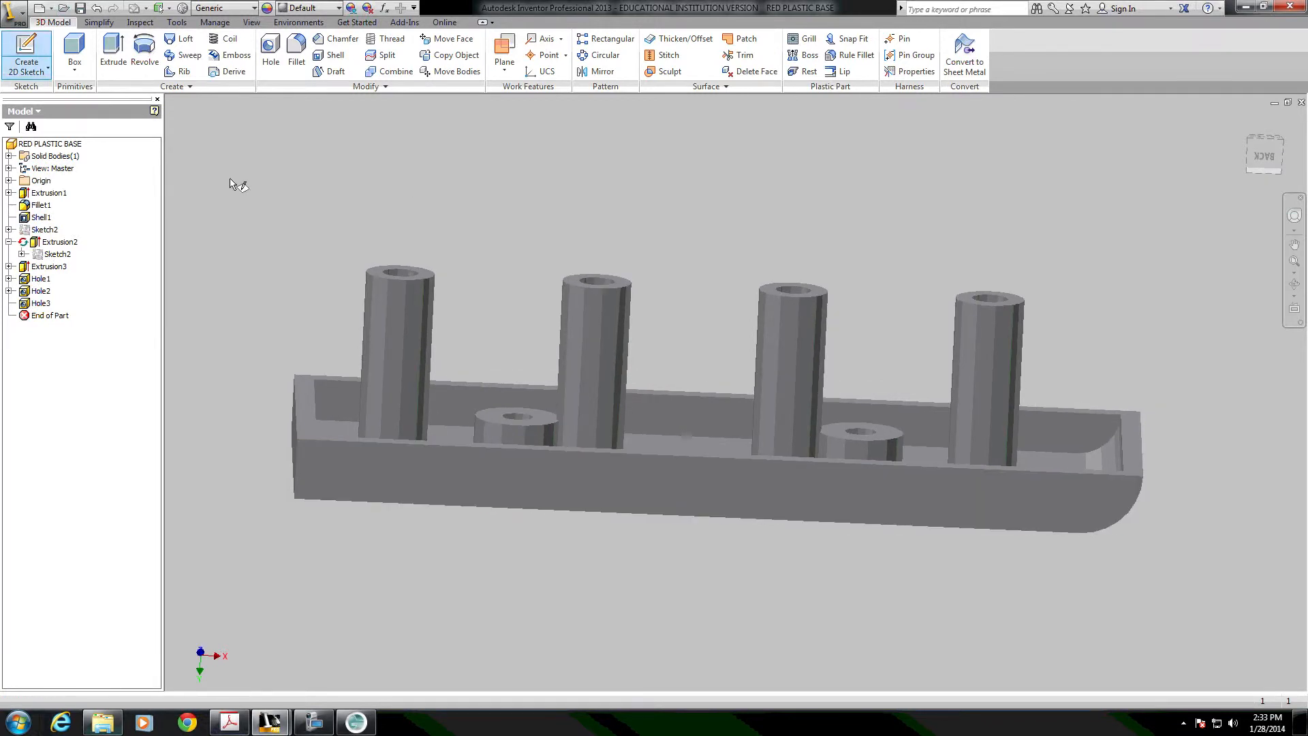
pyautogui.click(610, 473)
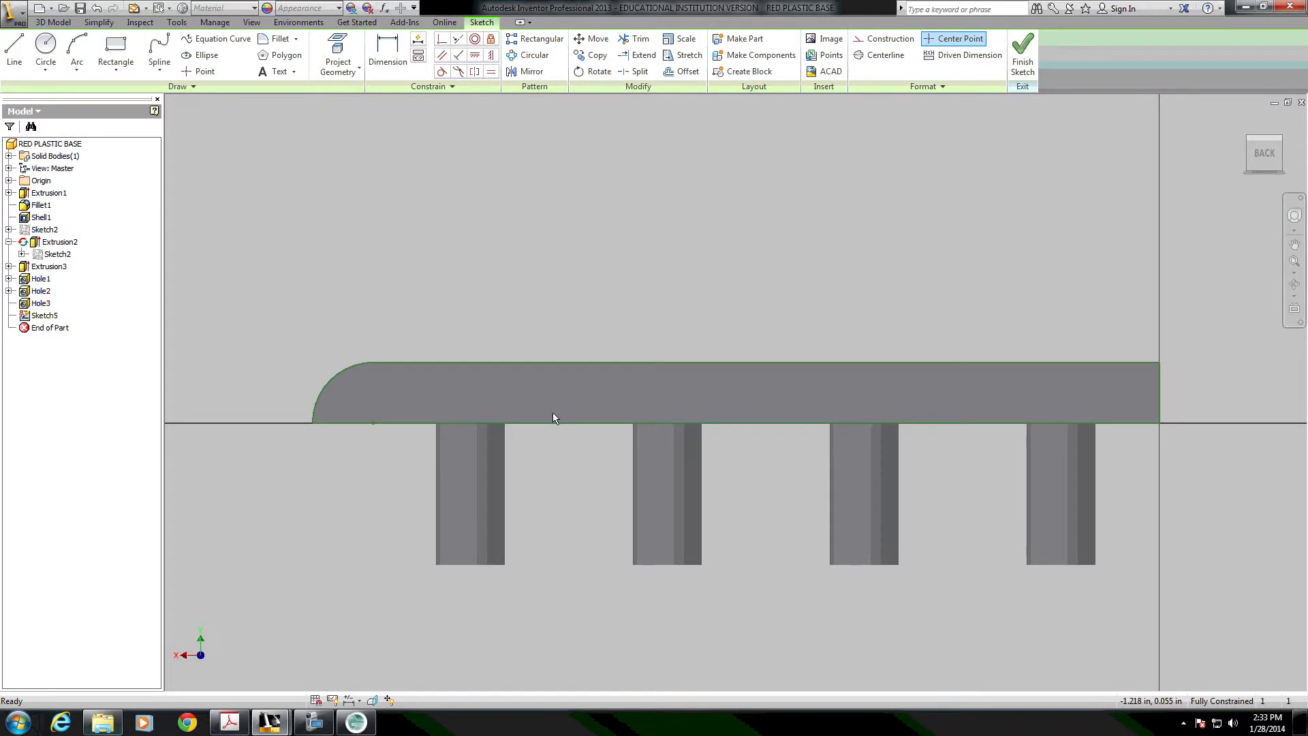
# Draw a .13/2 in vertical line into the side face from its peg-side edge, between the first two pegs from the rounded end.
pyautogui.scroll(3, 554, 411)
pyautogui.scroll(-2, 556, 414)
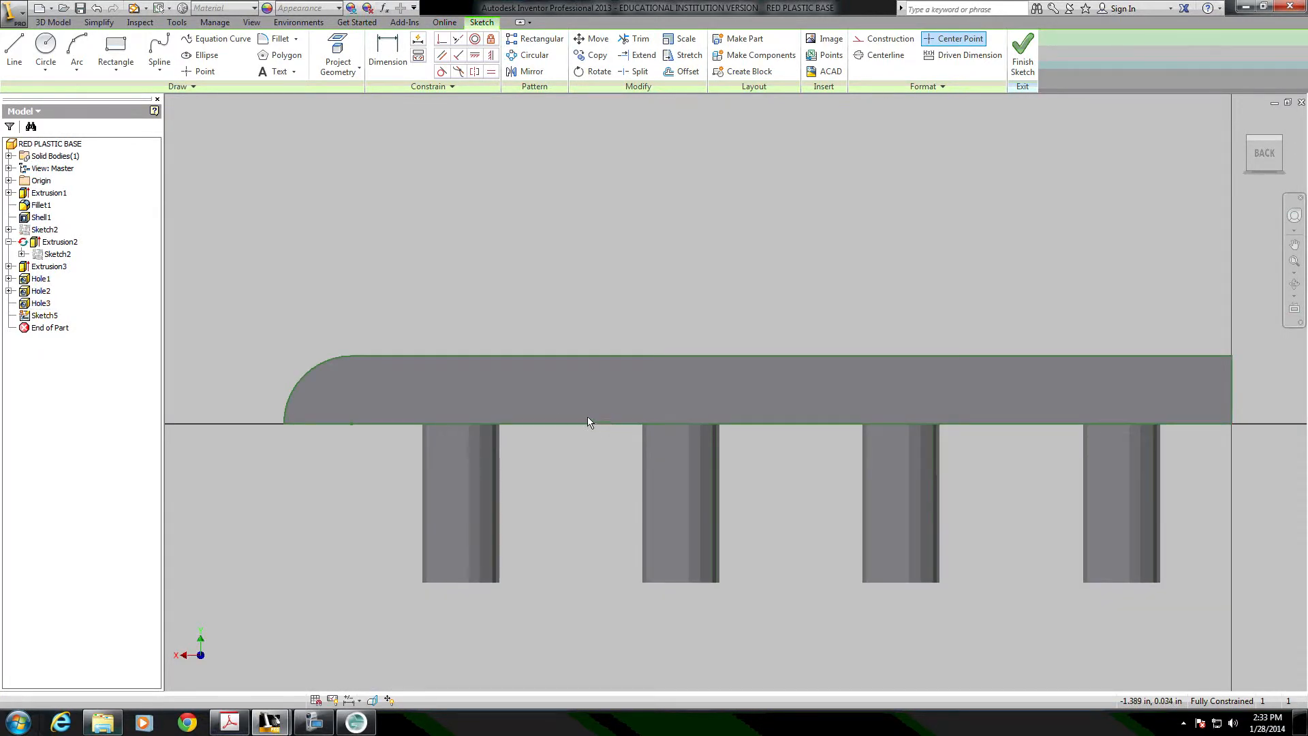
pyautogui.scroll(3, 578, 414)
pyautogui.scroll(-3, 579, 382)
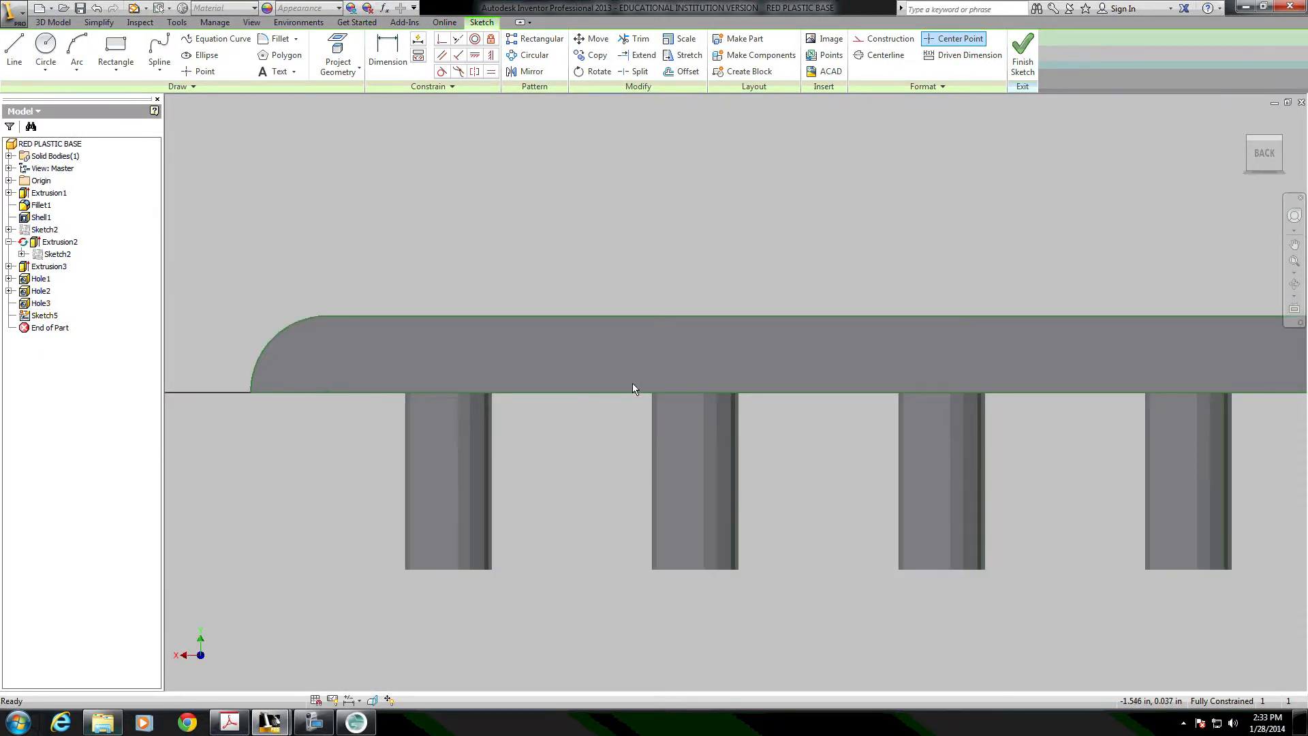
pyautogui.moveTo(632, 388); pyautogui.dragTo(575, 383, button='middle')
pyautogui.click(14, 51)
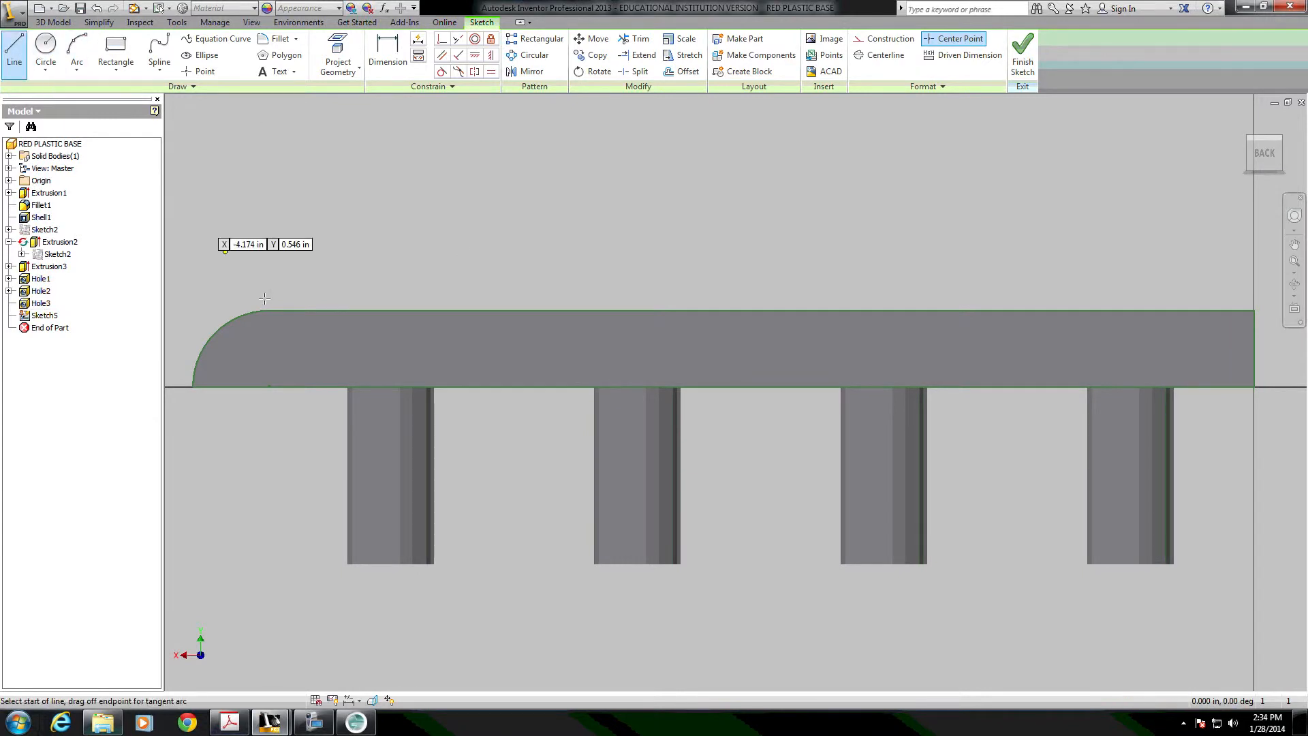
pyautogui.scroll(4, 470, 368)
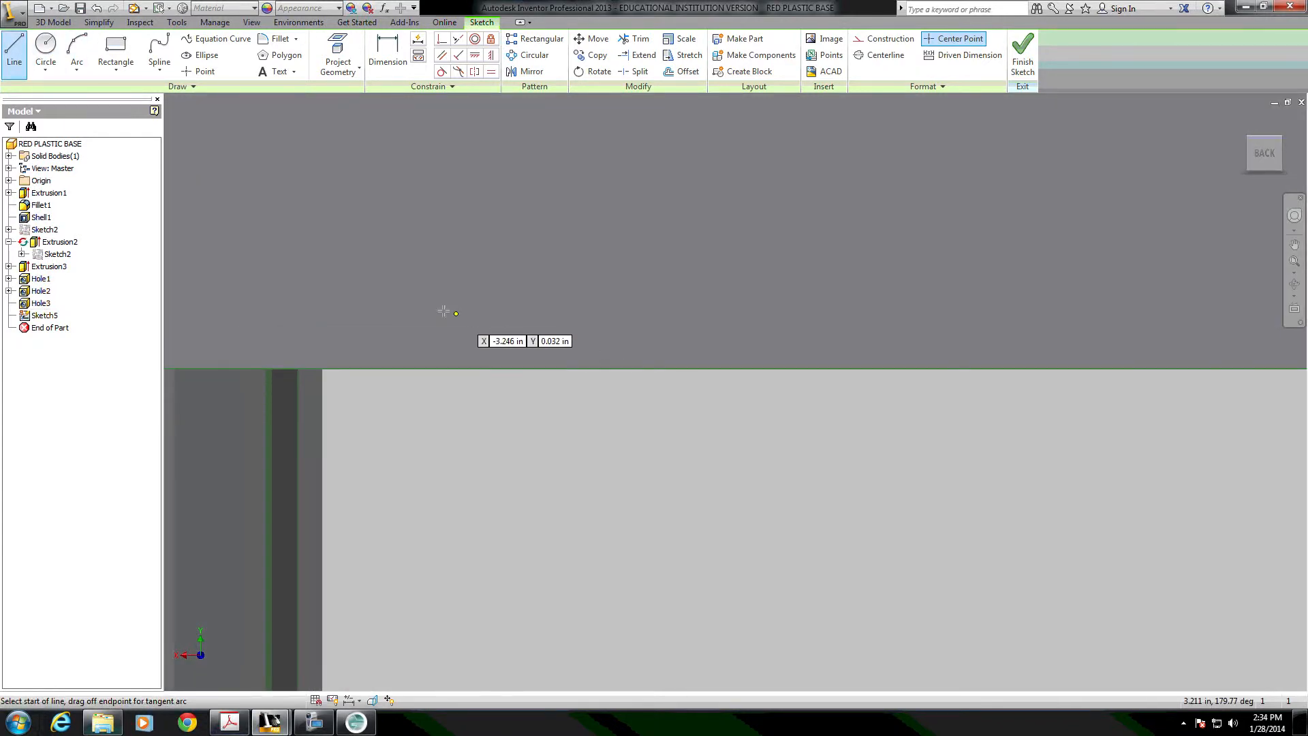
pyautogui.click(432, 368)
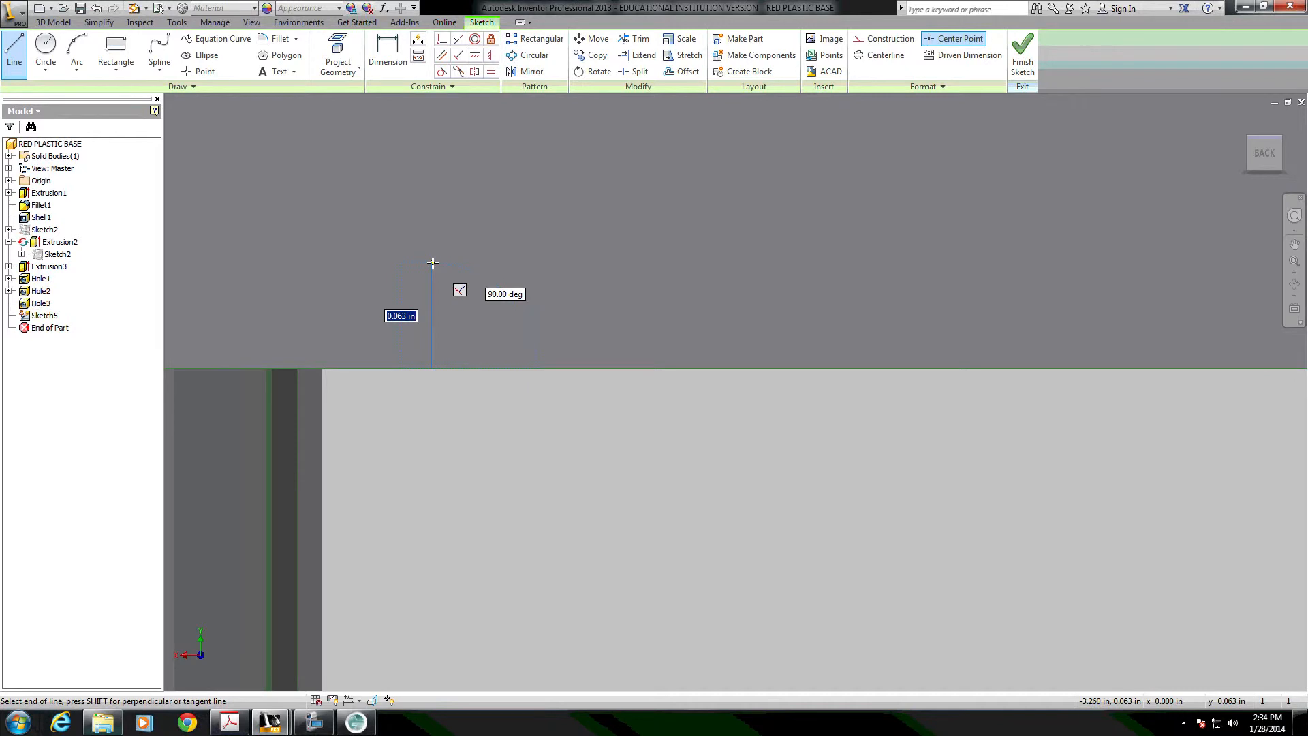
pyautogui.write('.13/2')
pyautogui.press('Return')
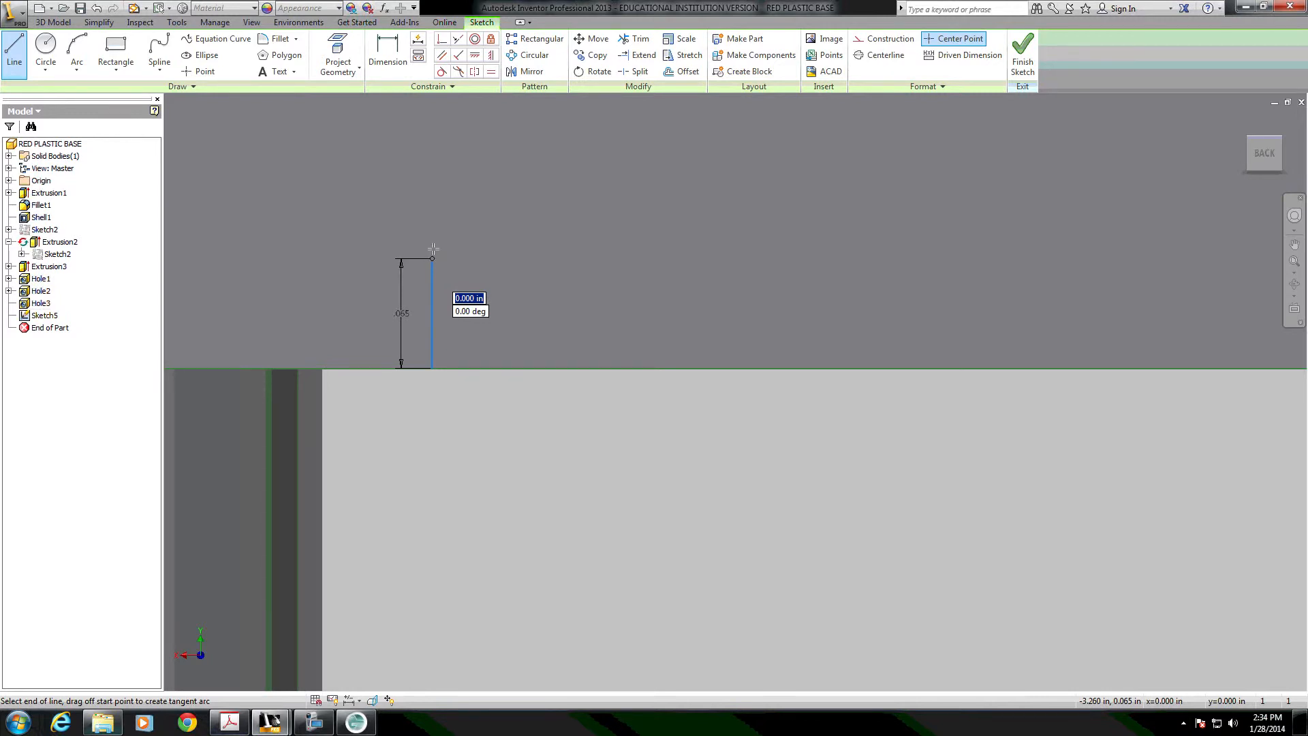
# Continue the line with a tangent semicircle of about 0.05 in radius and a vertical line back to the peg-side edge.
pyautogui.moveTo(433, 250); pyautogui.dragTo(484, 186)
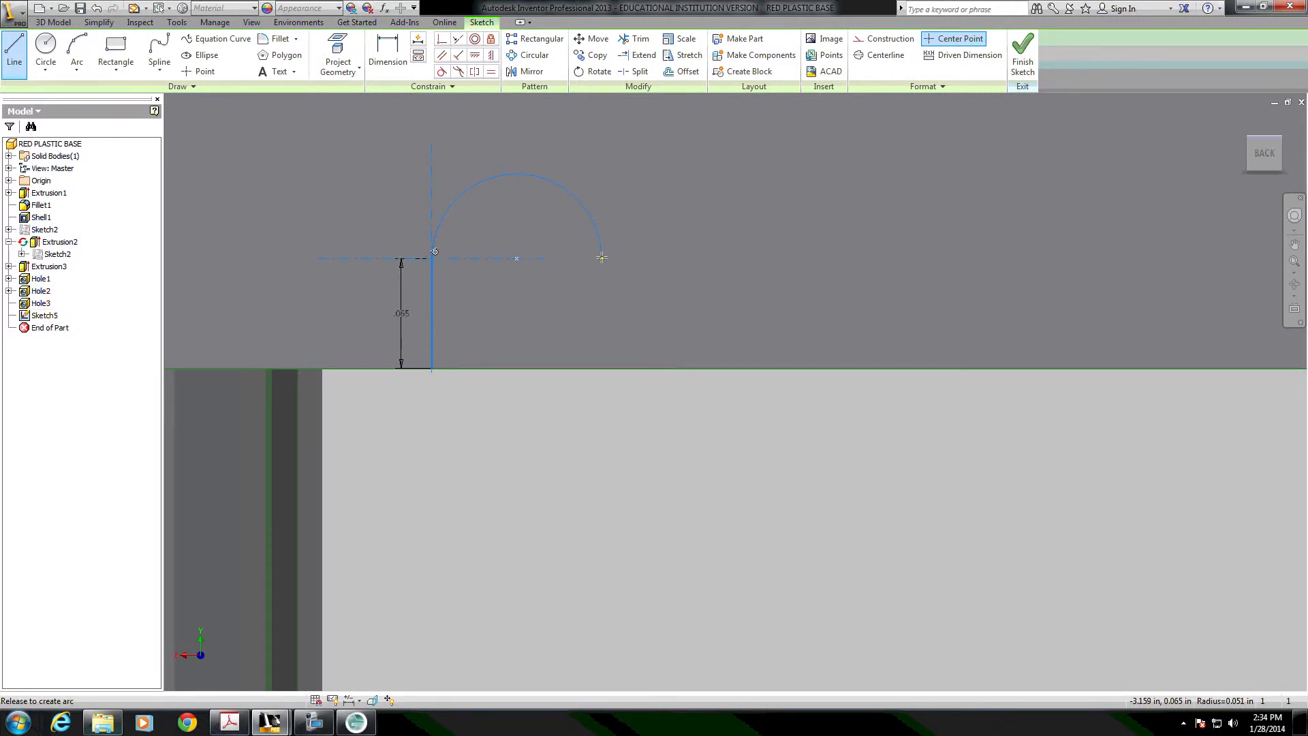
pyautogui.moveTo(598, 259); pyautogui.dragTo(598, 258)
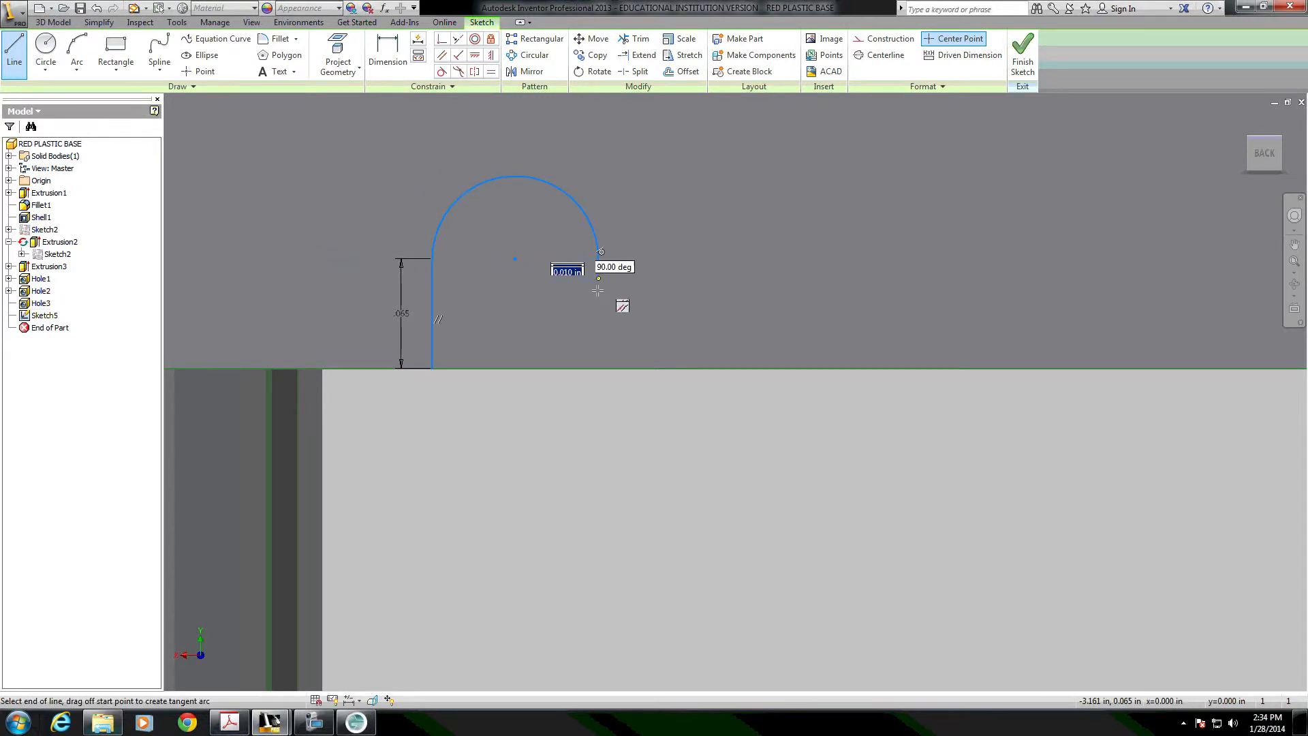
pyautogui.click(599, 368)
pyautogui.press('Escape')
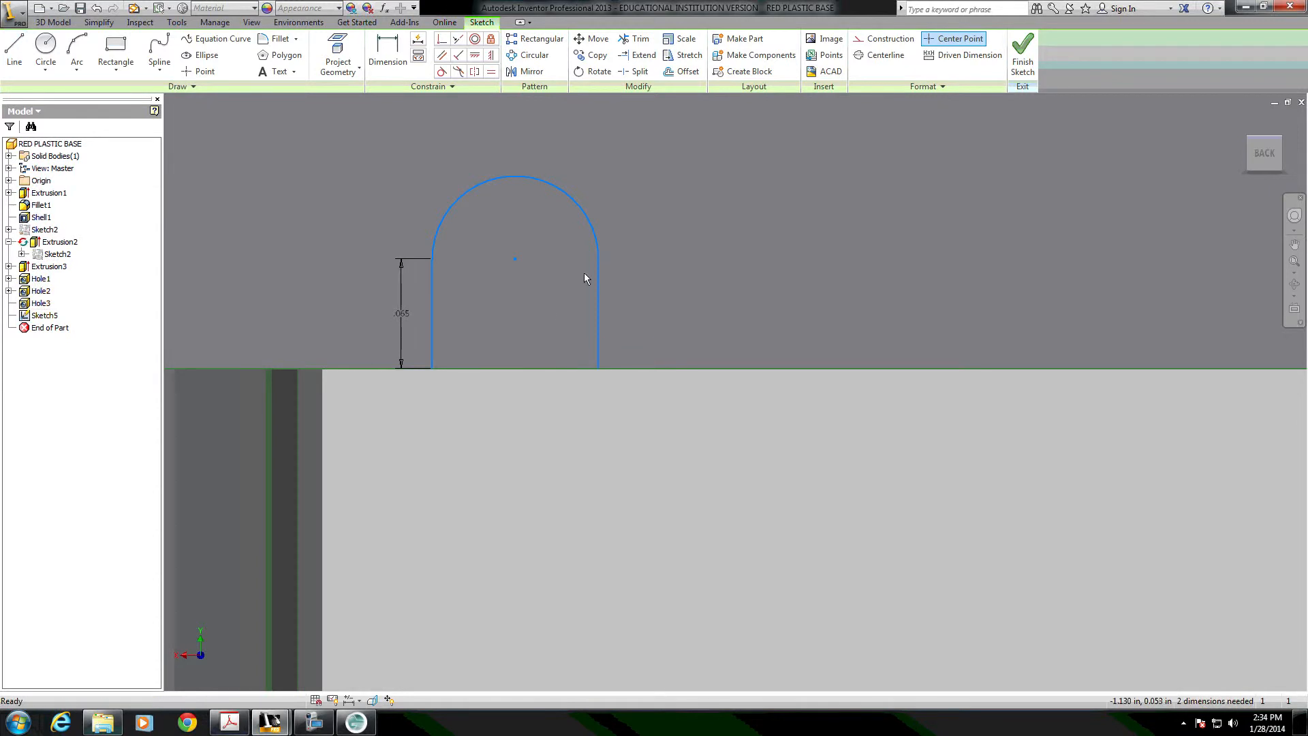
# Dimension the arch's semicircle with a radius of .13/2 in.
pyautogui.press('d')
pyautogui.click(594, 222)
pyautogui.click(676, 157)
pyautogui.write('.13/2')
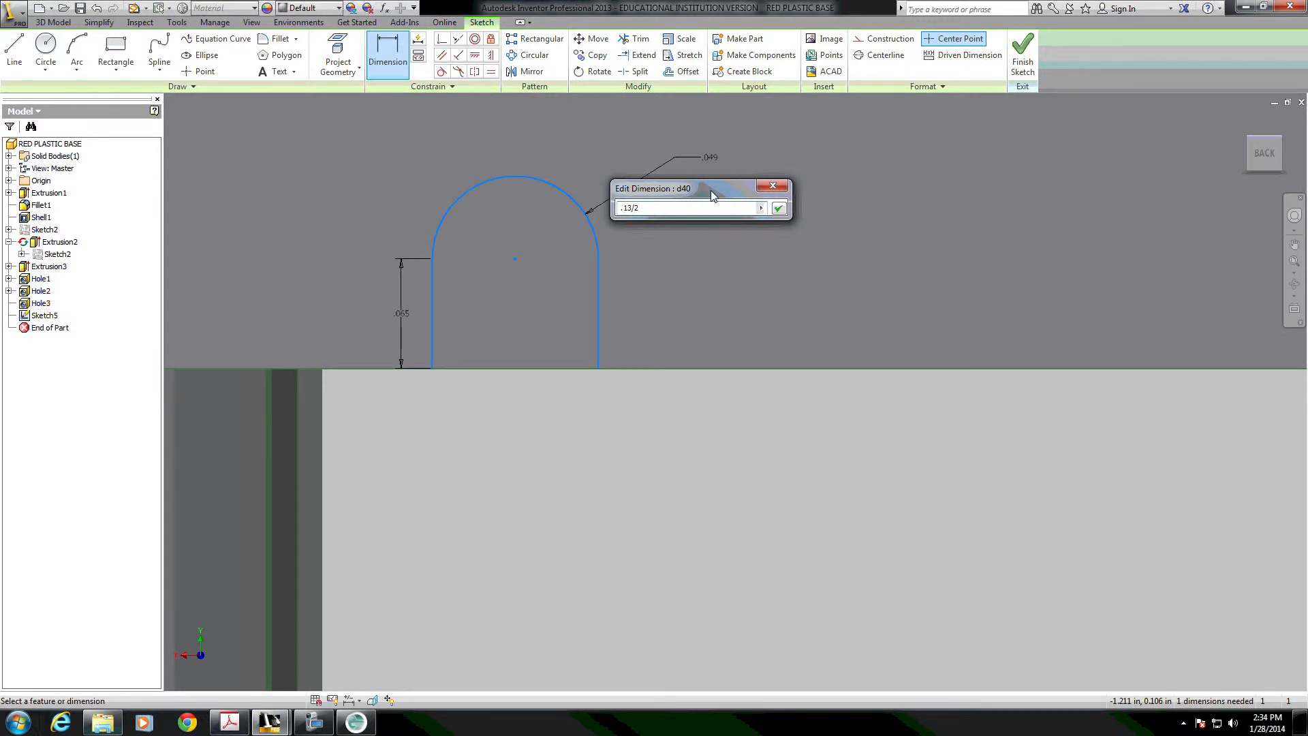
pyautogui.press('Return')
# Draw another .13/2 in vertical line from the peg-side edge, between the third and fourth pegs from the rounded end.
pyautogui.scroll(-3, 713, 252)
pyautogui.moveTo(717, 252); pyautogui.dragTo(689, 279, button='middle')
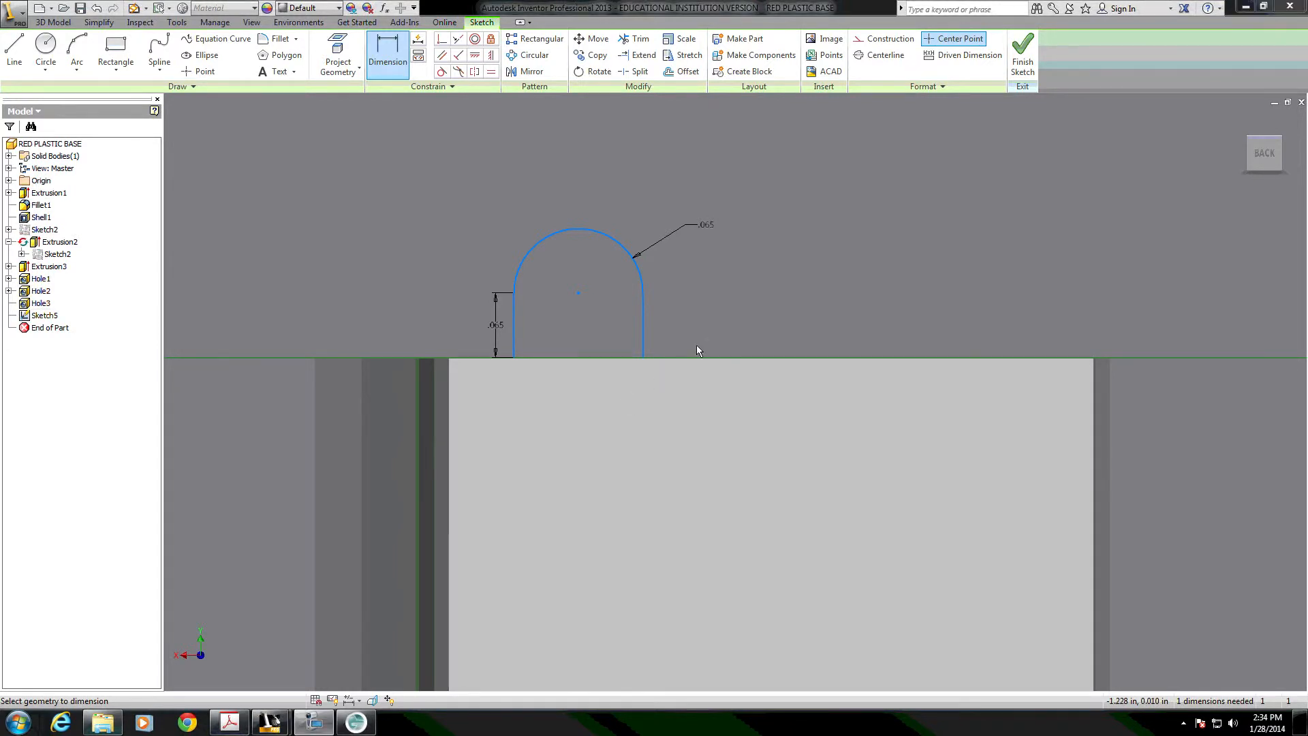
pyautogui.scroll(-6, 674, 412)
pyautogui.moveTo(771, 416); pyautogui.dragTo(649, 409, button='middle')
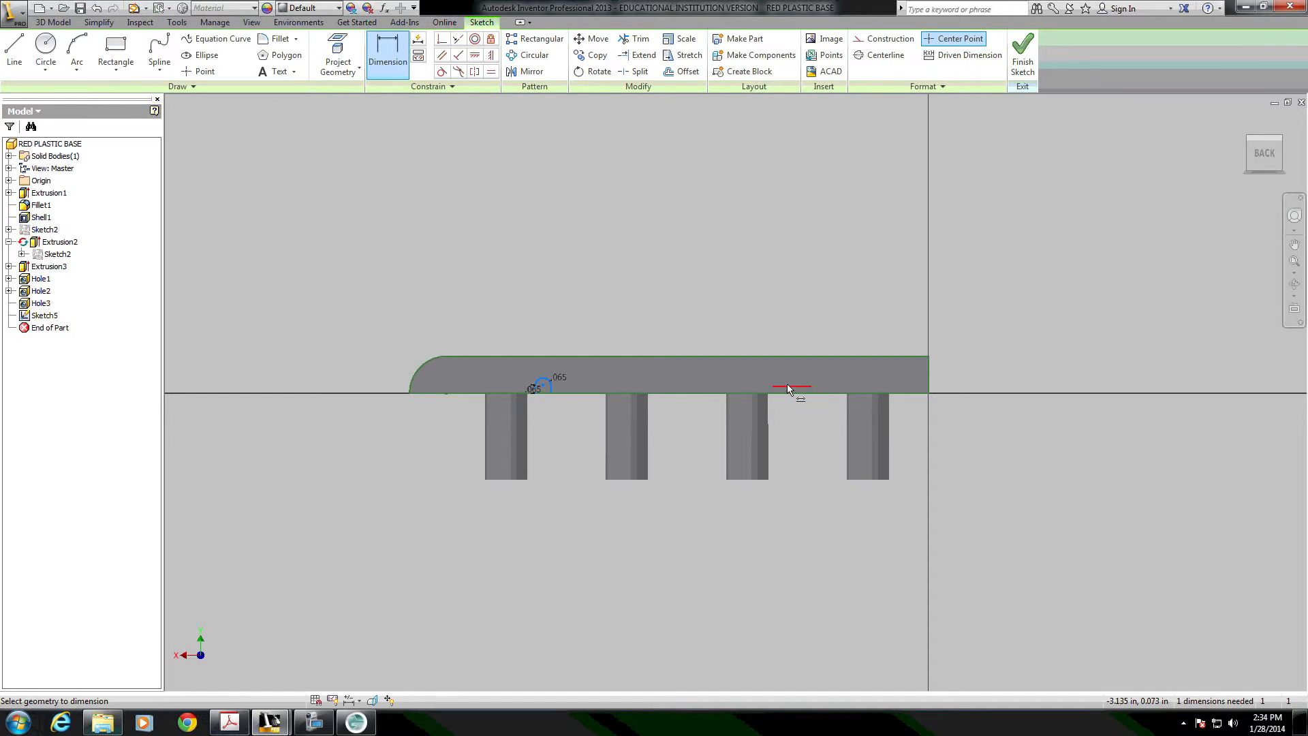
pyautogui.scroll(5, 786, 383)
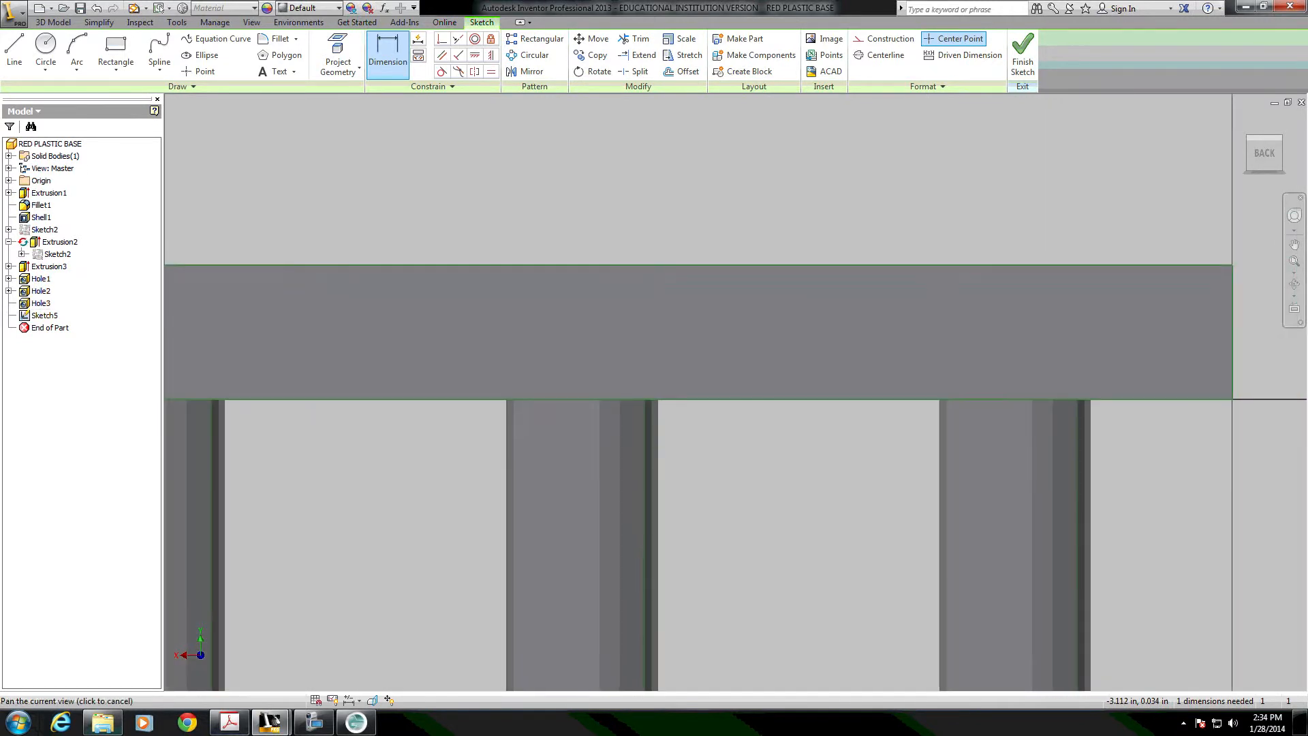
pyautogui.moveTo(781, 381); pyautogui.dragTo(662, 368, button='middle')
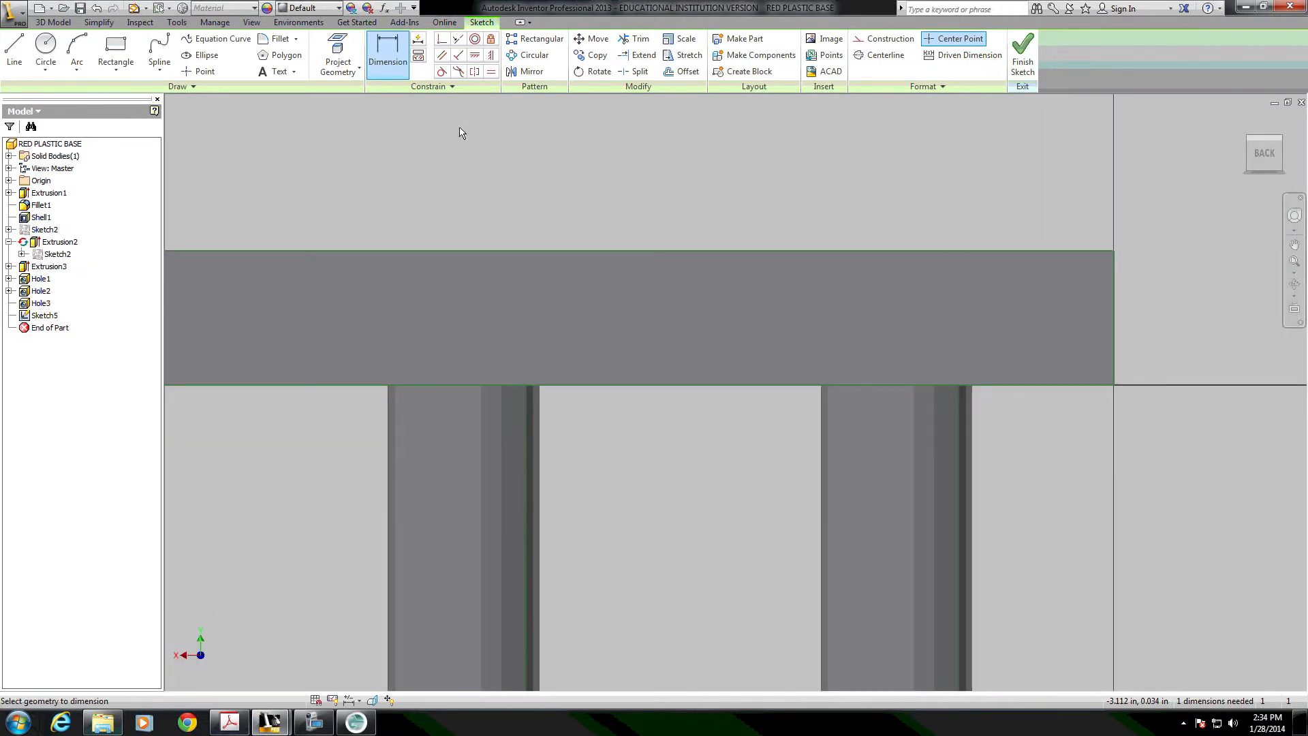
pyautogui.click(13, 53)
pyautogui.scroll(3, 464, 306)
pyautogui.click(559, 385)
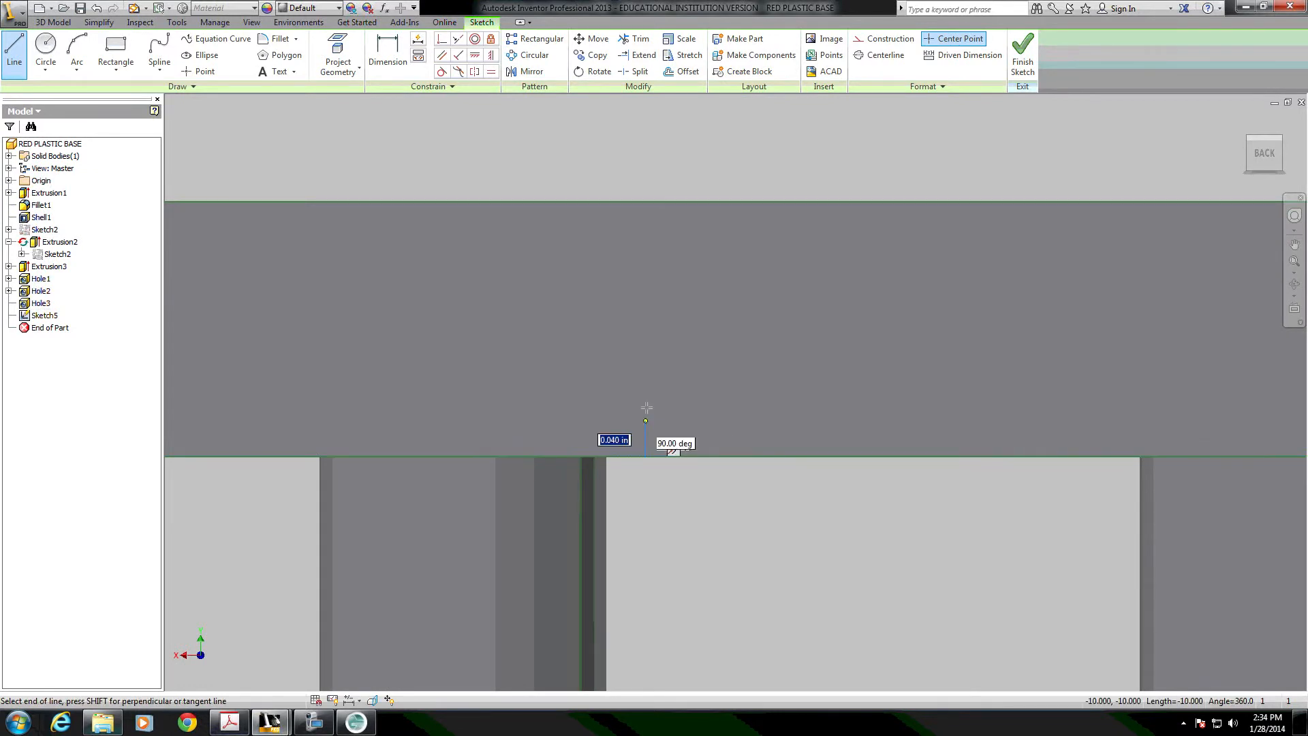
pyautogui.write('1.')
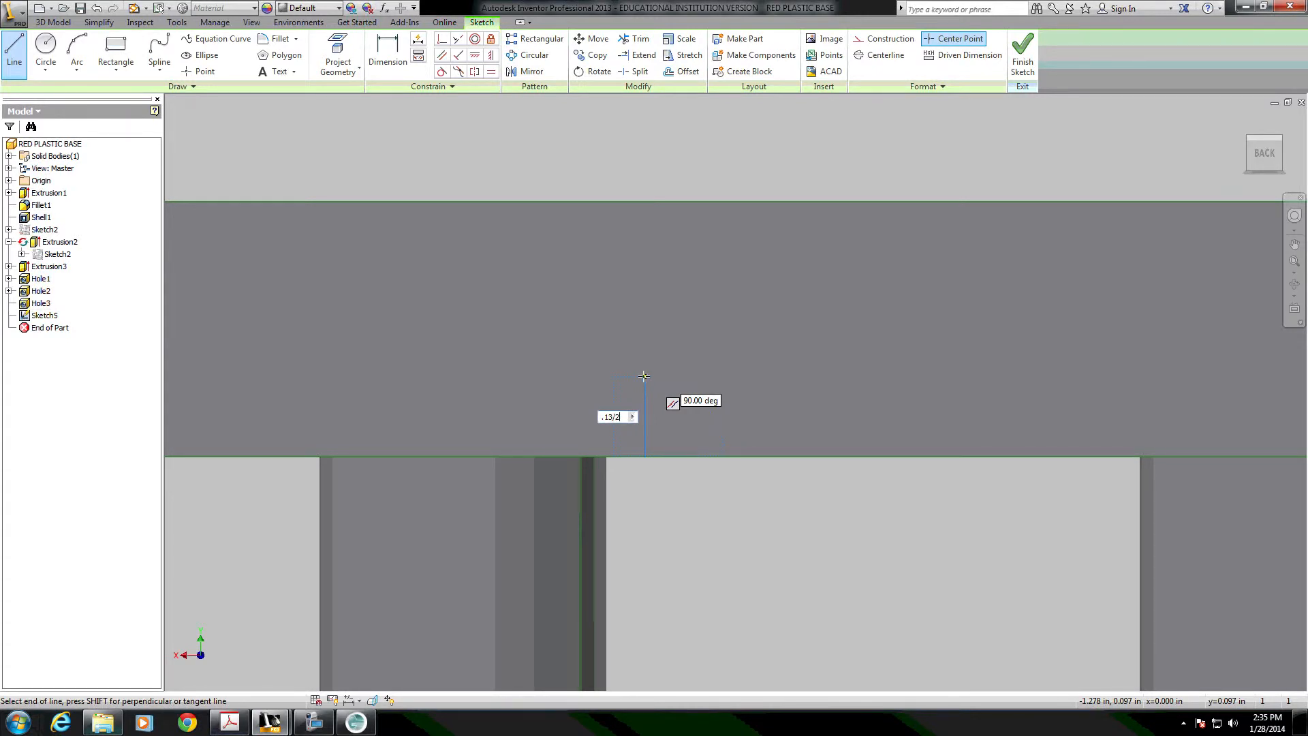
pyautogui.press('Return')
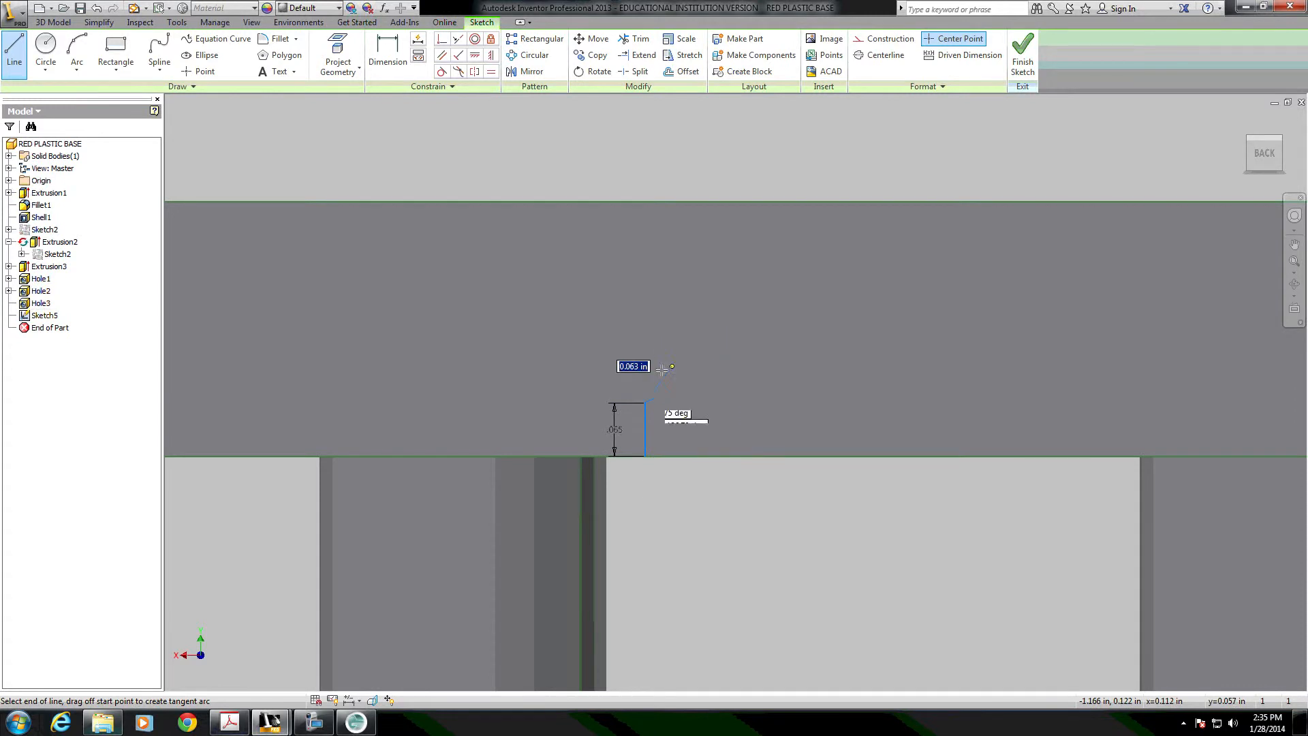
# Complete the second arch with a tangent semicircle of about 0.08 in radius and a vertical line down to the peg-side edge.
pyautogui.moveTo(644, 403); pyautogui.dragTo(670, 355)
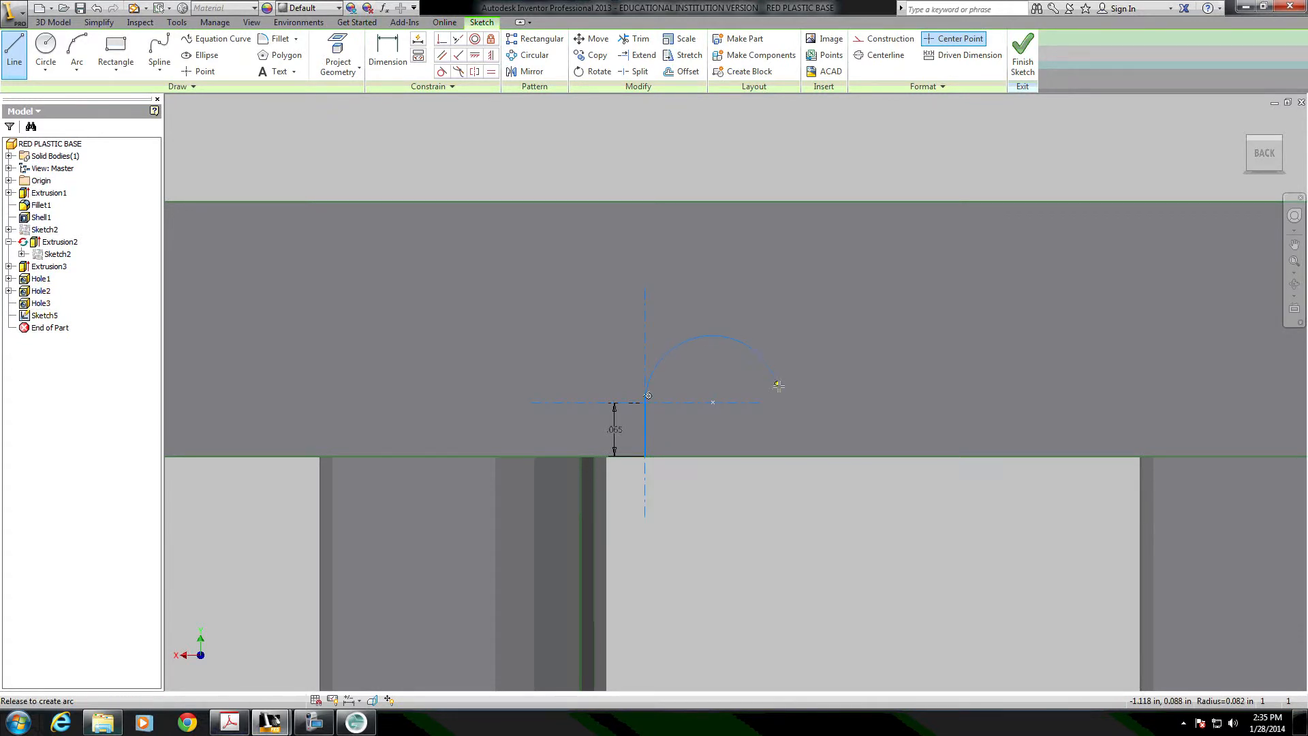
pyautogui.moveTo(780, 402); pyautogui.dragTo(780, 402)
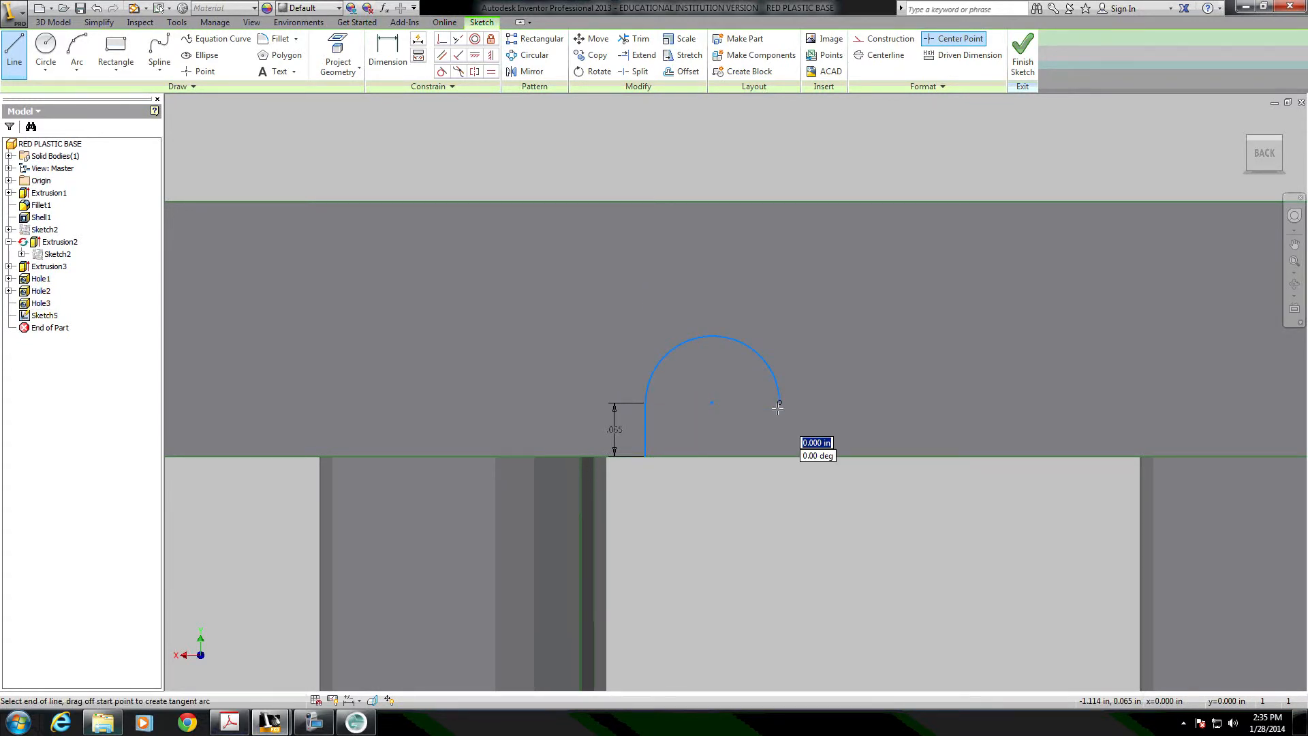
pyautogui.click(781, 454)
pyautogui.press('Escape')
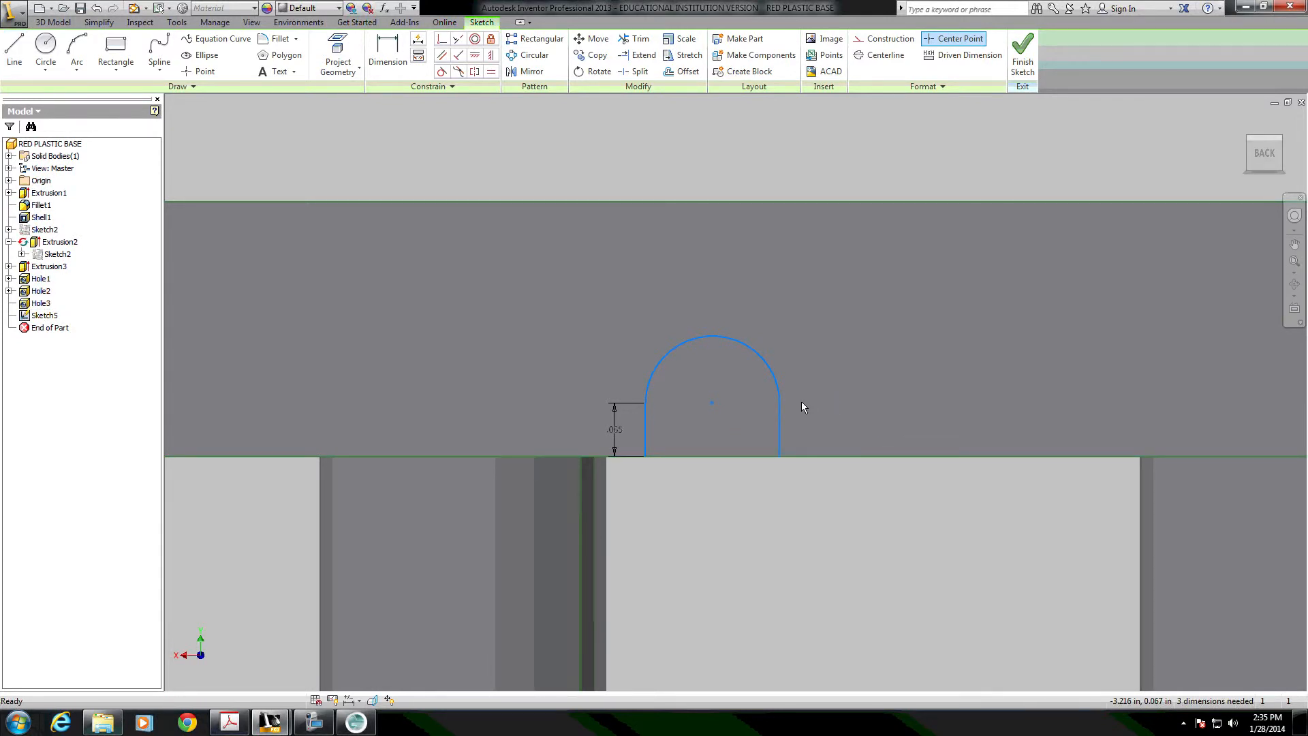
# Set the second arch's semicircle radius to .13/2 in.
pyautogui.press('d')
pyautogui.click(758, 355)
pyautogui.click(812, 321)
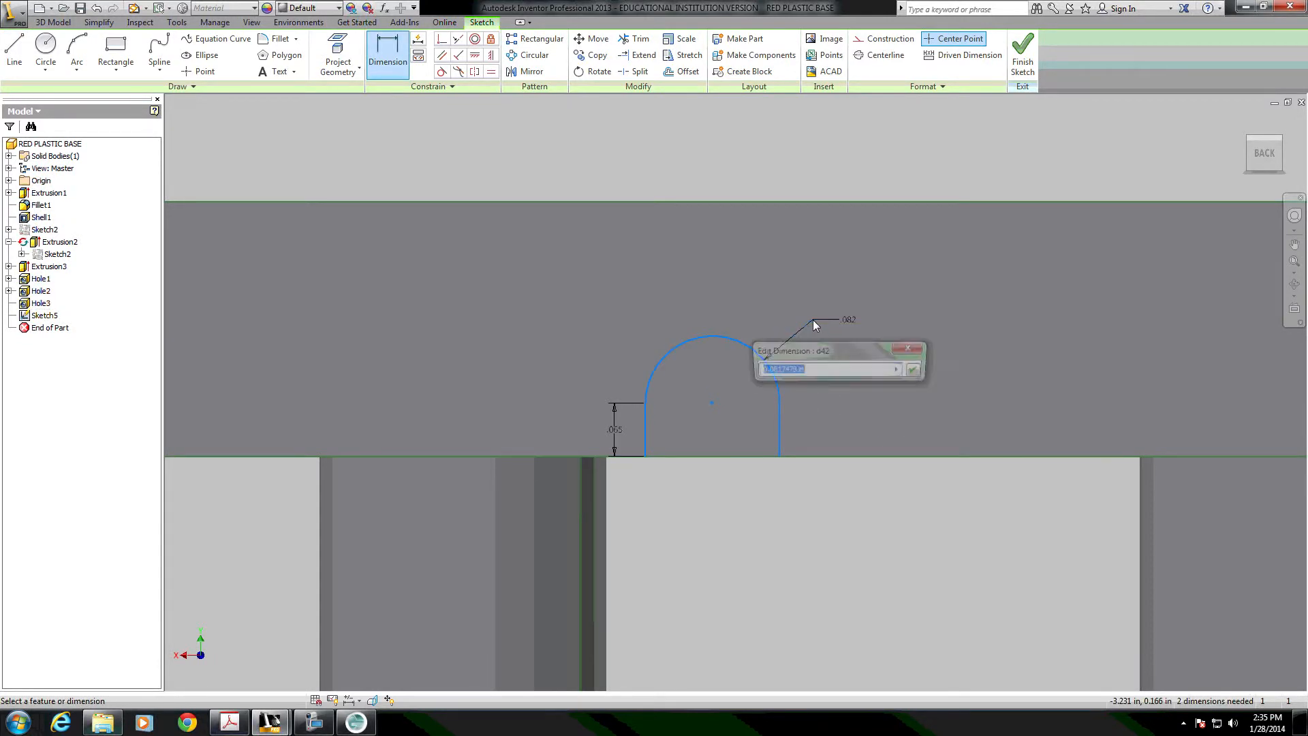
pyautogui.write('.13')
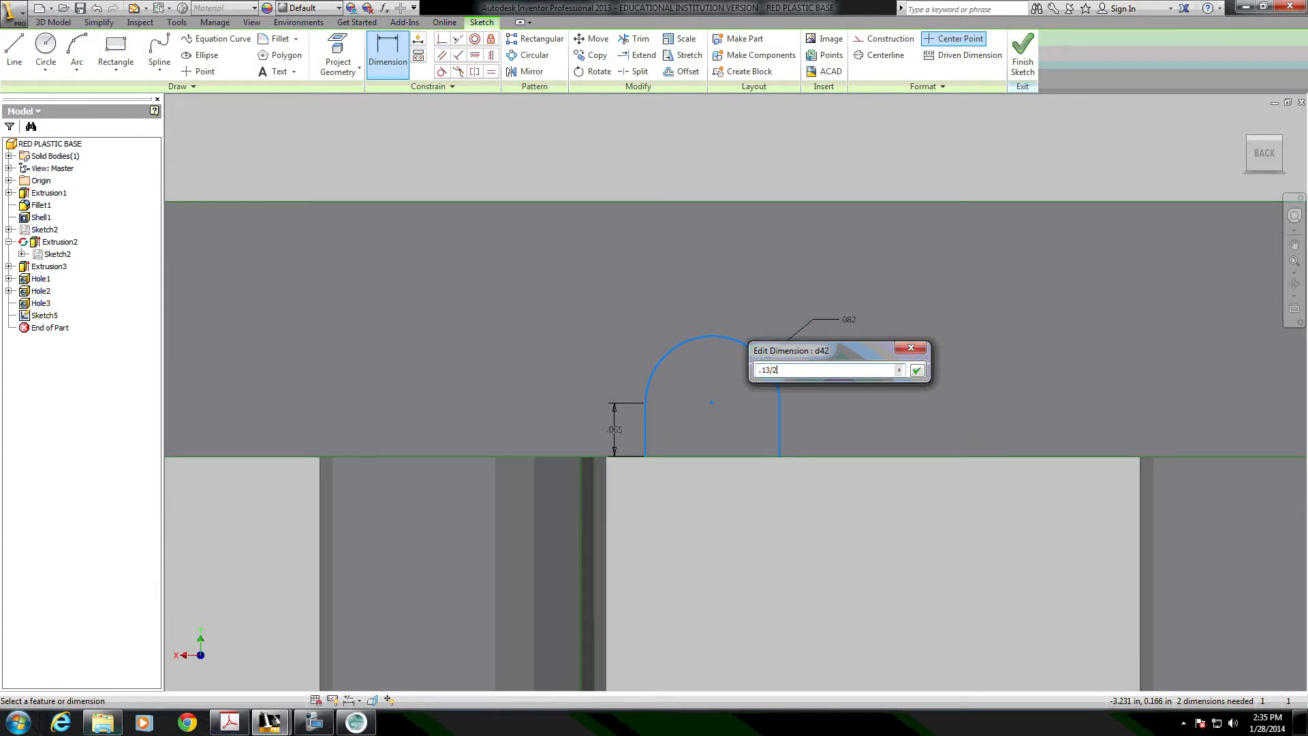
pyautogui.write('/2')
pyautogui.press('Return')
pyautogui.scroll(5, 676, 423)
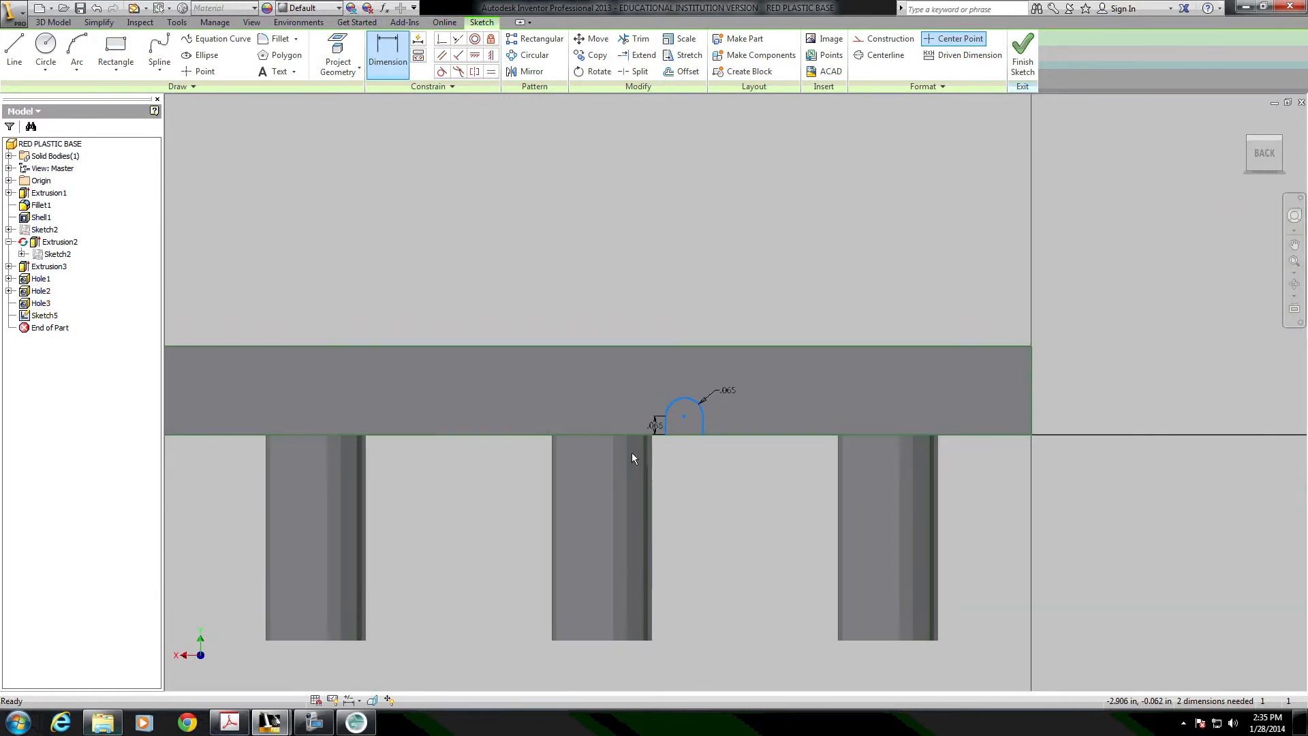
pyautogui.scroll(3, 761, 359)
pyautogui.moveTo(719, 368); pyautogui.dragTo(707, 409, button='middle')
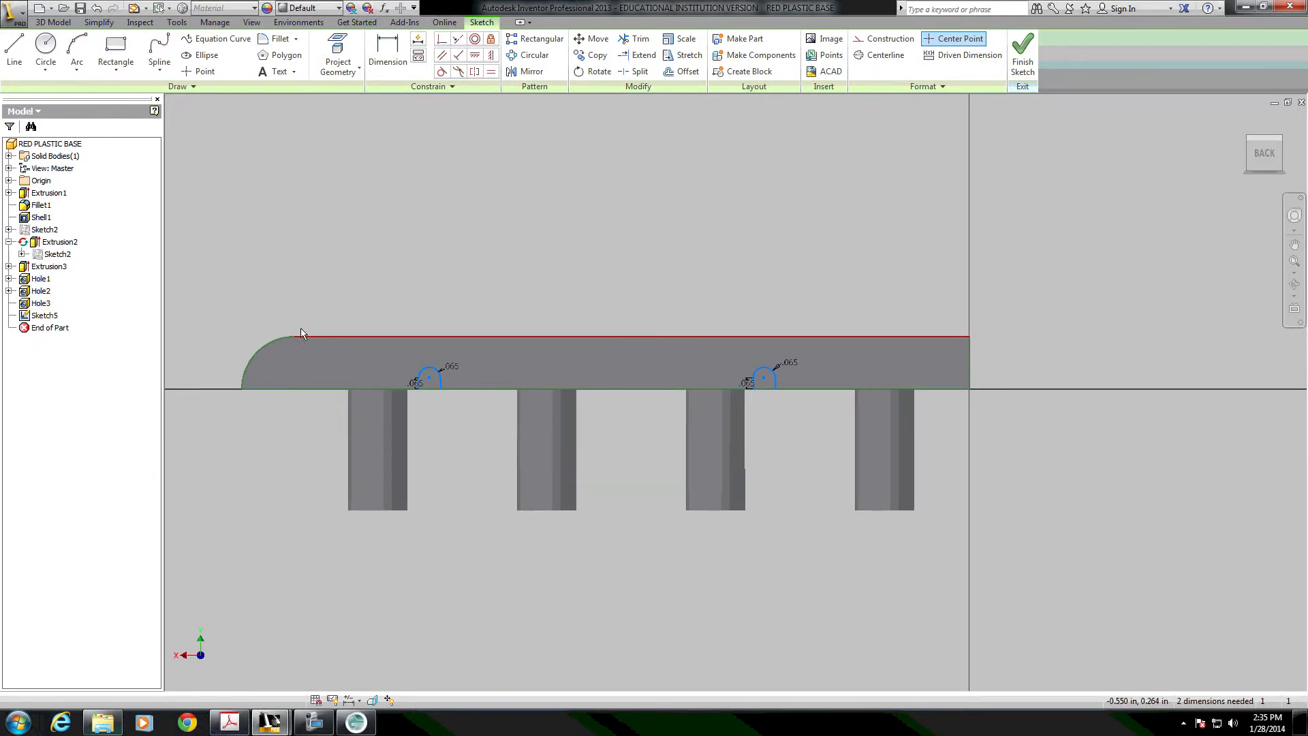
# Dimension the first arch's near vertical line at 1.065 in from the base's rounded end.
pyautogui.click(394, 67)
pyautogui.click(418, 386)
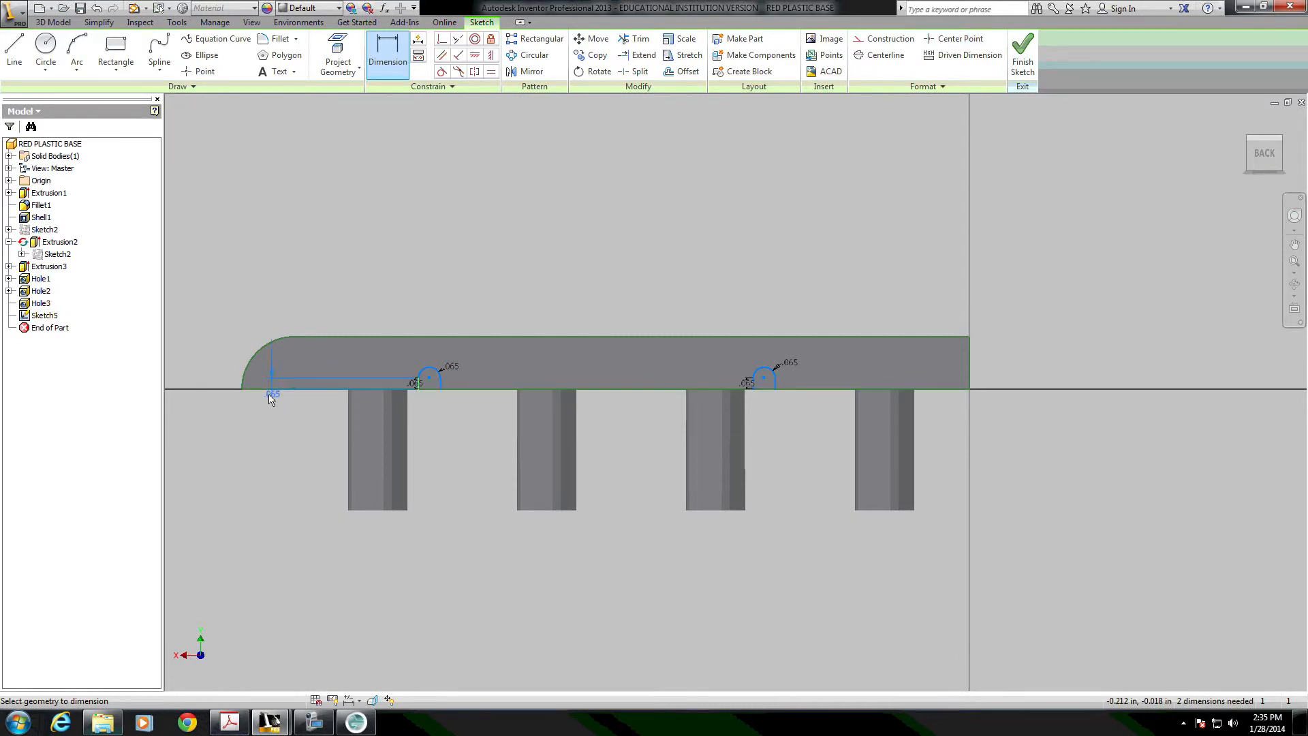
pyautogui.click(242, 389)
pyautogui.click(335, 264)
pyautogui.write('1.06')
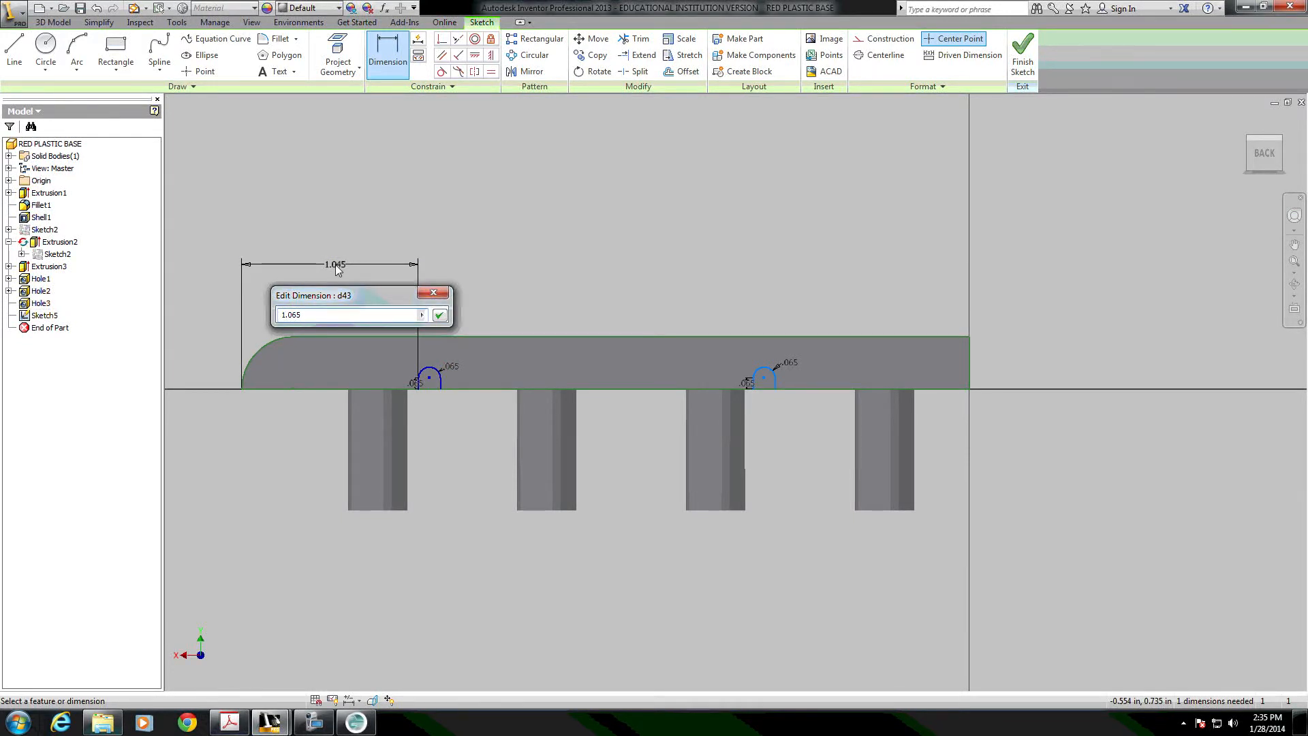
pyautogui.write('5')
pyautogui.press('Return')
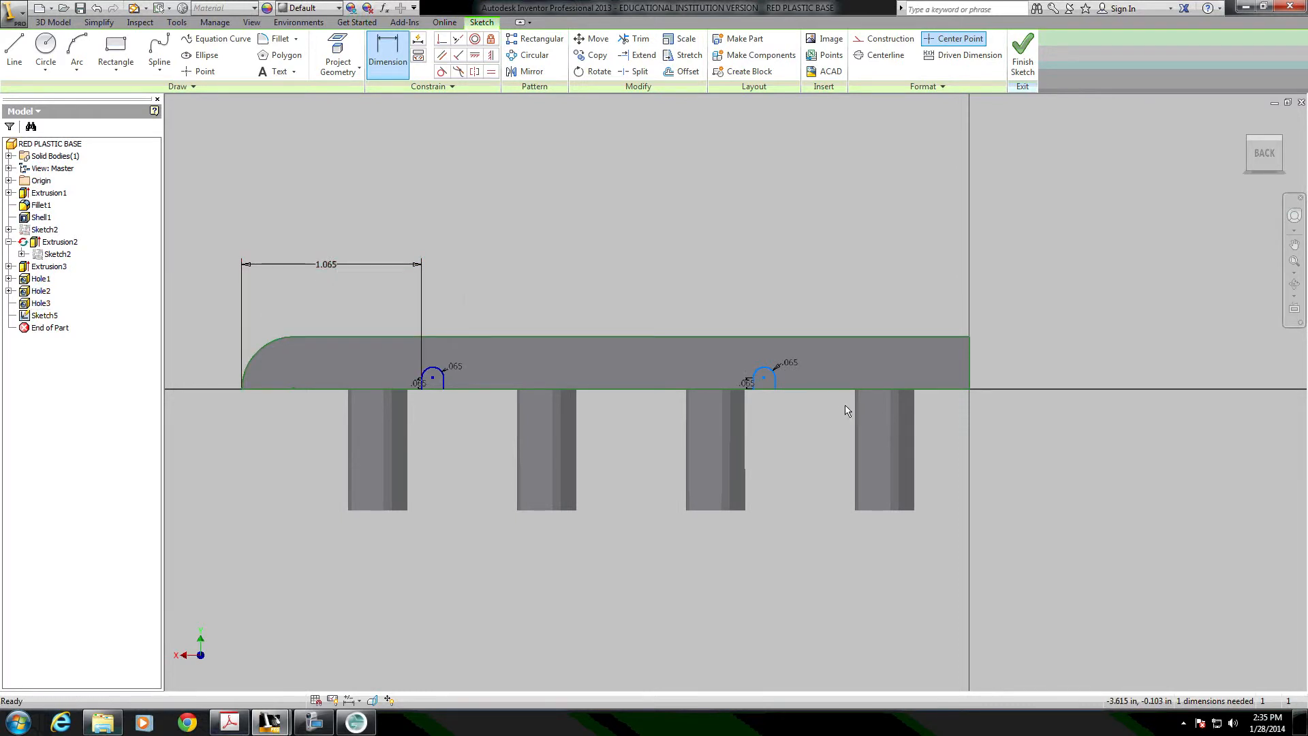
pyautogui.press('Escape')
# Dimension the second arch's outer vertical line at .742 in from the base's square end.
pyautogui.click(776, 383)
pyautogui.click(970, 386)
pyautogui.press('d')
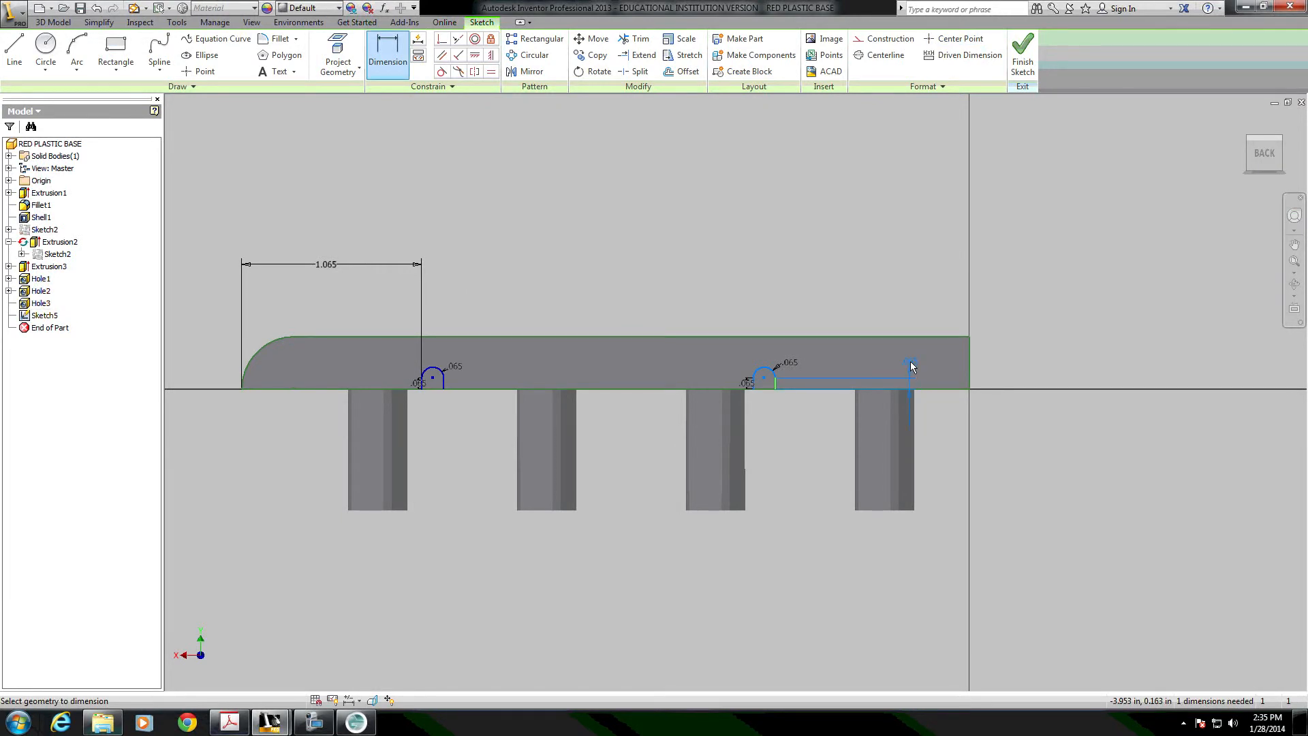
pyautogui.click(961, 369)
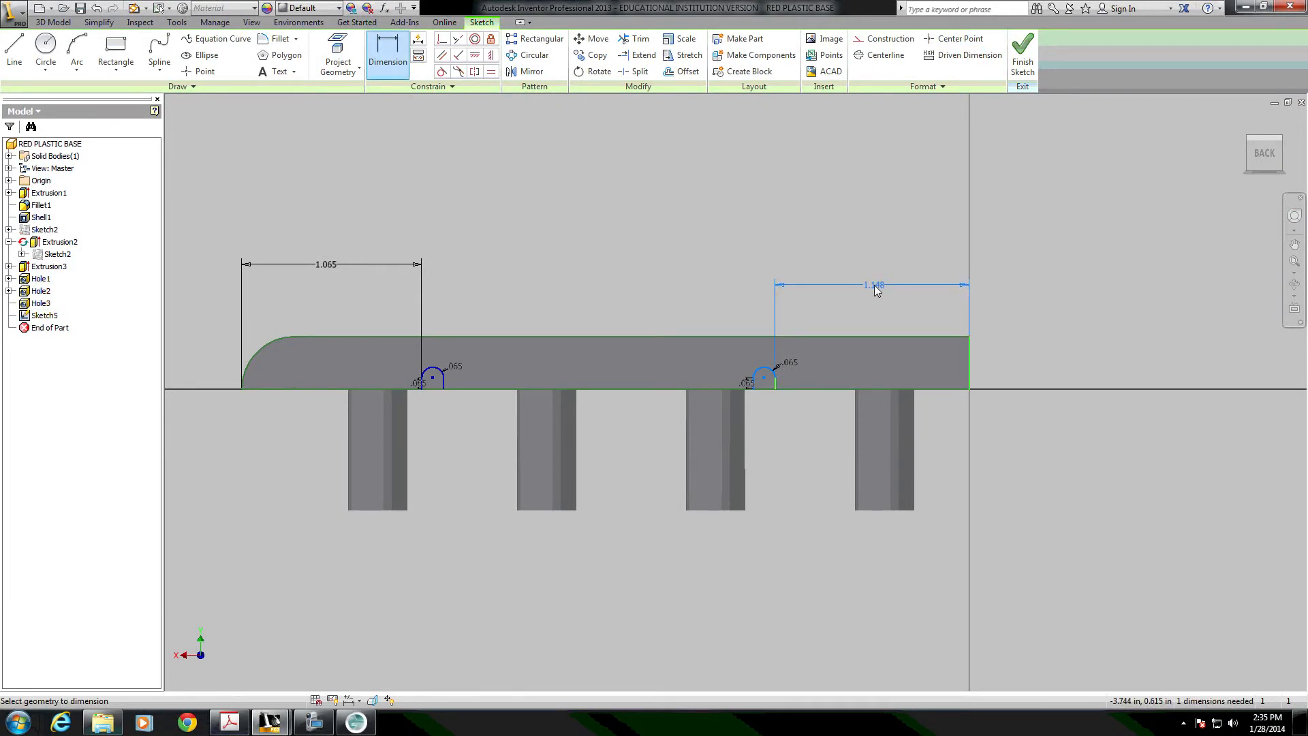
pyautogui.click(875, 289)
pyautogui.press('Return')
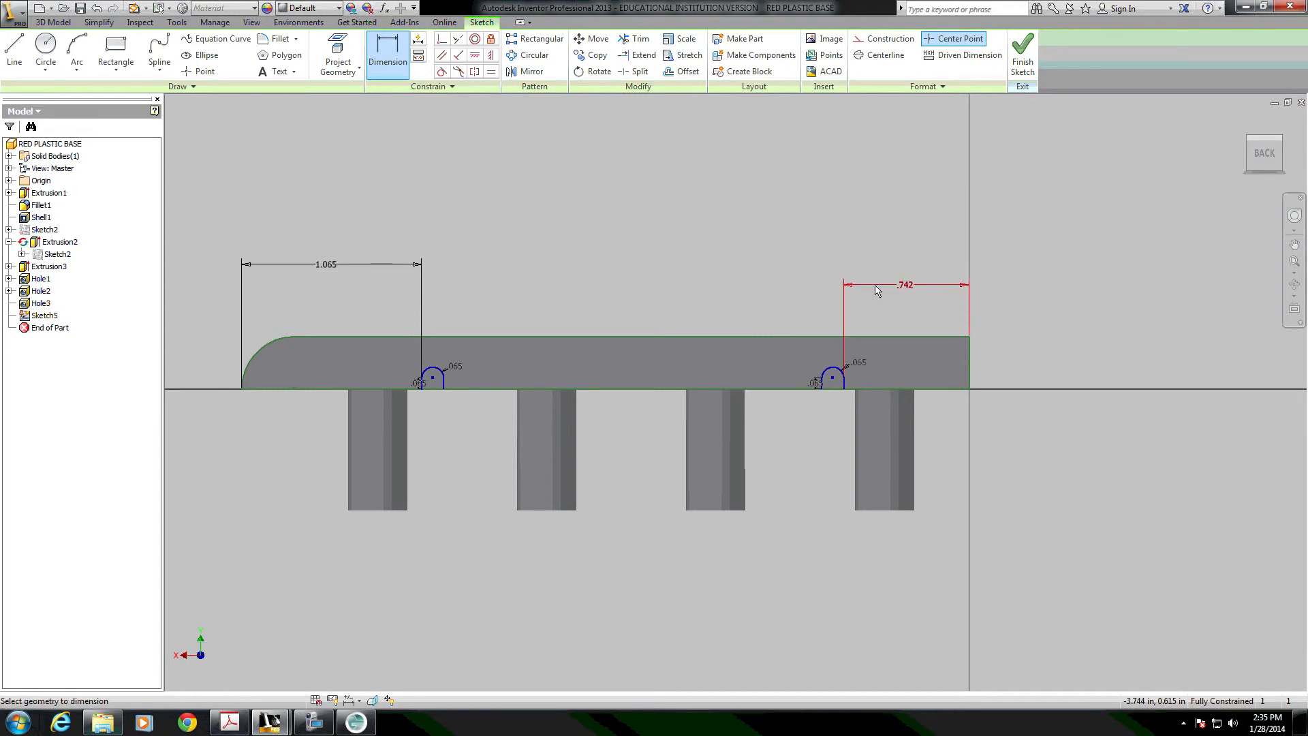
# Finish the sketch and cut-extrude both arch profiles through the whole base with the All extent.
pyautogui.click(1023, 55)
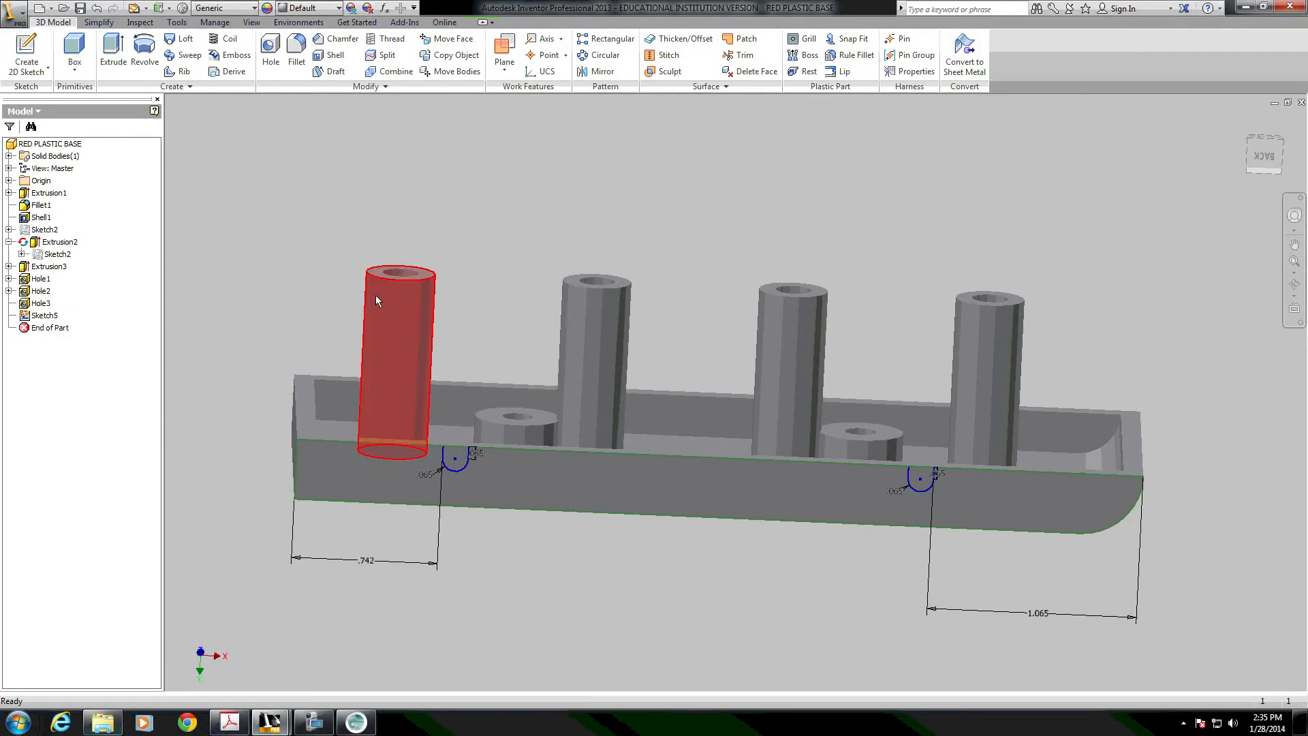
pyautogui.click(113, 52)
pyautogui.click(265, 291)
pyautogui.moveTo(318, 211); pyautogui.dragTo(273, 151)
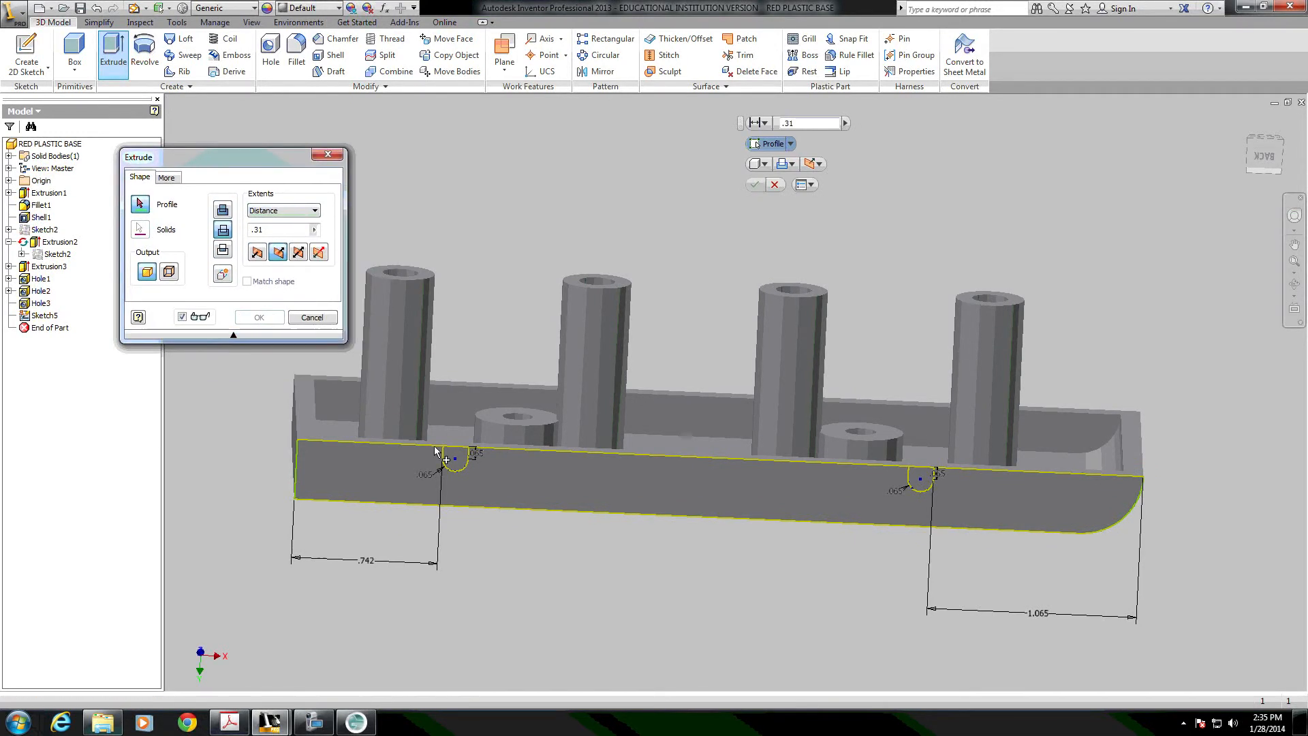
pyautogui.click(915, 481)
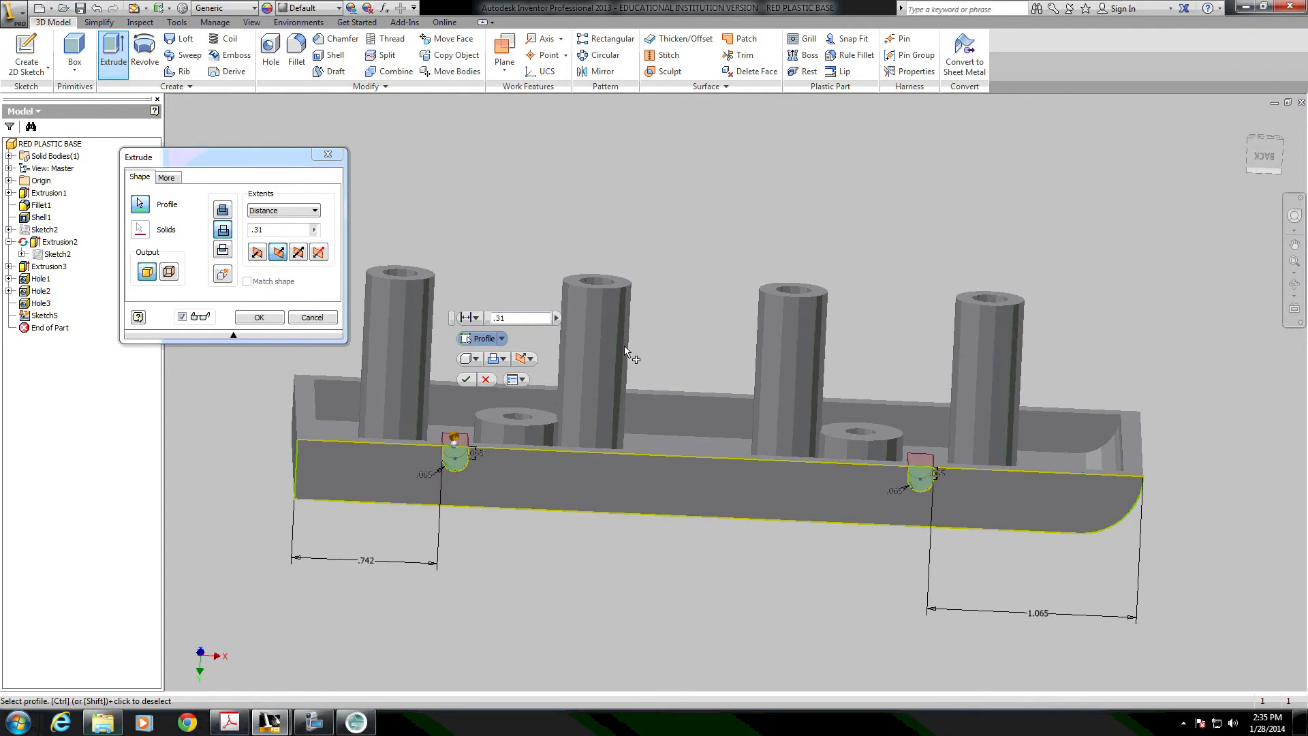
pyautogui.click(286, 210)
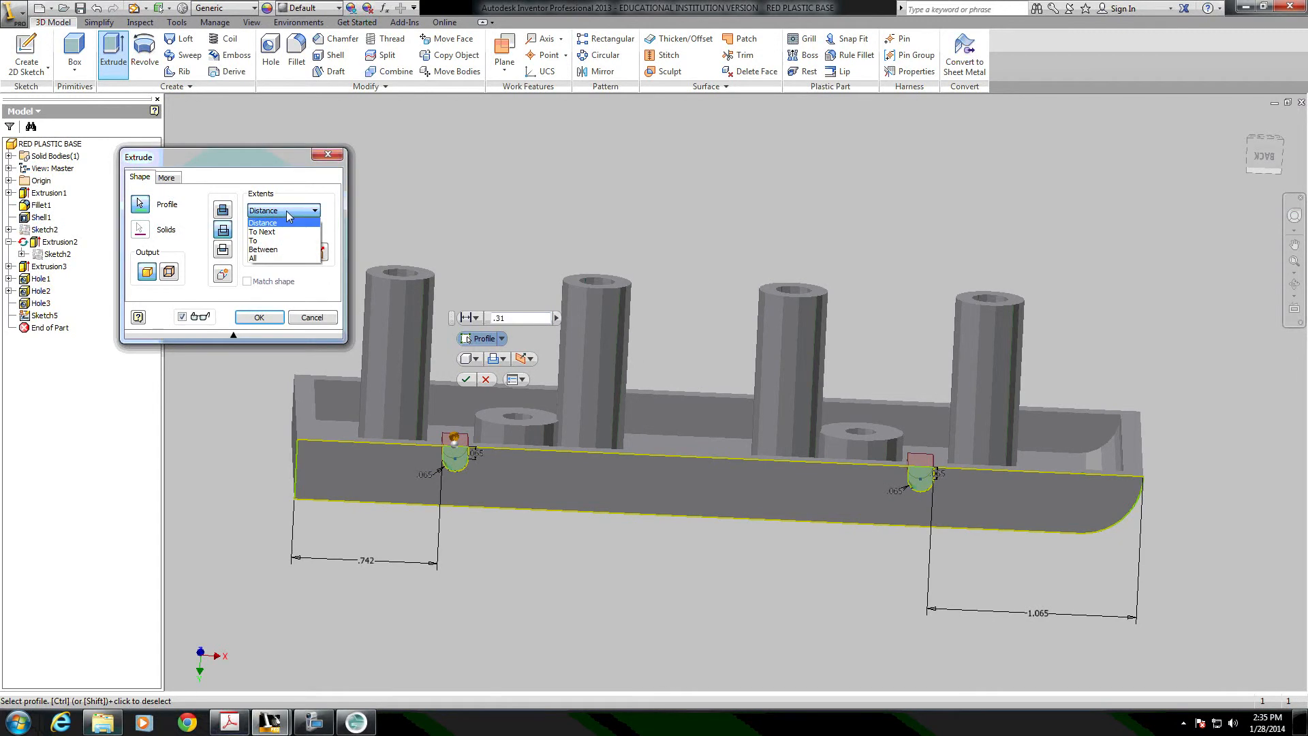
pyautogui.click(269, 261)
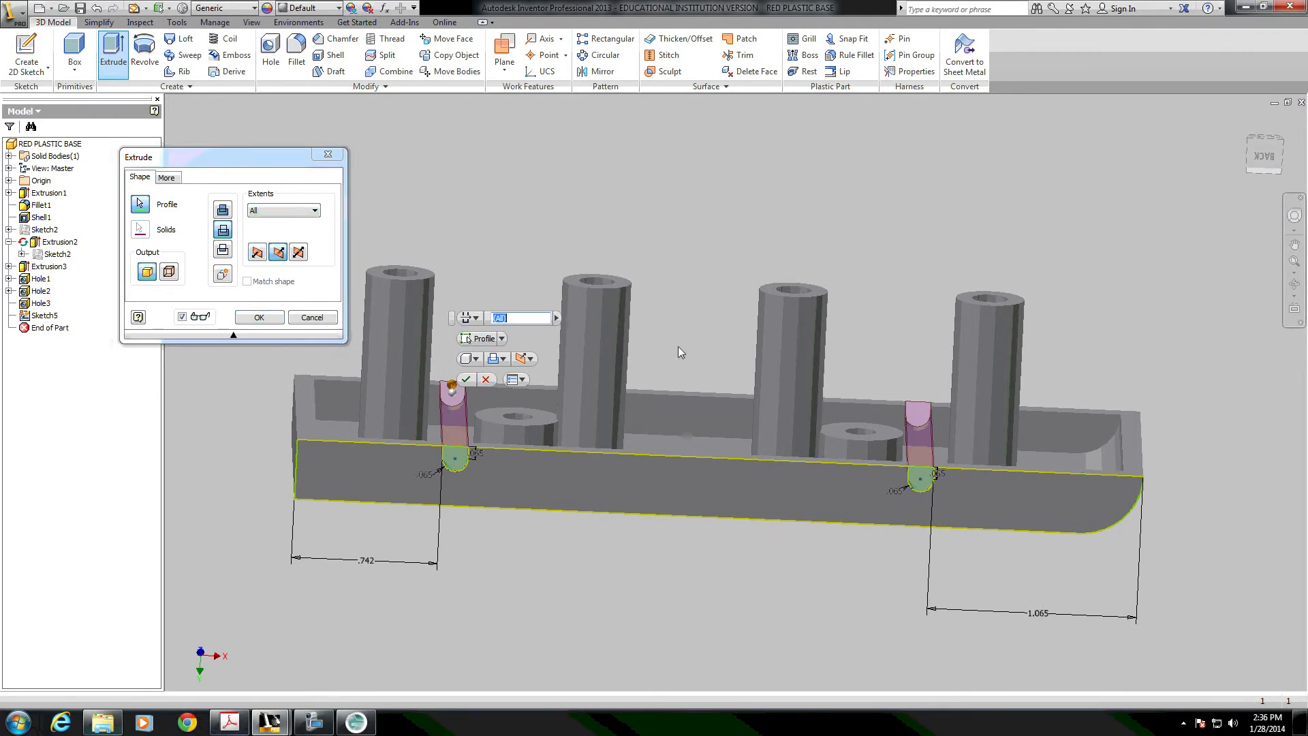
pyautogui.click(259, 318)
# Examine the arched slots in both long sides and the underside of the base from several angles.
pyautogui.scroll(4, 569, 546)
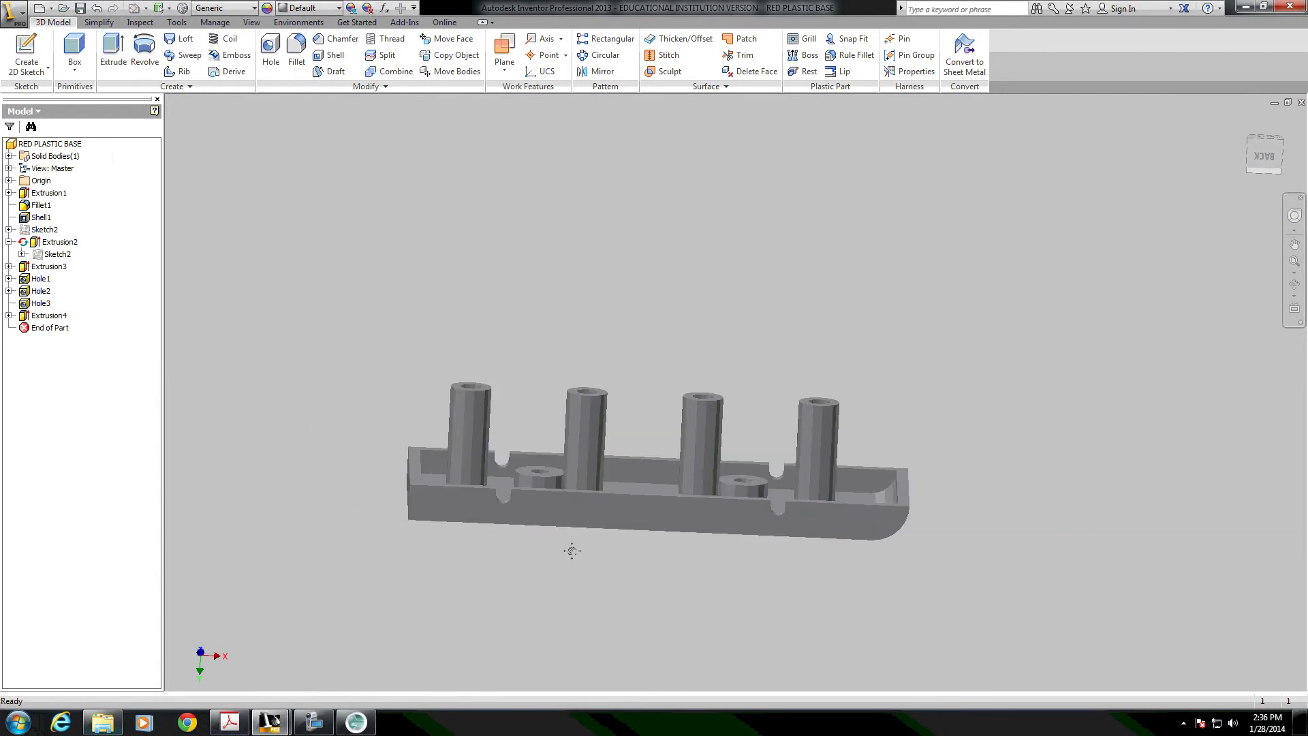
pyautogui.scroll(-4, 585, 485)
pyautogui.moveTo(794, 528); pyautogui.dragTo(842, 523, button='middle')
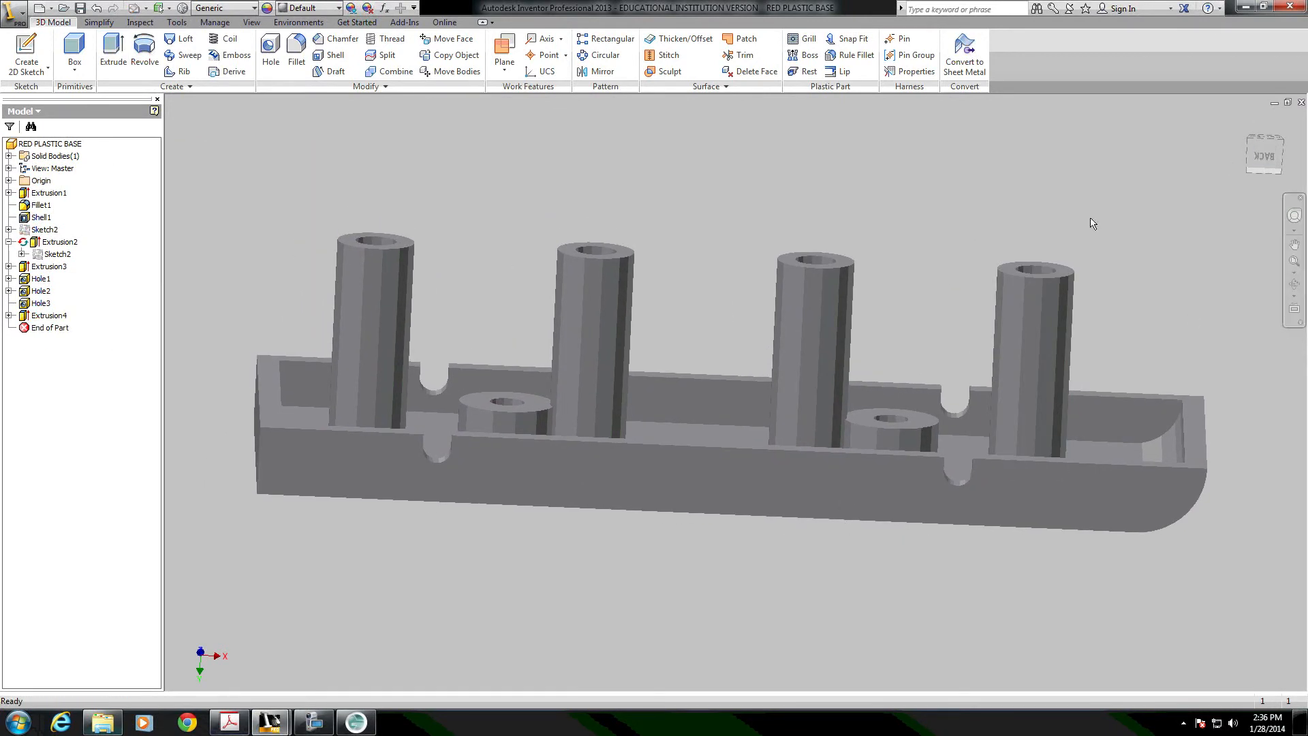
pyautogui.scroll(3, 965, 349)
pyautogui.keyDown('shift'); pyautogui.moveTo(899, 361); pyautogui.dragTo(880, 384, button='middle'); pyautogui.keyUp('shift')
pyautogui.keyDown('shift'); pyautogui.moveTo(880, 384); pyautogui.dragTo(881, 386); pyautogui.keyUp('shift')
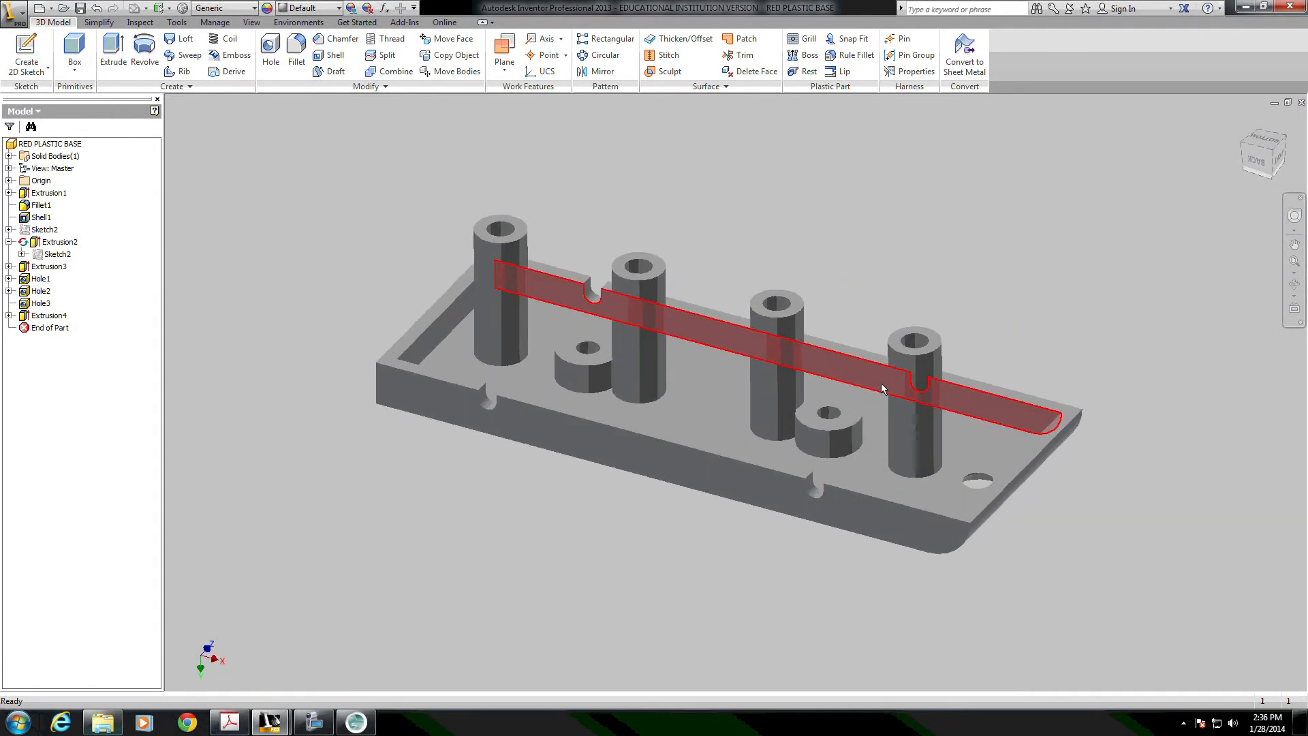
pyautogui.keyDown('shift'); pyautogui.moveTo(881, 386); pyautogui.dragTo(939, 434, button='middle'); pyautogui.keyUp('shift')
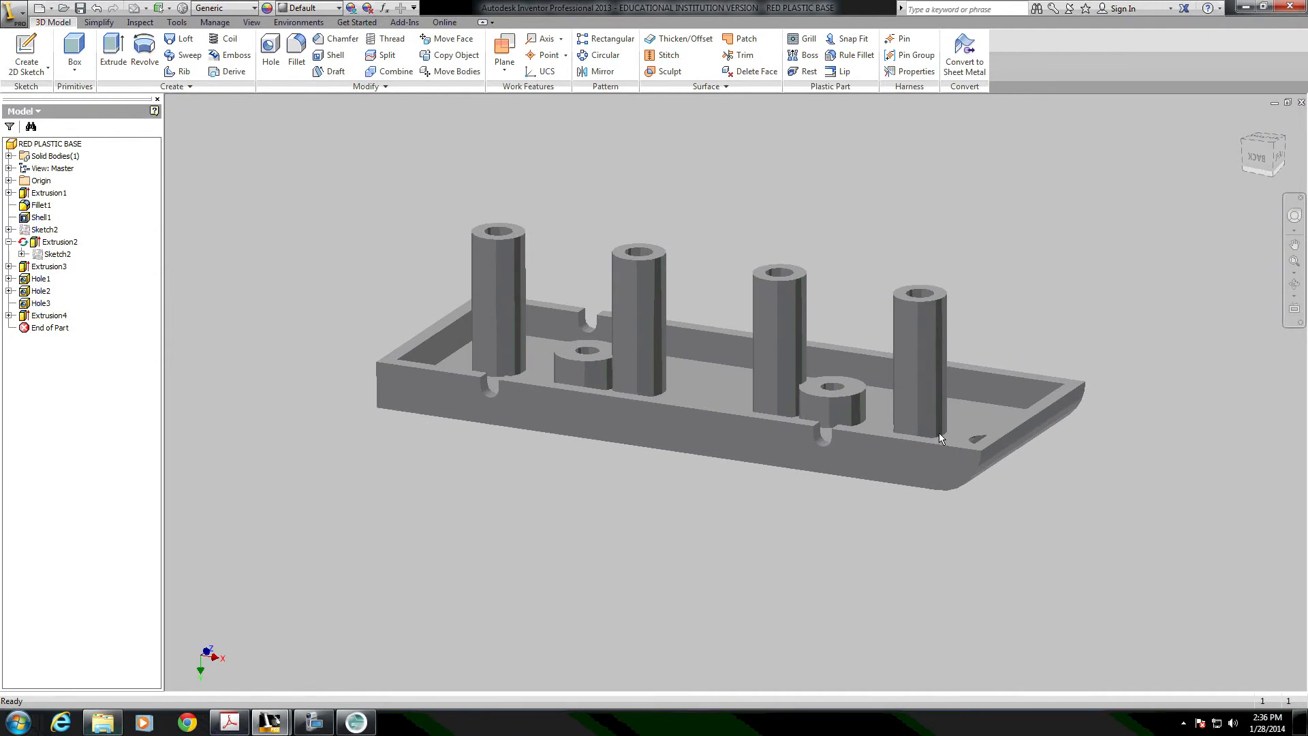
pyautogui.keyDown('shift'); pyautogui.moveTo(885, 464); pyautogui.dragTo(402, 87, button='middle'); pyautogui.keyUp('shift')
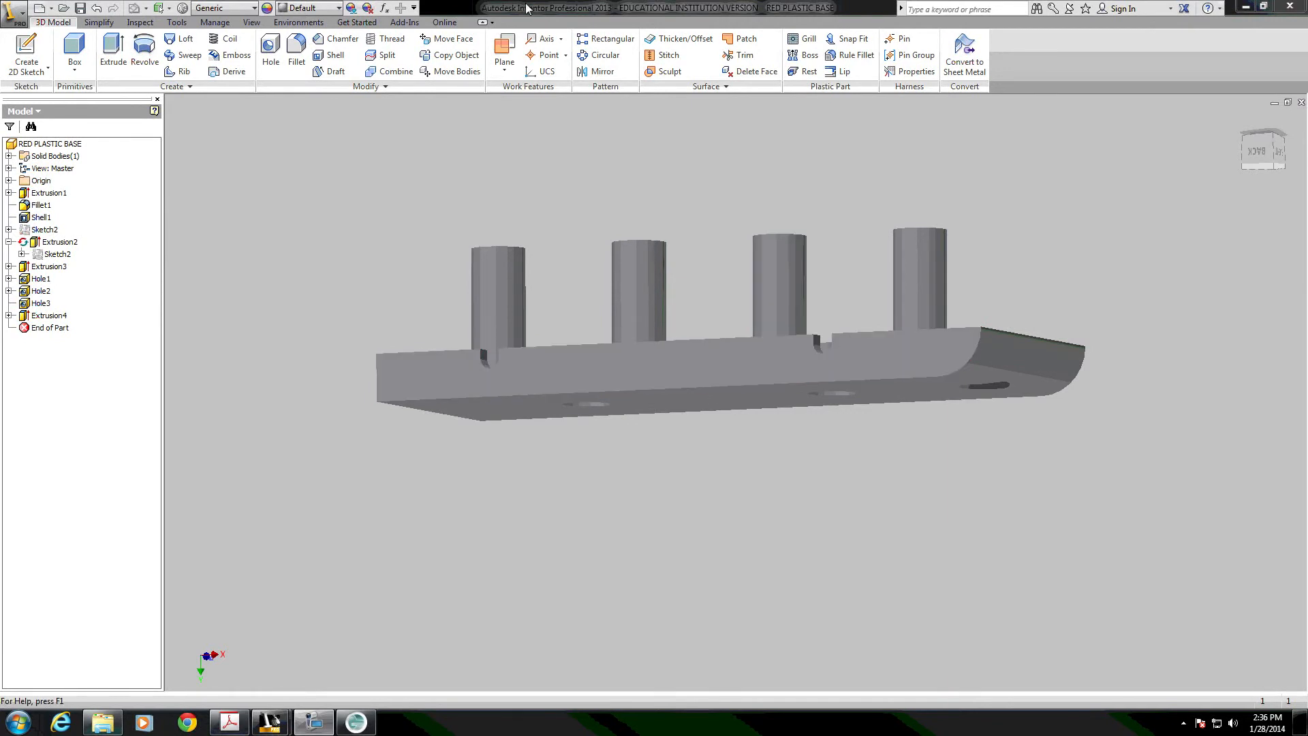
# Apply the Red appearance from the Inventor Material Library to the whole base part.
pyautogui.click(340, 11)
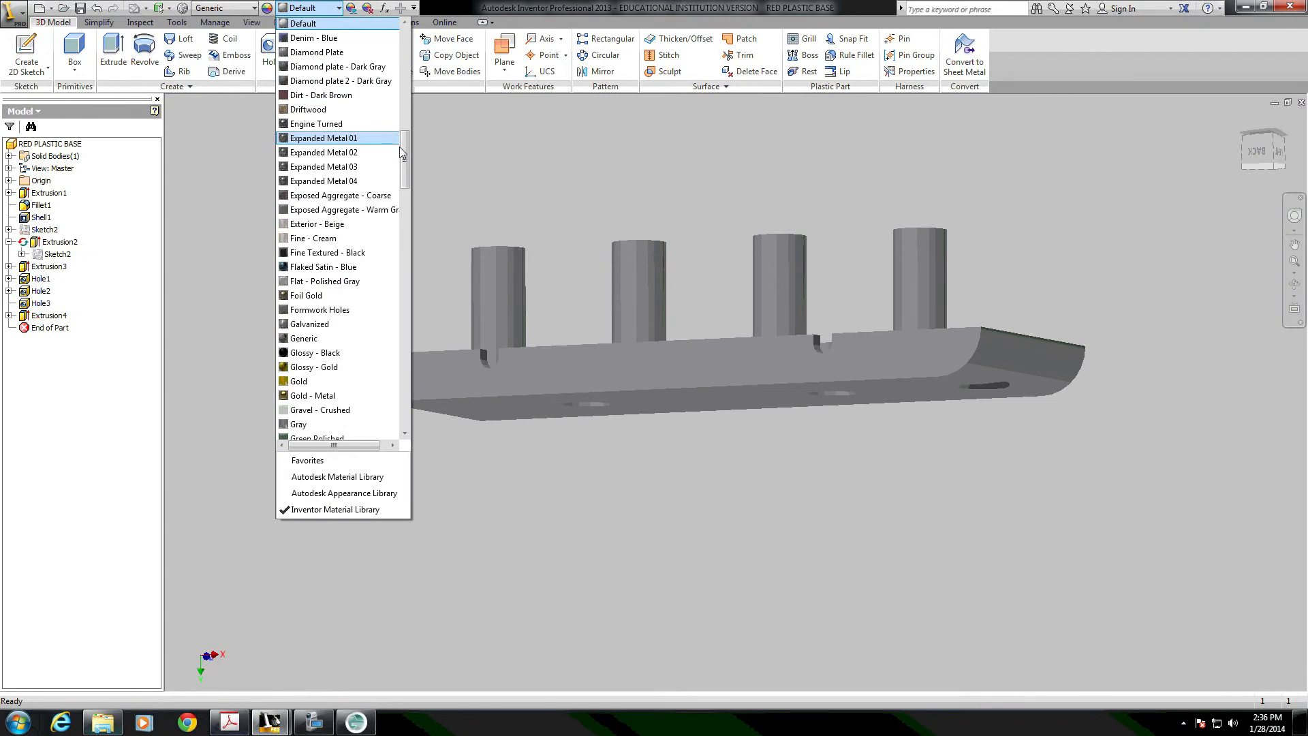
pyautogui.scroll(-10, 404, 222)
pyautogui.scroll(-8, 405, 324)
pyautogui.scroll(-19, 402, 314)
pyautogui.scroll(-4, 395, 395)
pyautogui.scroll(16, 399, 355)
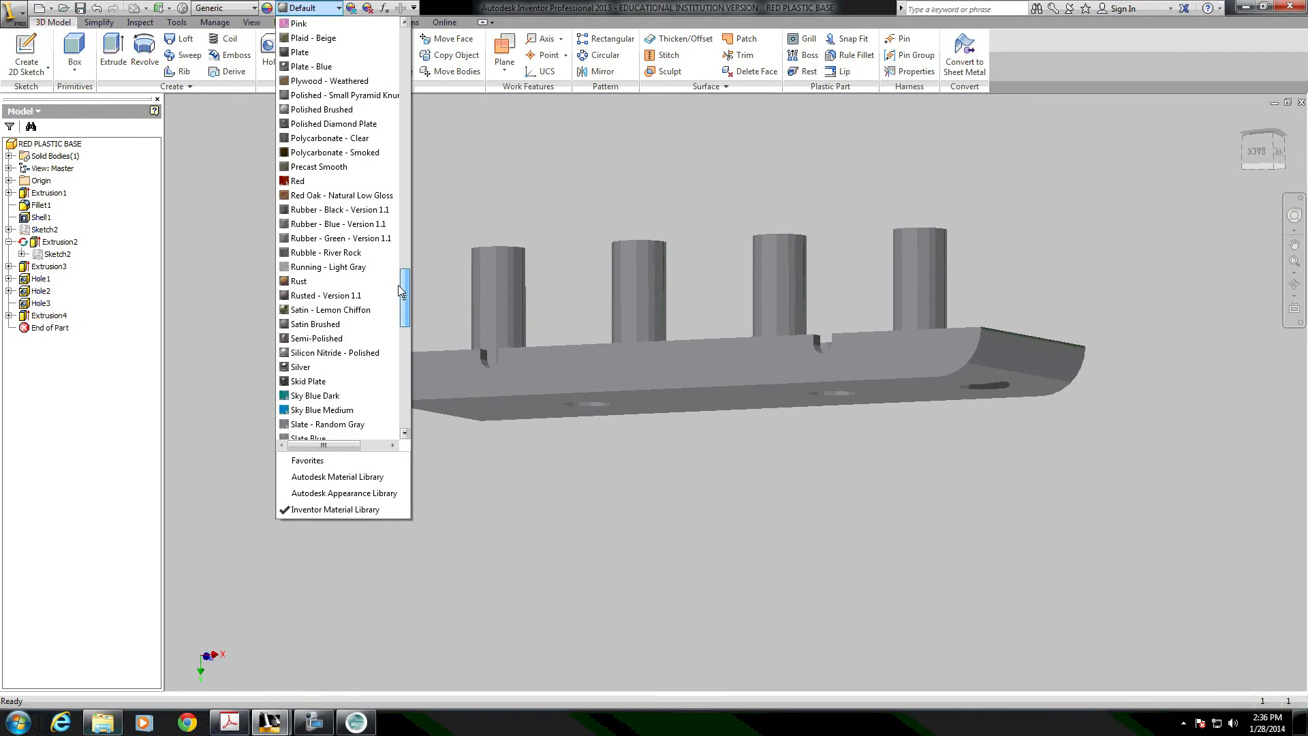
pyautogui.click(297, 182)
pyautogui.keyDown('shift'); pyautogui.moveTo(879, 411); pyautogui.dragTo(374, 152, button='middle'); pyautogui.keyUp('shift')
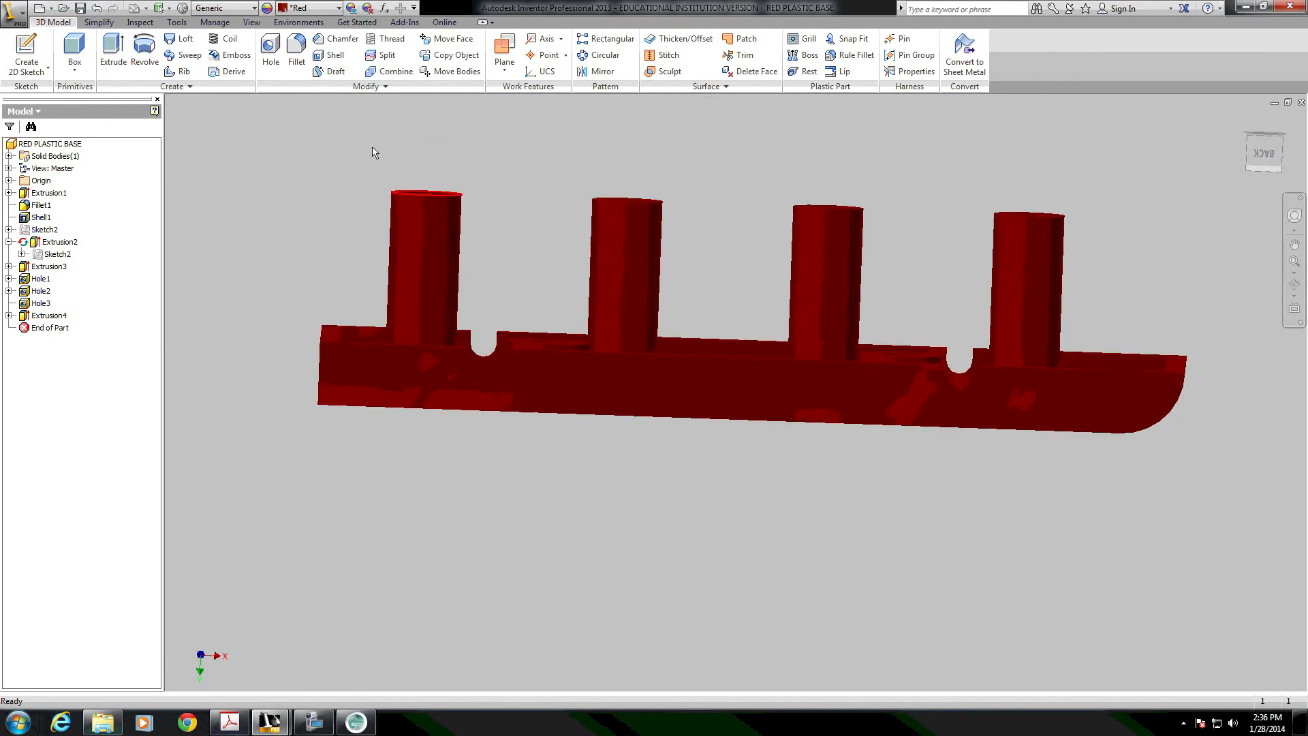
# Save the red plastic base part and close its file.
pyautogui.click(83, 12)
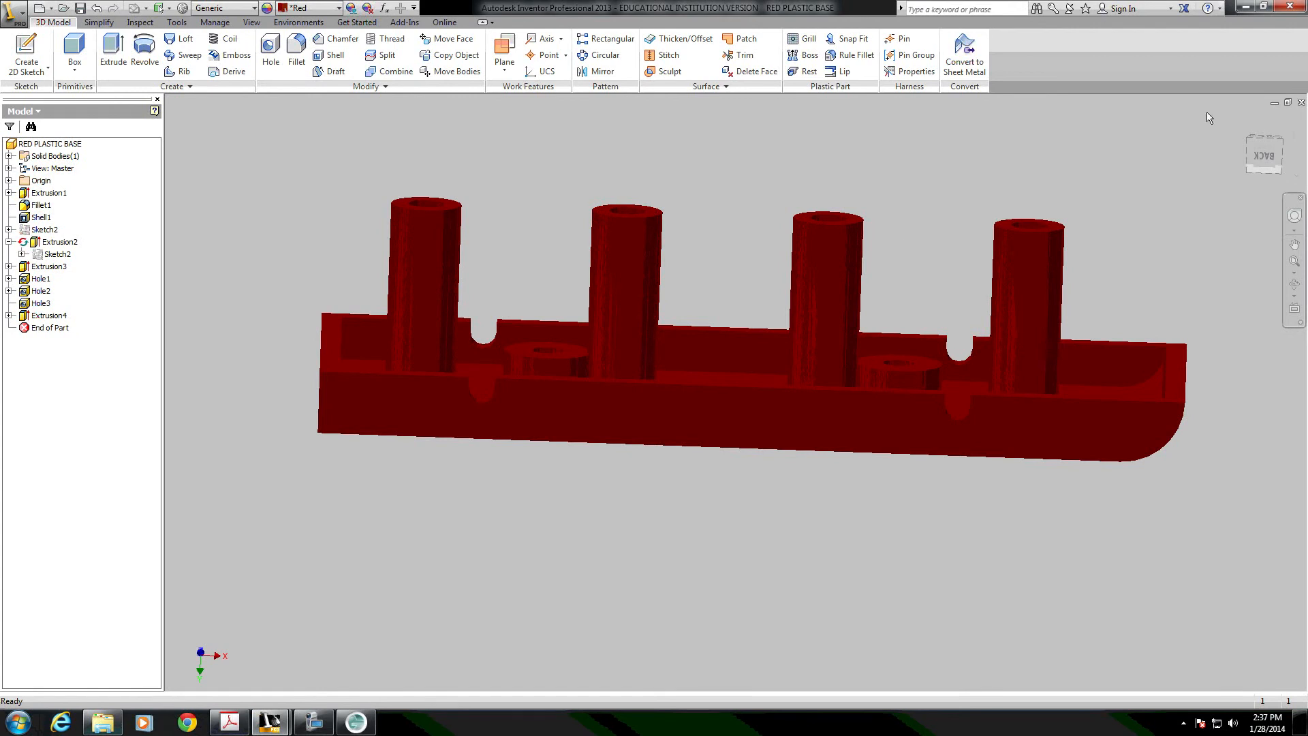
pyautogui.click(1300, 104)
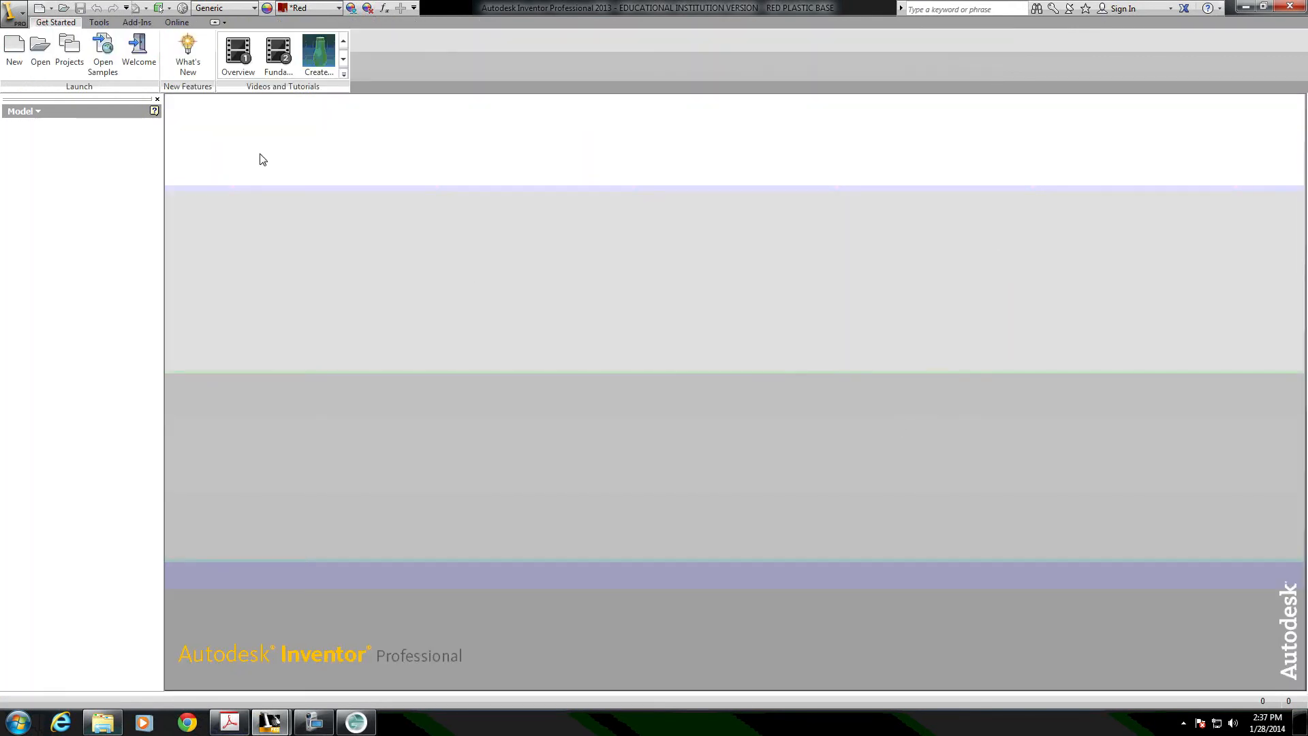
pyautogui.click(14, 55)
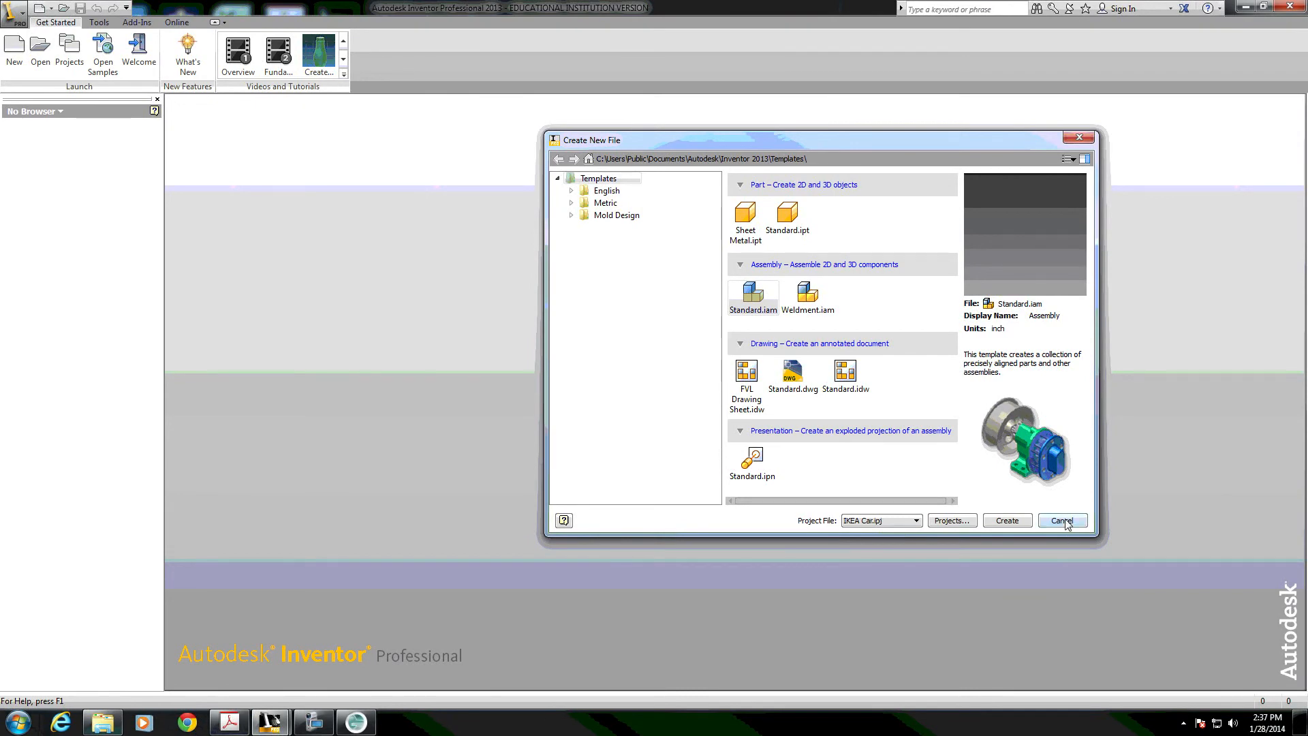
pyautogui.click(1061, 521)
# Open the ASSEMBLED CAR assembly from the IKEA Car folder and update it with the changed components.
pyautogui.click(40, 54)
pyautogui.click(563, 439)
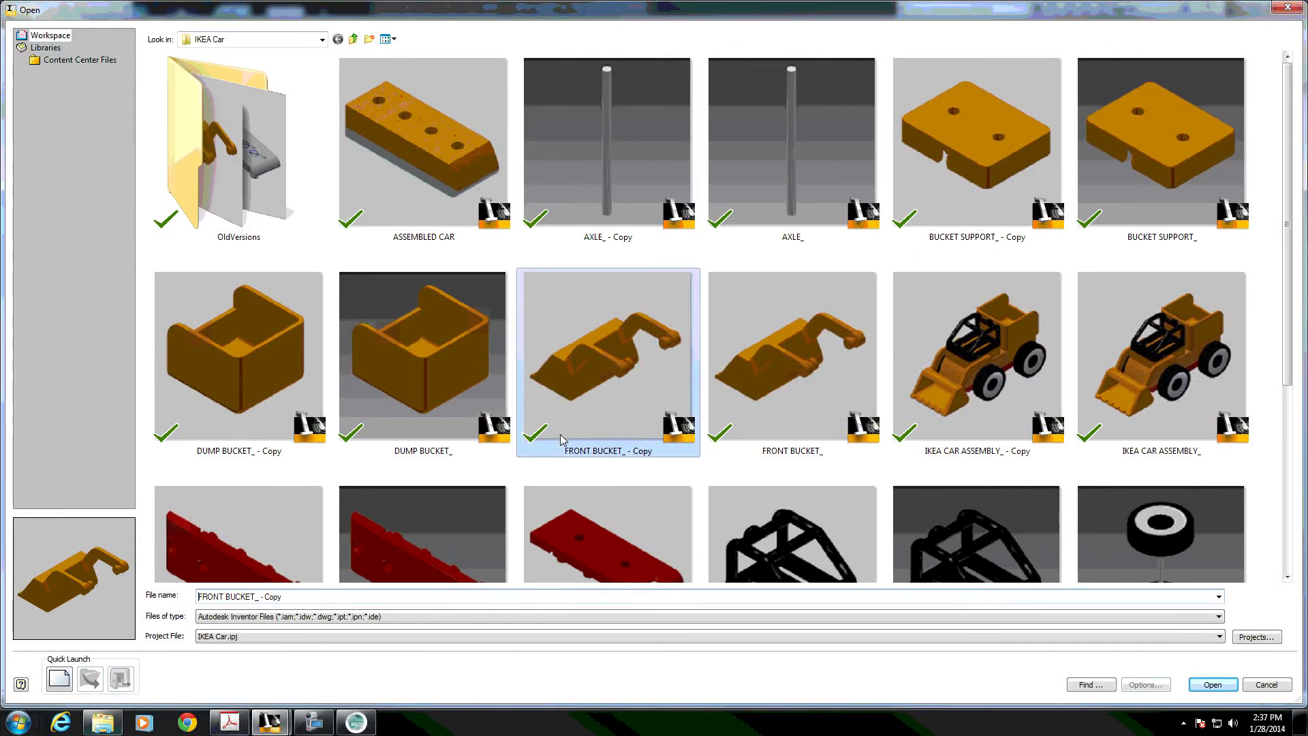
pyautogui.scroll(-3, 566, 441)
pyautogui.scroll(3, 631, 444)
pyautogui.scroll(-4, 621, 452)
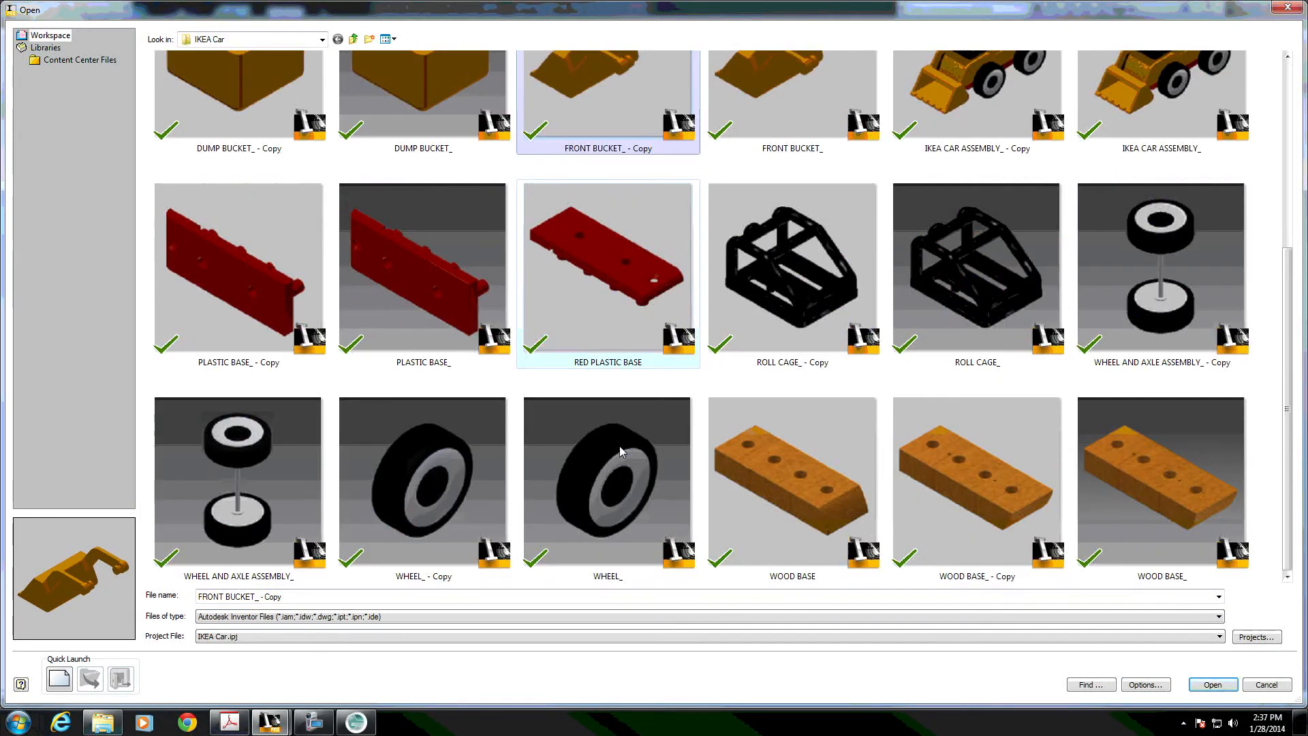
pyautogui.scroll(4, 585, 435)
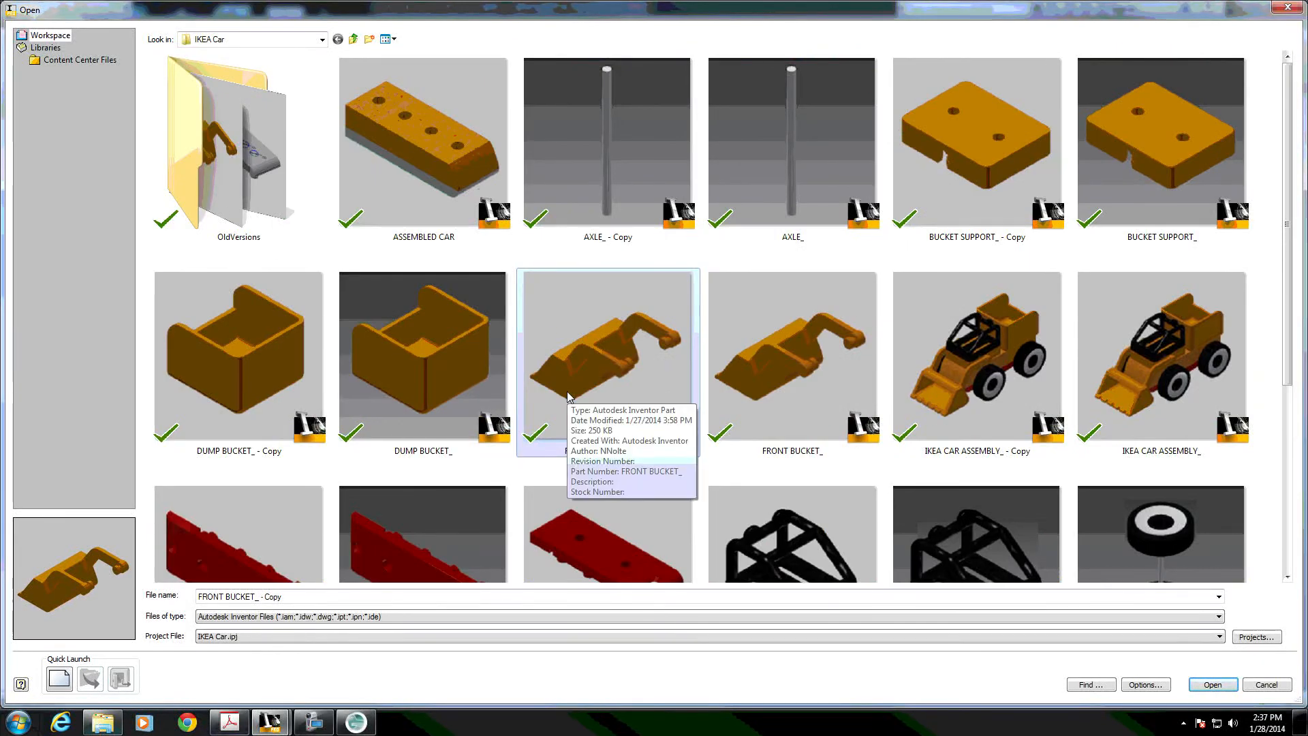
pyautogui.doubleClick(423, 146)
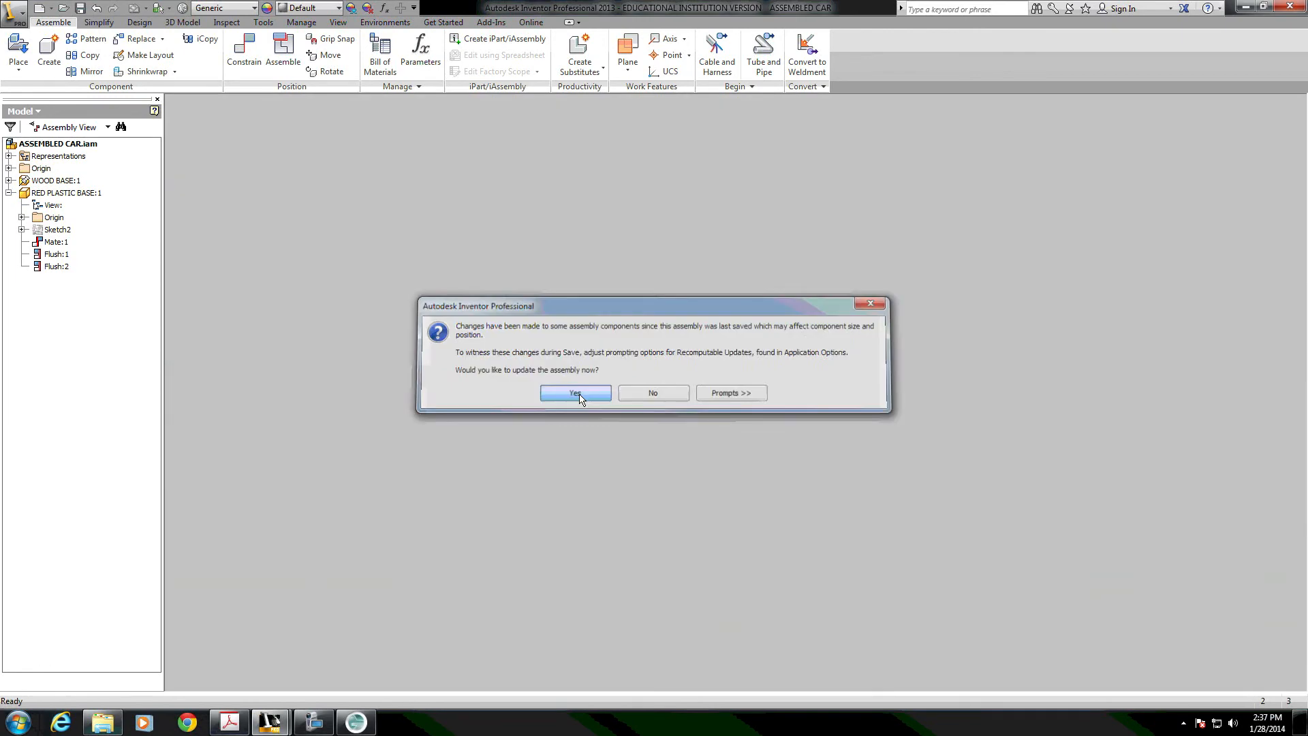
pyautogui.click(575, 394)
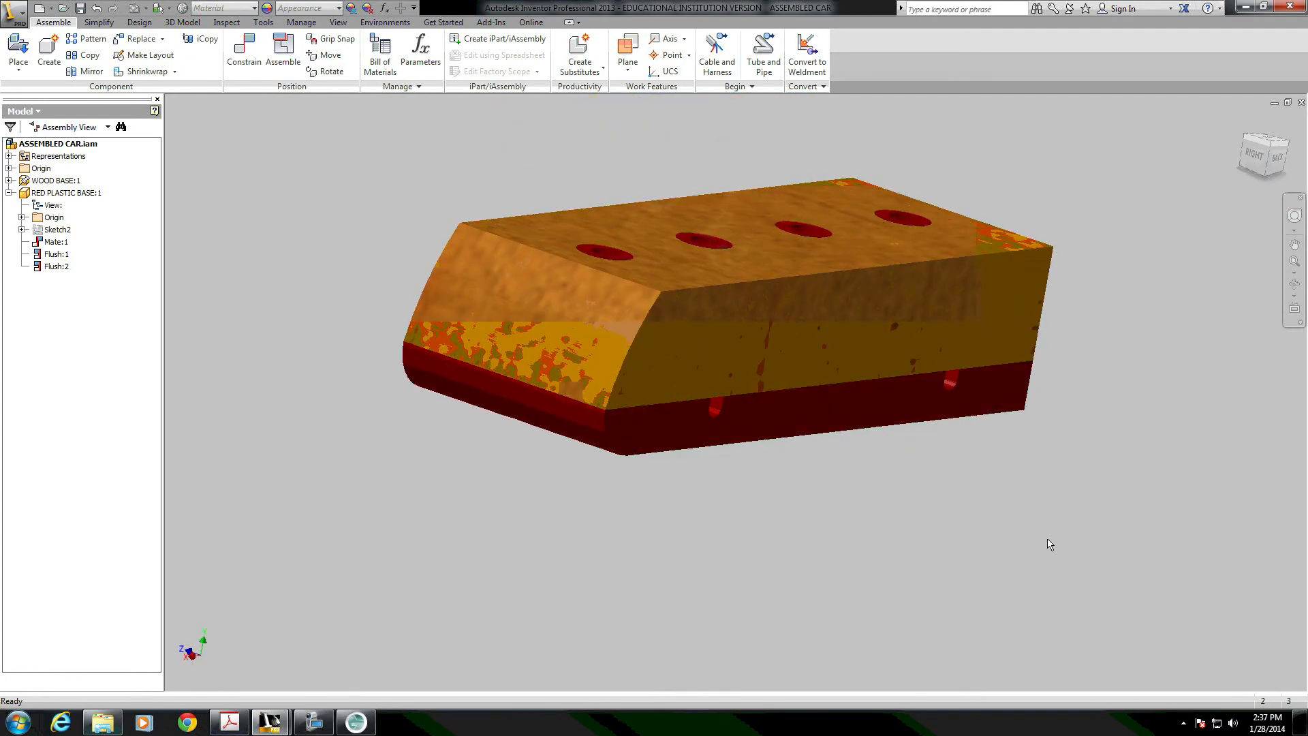
pyautogui.click(1252, 134)
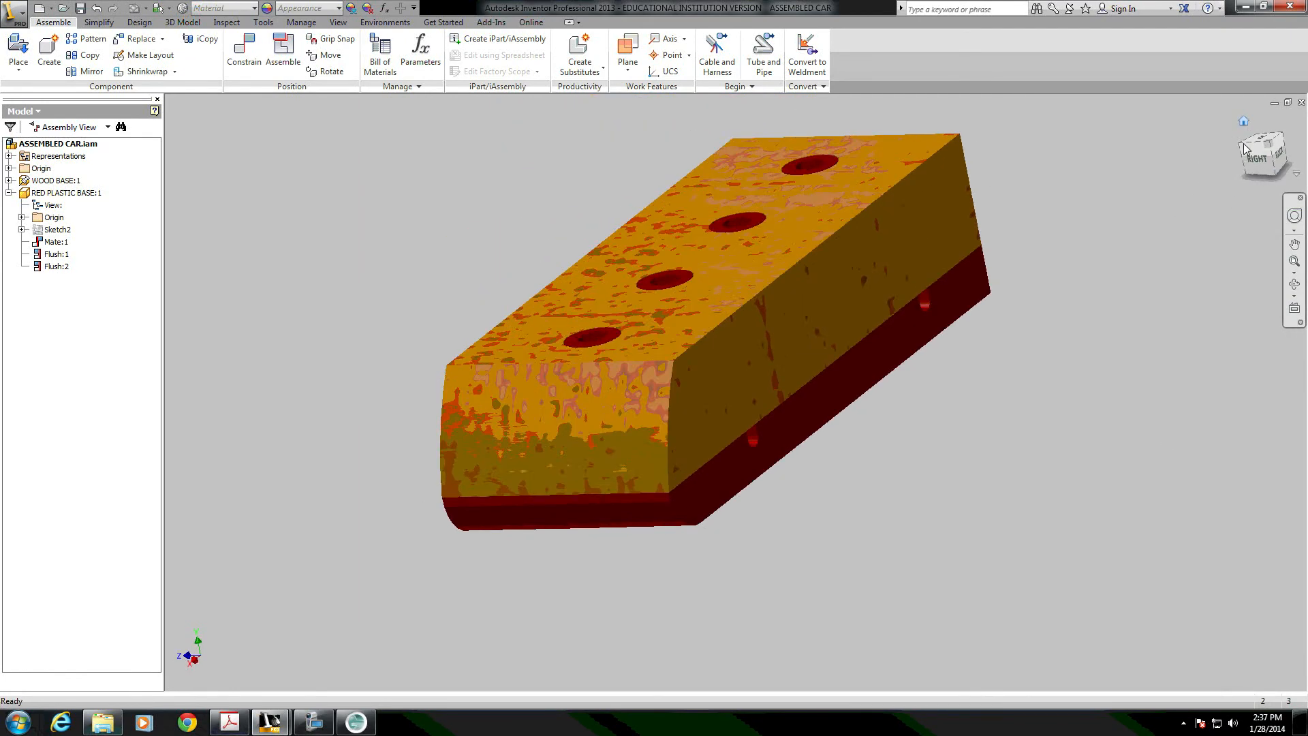